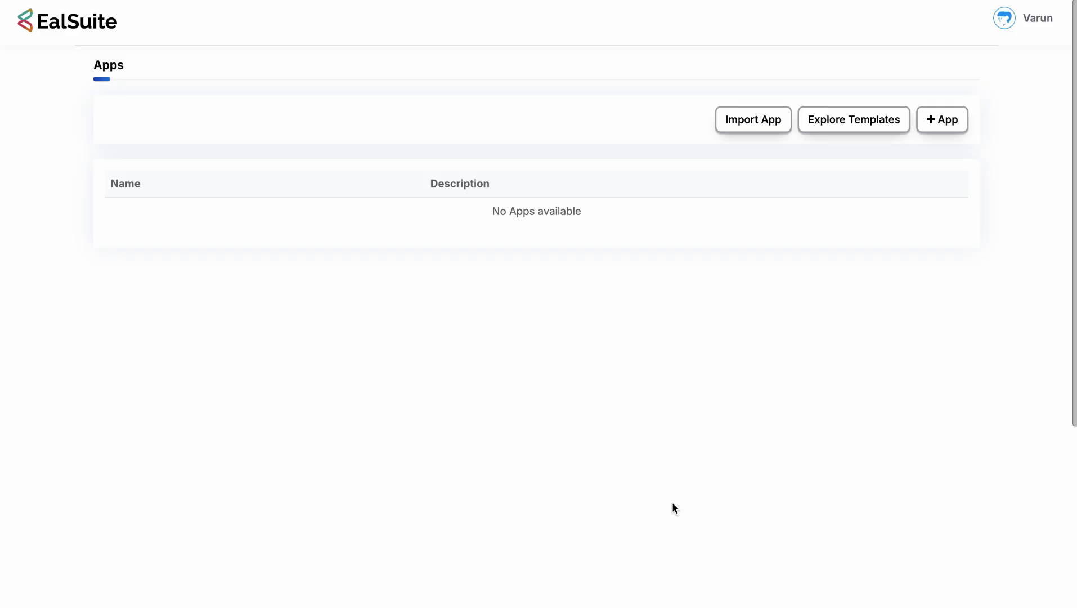
# Switch desktop spaces to the Notion Unit Management spec document.
pyautogui.hotkey('ctrl', 'Left')
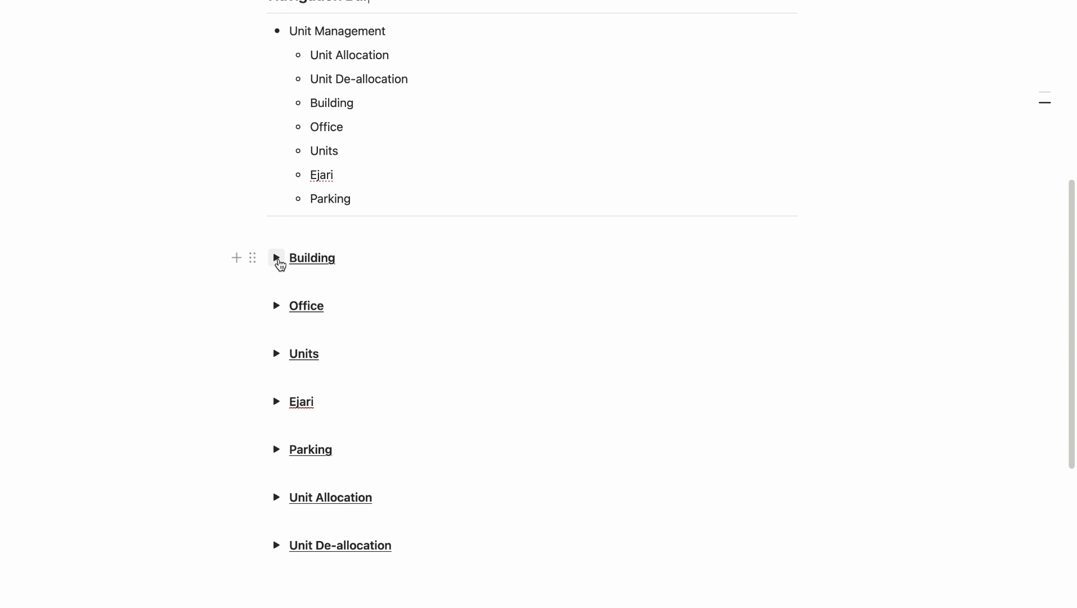
pyautogui.click(276, 259)
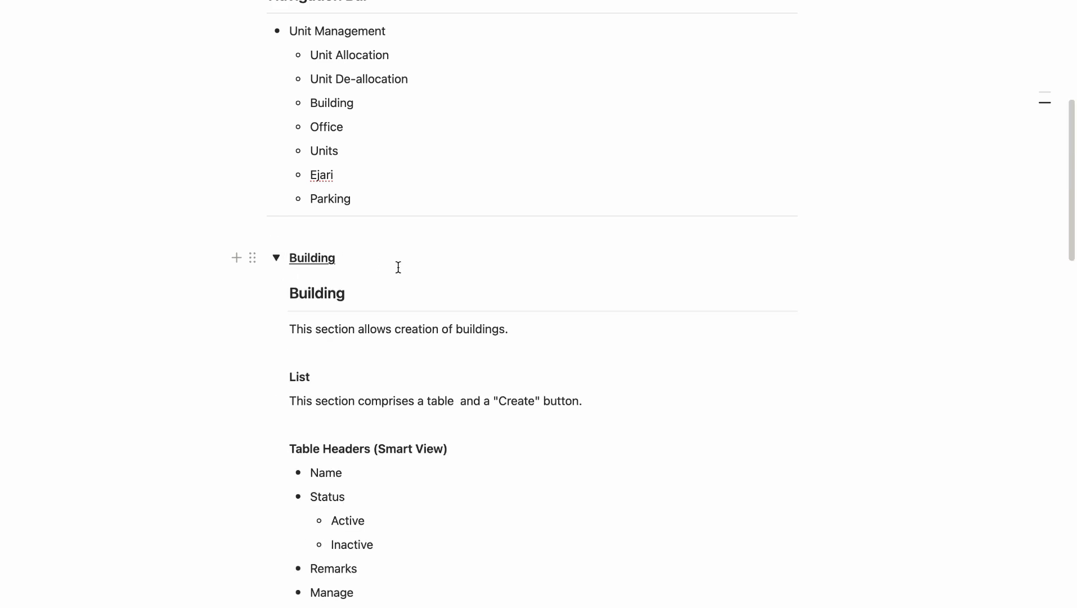
pyautogui.scroll(-10, 398, 267)
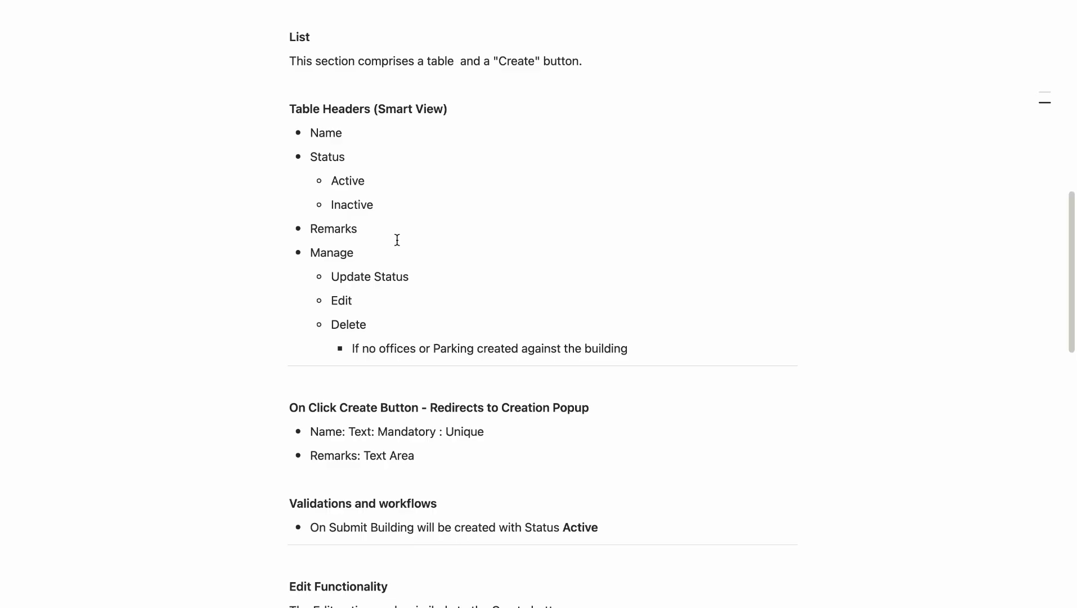
pyautogui.scroll(5, 397, 240)
pyautogui.scroll(-2, 396, 240)
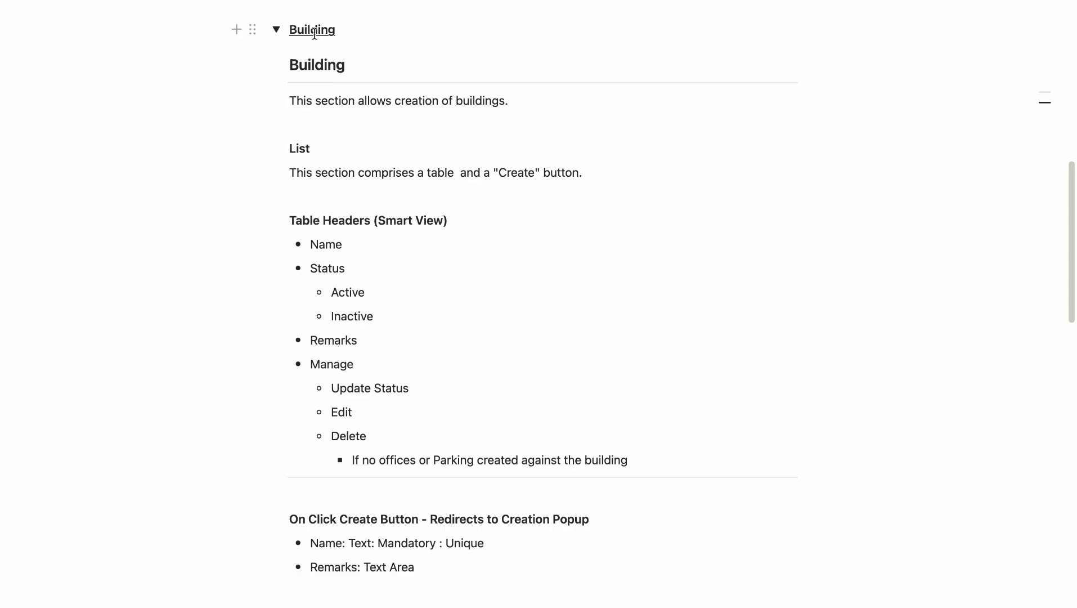
pyautogui.click(335, 31)
pyautogui.click(341, 244)
pyautogui.click(360, 343)
# Collapse the Building section, then expand, read through and collapse the Office section.
pyautogui.click(277, 29)
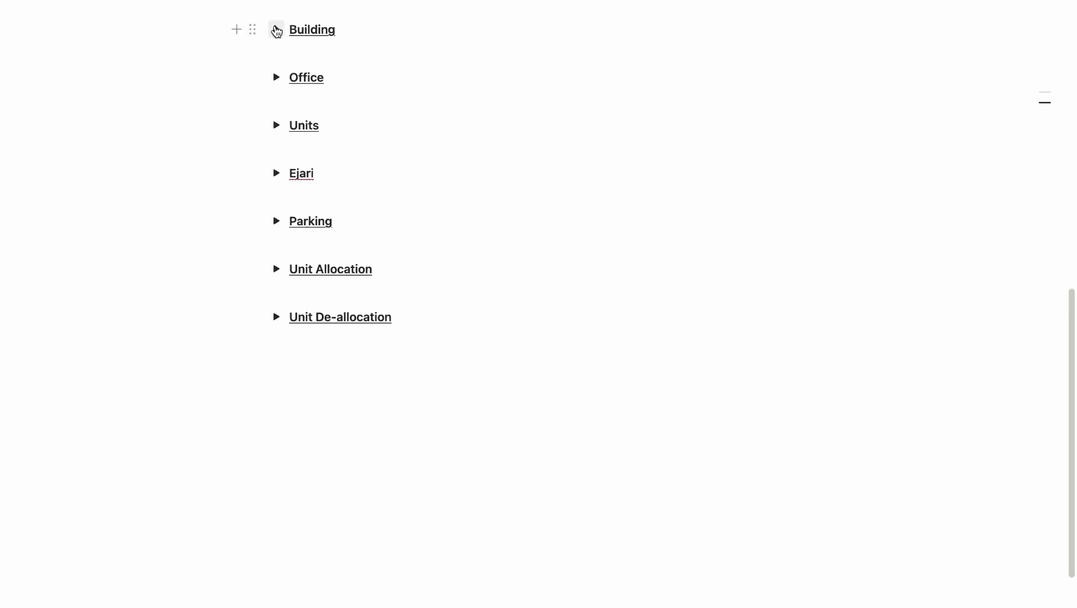
pyautogui.click(276, 77)
pyautogui.scroll(-3, 346, 338)
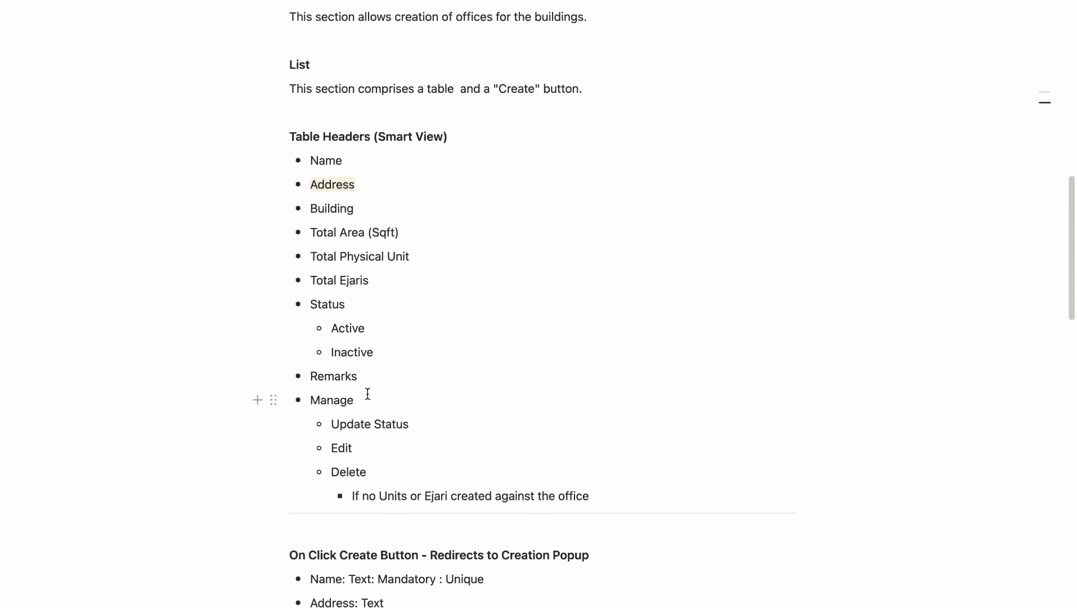
pyautogui.scroll(3, 342, 304)
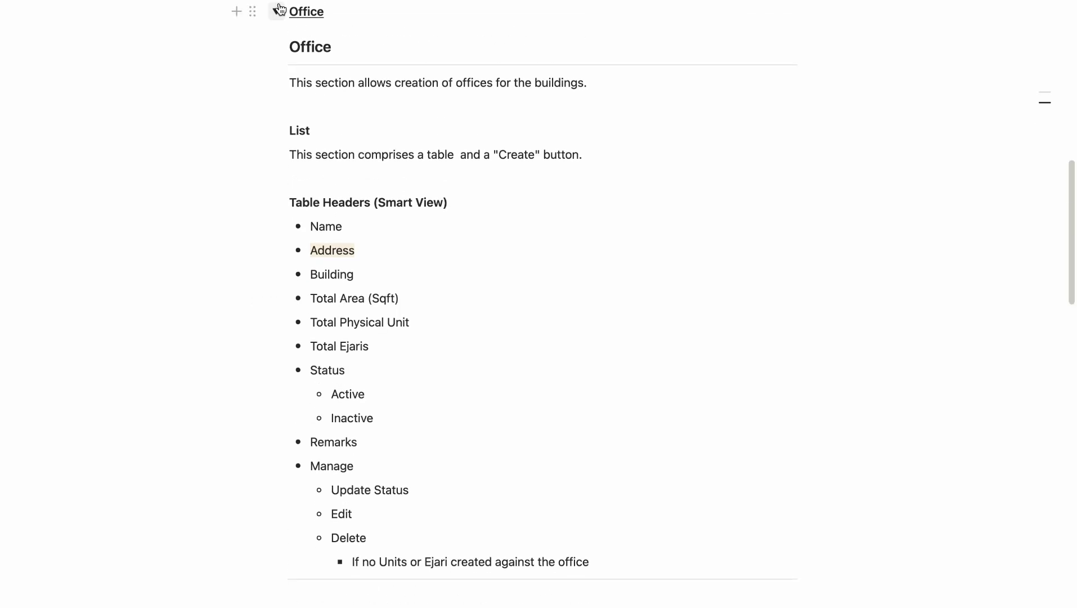
pyautogui.click(276, 12)
# Expand the Units section, scroll through its contents, and collapse it again.
pyautogui.click(277, 67)
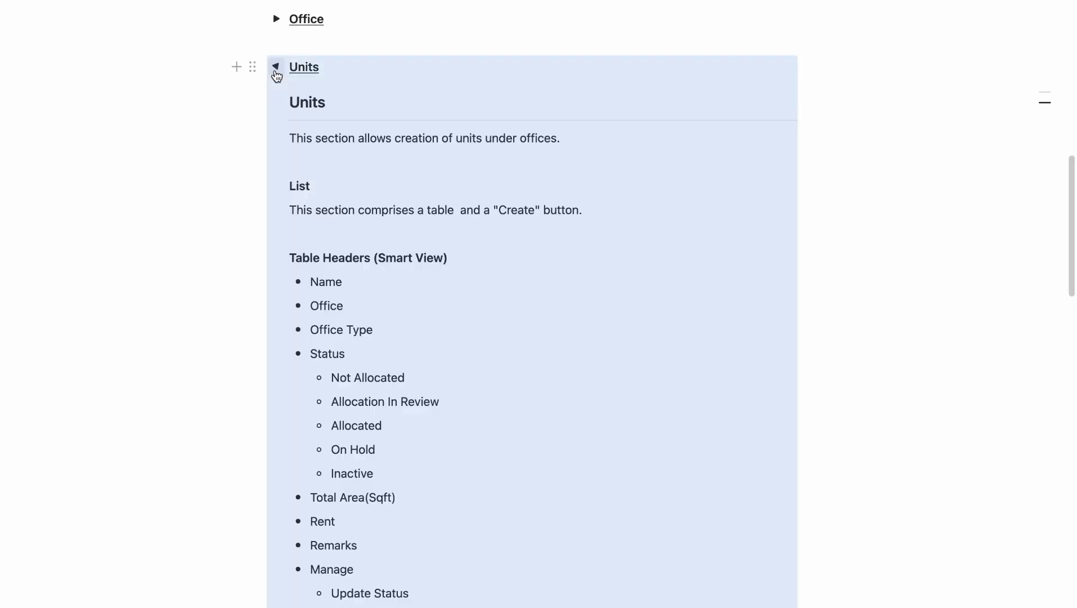
pyautogui.click(319, 187)
pyautogui.scroll(-5, 317, 185)
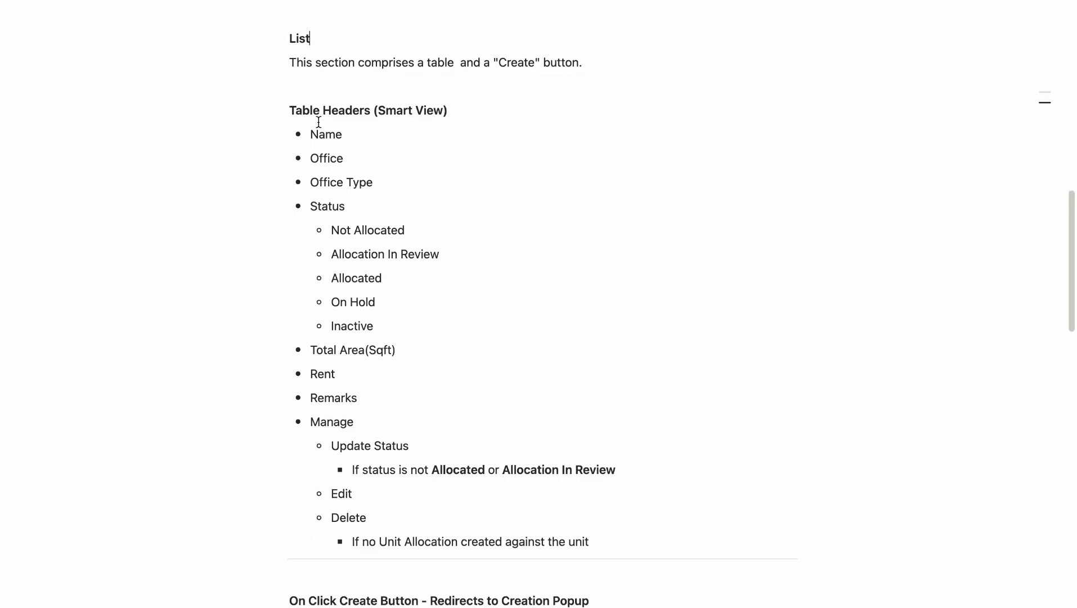
pyautogui.scroll(5, 344, 249)
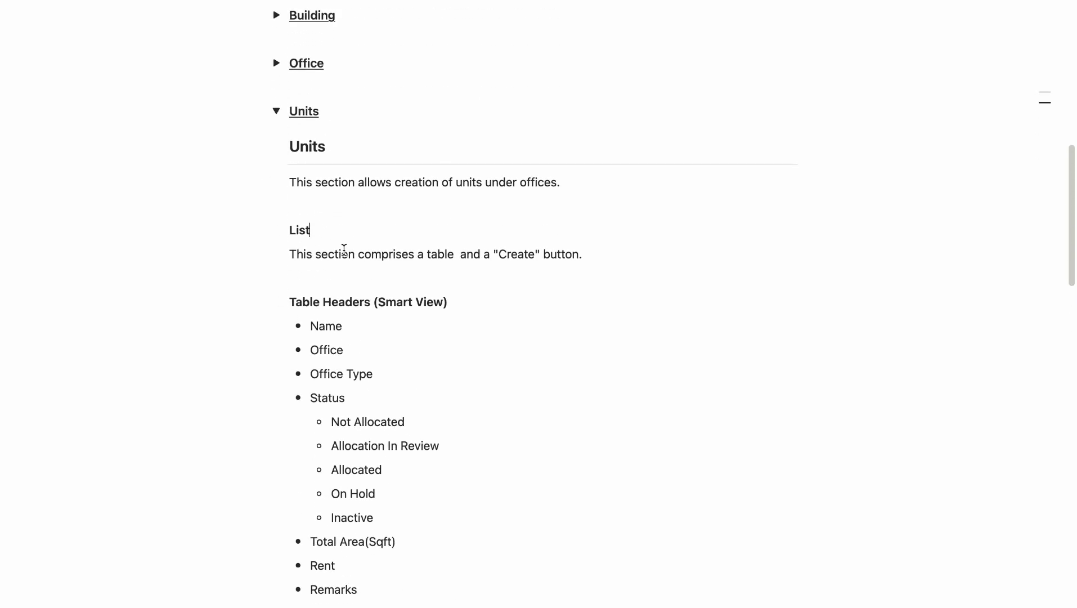
pyautogui.click(277, 111)
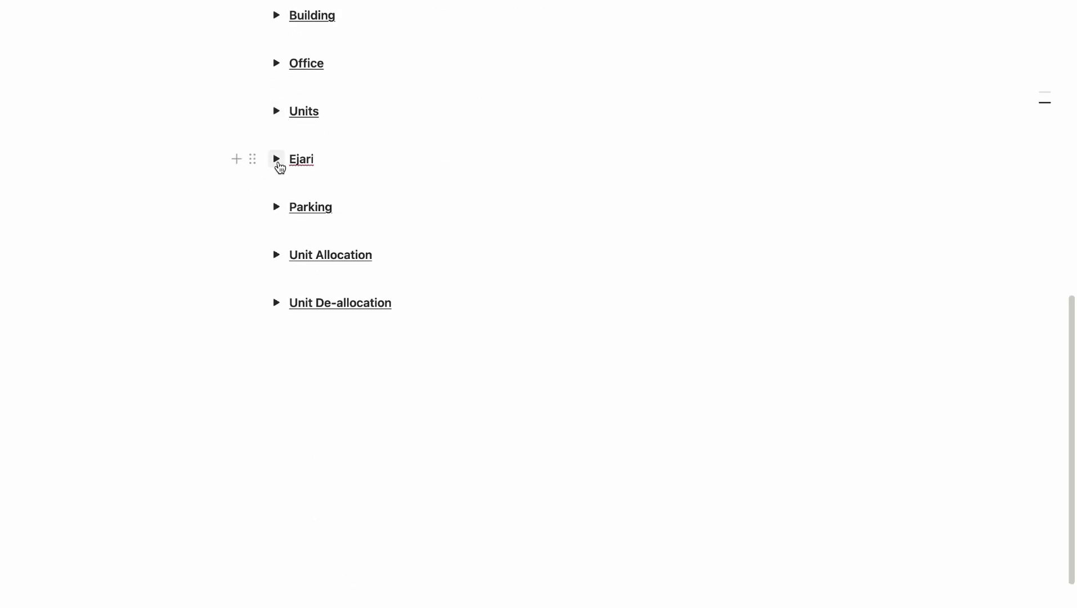
# Review the Ejari and Parking sections in turn, collapsing each afterwards.
pyautogui.click(277, 159)
pyautogui.scroll(-5, 368, 266)
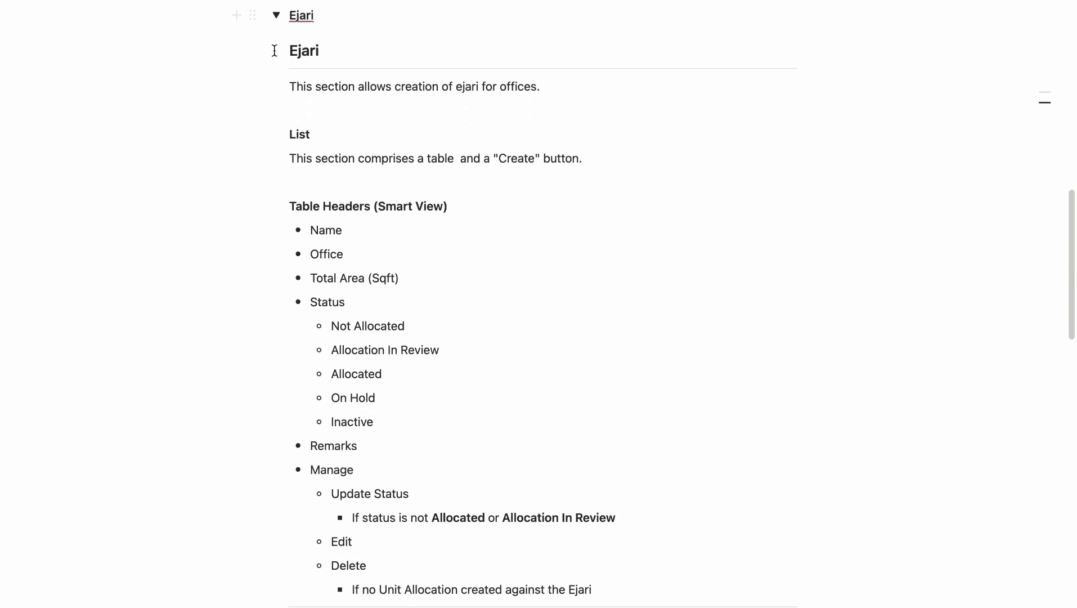
pyautogui.click(276, 17)
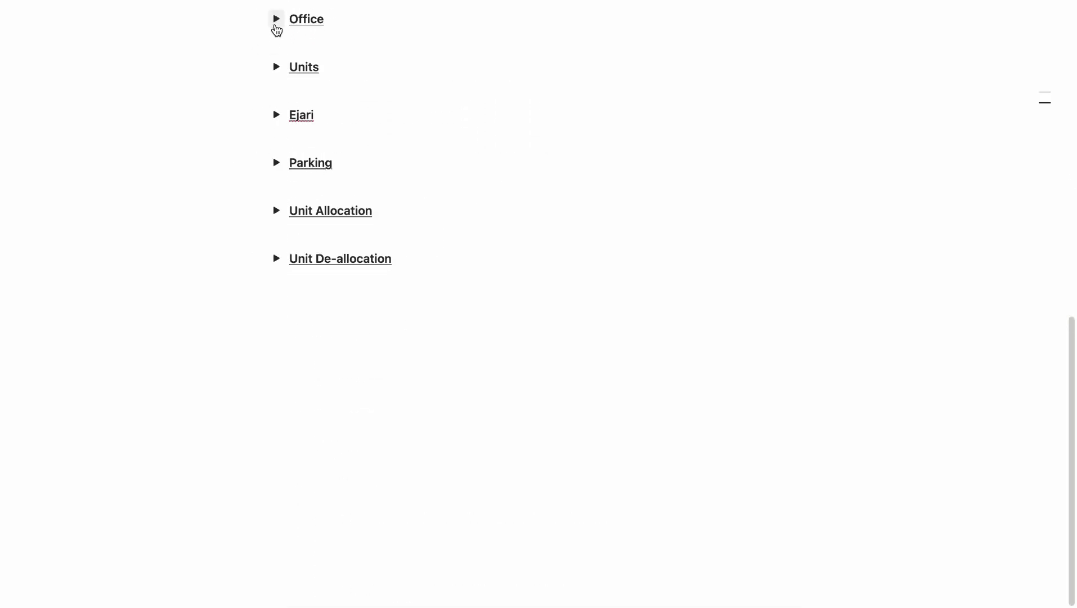
pyautogui.click(276, 168)
pyautogui.scroll(-7, 348, 216)
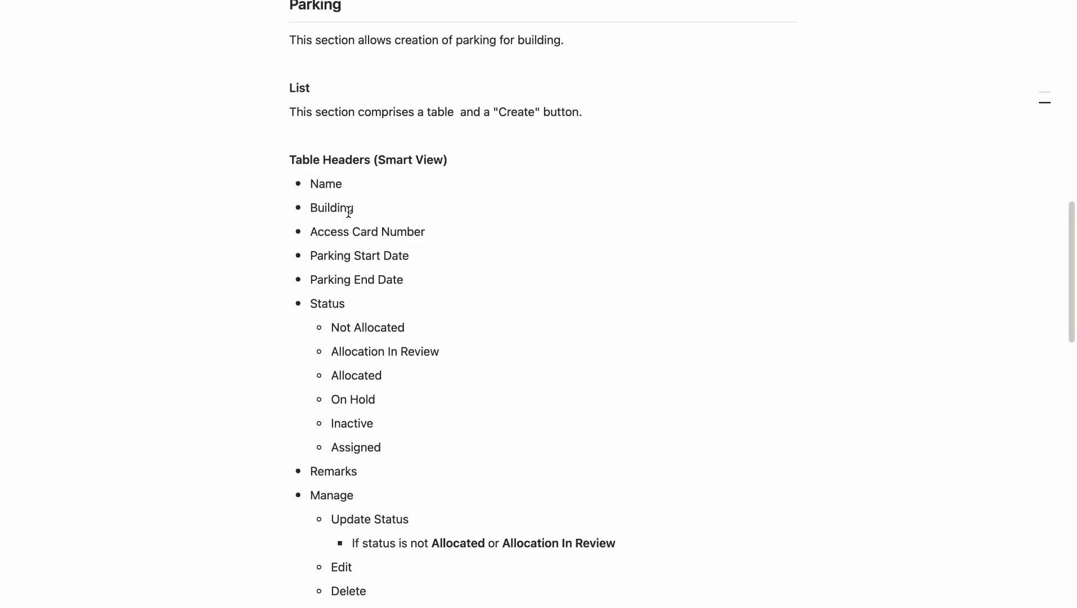
pyautogui.scroll(2, 349, 212)
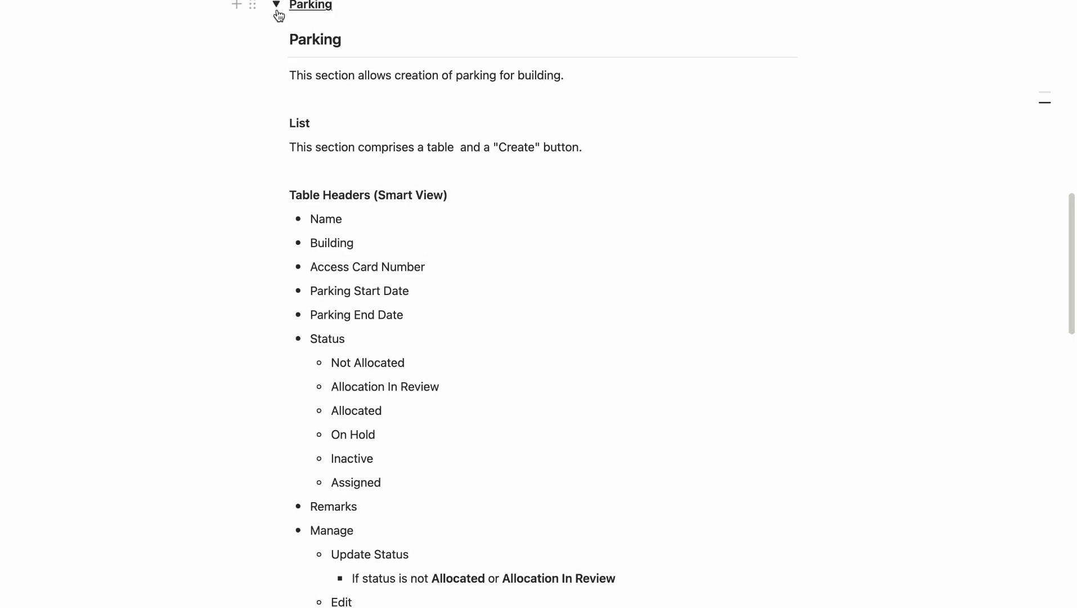
pyautogui.click(276, 8)
# Expand the Unit Allocation section, scroll through its table headers, then collapse it.
pyautogui.click(276, 210)
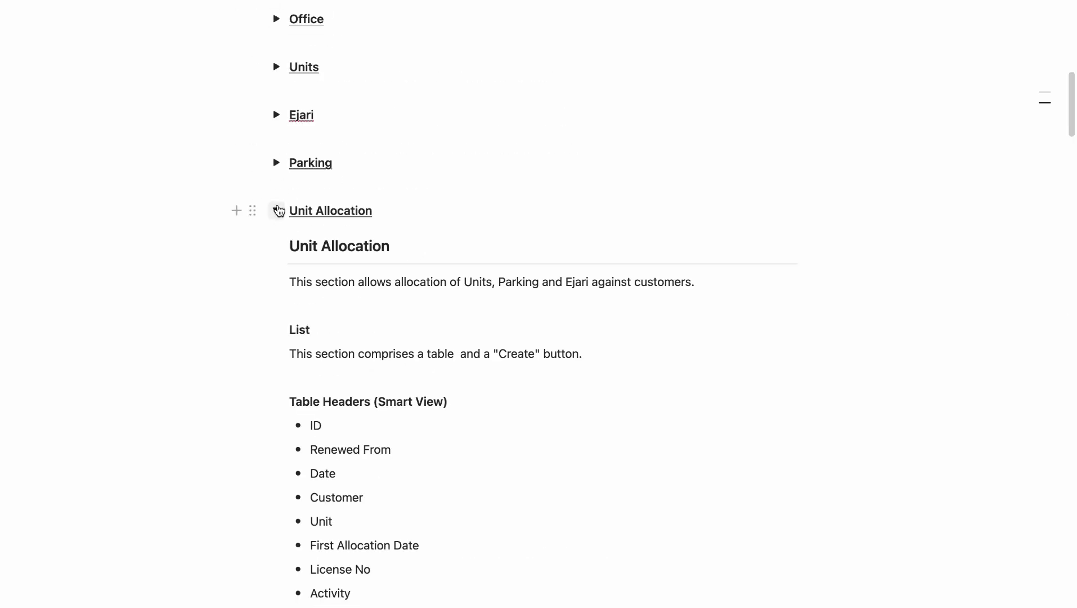
pyautogui.scroll(-2, 402, 212)
pyautogui.scroll(-20, 402, 213)
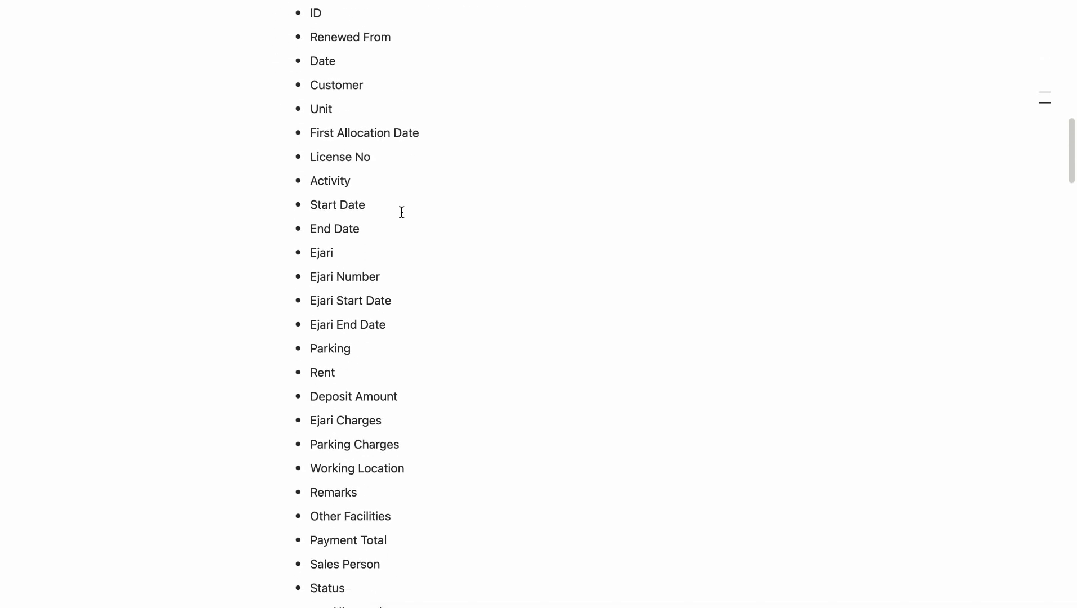
pyautogui.scroll(-1, 402, 213)
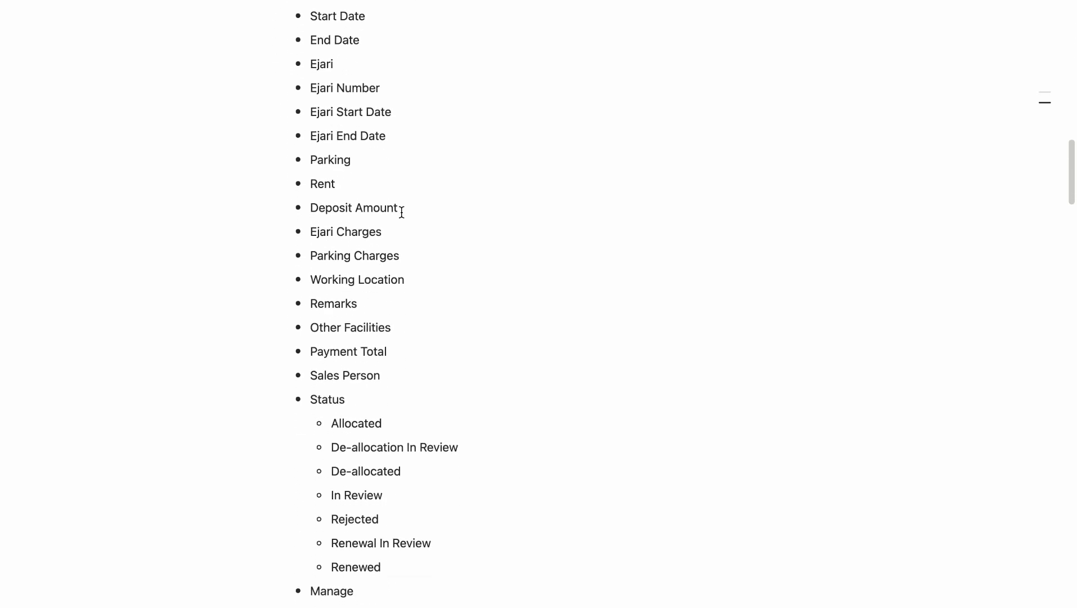
pyautogui.scroll(5, 402, 212)
pyautogui.scroll(-10, 402, 213)
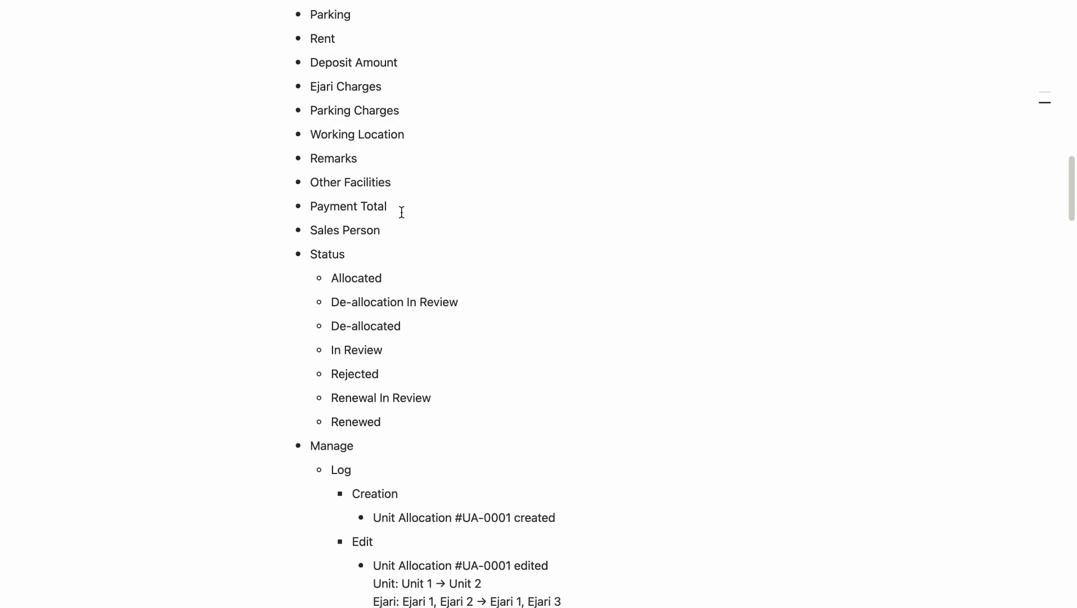
pyautogui.scroll(20, 402, 212)
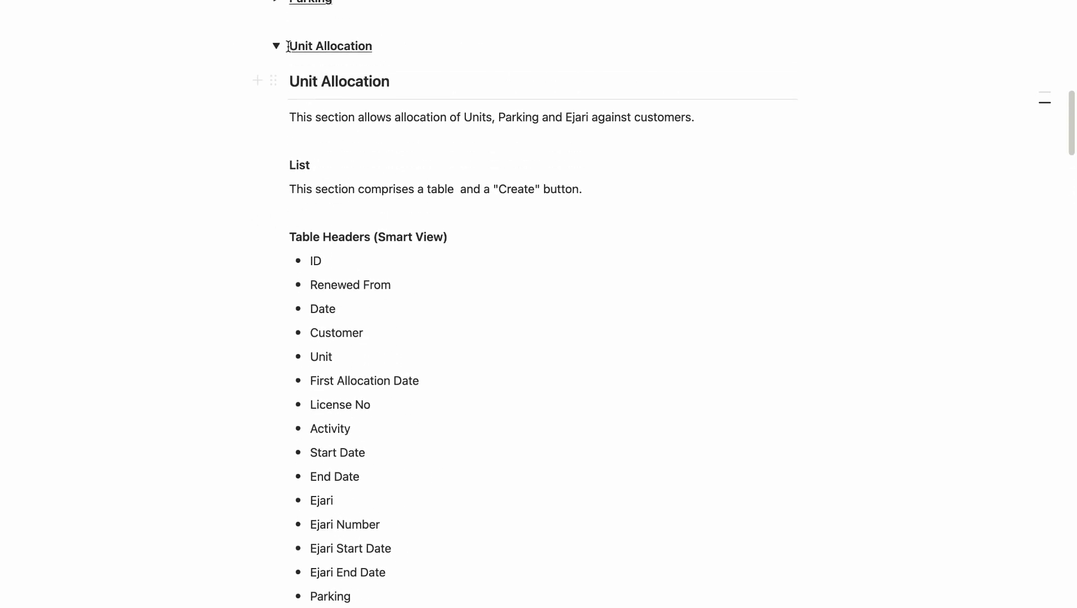
pyautogui.click(276, 46)
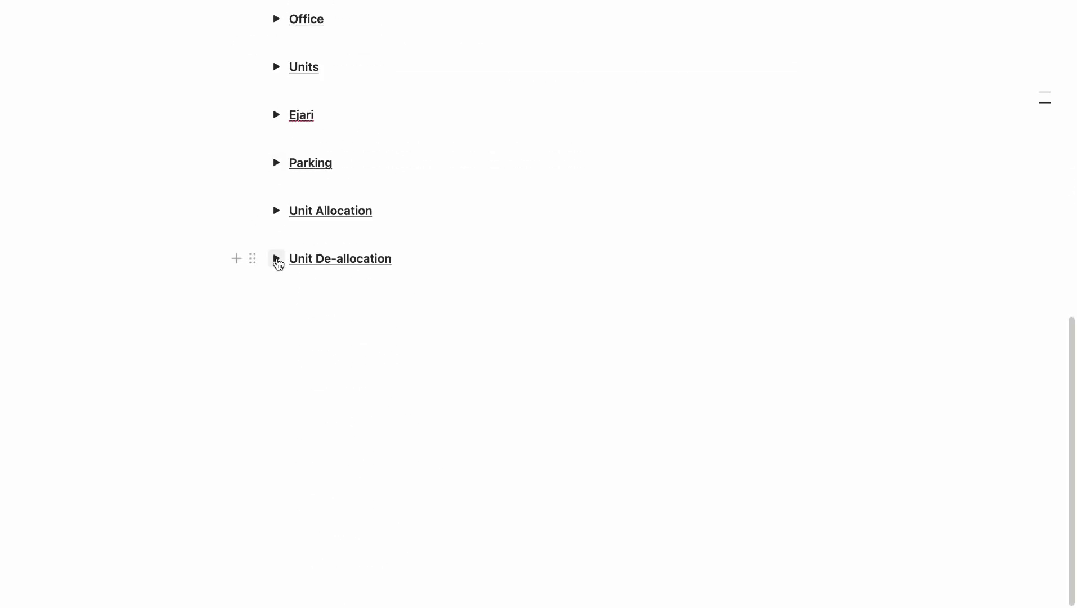
# Expand the Unit De-allocation section, review headers like Unit Allocation ID and Penalty, and collapse it.
pyautogui.click(276, 258)
pyautogui.scroll(-11, 355, 266)
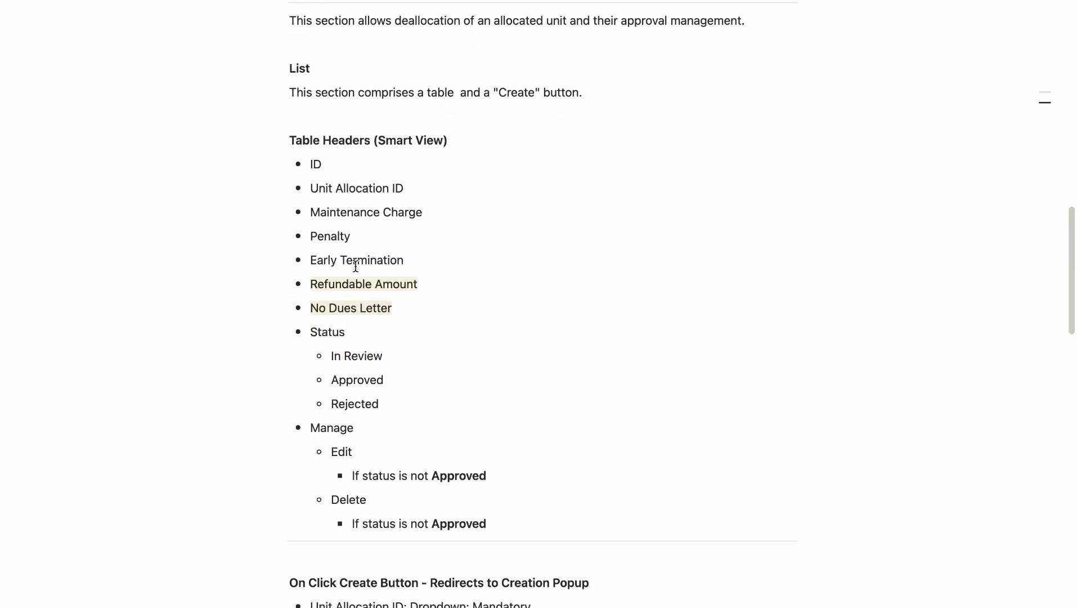
pyautogui.scroll(-1, 356, 266)
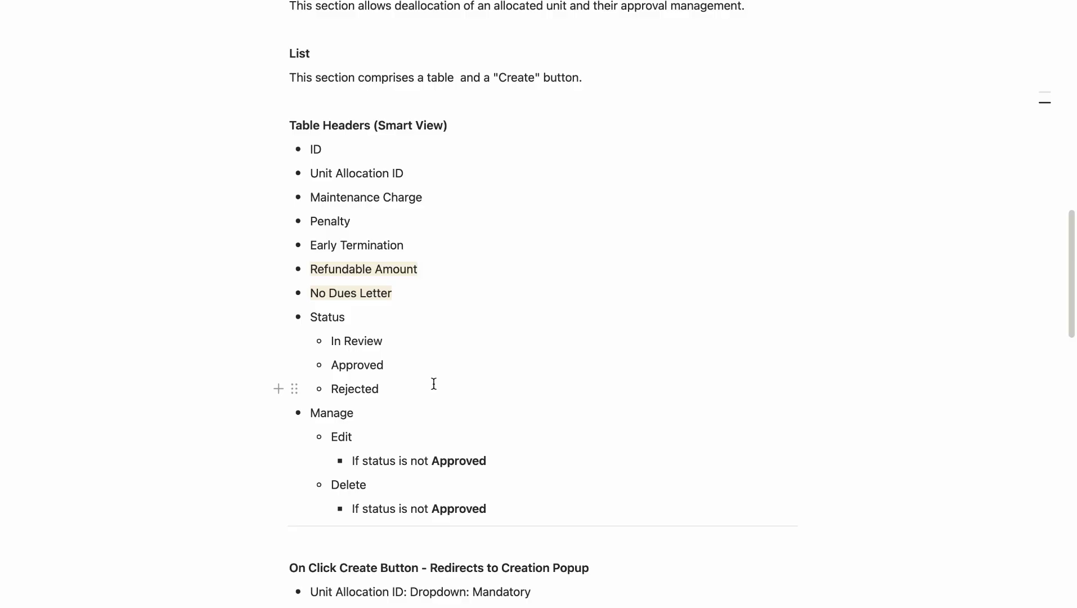
pyautogui.scroll(5, 337, 197)
pyautogui.click(277, 75)
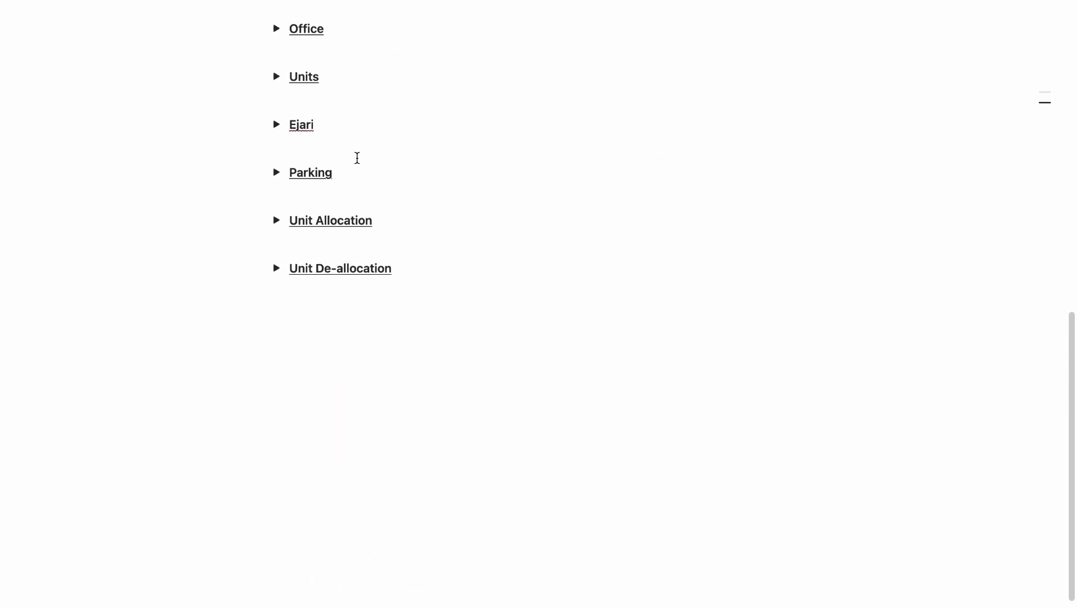
pyautogui.scroll(3, 357, 157)
pyautogui.scroll(-1, 357, 157)
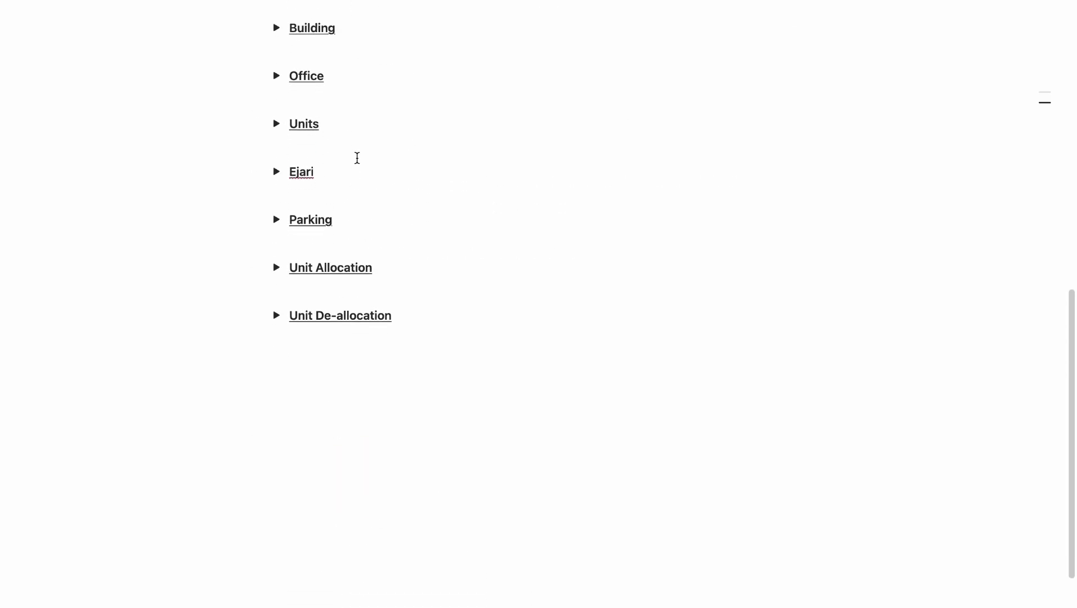
# Switch desktop spaces back to the EalSuite Apps page.
pyautogui.hotkey('ctrl', 'Right')
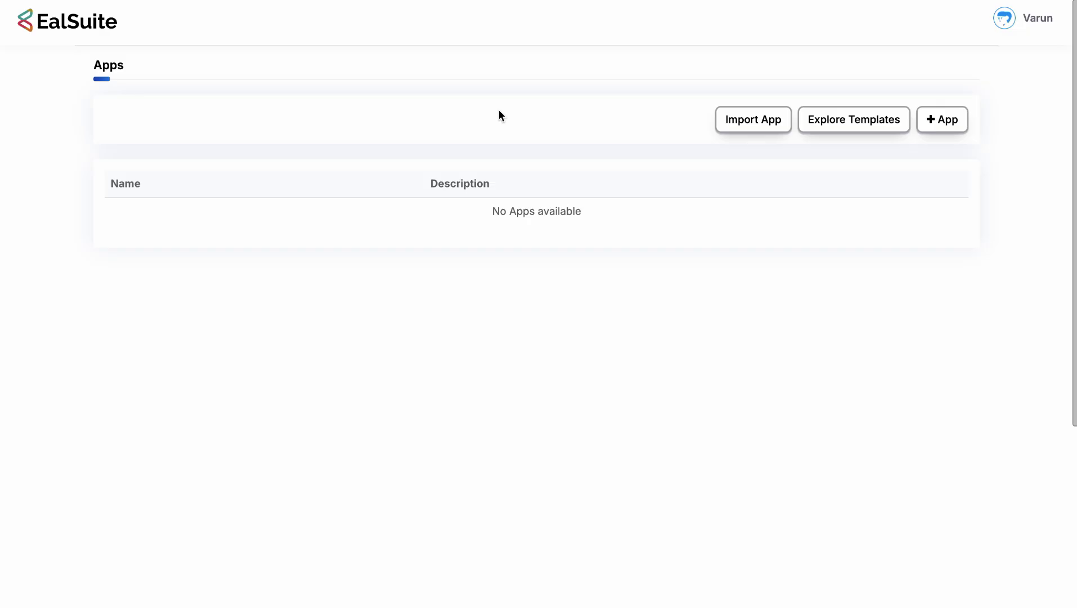
# Start a new app and name it 'Unit Management'.
pyautogui.click(962, 124)
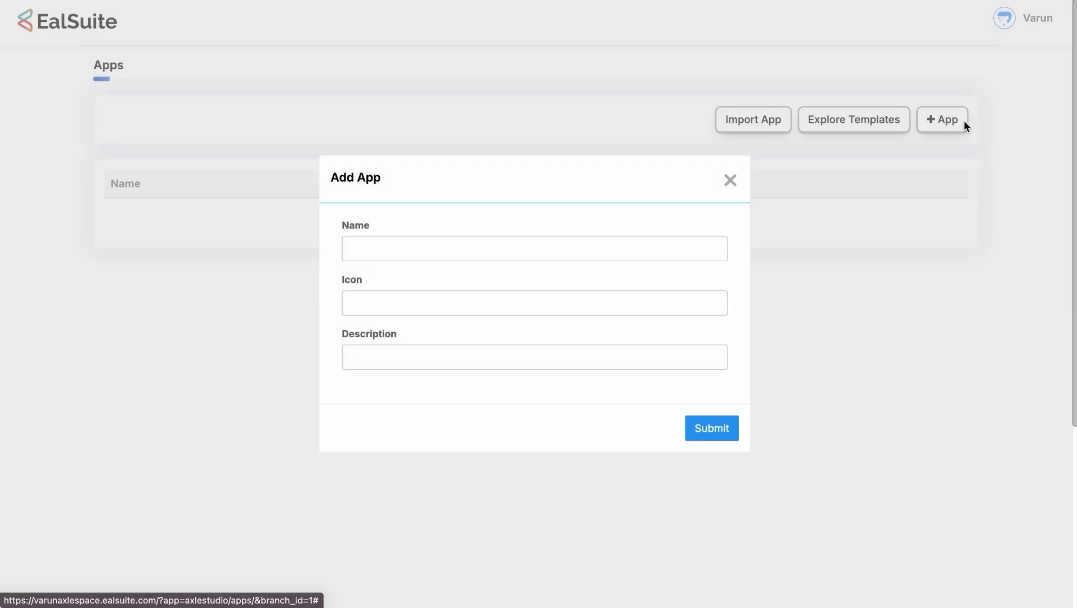
pyautogui.click(606, 247)
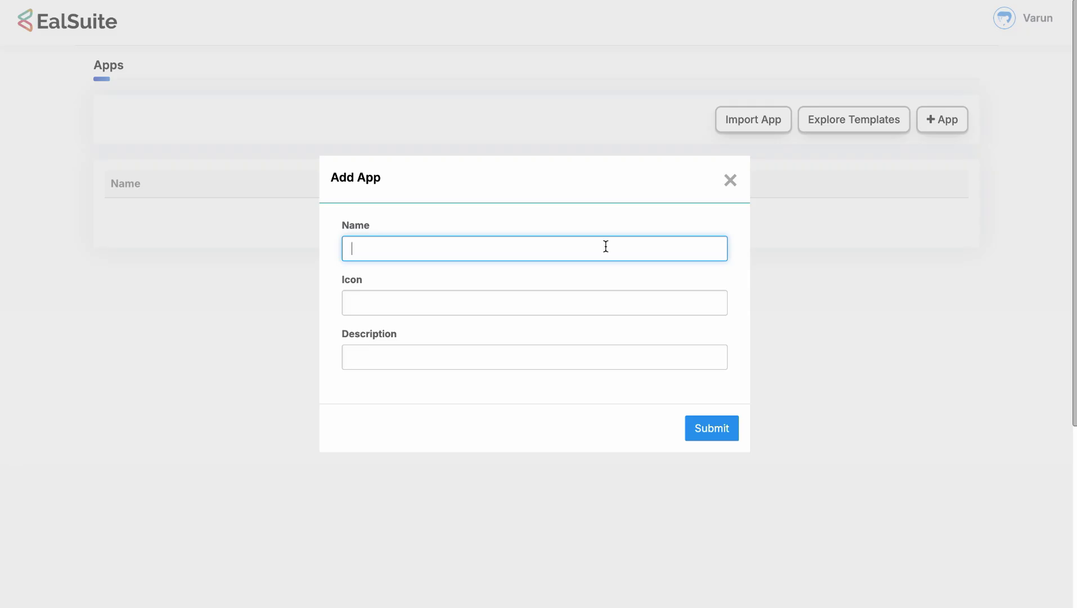
pyautogui.write('Unit Management')
pyautogui.click(569, 270)
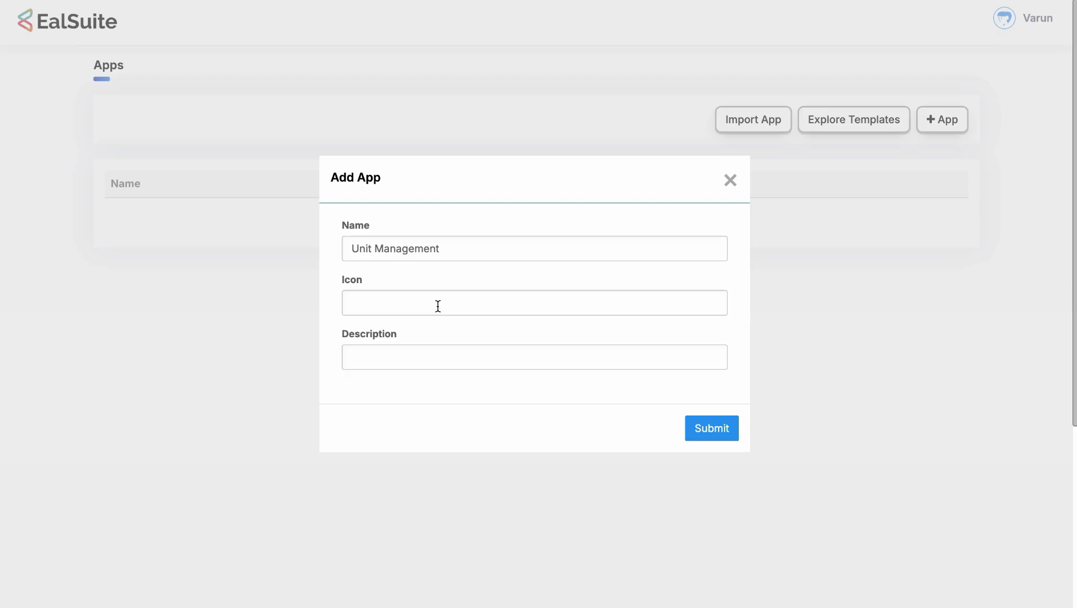
# Describe it as 'Create an organized app which can handle Office & Unit Allocations' and submit.
pyautogui.click(427, 356)
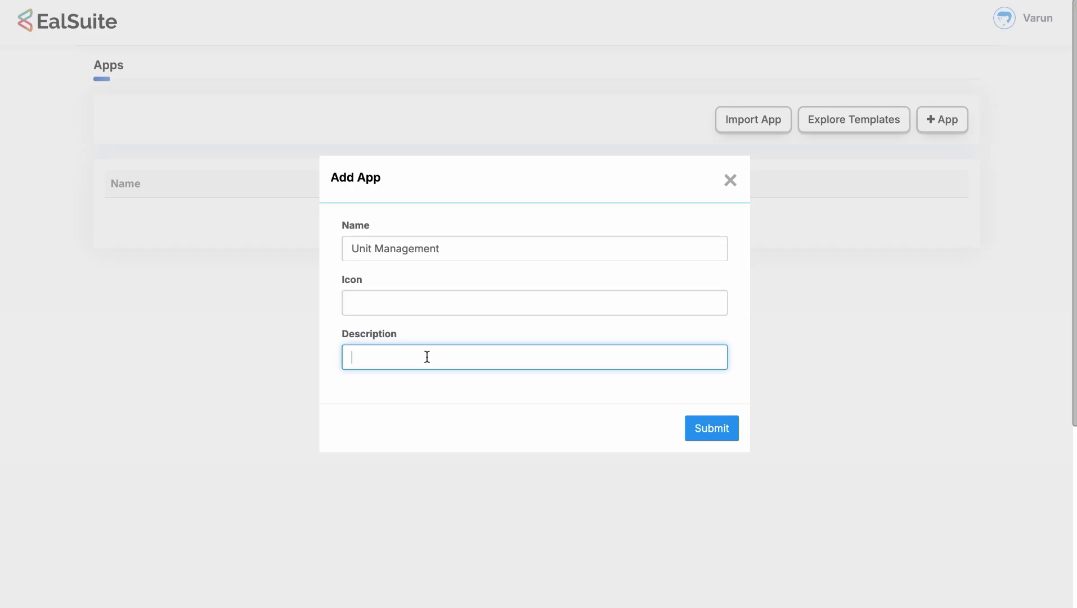
pyautogui.write('Cre')
pyautogui.press('BackSpace')
pyautogui.press('BackSpace')
pyautogui.press('BackSpace')
pyautogui.write('Create an Organized ')
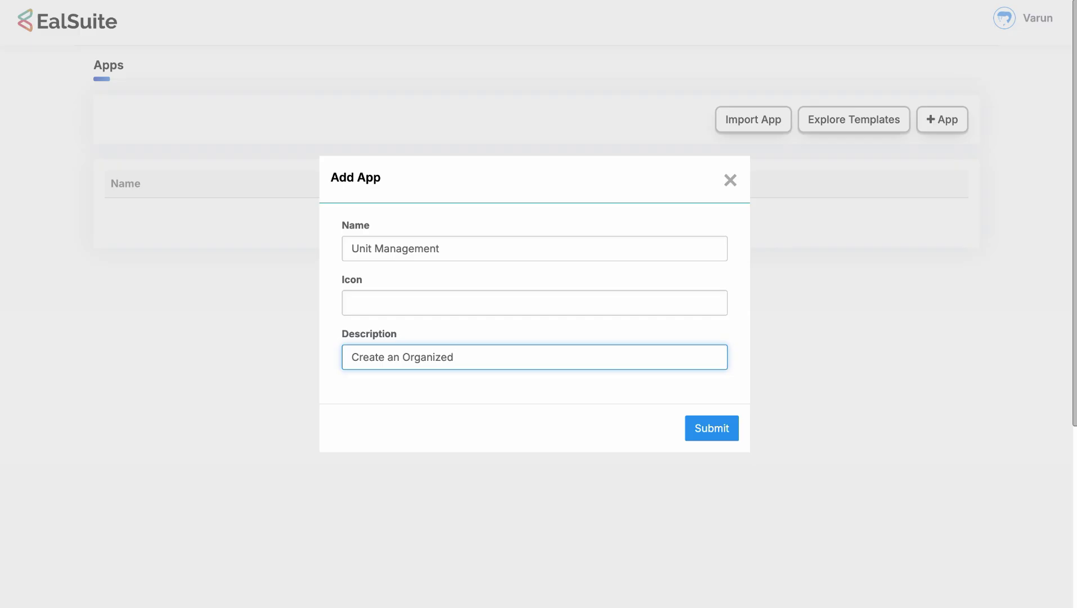
pyautogui.write('App')
pyautogui.moveTo(476, 355); pyautogui.dragTo(406, 357)
pyautogui.write('organized app which ')
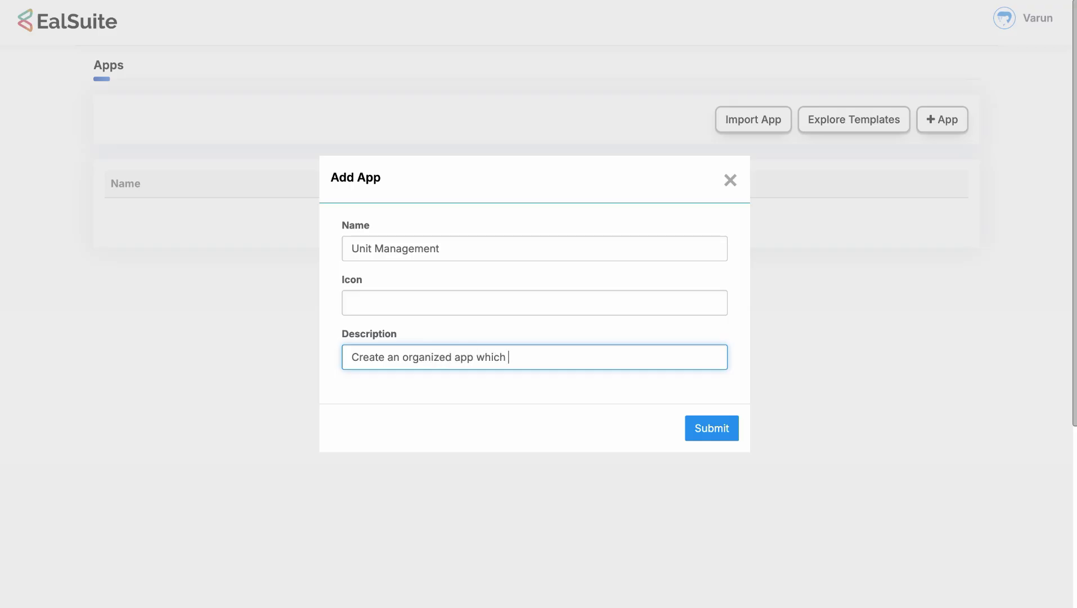
pyautogui.write('can handle Office & ')
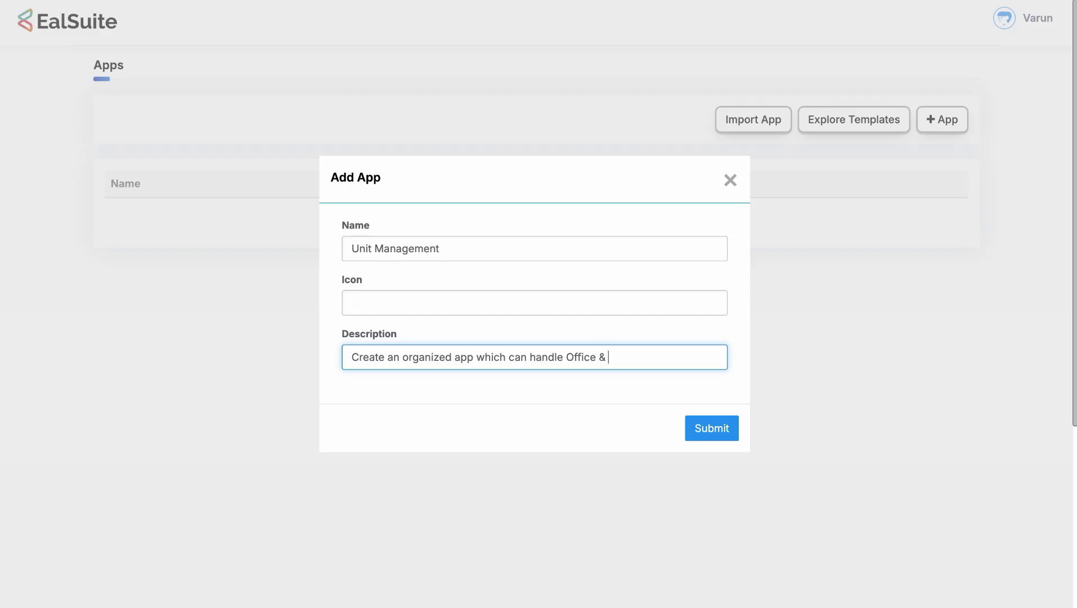
pyautogui.write('Unit Allocations')
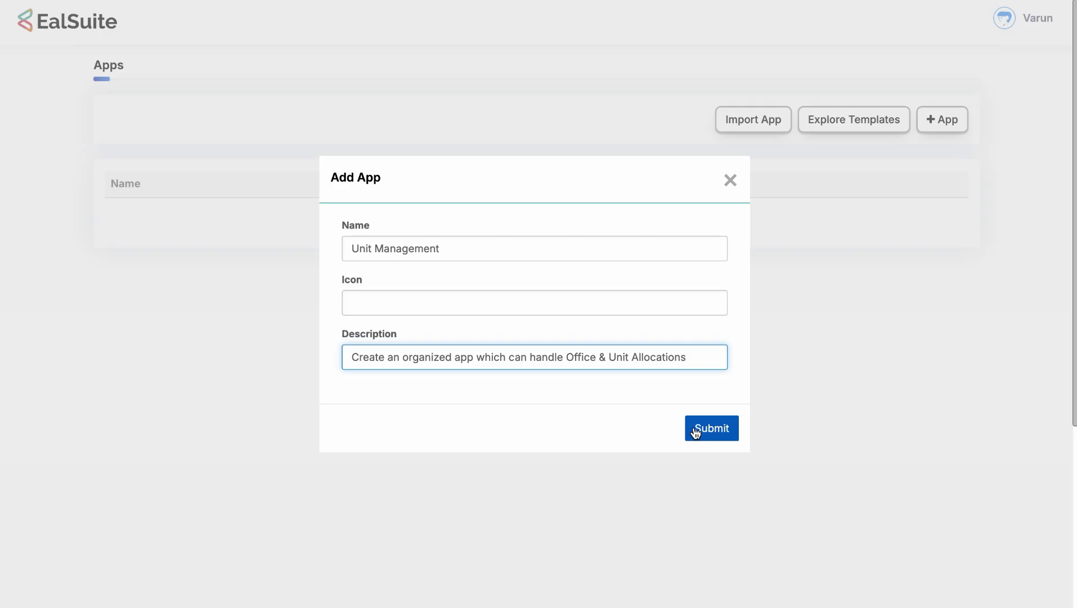
pyautogui.click(712, 427)
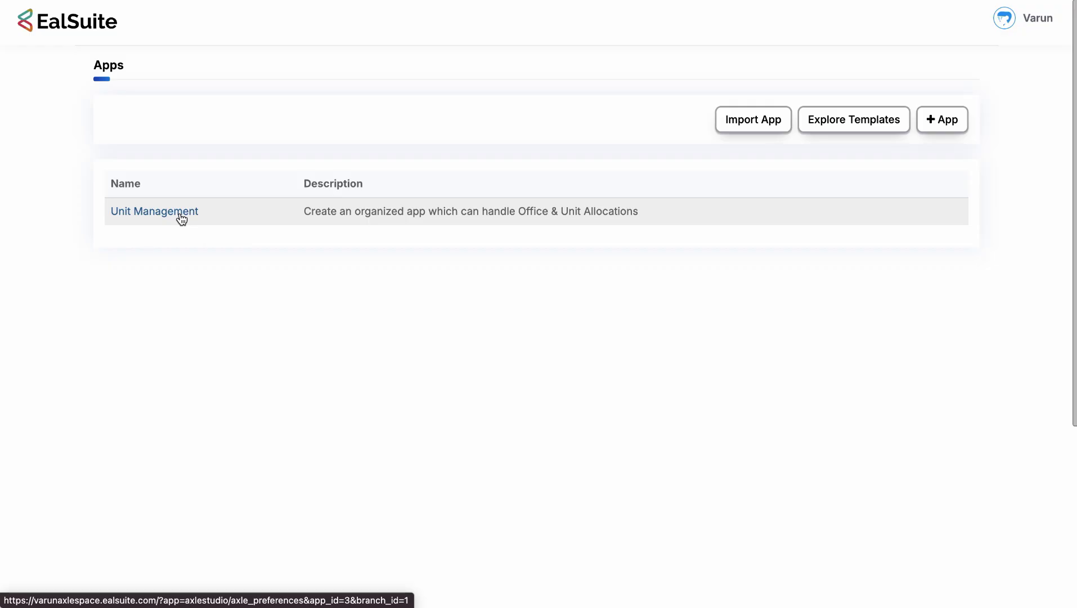
# Open the Unit Management app's settings from the Apps table.
pyautogui.click(181, 213)
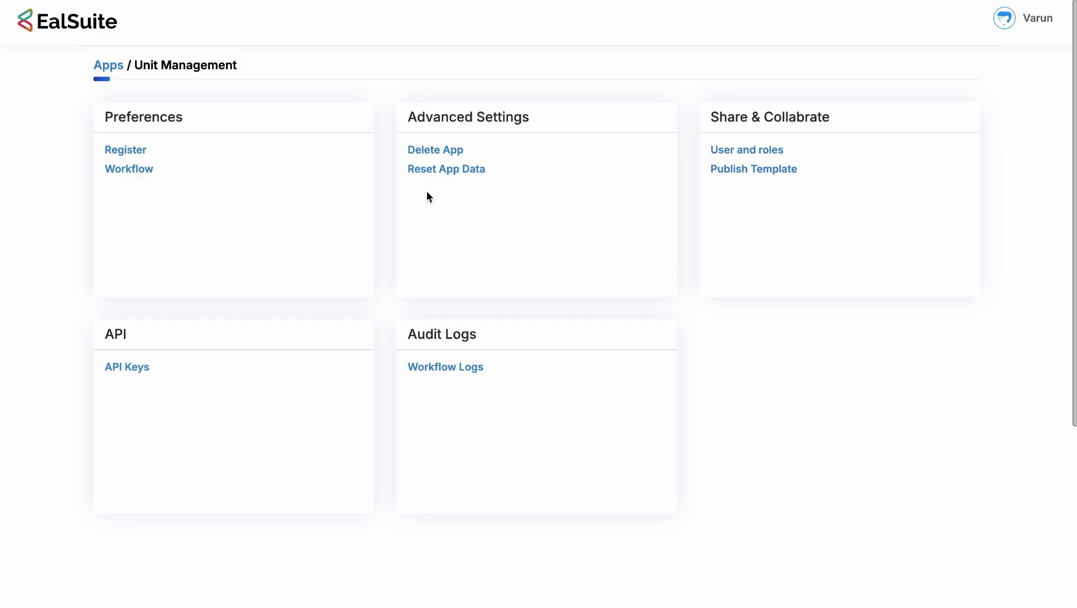
# Create the 'Building' register under Preferences > Register with Document, Reminder and Series Manager ticked.
pyautogui.click(135, 150)
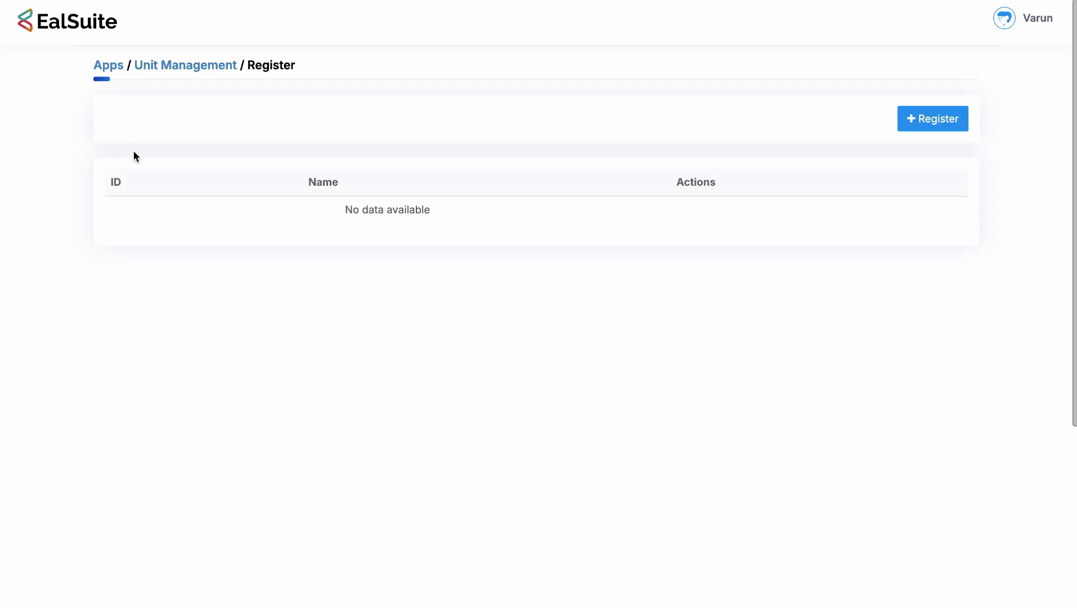
pyautogui.click(925, 118)
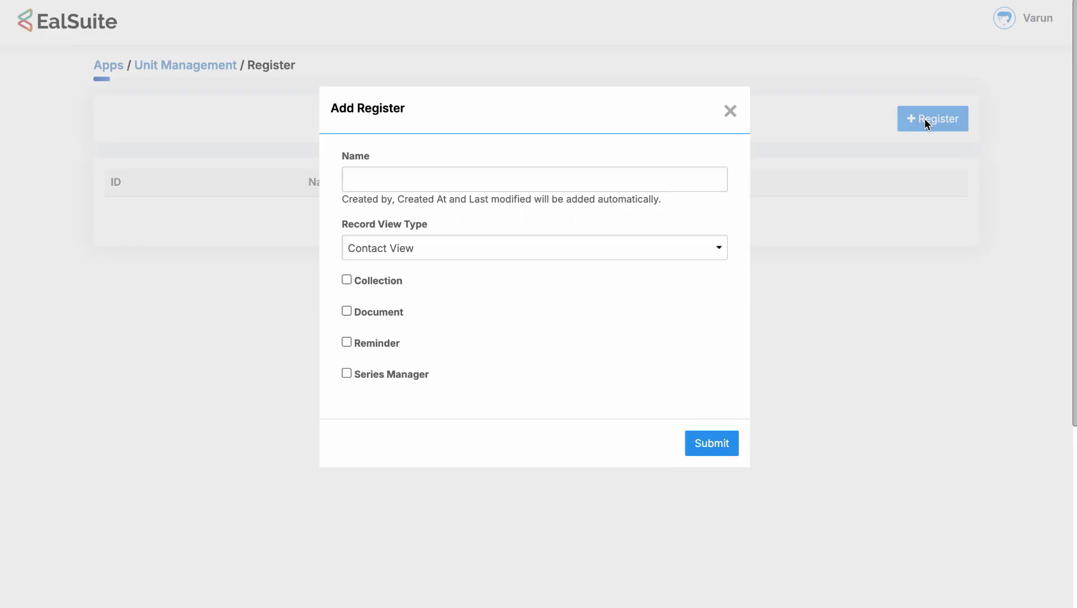
pyautogui.click(598, 169)
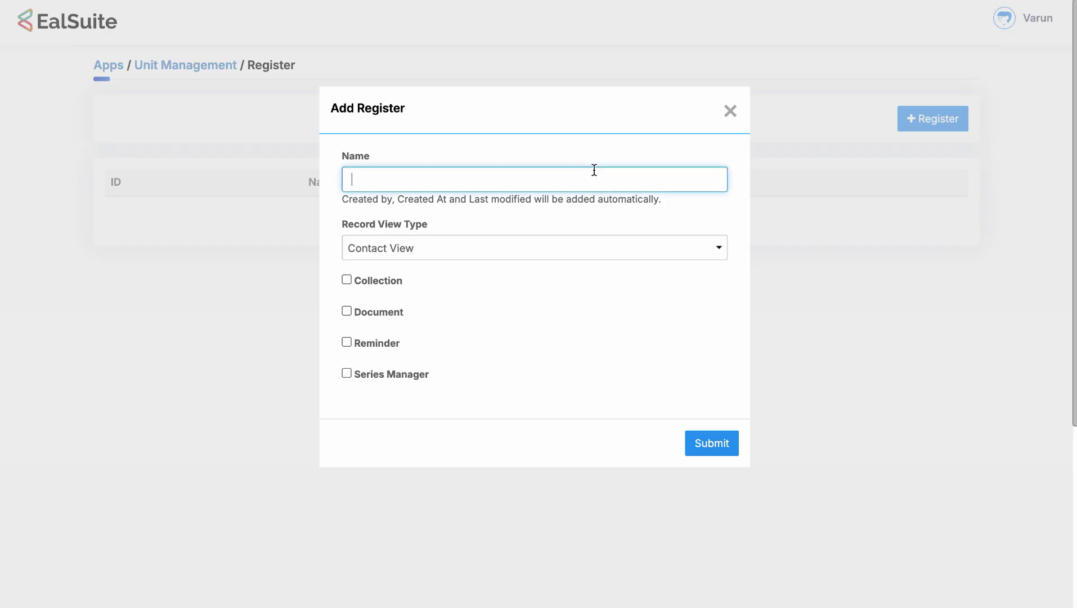
pyautogui.write('Building')
pyautogui.click(530, 211)
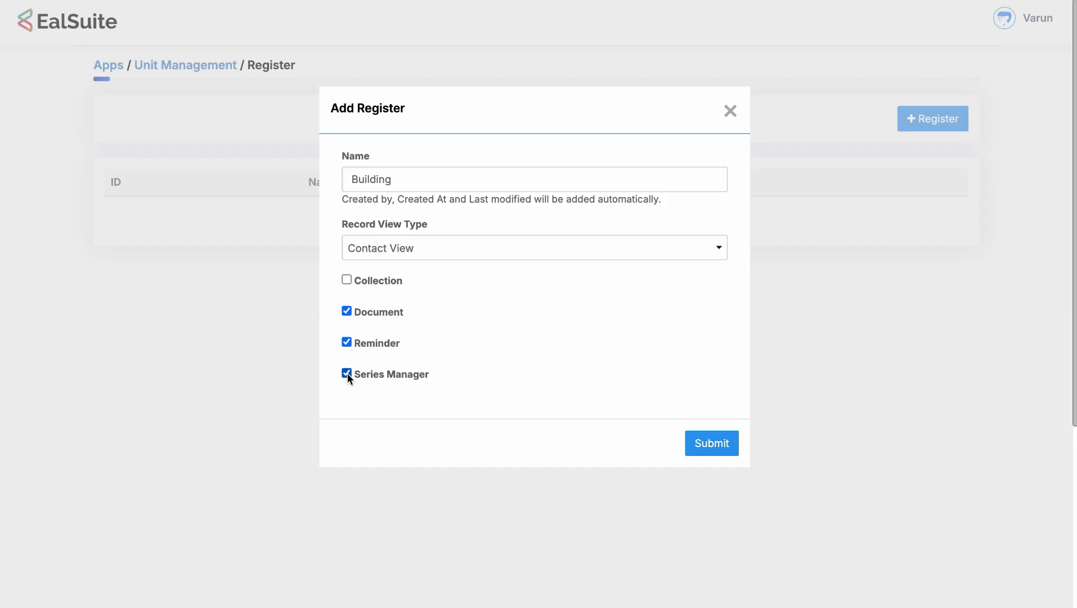
pyautogui.click(718, 441)
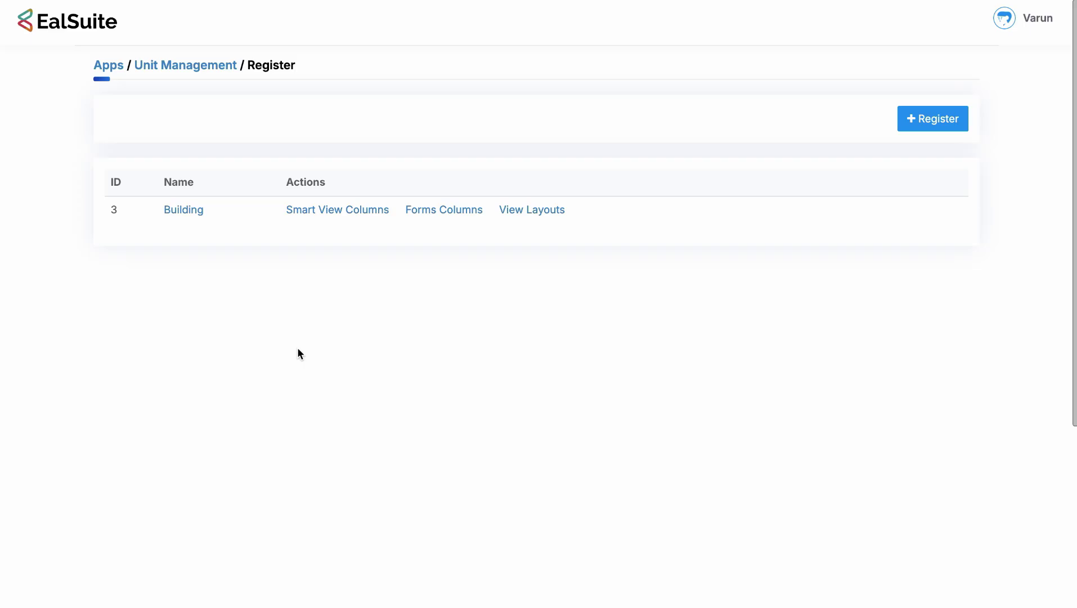
# Add an 'Office' register with Document enabled.
pyautogui.click(934, 118)
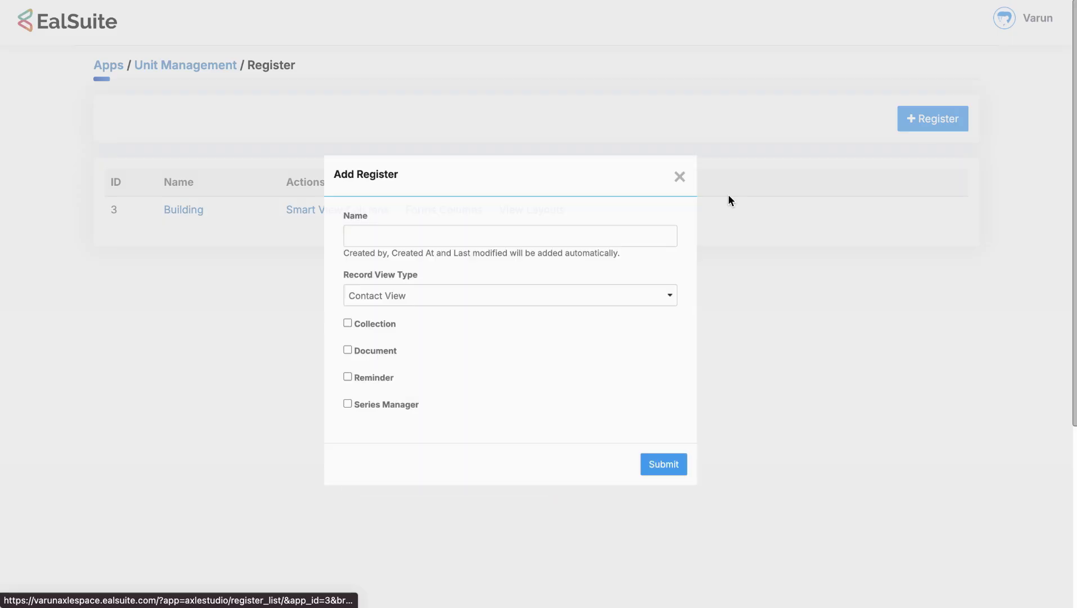
pyautogui.click(461, 184)
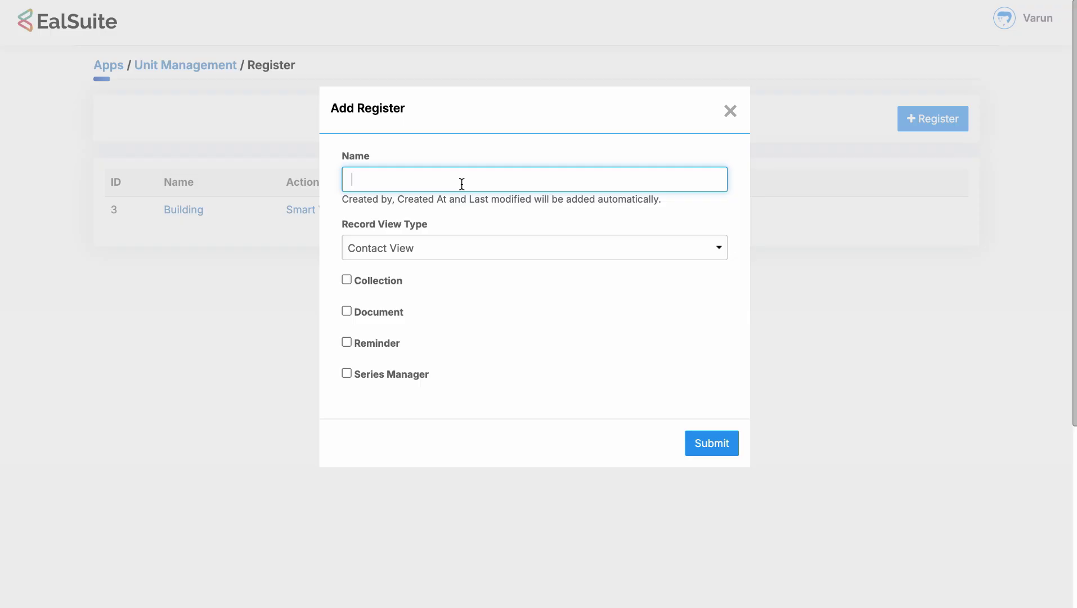
pyautogui.write('Office')
pyautogui.click(372, 313)
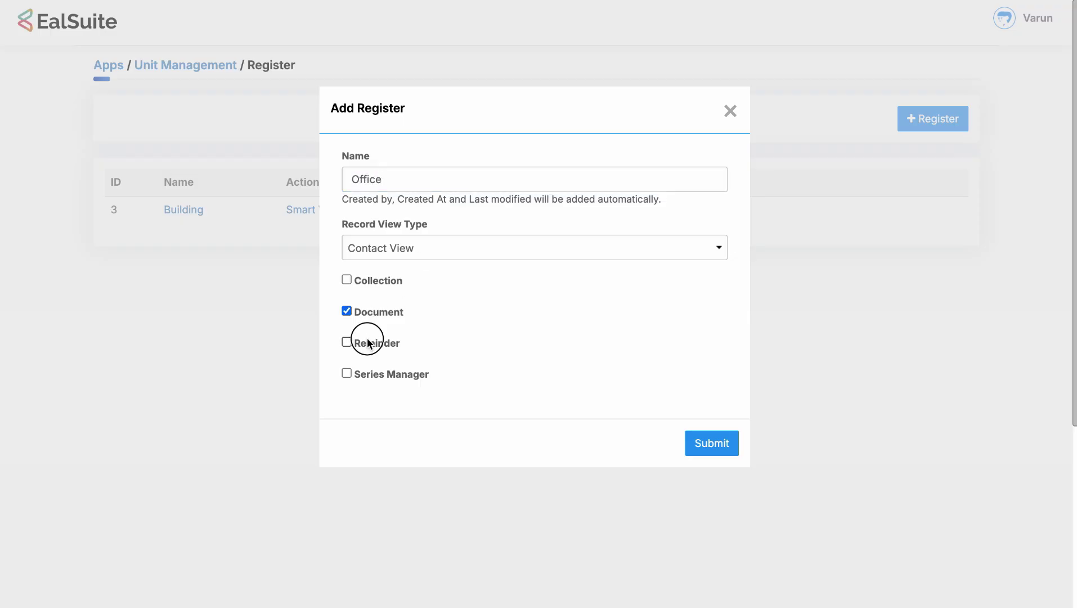
pyautogui.click(718, 447)
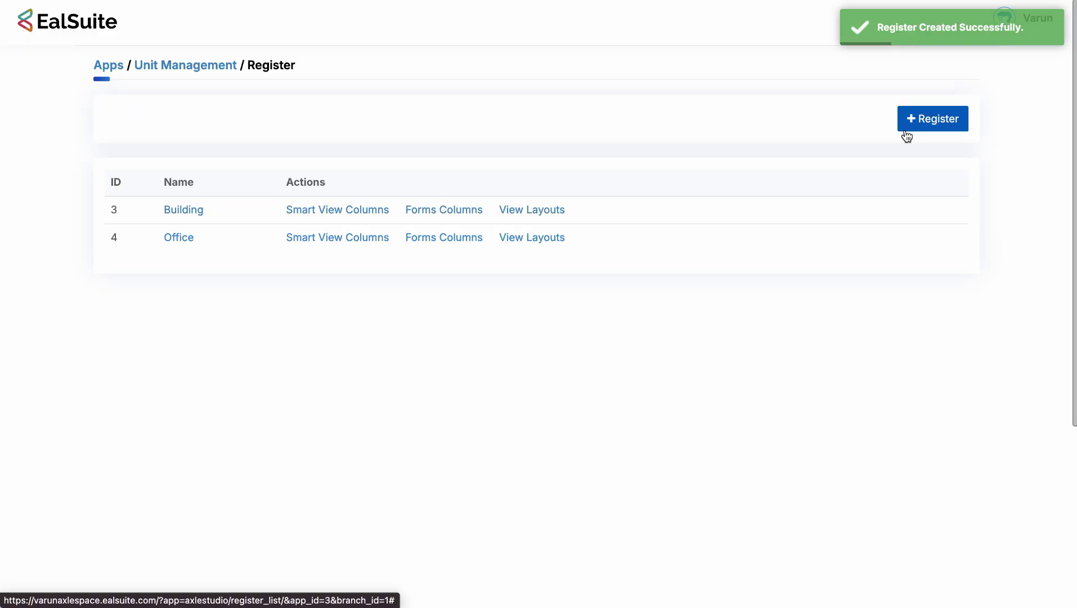
# Add a 'Unit' register with Document, Reminder and Series Manager enabled.
pyautogui.click(905, 132)
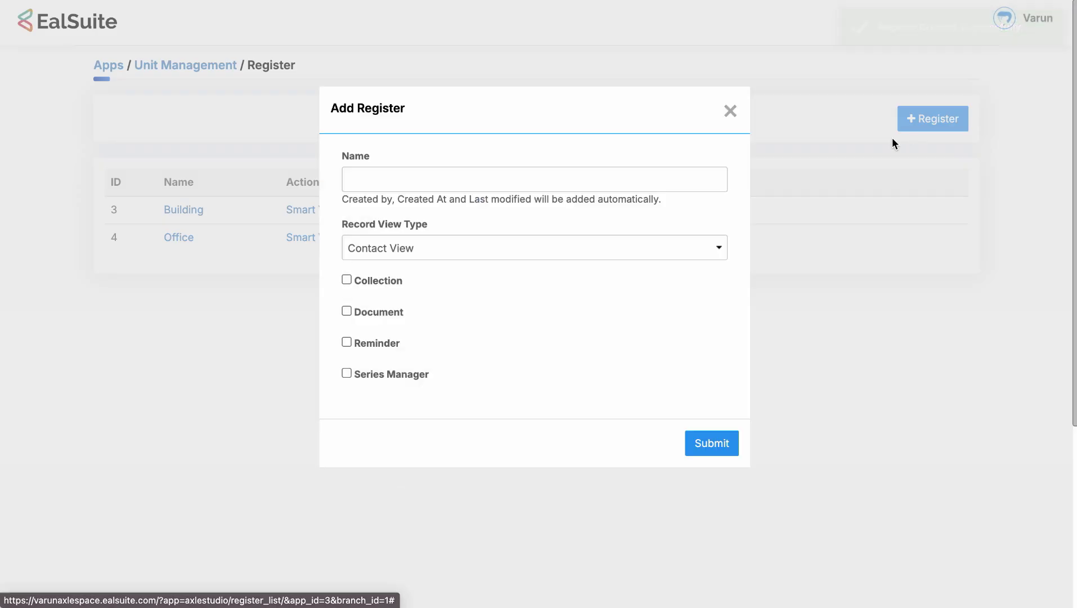
pyautogui.click(552, 181)
pyautogui.write('Unit')
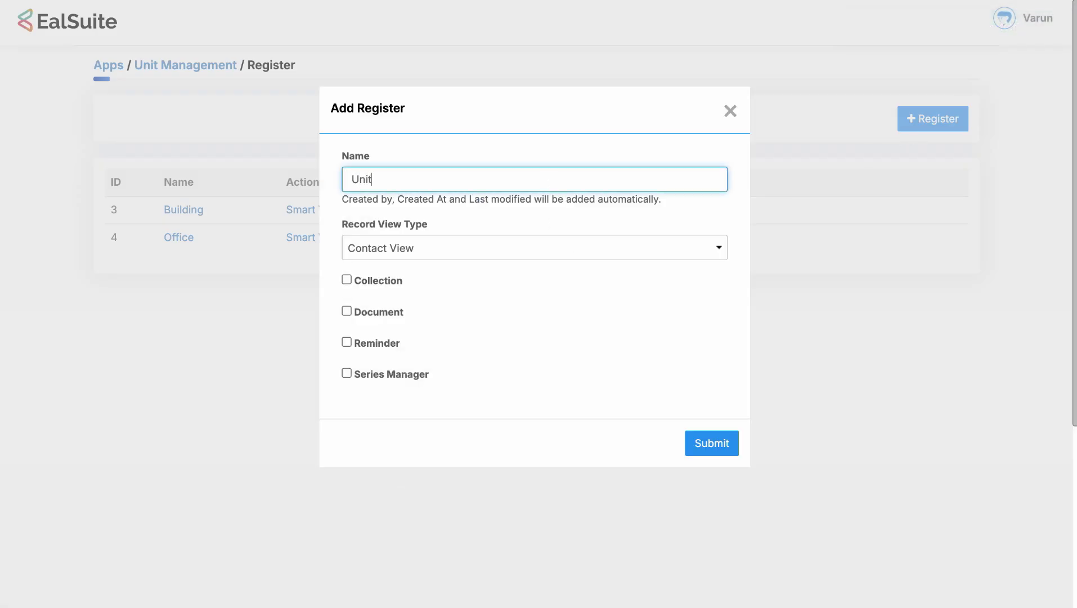
pyautogui.click(364, 307)
pyautogui.click(364, 346)
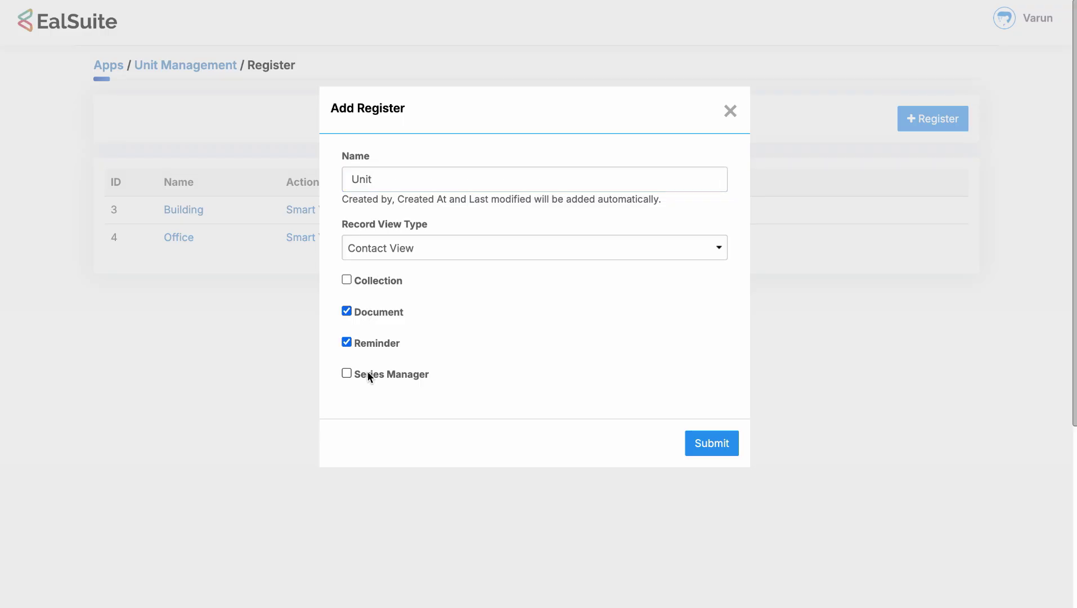
pyautogui.click(367, 372)
pyautogui.click(688, 445)
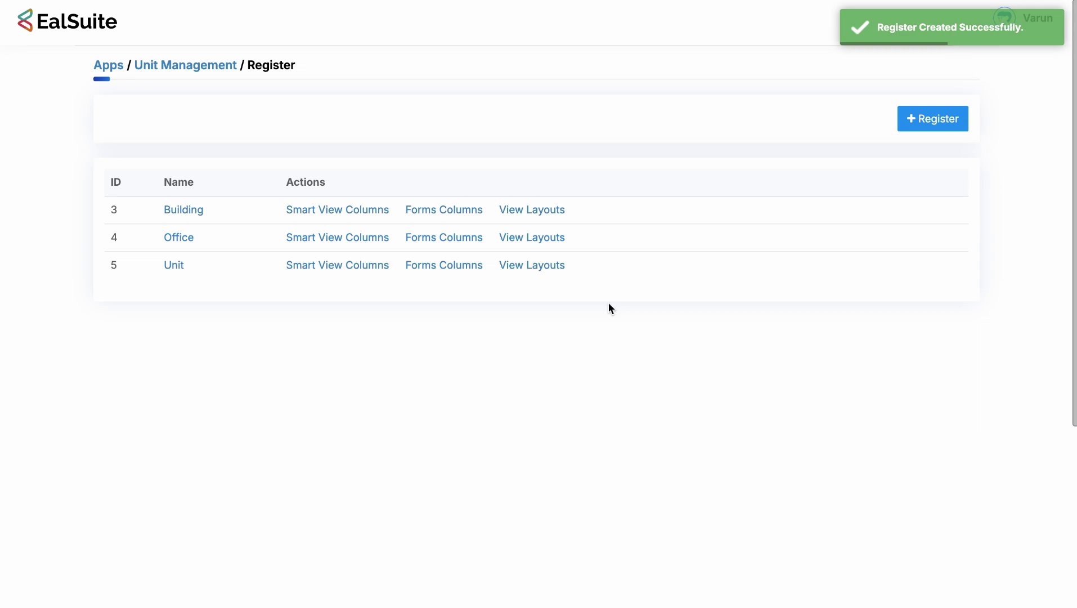
# Add an 'Ejari' register with Document, Reminder and Series Manager enabled.
pyautogui.click(933, 127)
pyautogui.click(548, 184)
pyautogui.write('Ejari')
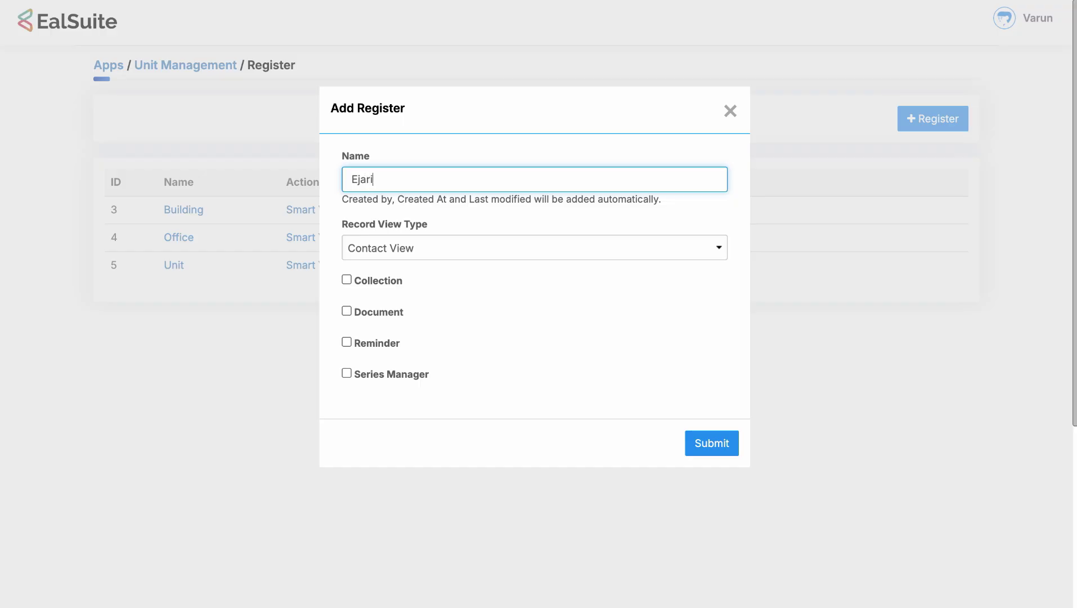
pyautogui.click(388, 310)
pyautogui.click(378, 343)
pyautogui.click(376, 372)
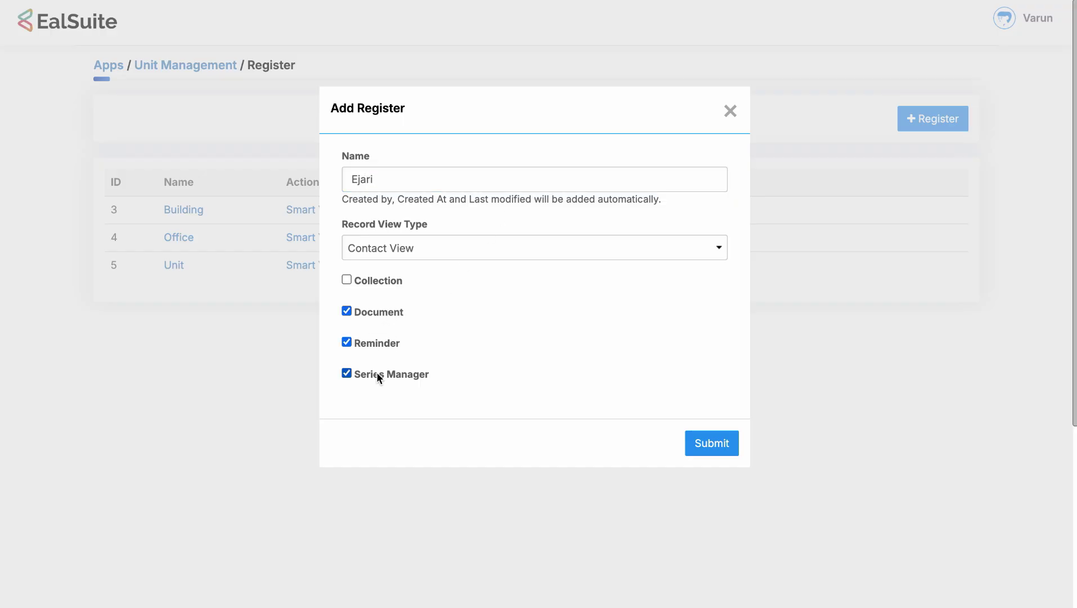
pyautogui.click(713, 443)
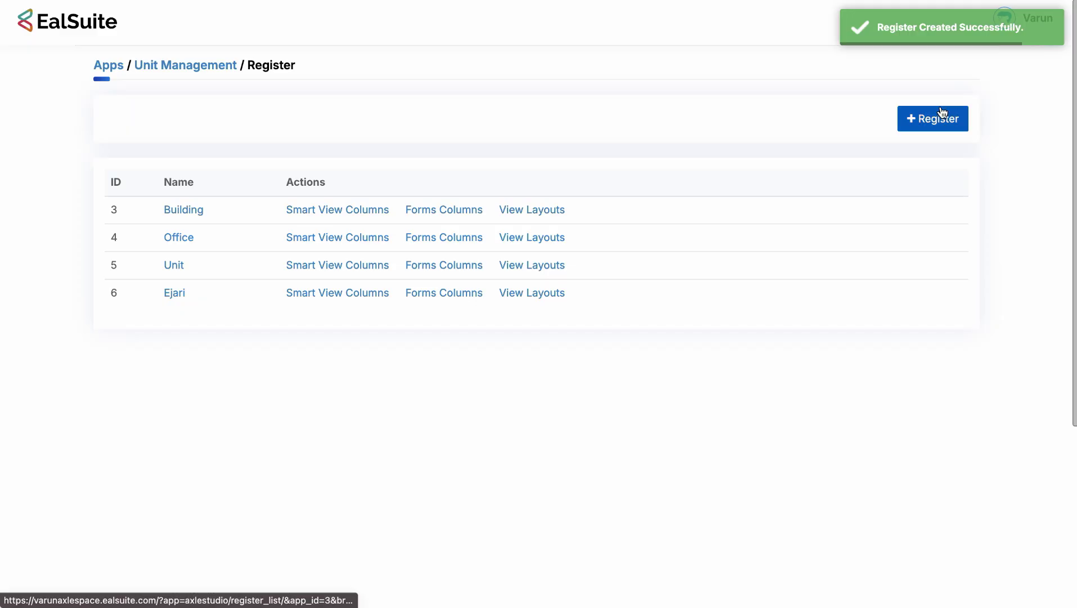
# Add a 'Parking' register with Document, Reminder and Series Manager enabled.
pyautogui.click(939, 118)
pyautogui.click(547, 177)
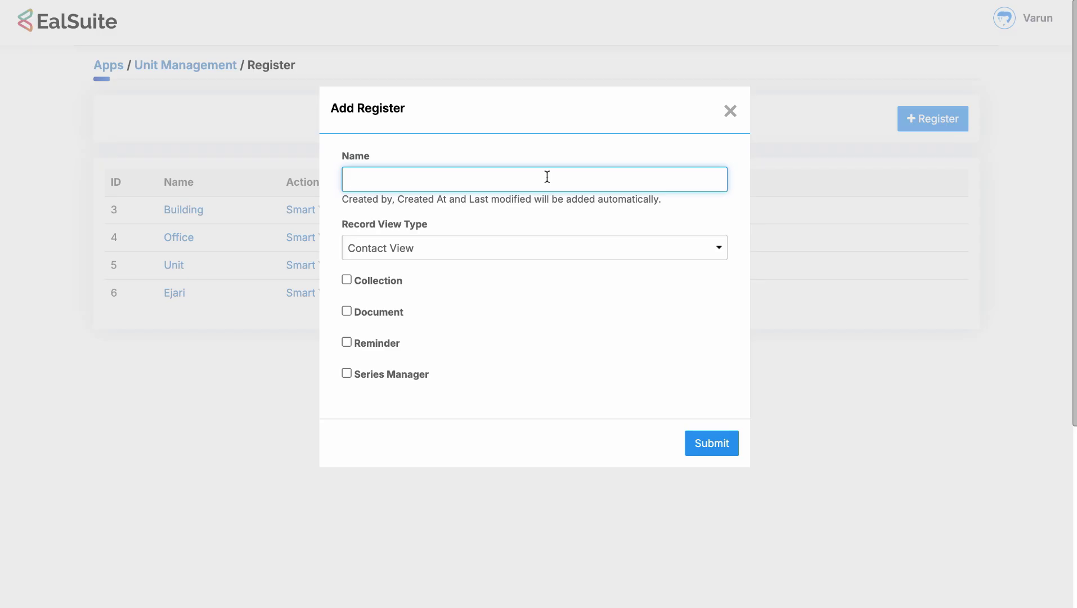
pyautogui.write('Parking')
pyautogui.click(389, 316)
pyautogui.click(385, 342)
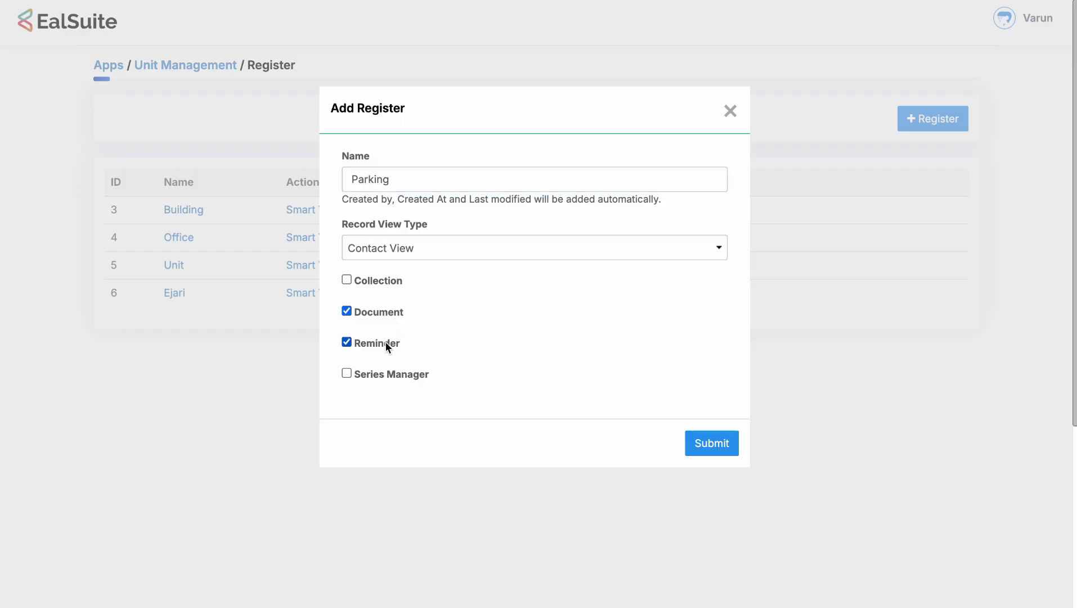
pyautogui.click(385, 374)
pyautogui.click(700, 442)
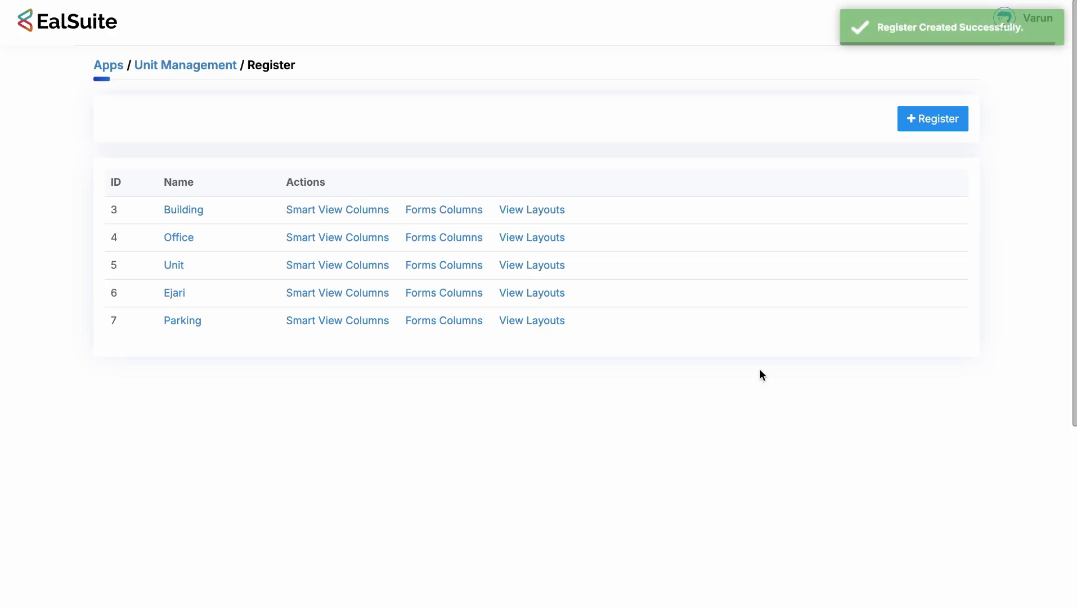
# Add a 'Unit Allocation' register with Document and Series Manager enabled.
pyautogui.click(903, 127)
pyautogui.click(521, 176)
pyautogui.write('U')
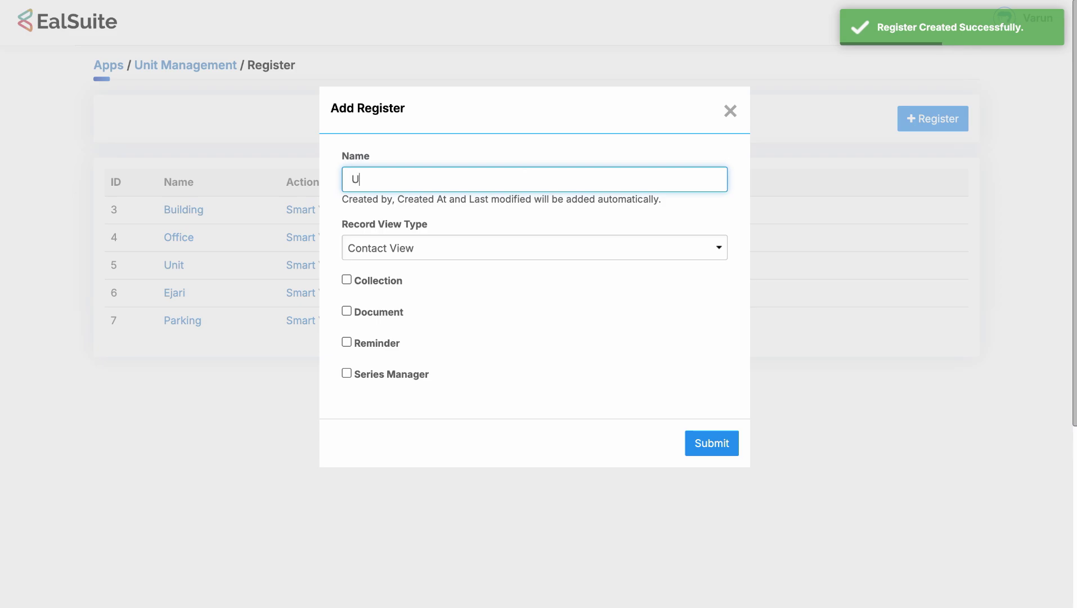
pyautogui.write('nit Allocation')
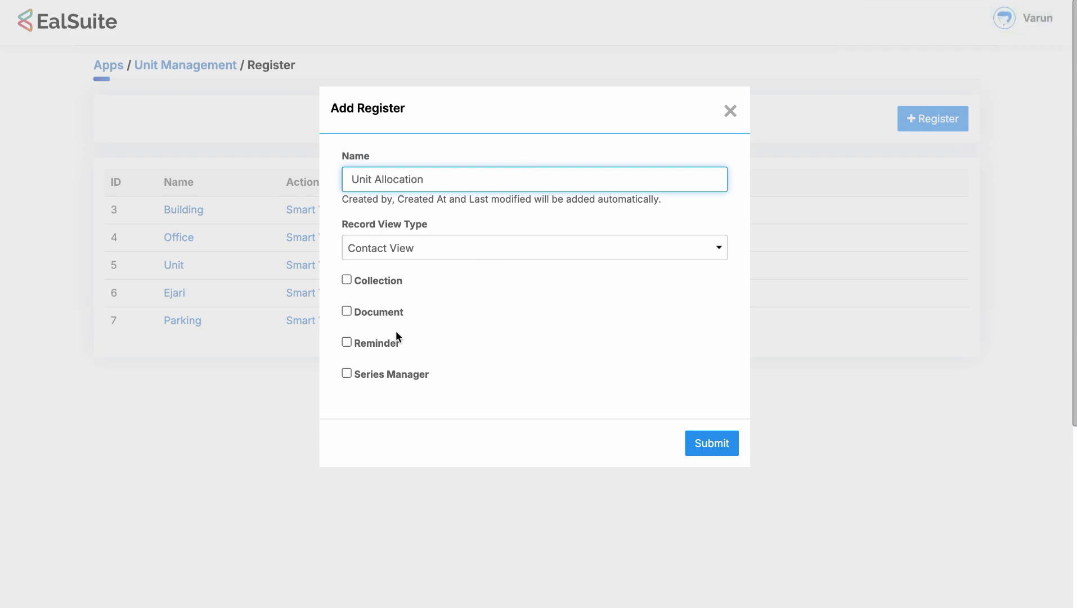
pyautogui.click(372, 315)
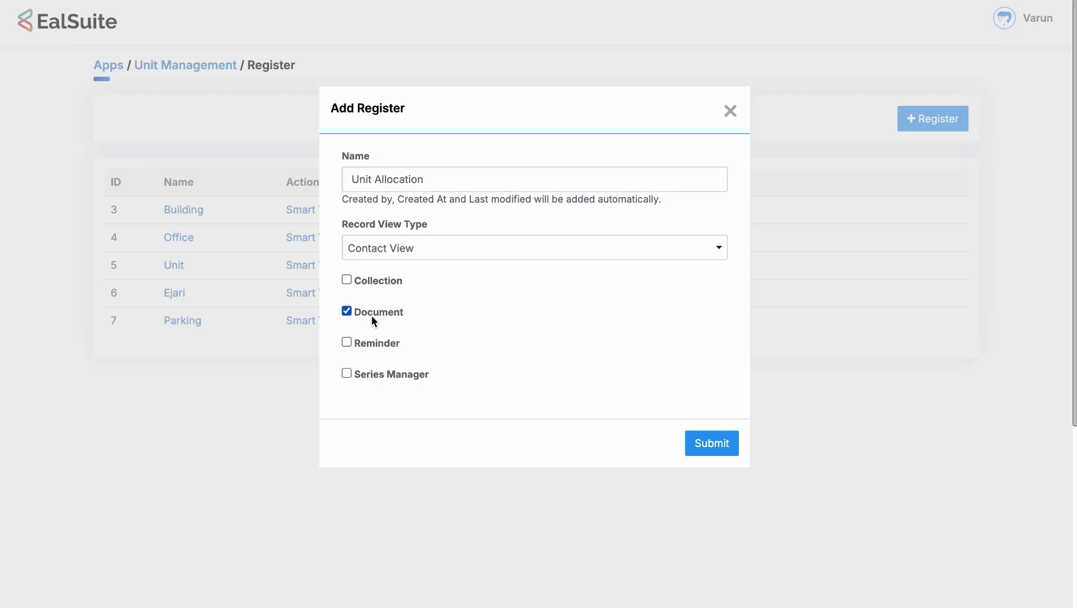
pyautogui.click(369, 373)
pyautogui.click(707, 448)
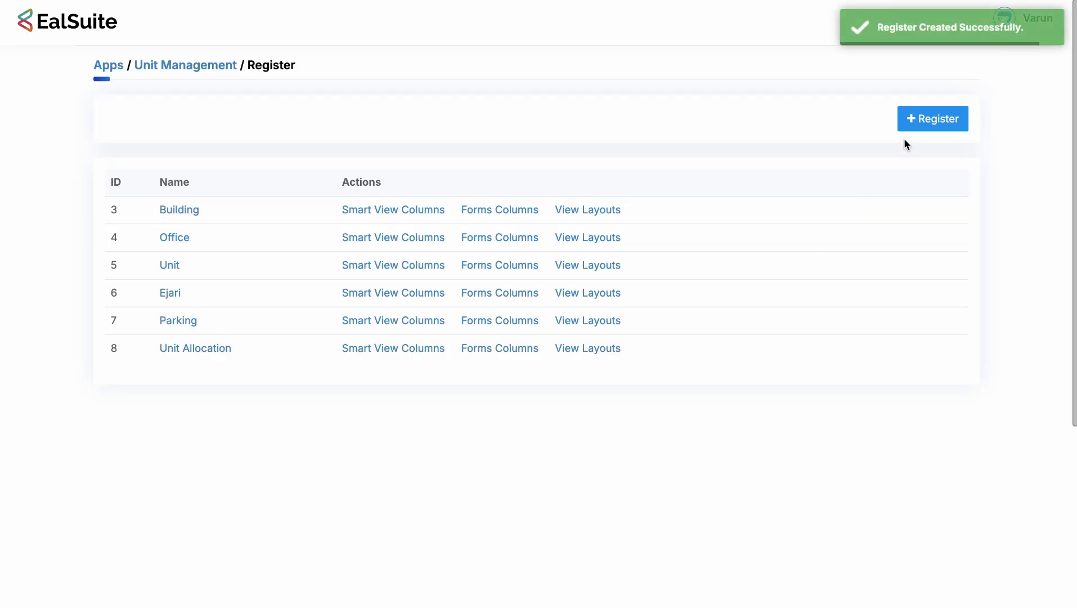
# Fill in a new 'Unit Deallocation' register with Document, Reminder and Series Manager ticked.
pyautogui.click(912, 125)
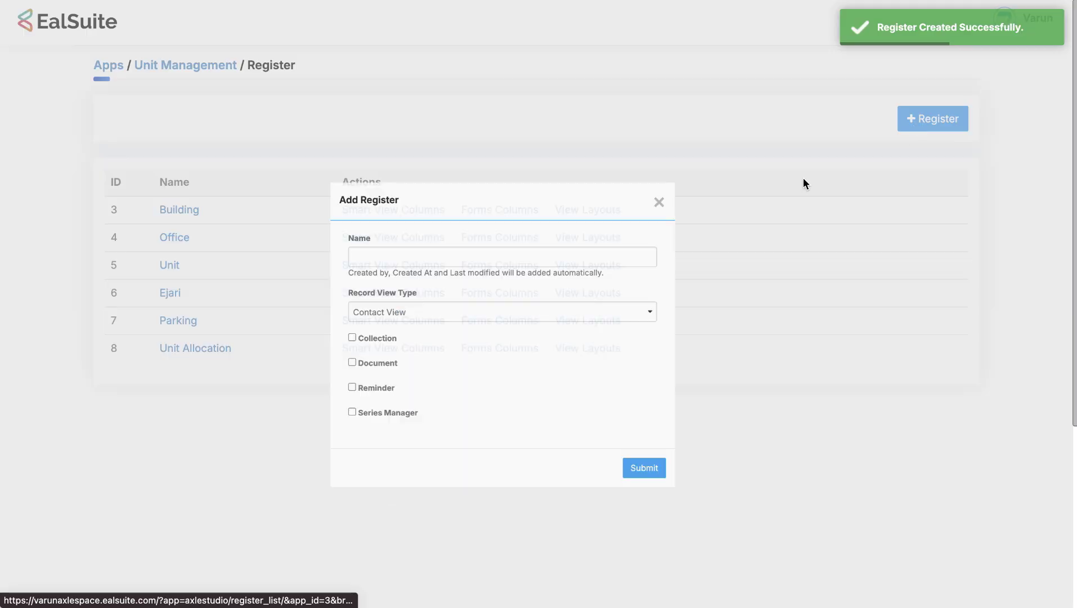
pyautogui.click(546, 169)
pyautogui.write('Unit')
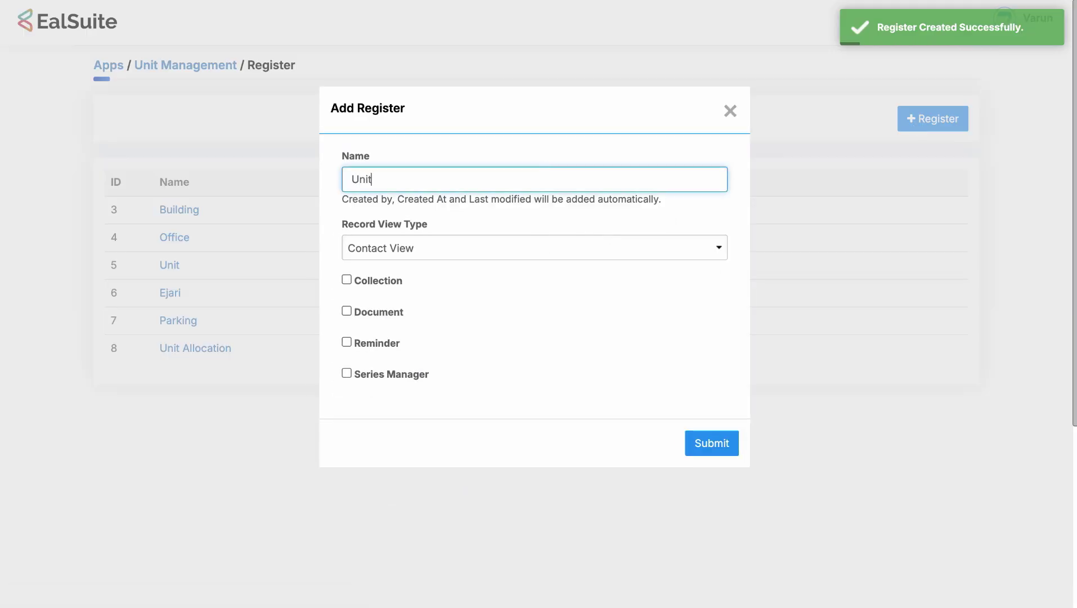
pyautogui.write(' Dealloc')
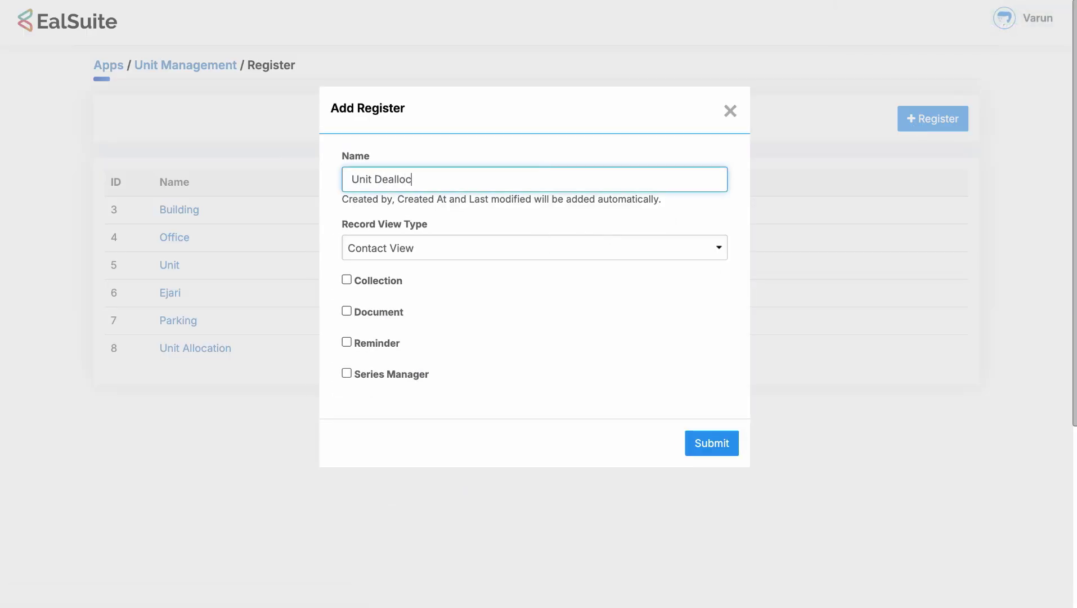
pyautogui.write('ation')
pyautogui.click(385, 310)
pyautogui.click(381, 341)
pyautogui.click(358, 375)
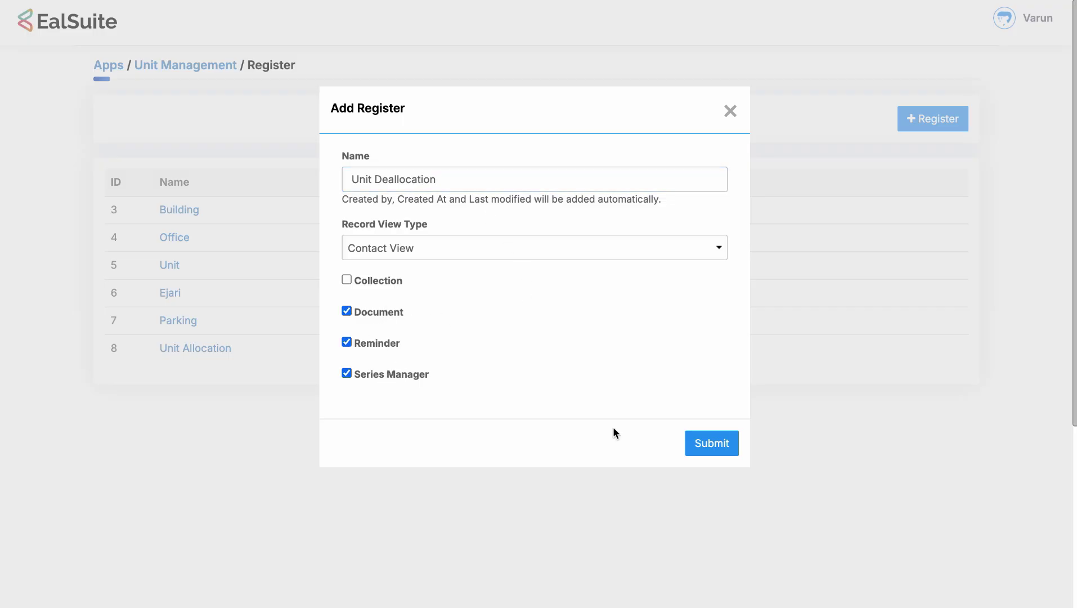
# Save Unit Deallocation and start a new register named 'Unit Allocation Payment Details'.
pyautogui.click(699, 444)
pyautogui.click(933, 114)
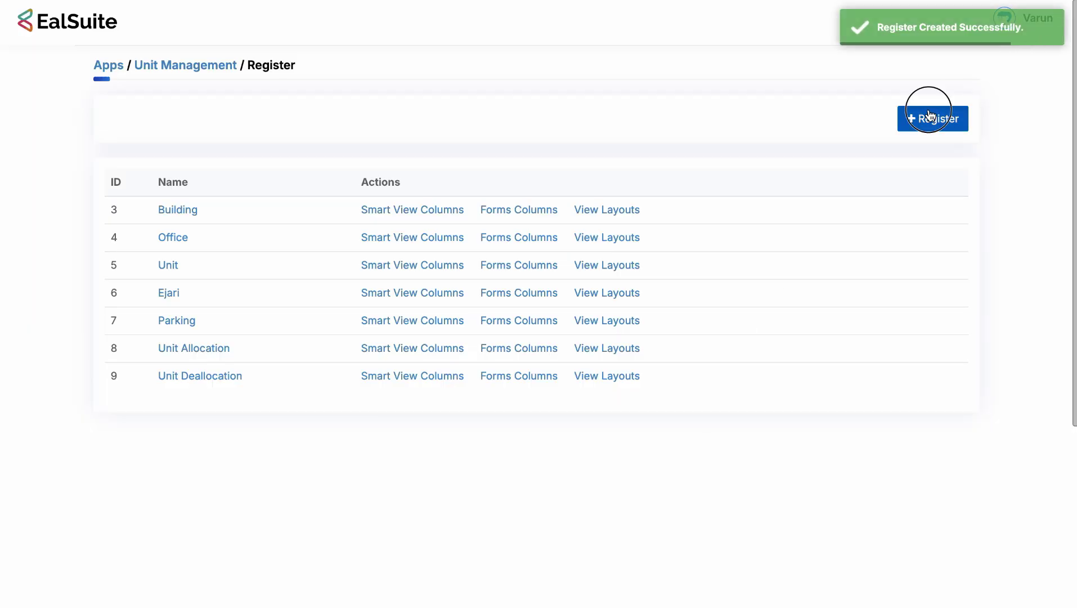
pyautogui.click(507, 178)
pyautogui.write('Uni')
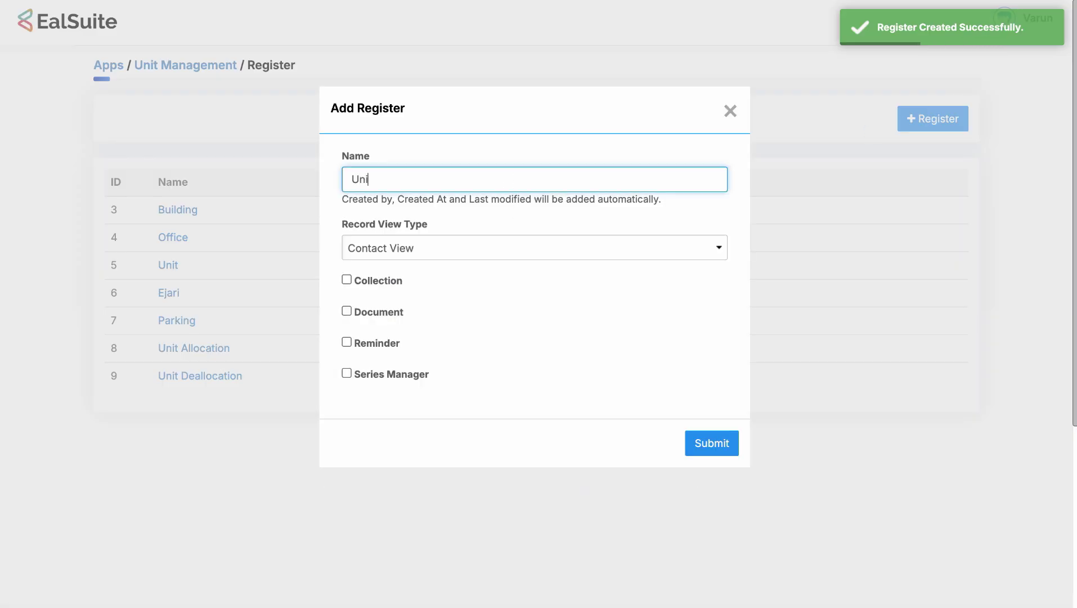
pyautogui.write('t Allocat')
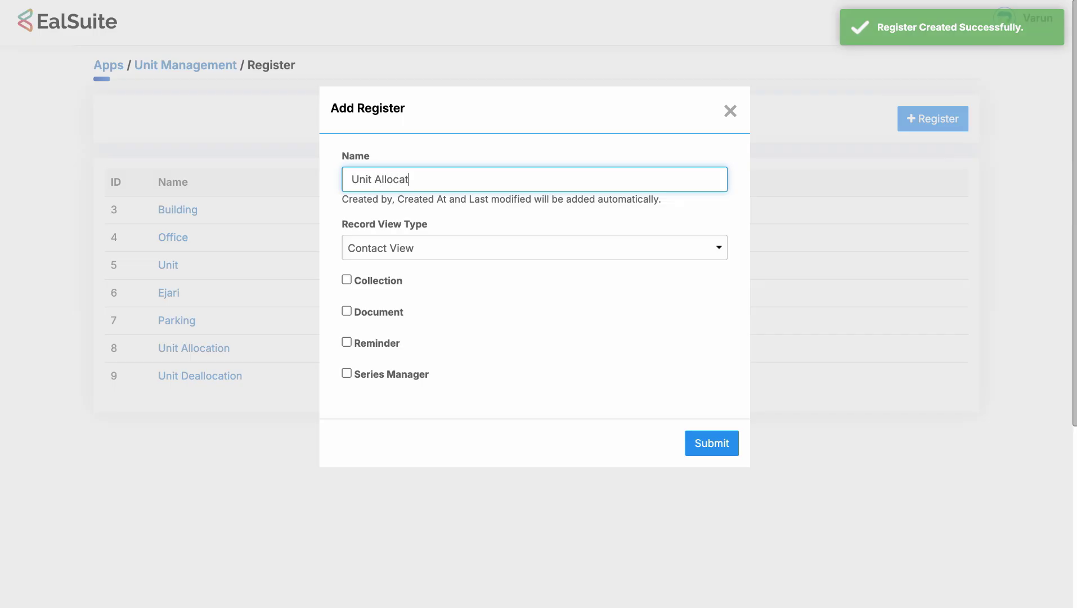
pyautogui.write('ion pos')
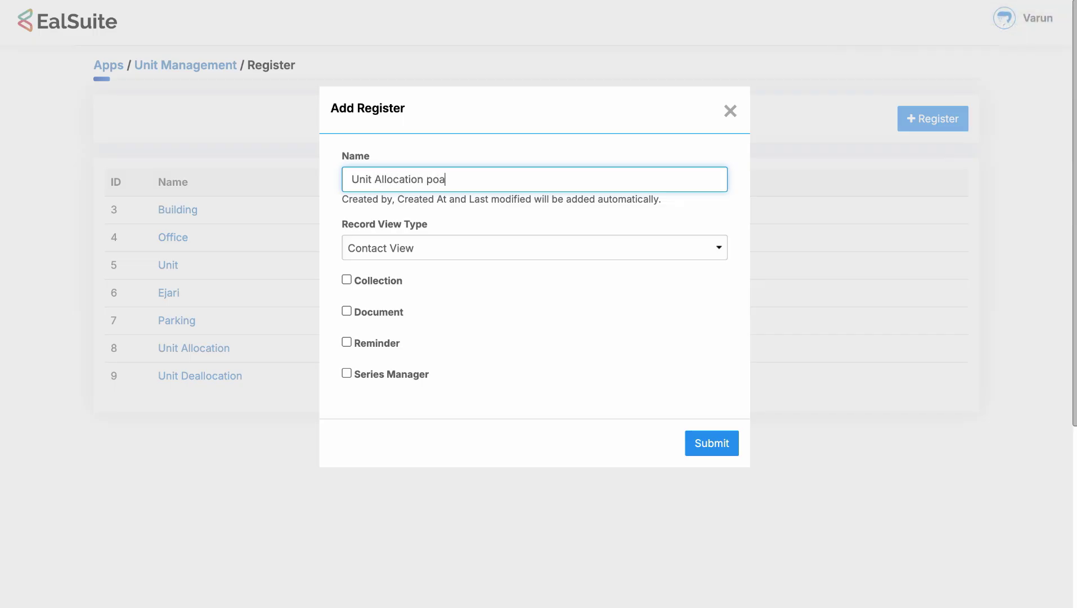
pyautogui.press('BackSpace')
pyautogui.press('BackSpace')
pyautogui.press('BackSpace')
pyautogui.write('Payment Details')
pyautogui.click(480, 213)
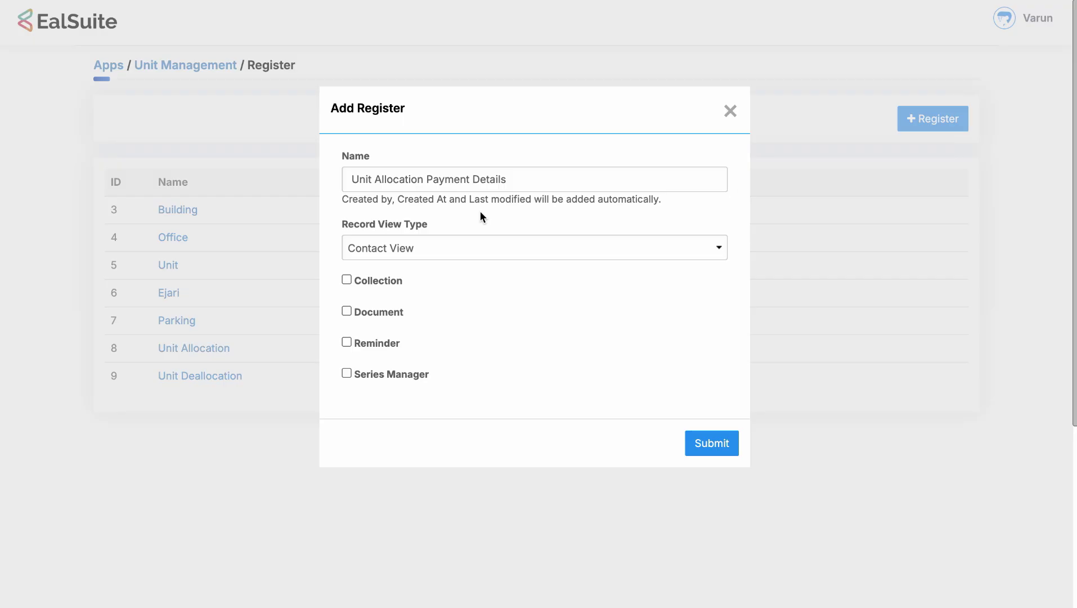
# Make it a collection with Unit Allocation as parent register and save it.
pyautogui.click(366, 287)
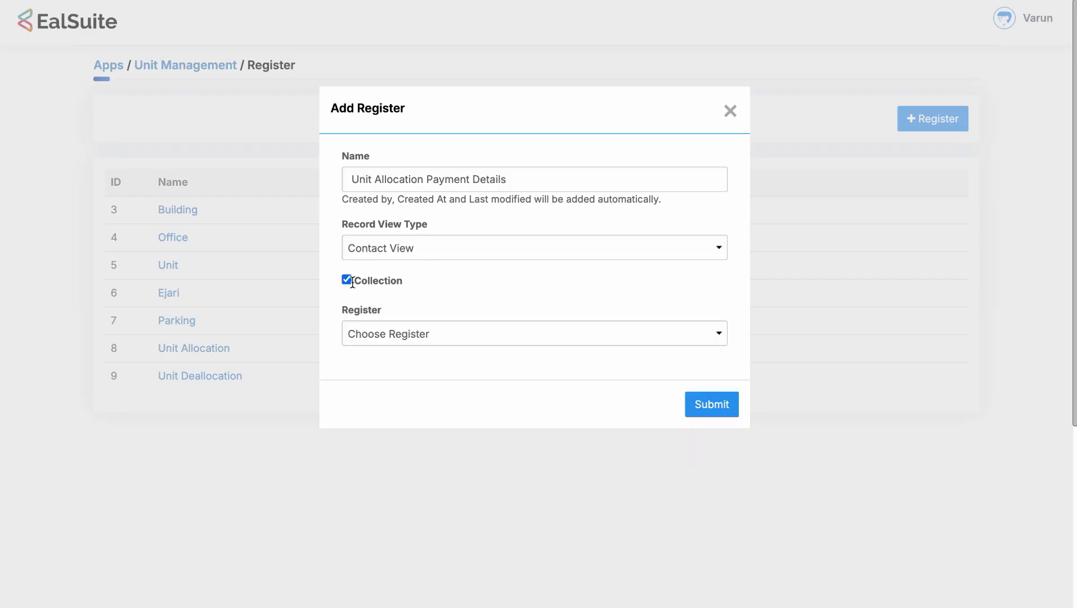
pyautogui.click(379, 342)
pyautogui.click(385, 472)
pyautogui.click(712, 403)
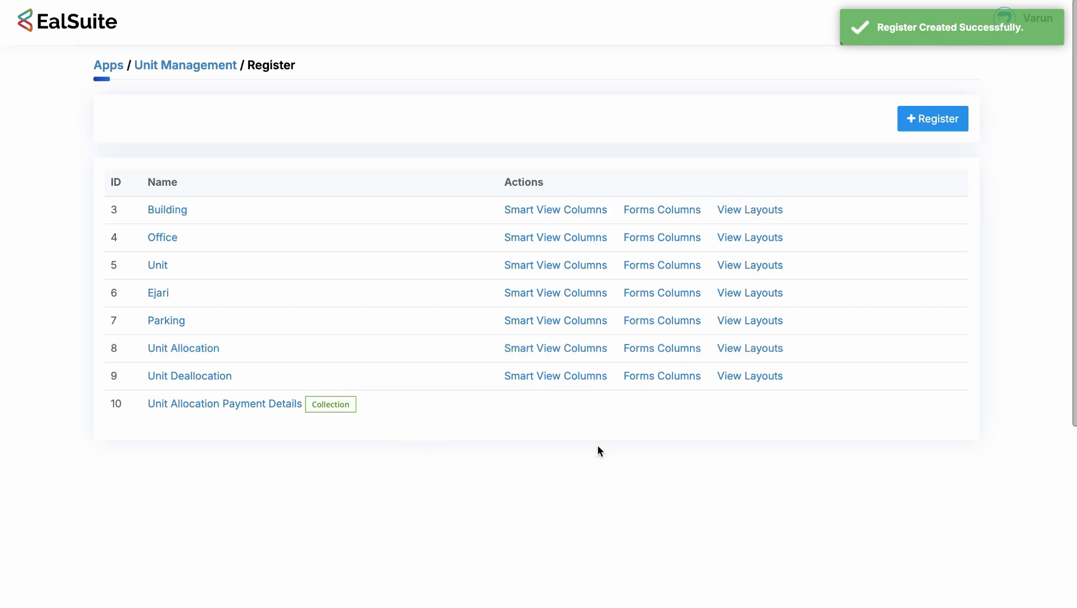
pyautogui.click(359, 439)
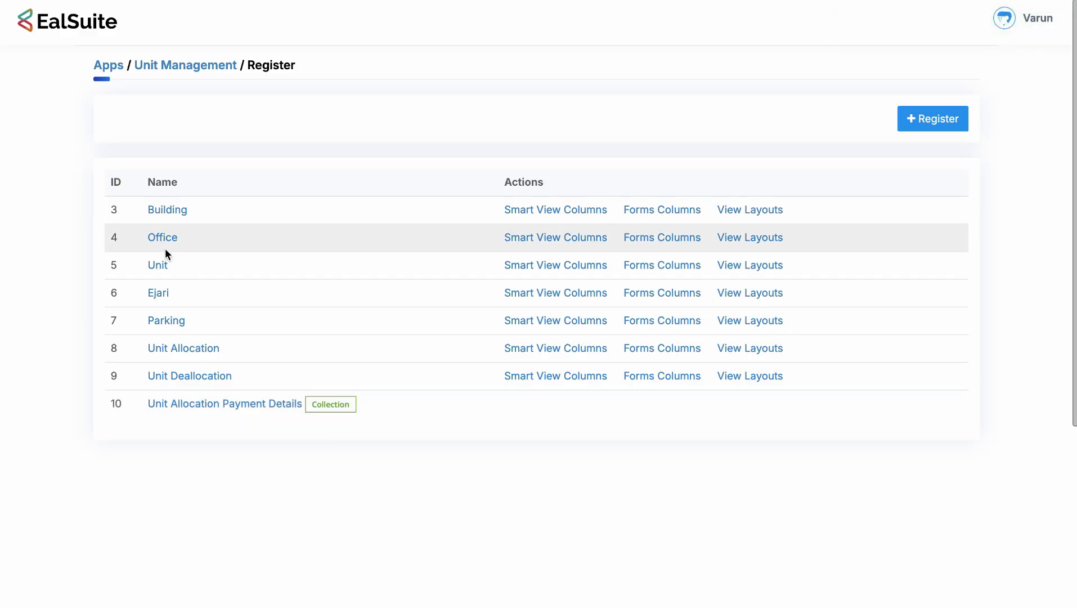
# Change the Building register's numbering series prefix to B- and save it.
pyautogui.click(161, 210)
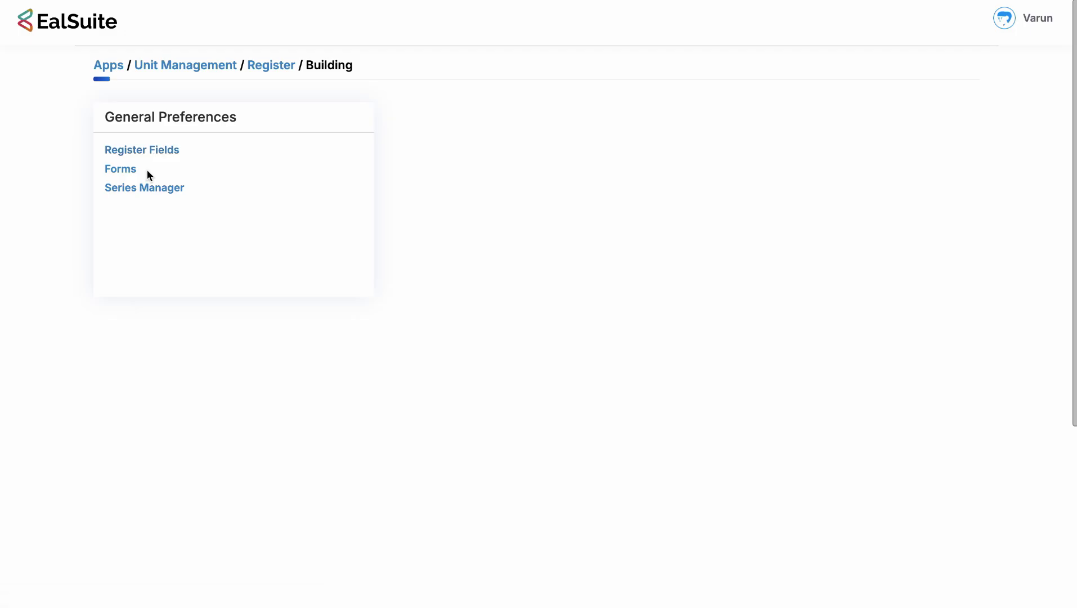
pyautogui.click(152, 191)
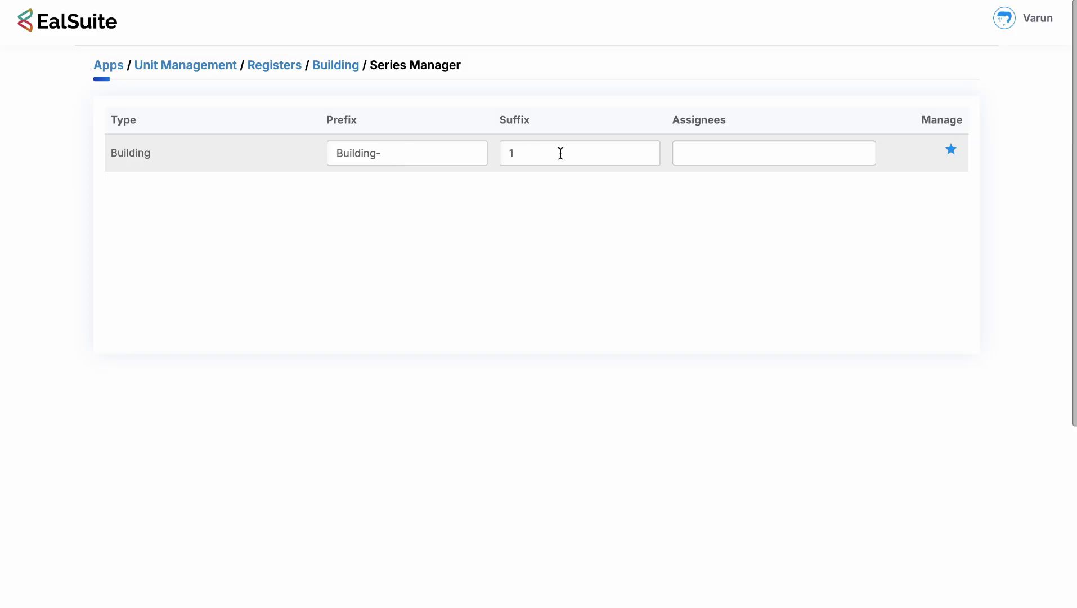
pyautogui.click(374, 153)
pyautogui.moveTo(376, 153); pyautogui.dragTo(336, 149)
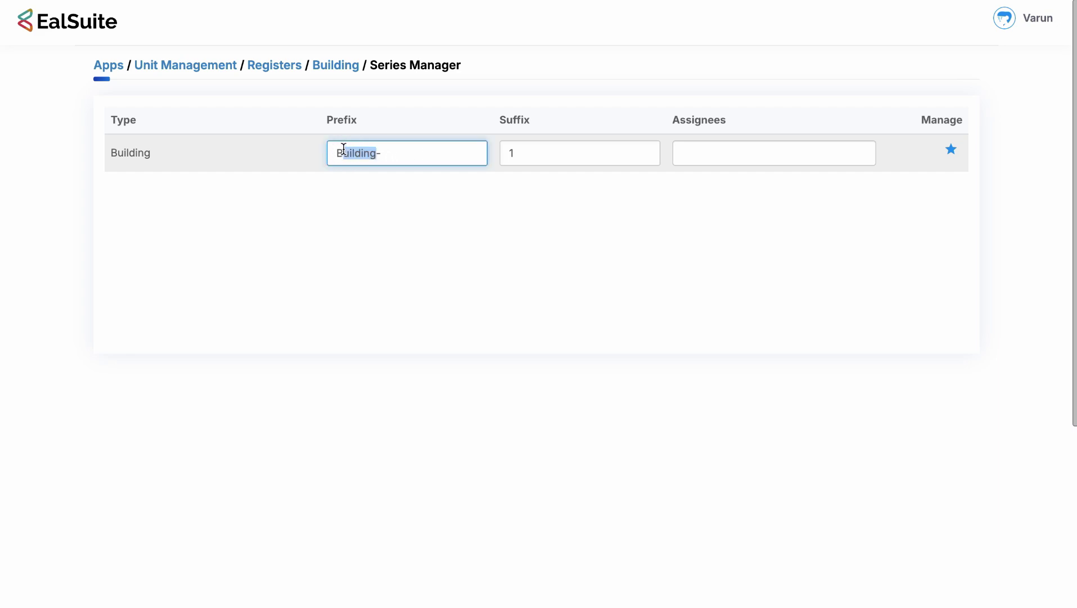
pyautogui.write('B-')
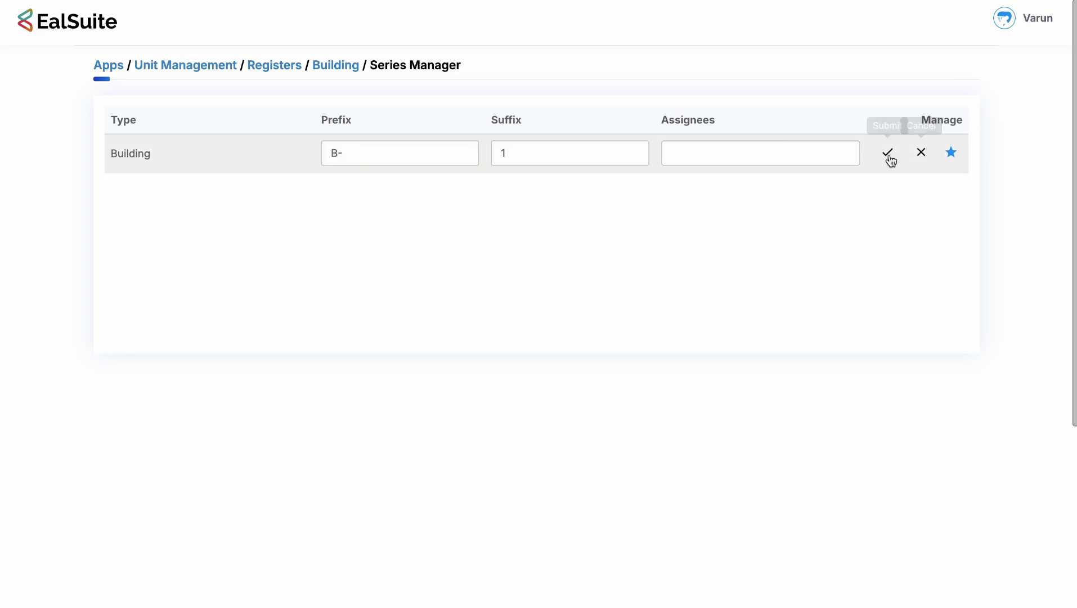
pyautogui.click(888, 153)
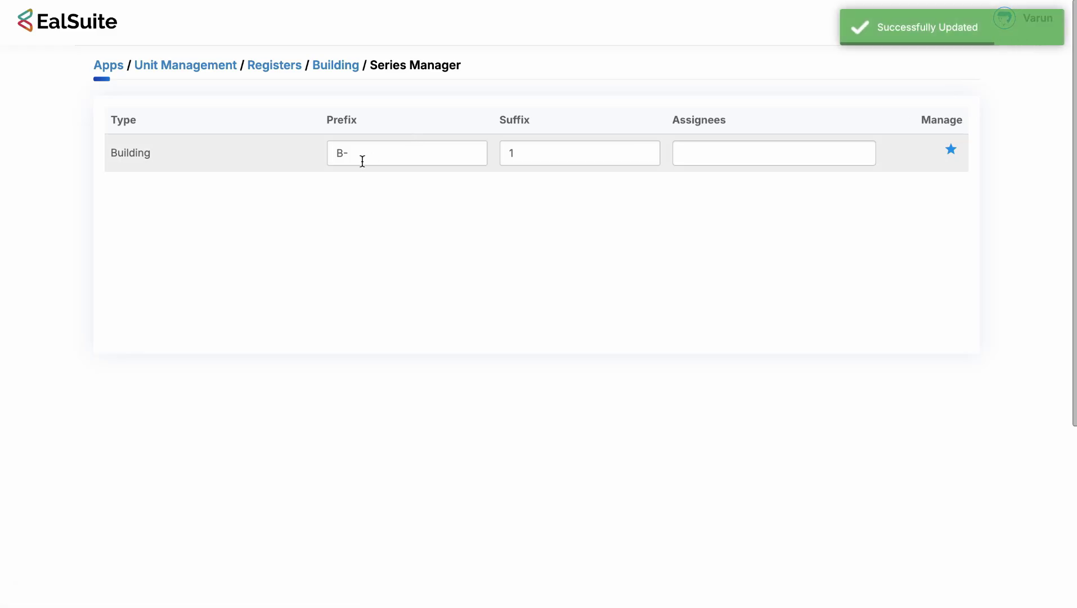
# Restore the prefix to Building-, save, and go to the Building forms list.
pyautogui.click(344, 154)
pyautogui.write('uilding')
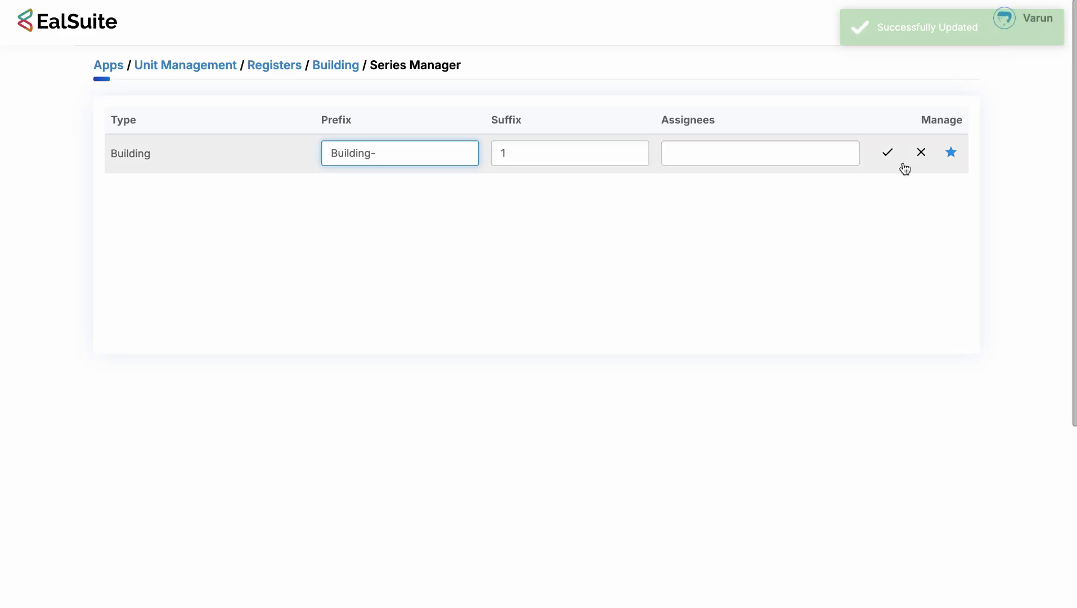
pyautogui.click(889, 152)
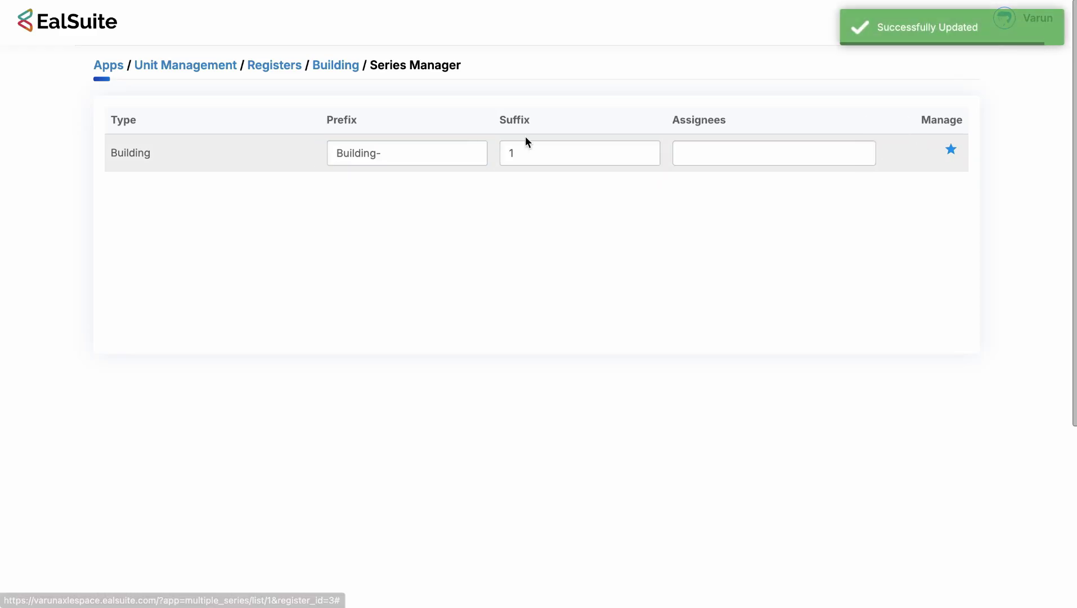
pyautogui.click(337, 65)
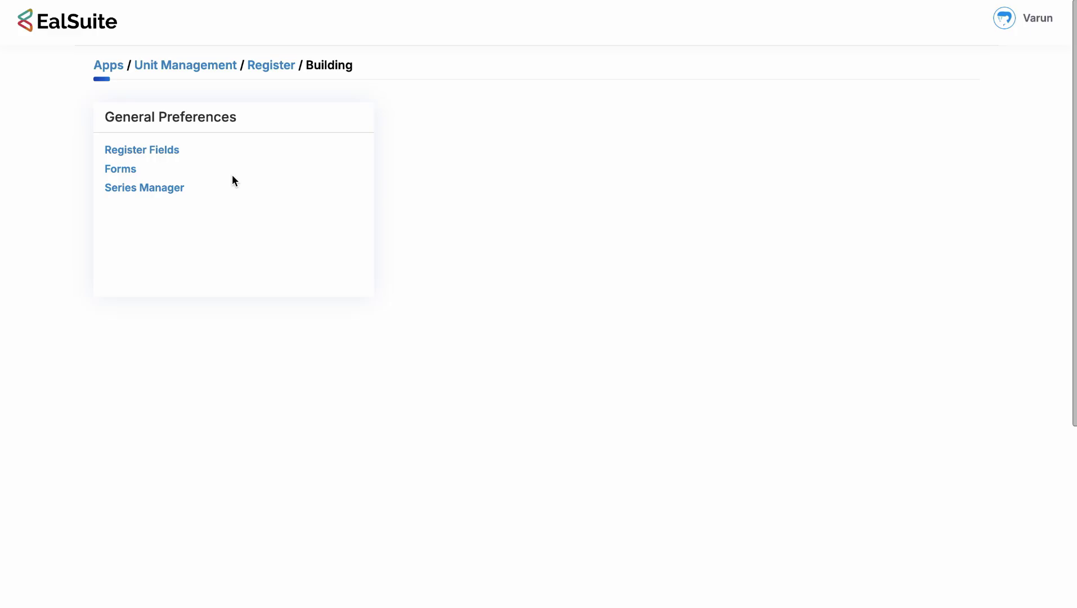
pyautogui.click(118, 163)
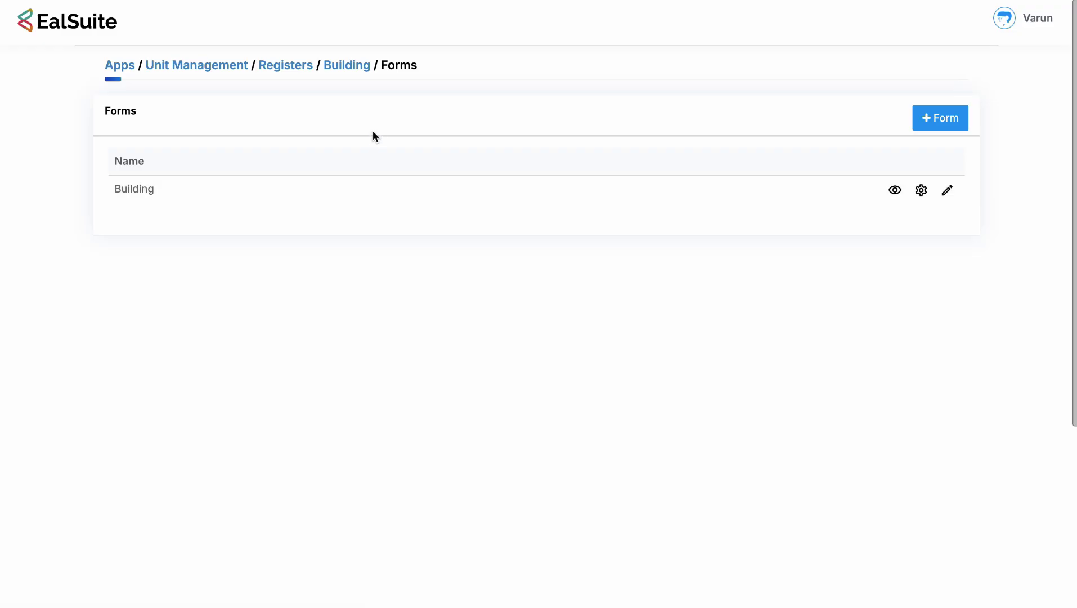
# Add a mandatory, unique Text Box custom field named 'Name' to the Building register.
pyautogui.hscroll(-5, 425, 128)
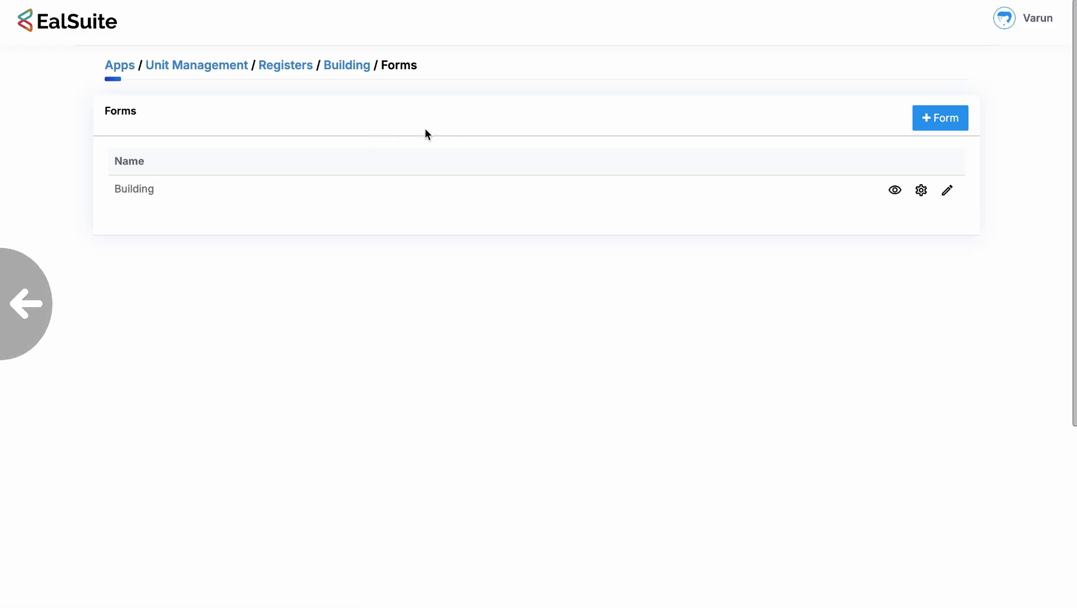
pyautogui.click(169, 149)
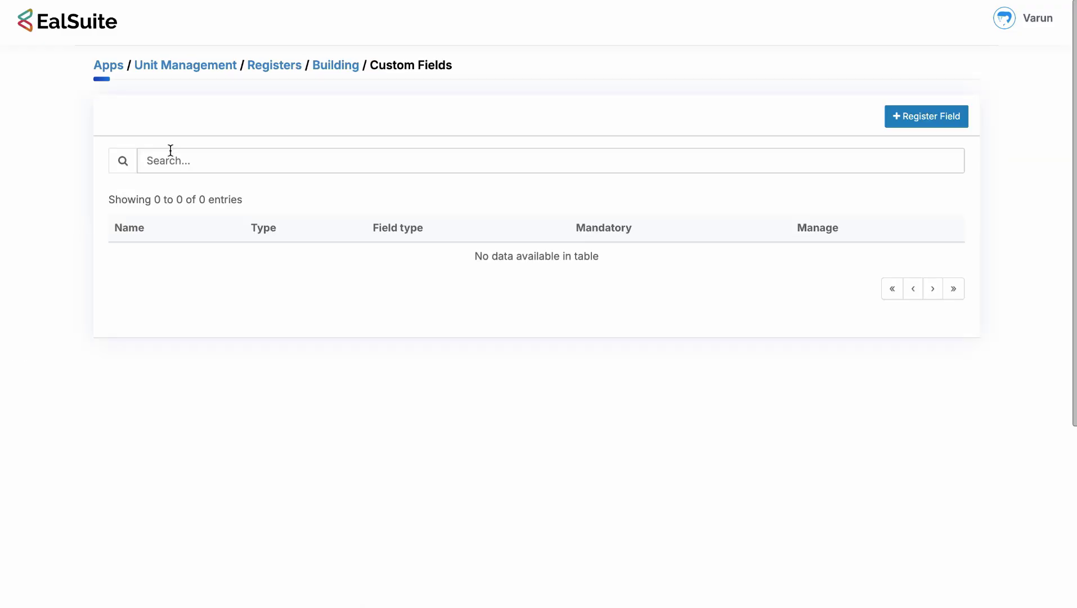
pyautogui.click(933, 115)
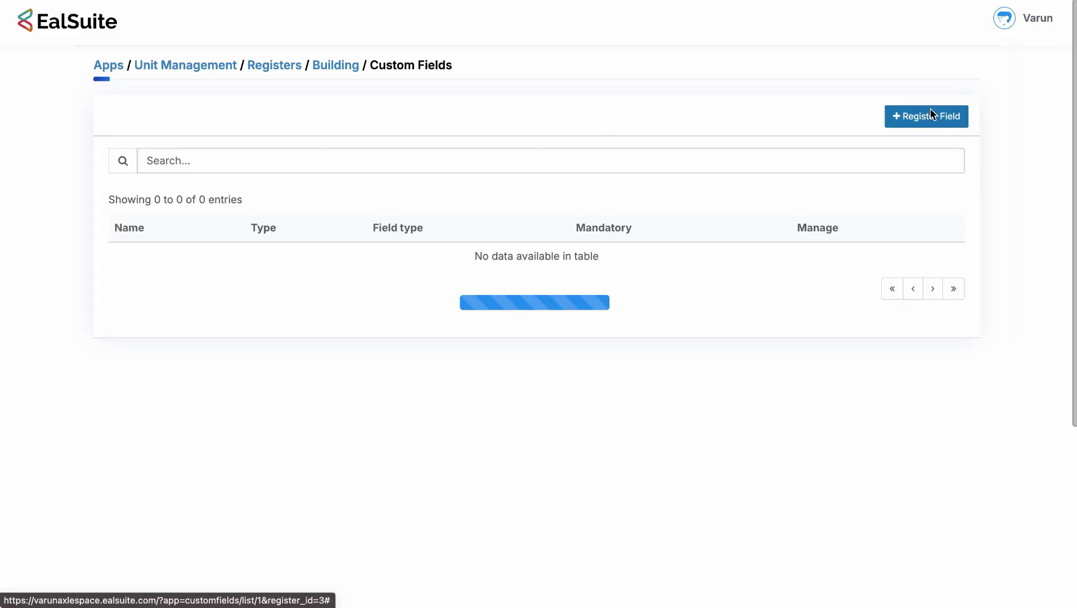
pyautogui.click(460, 208)
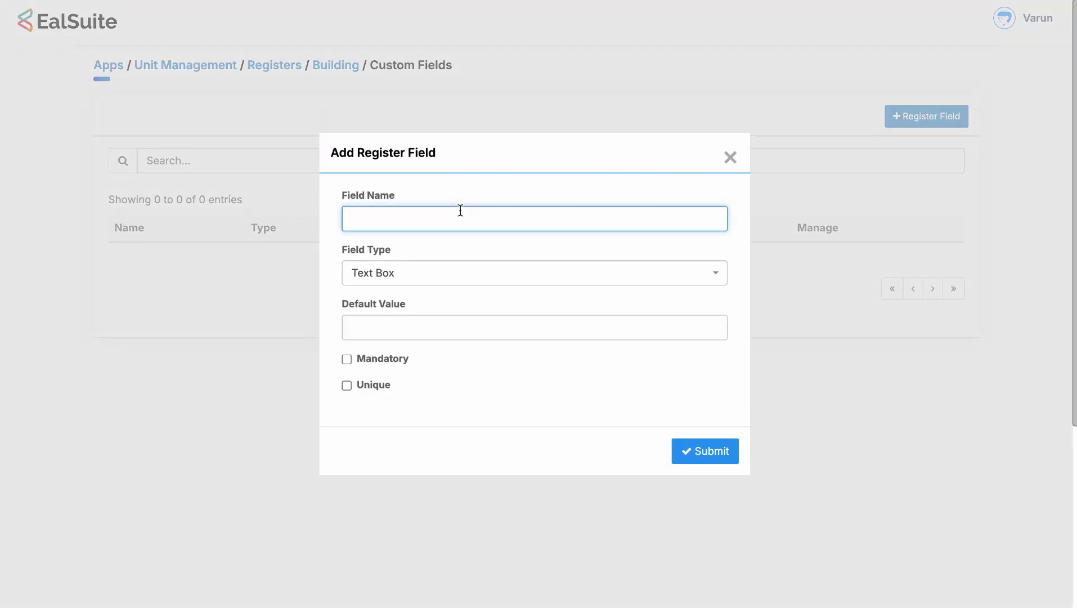
pyautogui.write('Name')
pyautogui.click(371, 364)
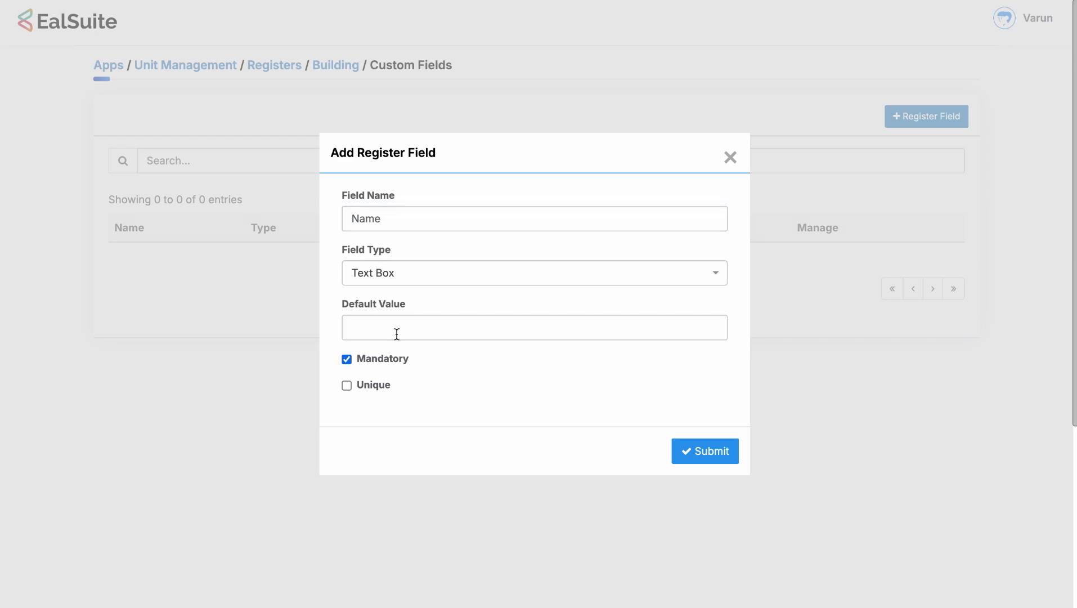
pyautogui.click(374, 386)
pyautogui.click(698, 450)
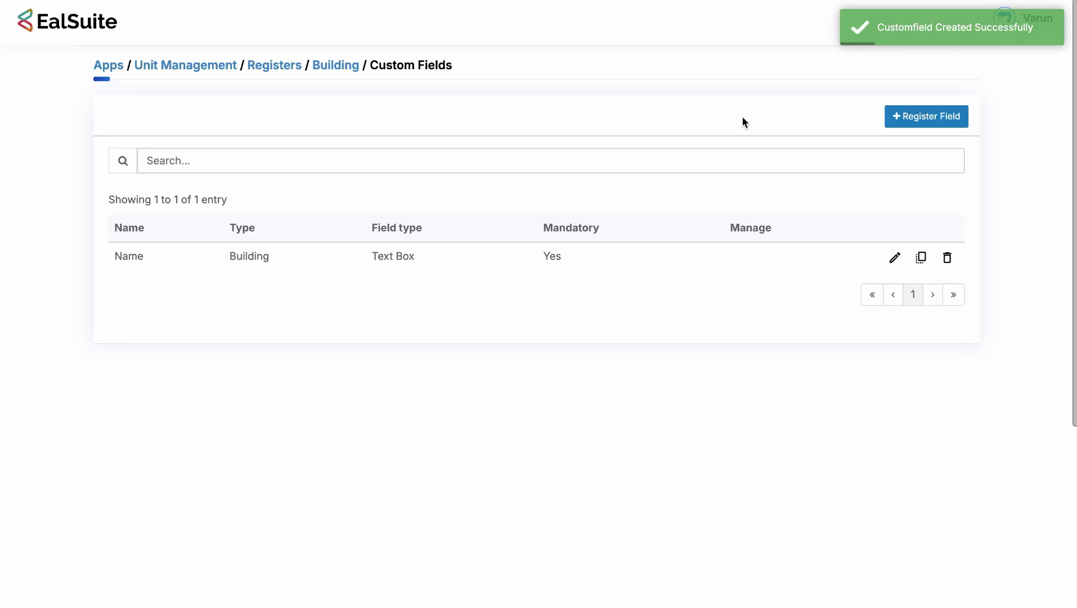
# Start a new custom field named 'Status' with the Drop Down field type.
pyautogui.click(959, 115)
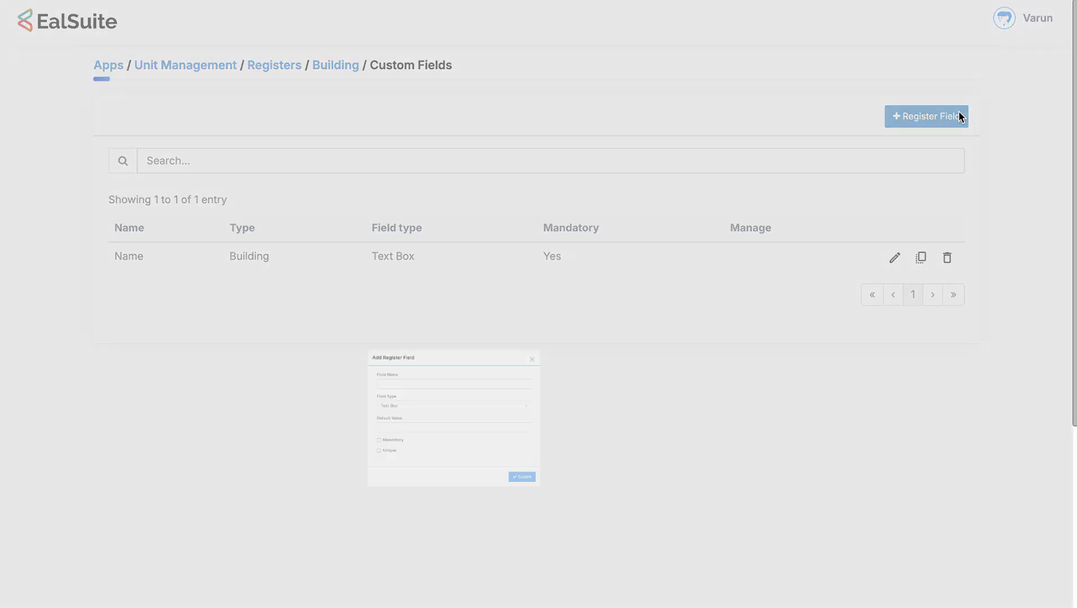
pyautogui.click(535, 208)
pyautogui.write('Status')
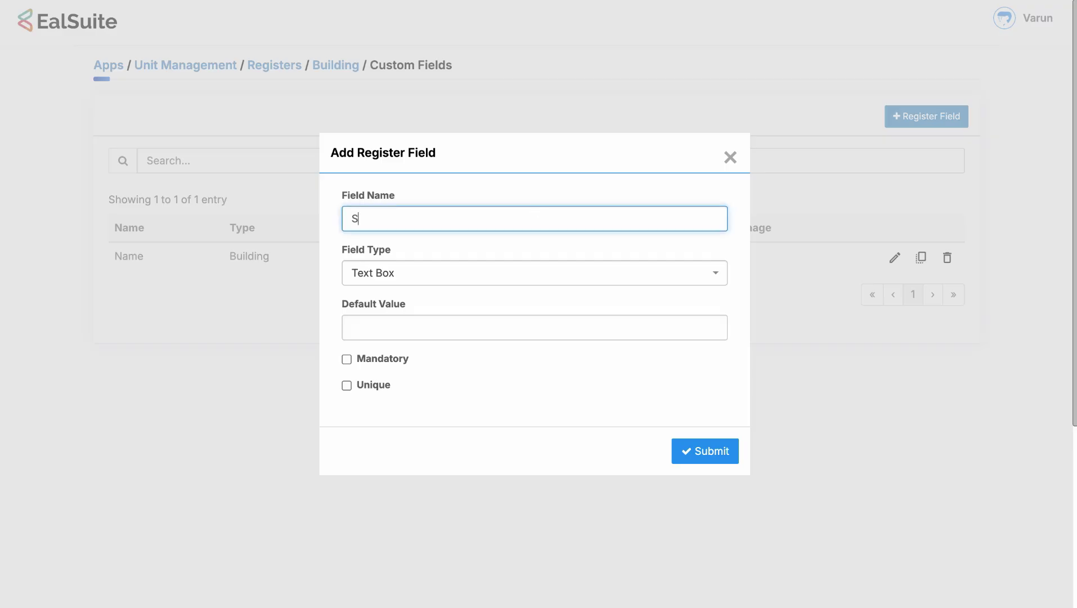
pyautogui.click(417, 279)
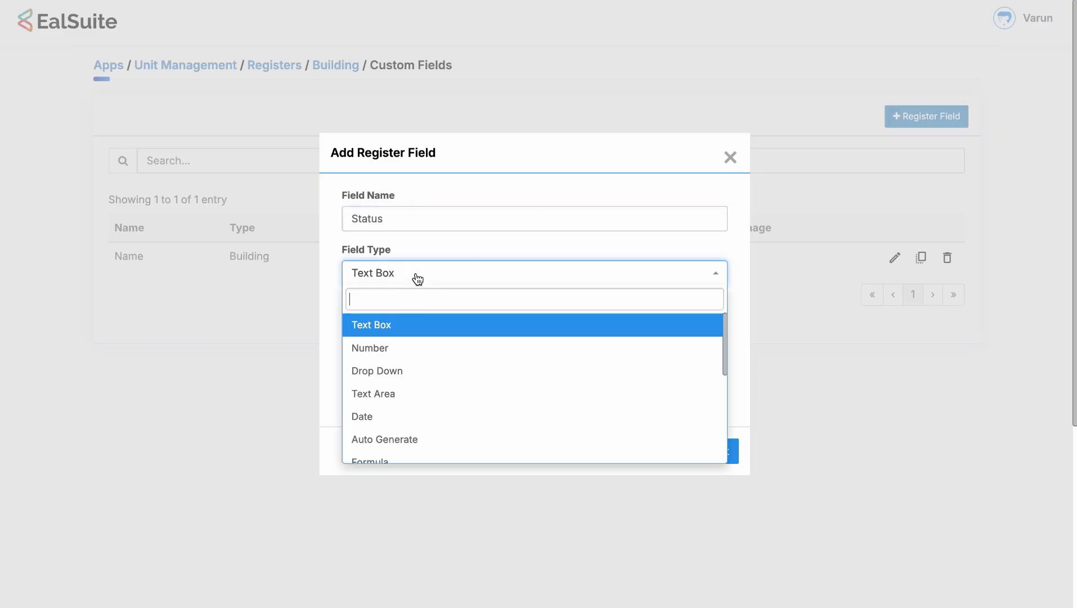
pyautogui.click(407, 373)
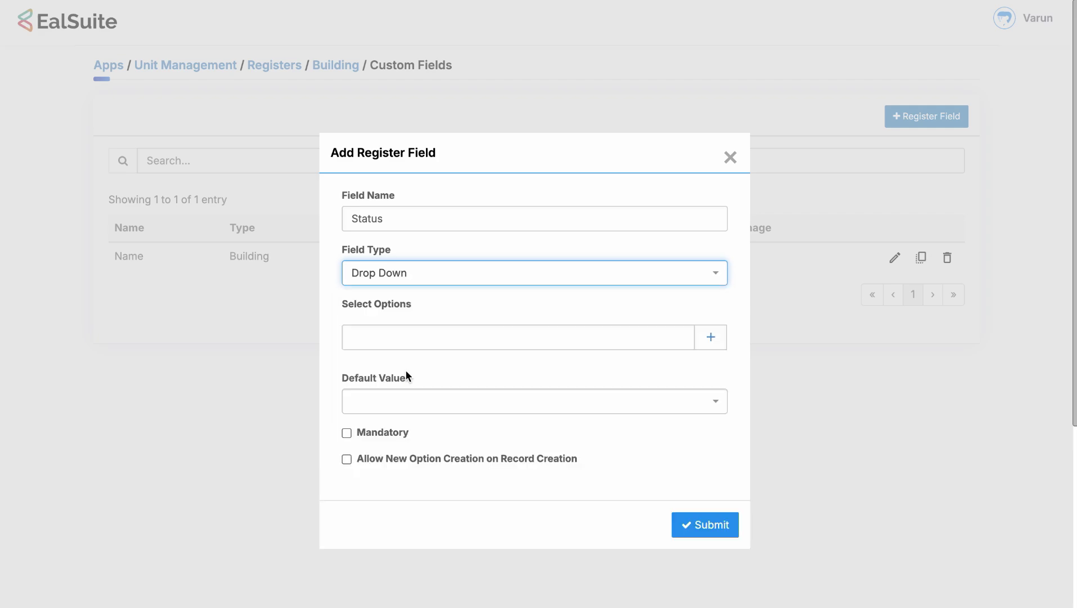
# Give Status the options Active and Inactive, leave it optional, and save it.
pyautogui.click(414, 332)
pyautogui.write('Active')
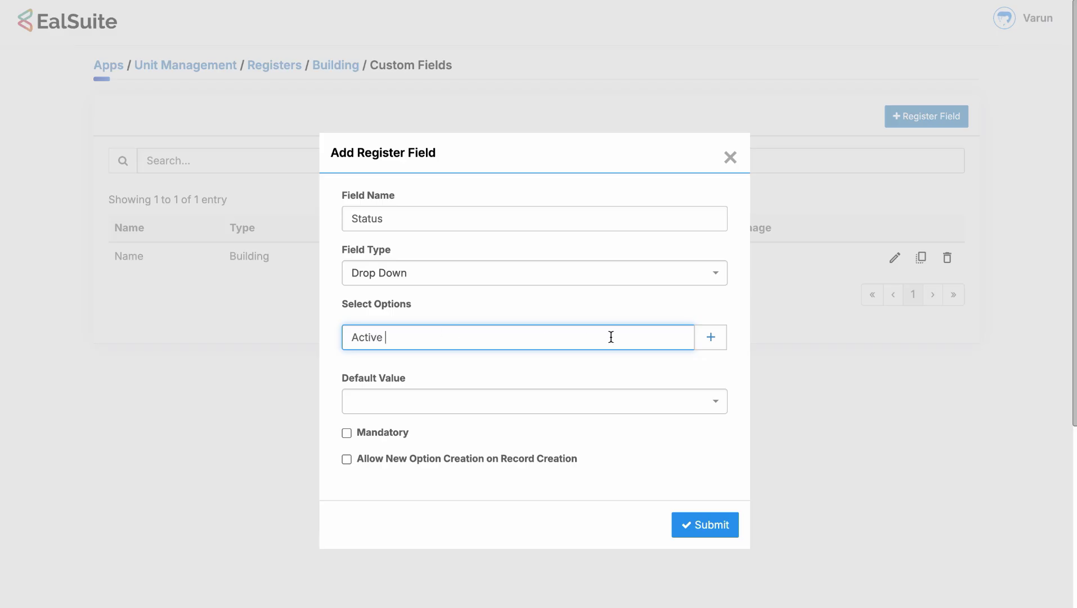
pyautogui.click(698, 344)
pyautogui.click(655, 378)
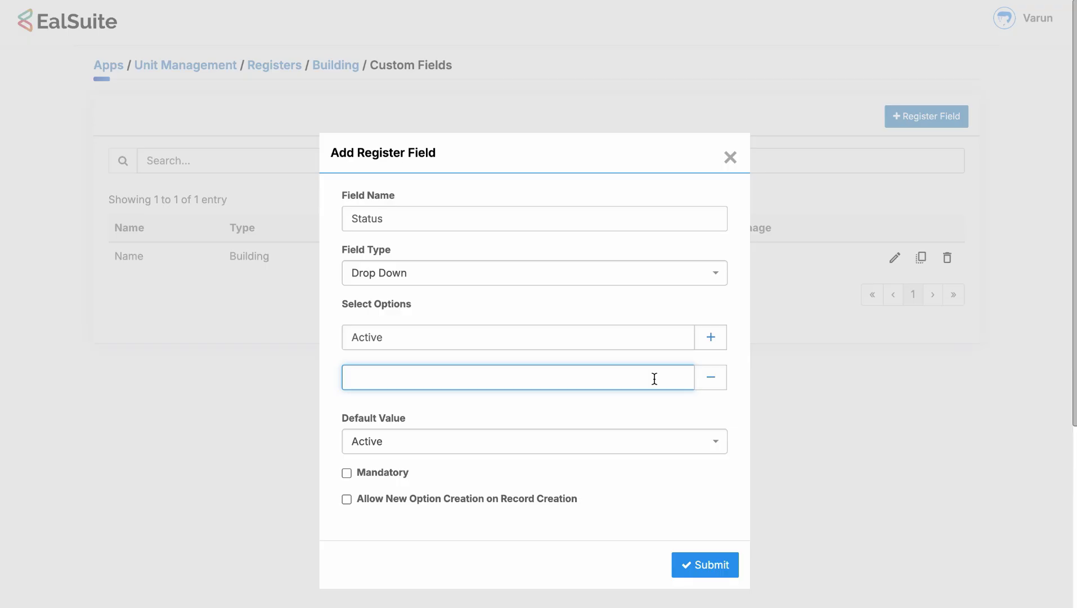
pyautogui.write('Inactive')
pyautogui.click(618, 308)
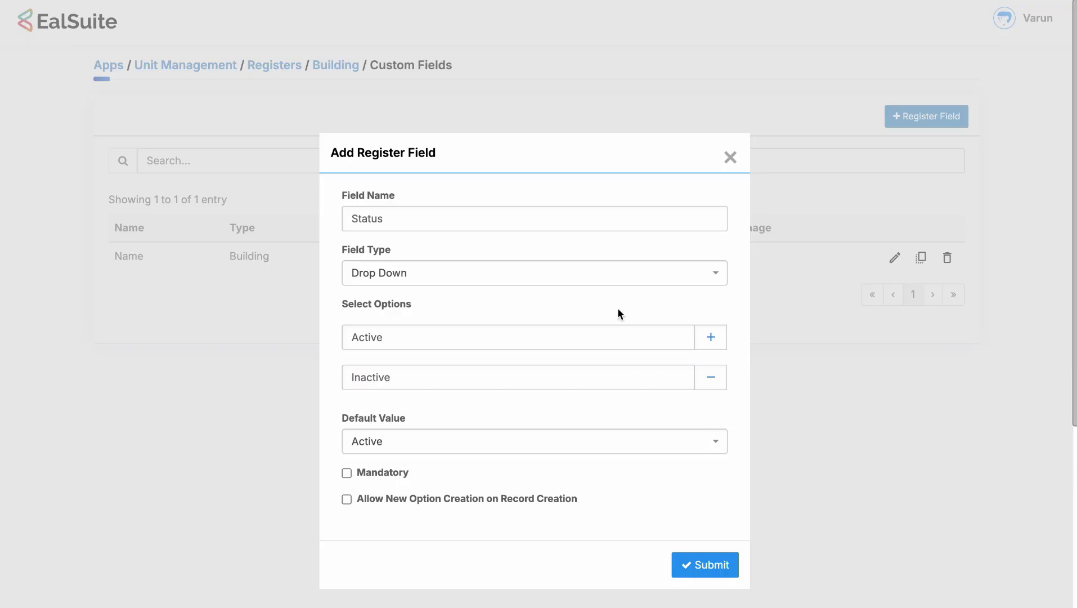
pyautogui.click(393, 475)
pyautogui.click(393, 477)
pyautogui.click(702, 559)
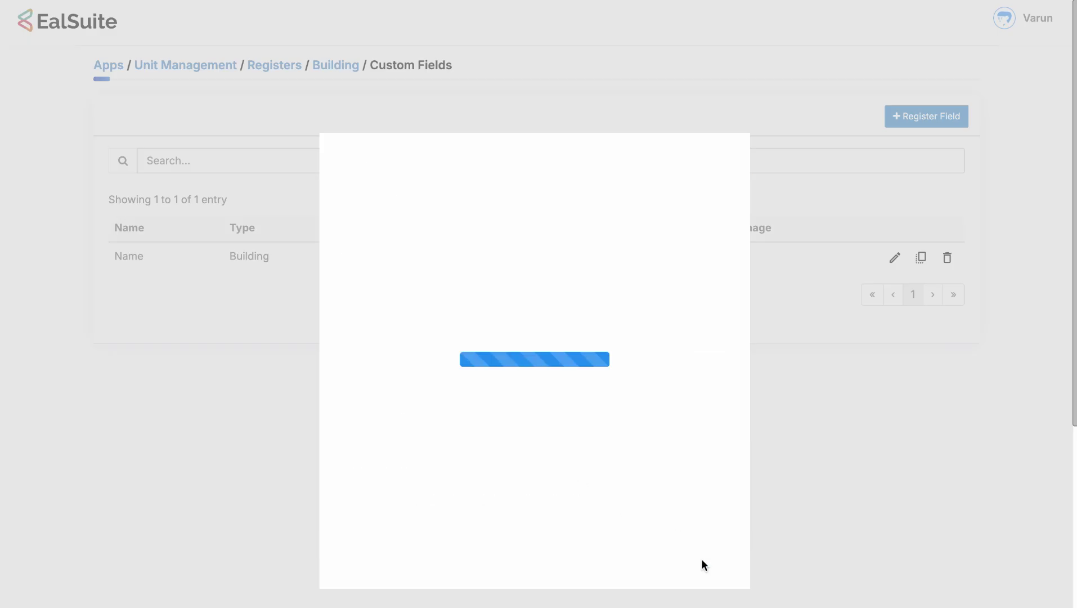
pyautogui.click(945, 119)
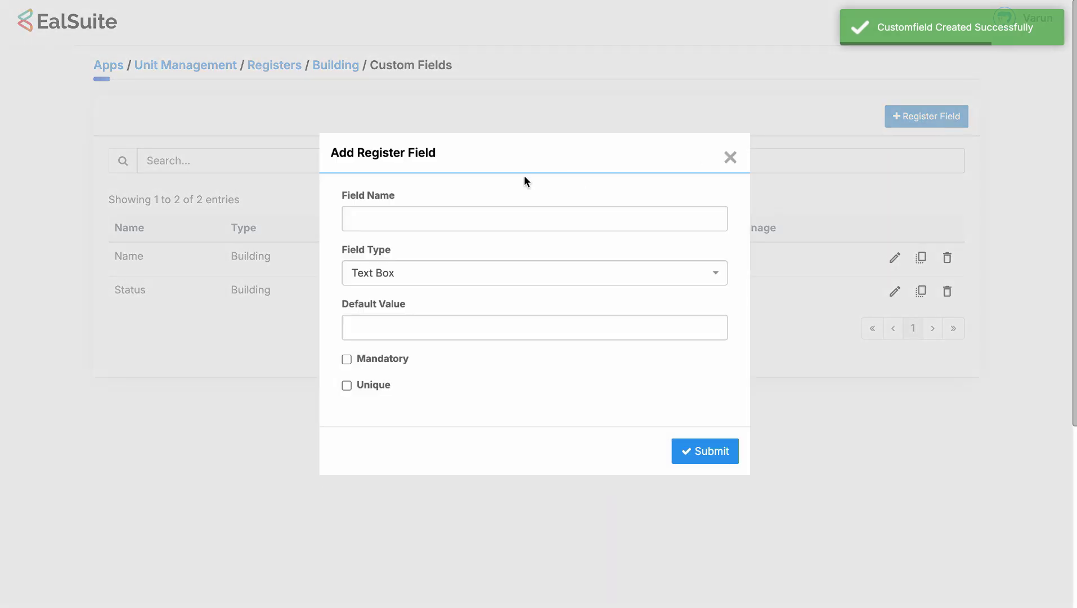
# Add a 'Remarks' custom field of type Text Area to the Building register.
pyautogui.click(477, 210)
pyautogui.write('Remarks')
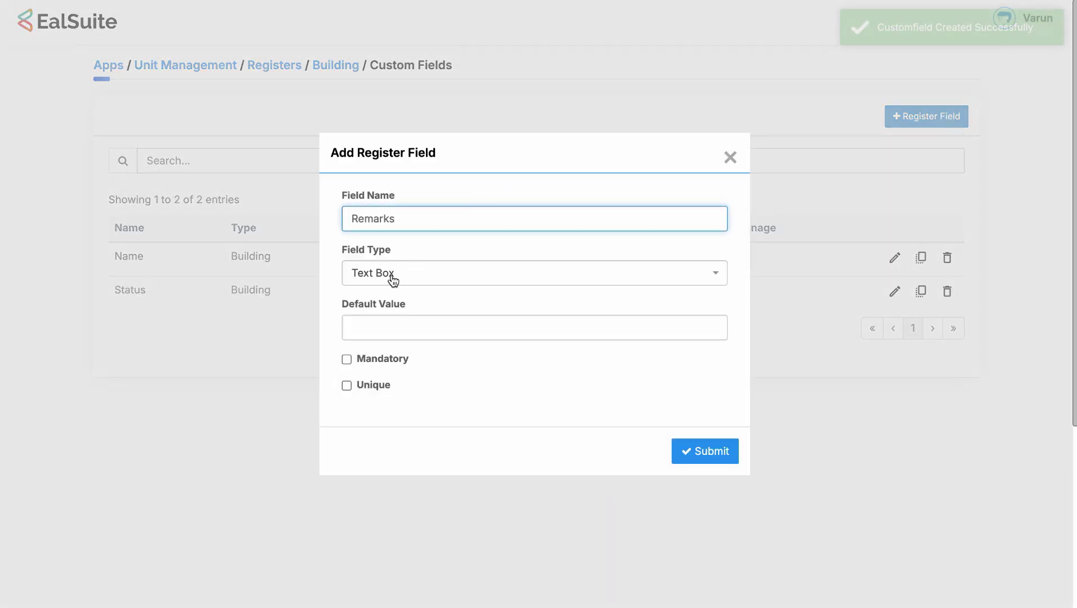
pyautogui.click(426, 276)
pyautogui.click(387, 392)
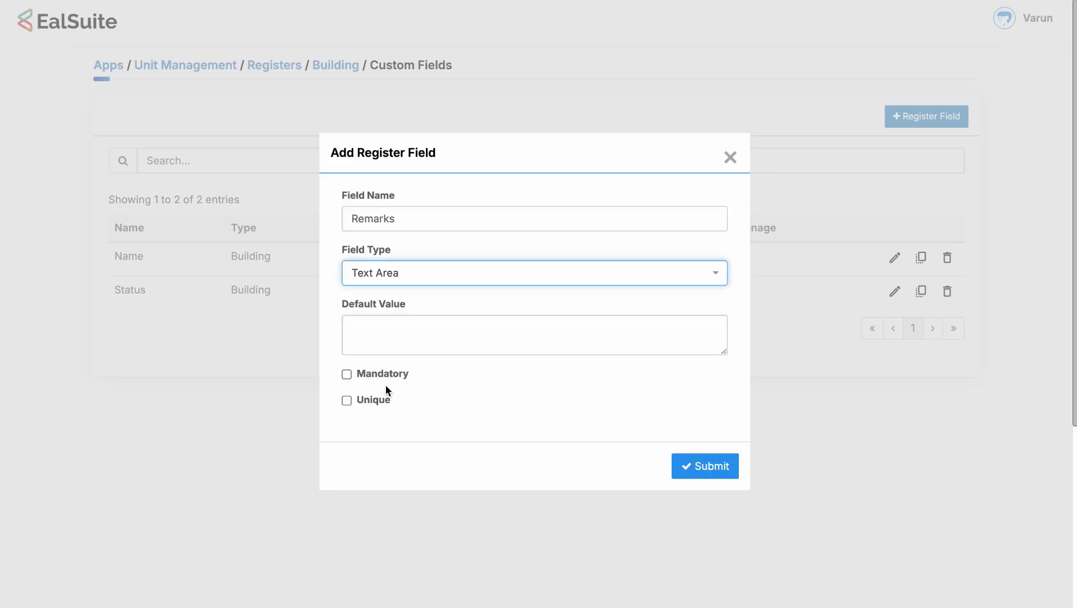
pyautogui.click(462, 246)
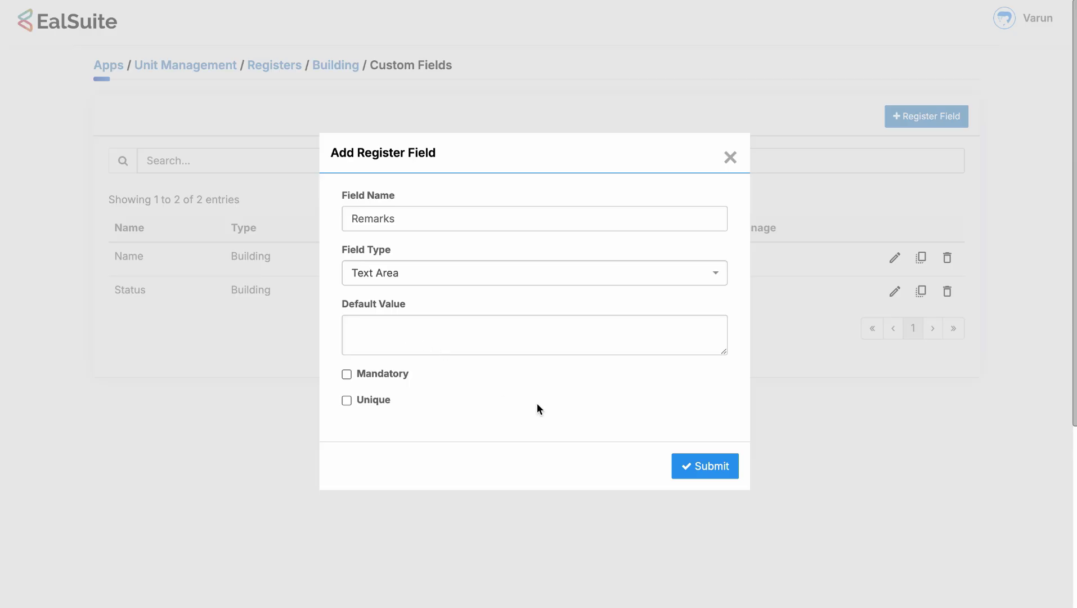
pyautogui.click(702, 467)
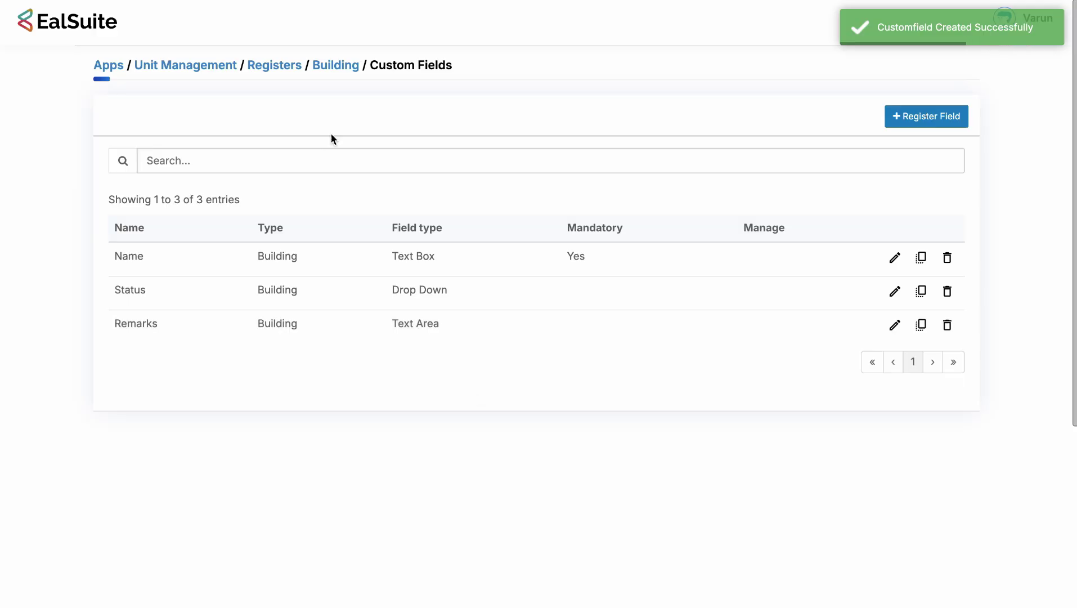
pyautogui.click(341, 68)
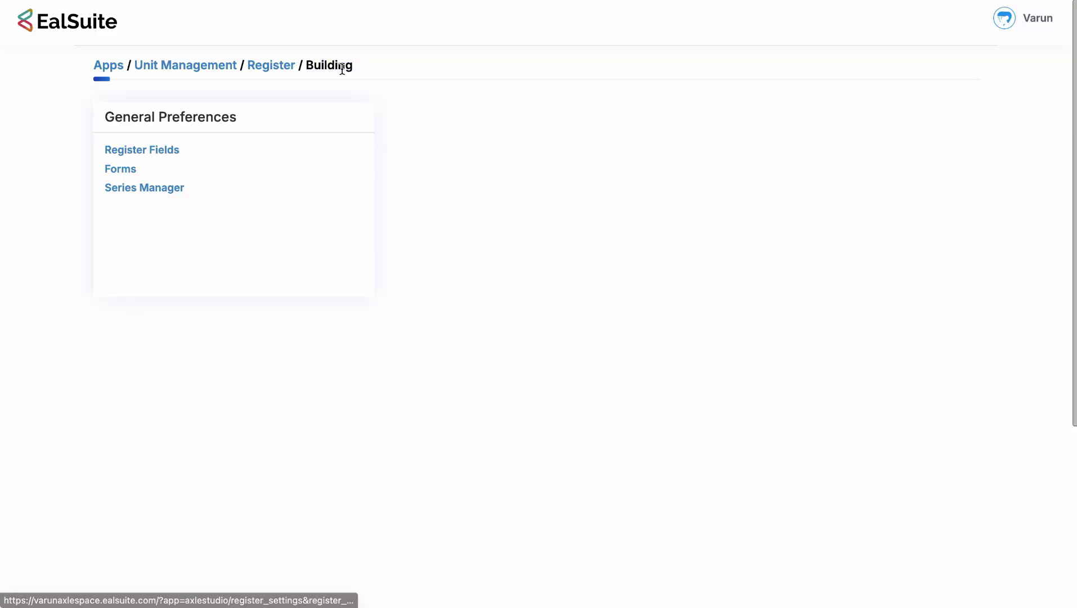
# Preview the Building form's fields, then open the form for editing.
pyautogui.click(136, 167)
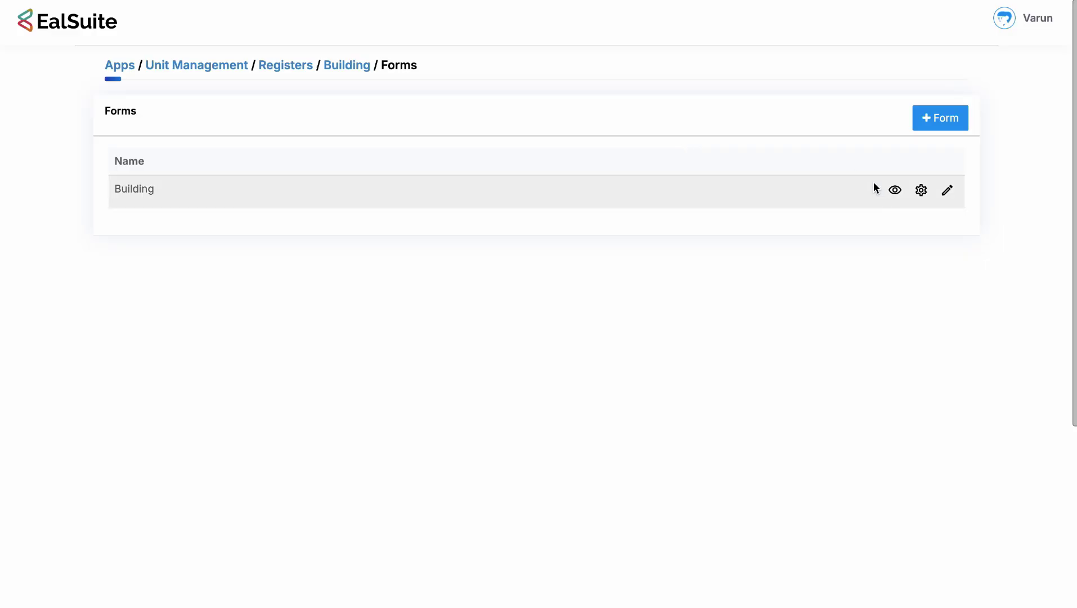
pyautogui.click(894, 190)
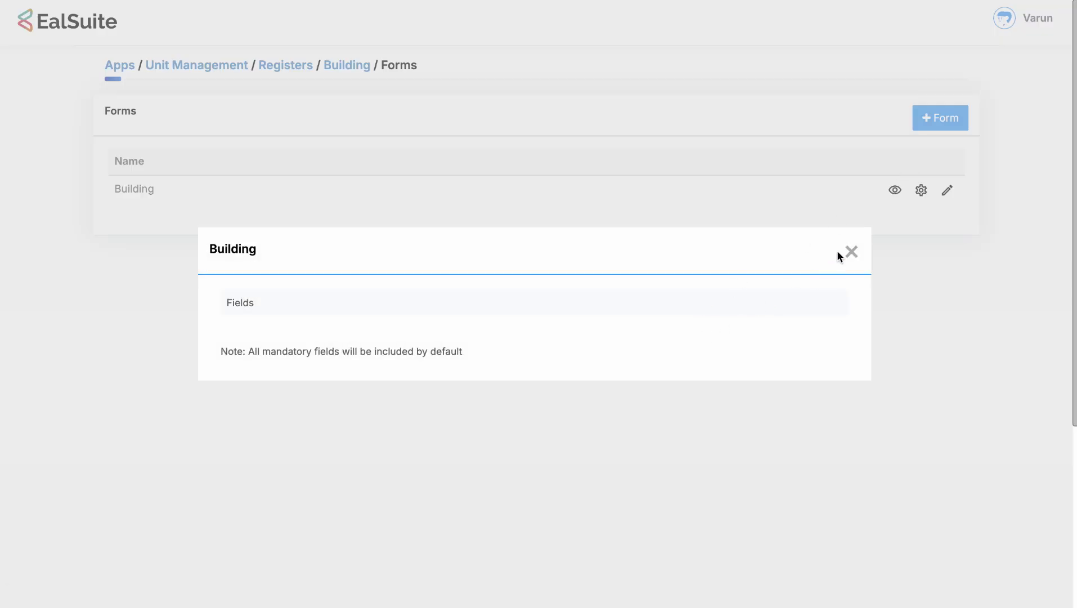
pyautogui.click(856, 251)
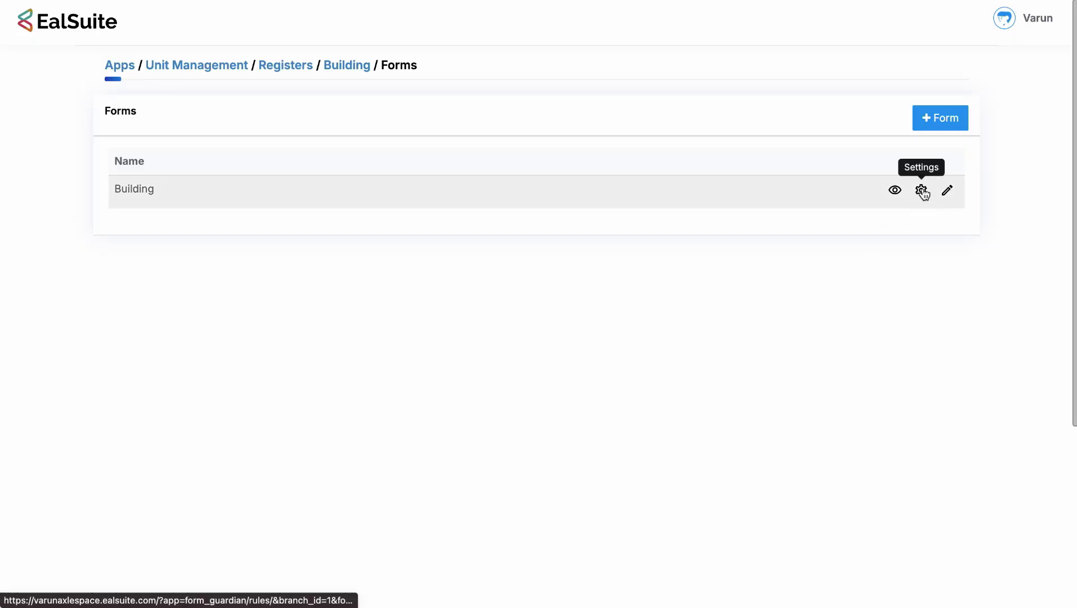
pyautogui.click(947, 190)
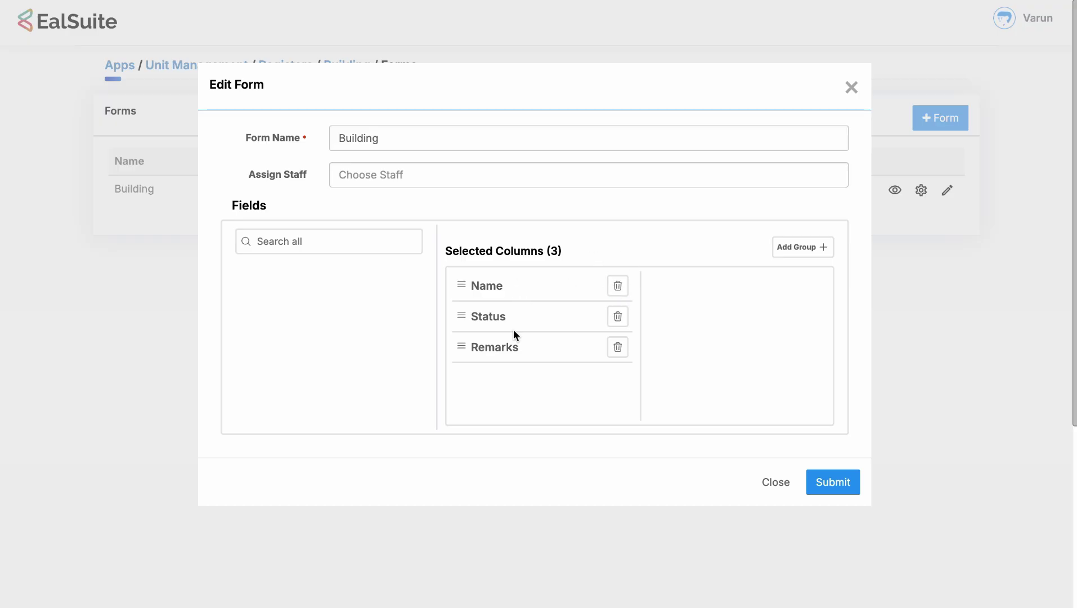
# Add a 'Master' group at the top of the Building form, remove Status, and save.
pyautogui.click(802, 248)
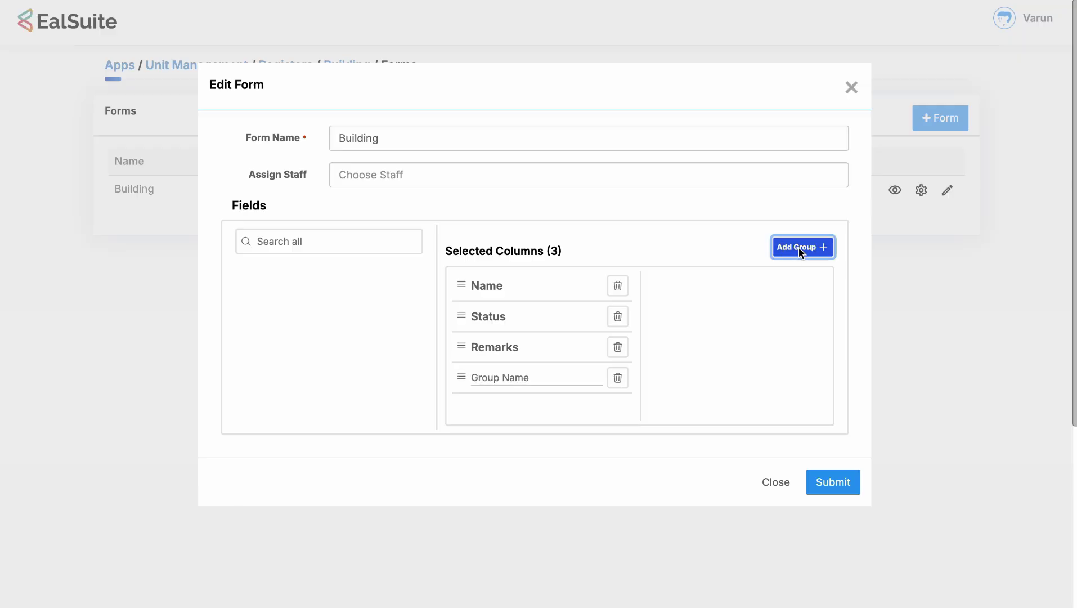
pyautogui.click(475, 384)
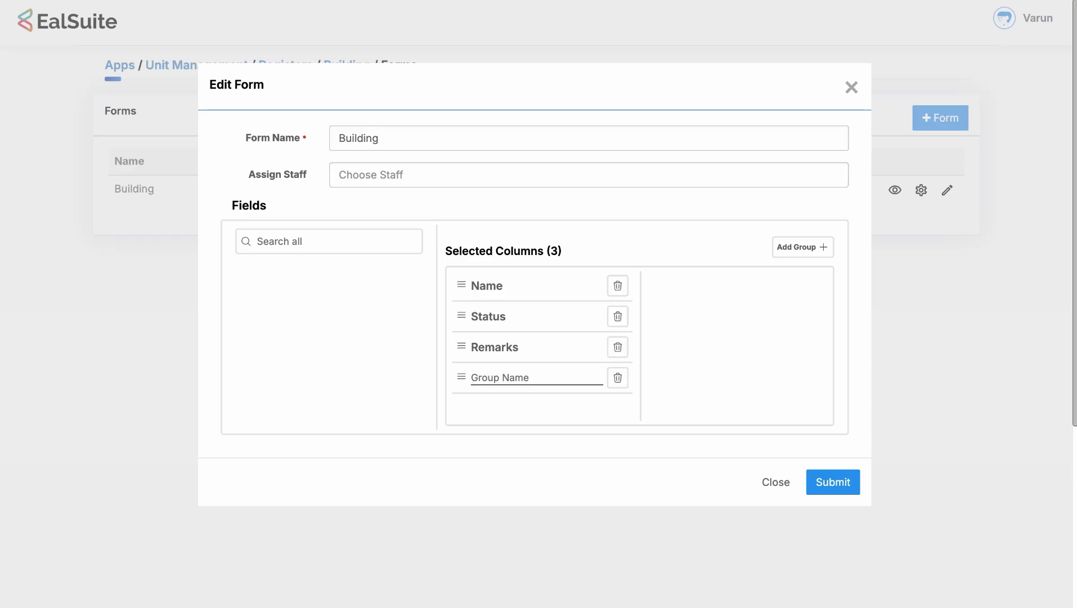
pyautogui.write('Master')
pyautogui.moveTo(459, 377); pyautogui.dragTo(464, 276)
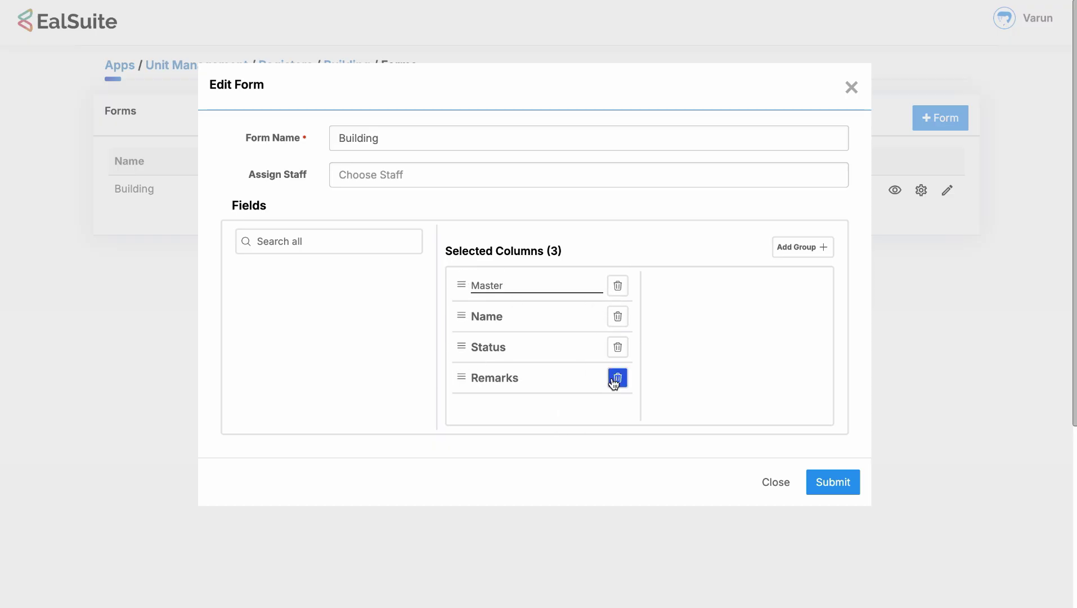
pyautogui.click(616, 344)
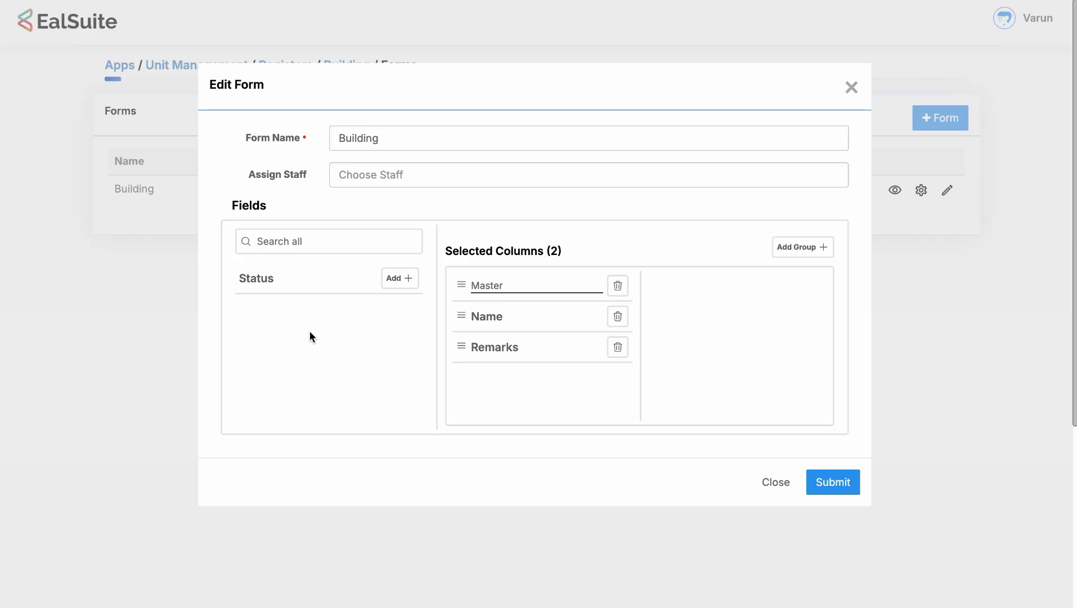
pyautogui.click(835, 488)
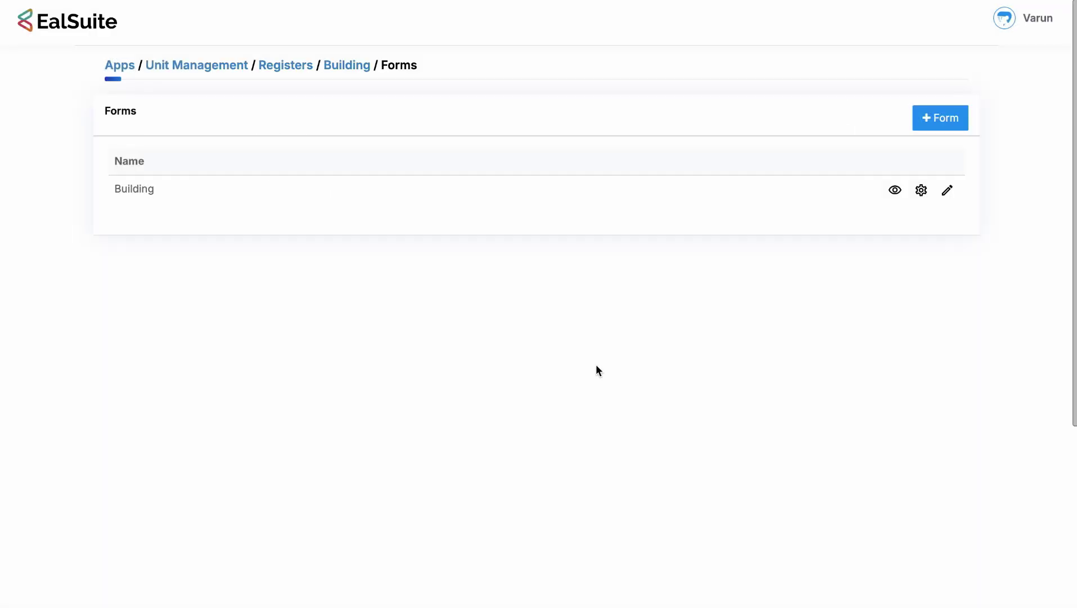
# Allocate smart view columns, forms columns and view layouts for the Building register.
pyautogui.click(337, 68)
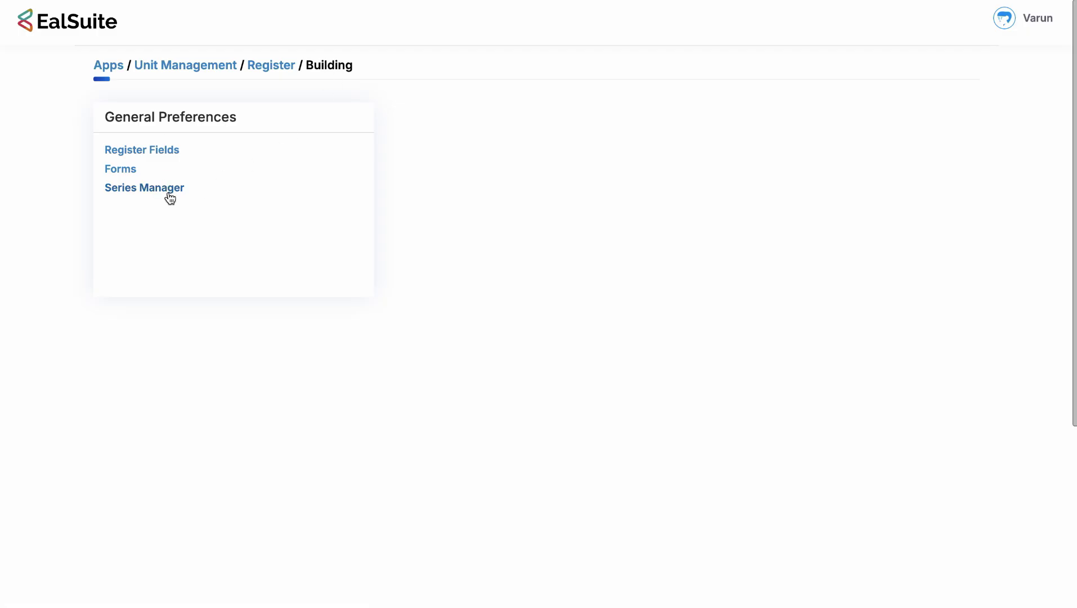
pyautogui.click(270, 67)
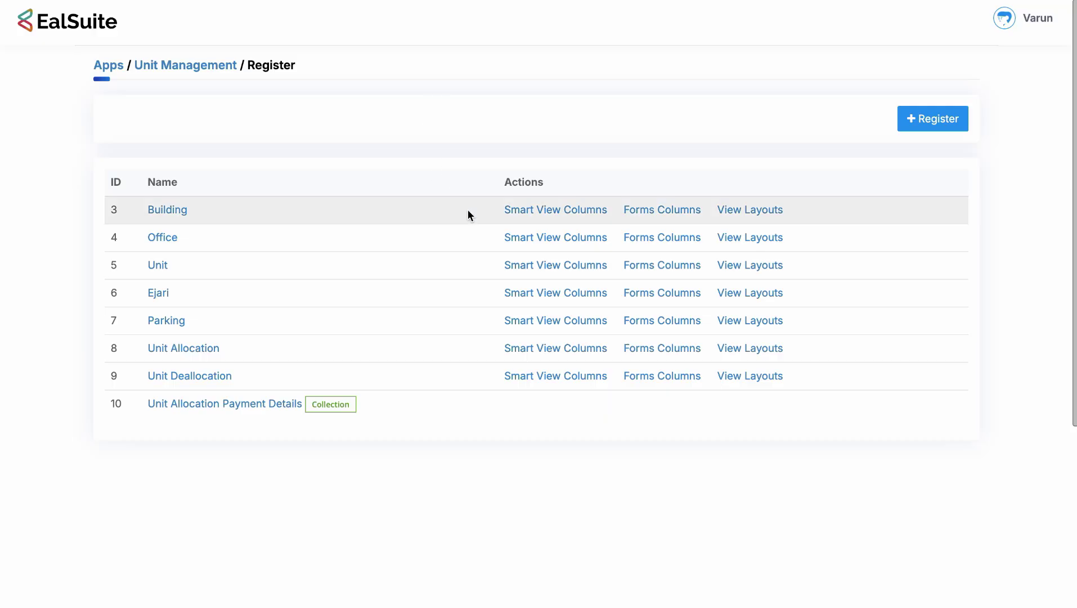
pyautogui.click(517, 217)
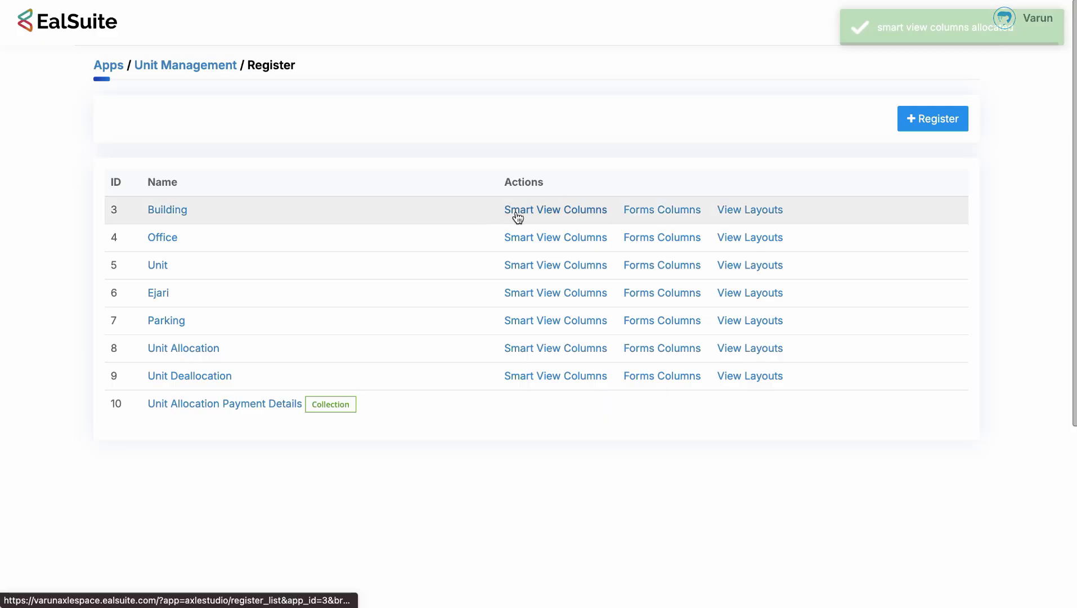
pyautogui.click(632, 217)
pyautogui.click(733, 213)
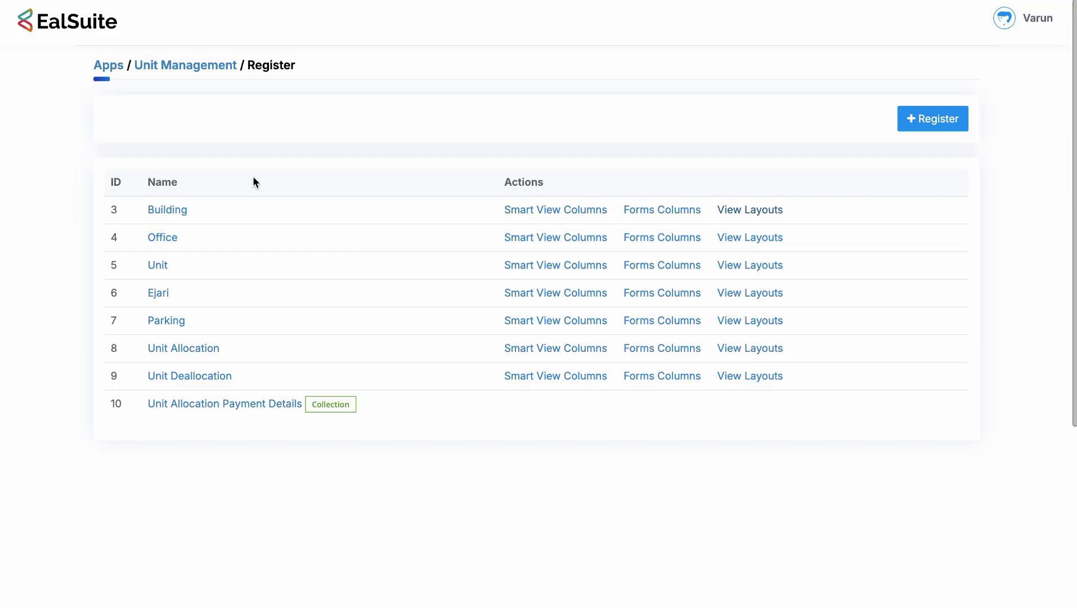
pyautogui.click(175, 241)
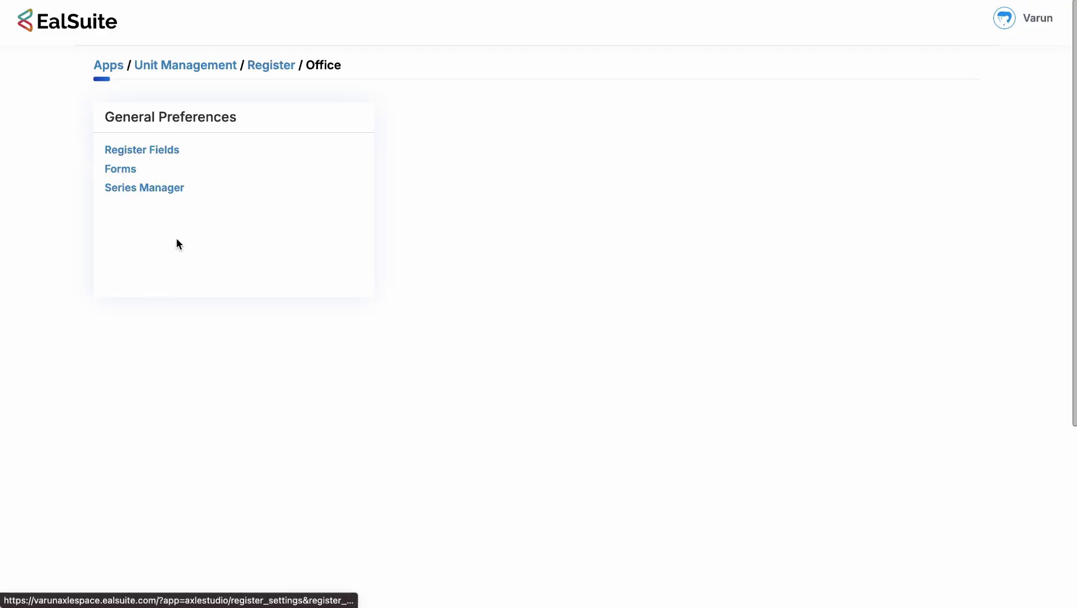
pyautogui.click(166, 152)
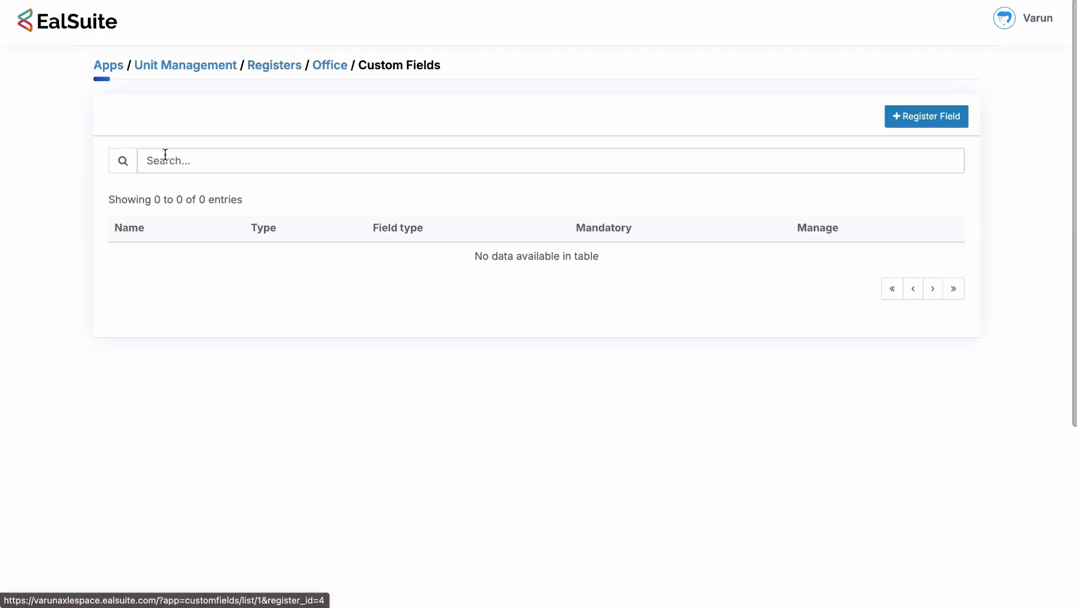
pyautogui.click(931, 116)
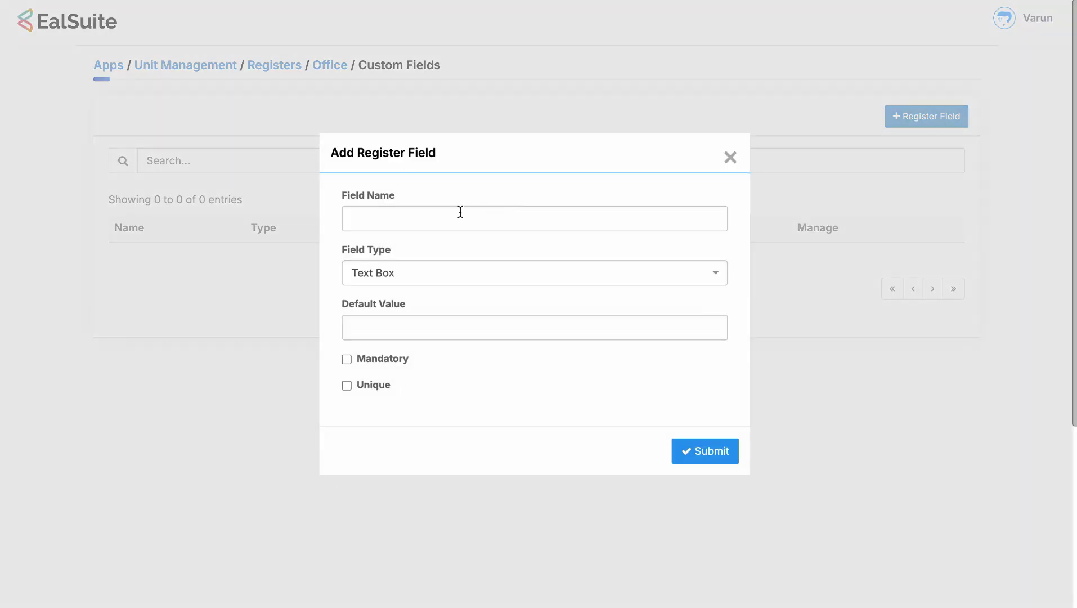
pyautogui.click(461, 212)
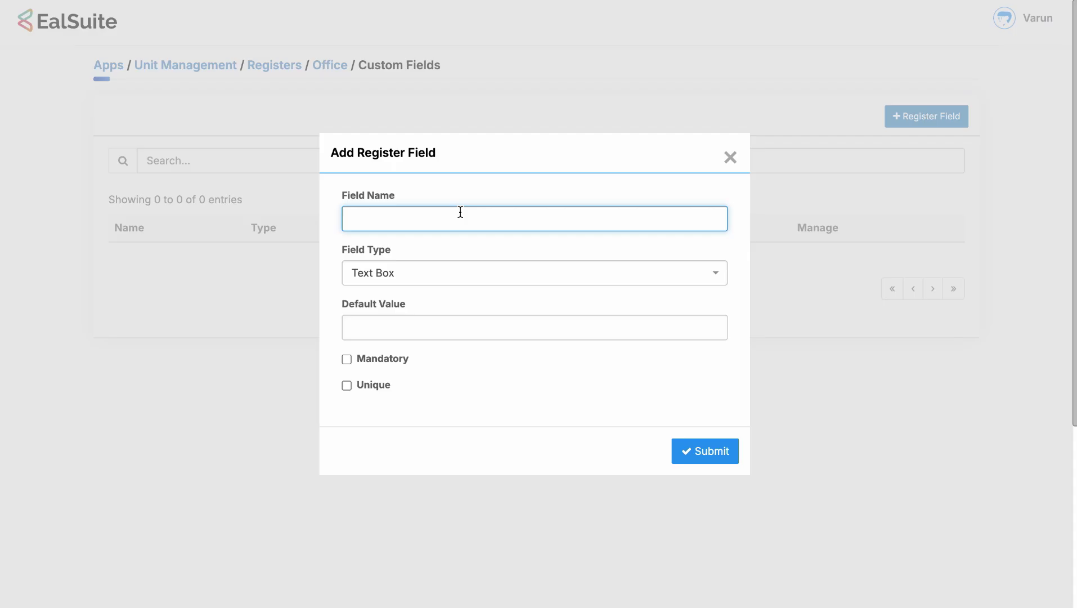
pyautogui.click(433, 253)
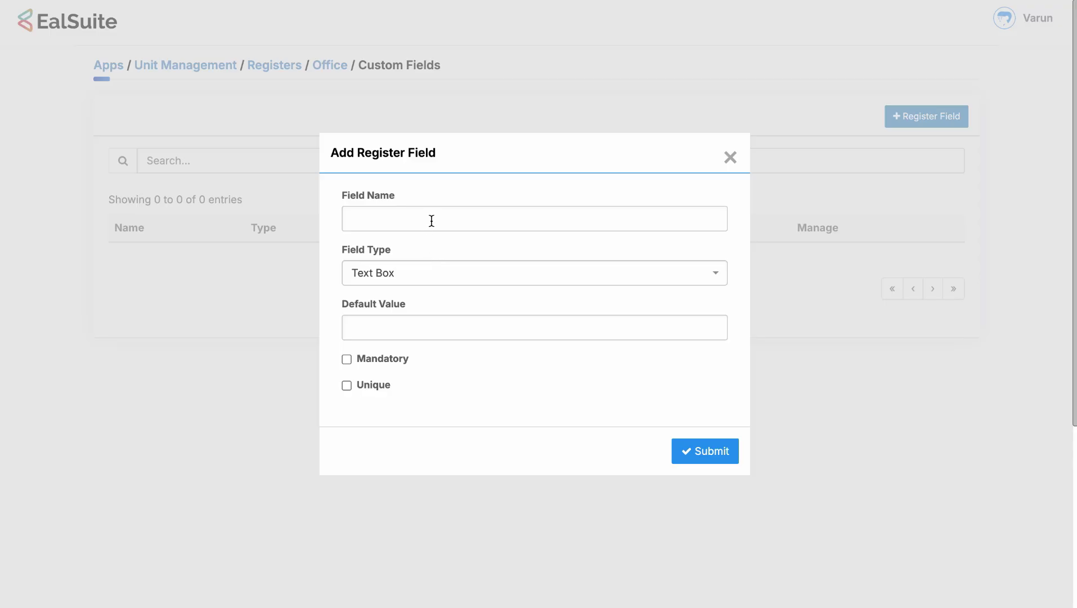
pyautogui.click(408, 276)
pyautogui.scroll(-5, 406, 376)
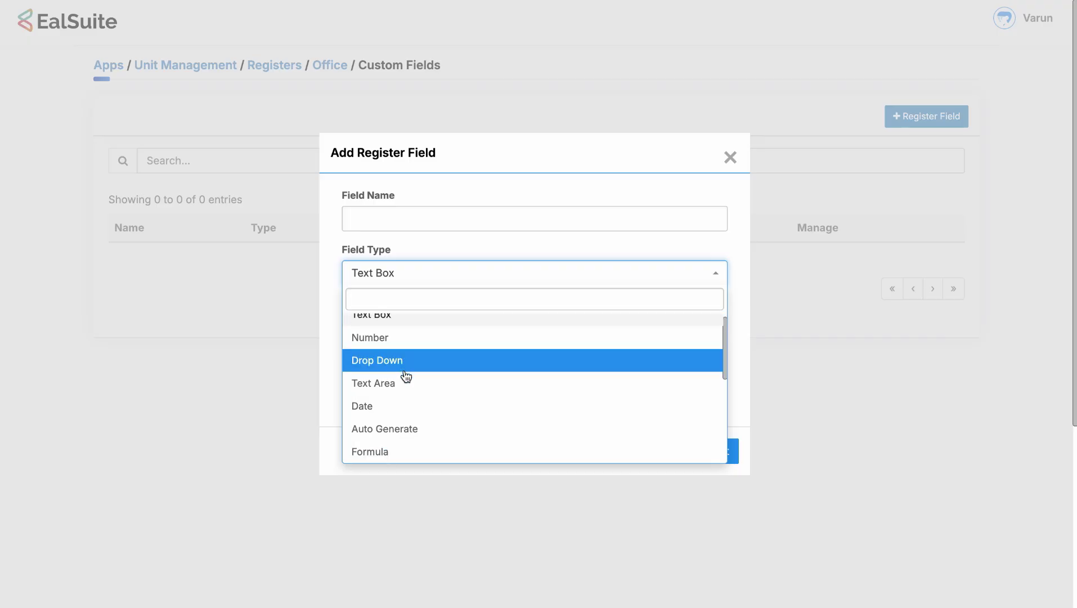
pyautogui.scroll(5, 406, 376)
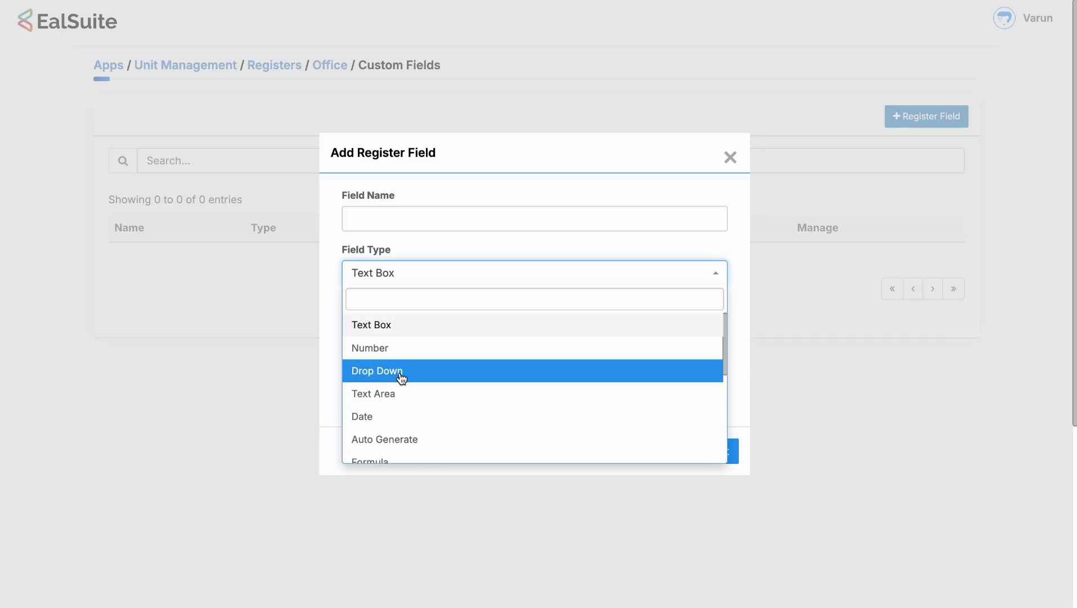
pyautogui.scroll(-1, 402, 377)
pyautogui.scroll(-2, 400, 386)
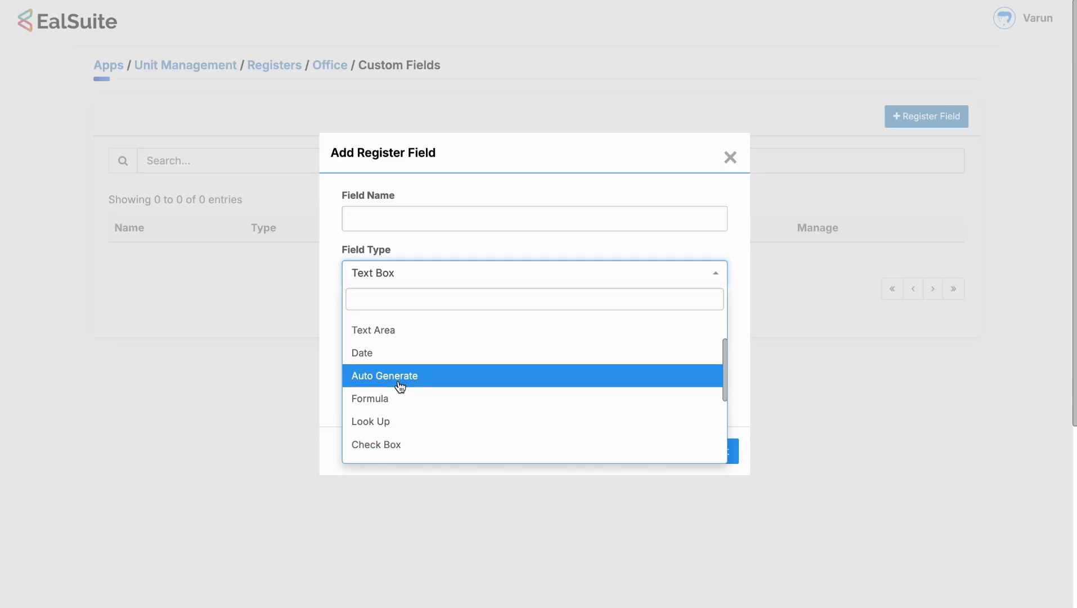
pyautogui.scroll(-2, 400, 386)
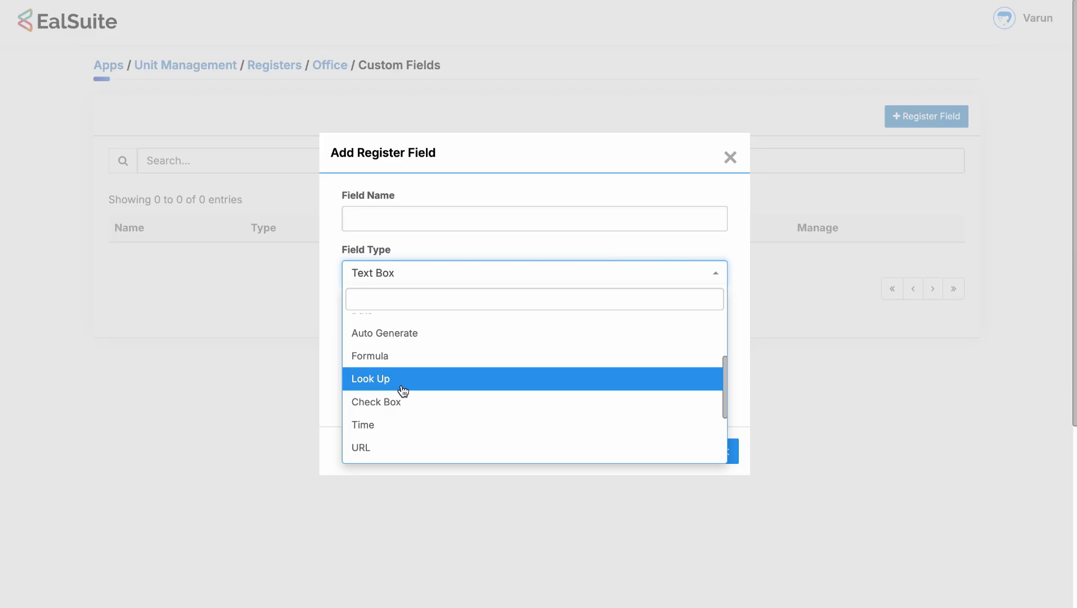
pyautogui.scroll(-1, 403, 390)
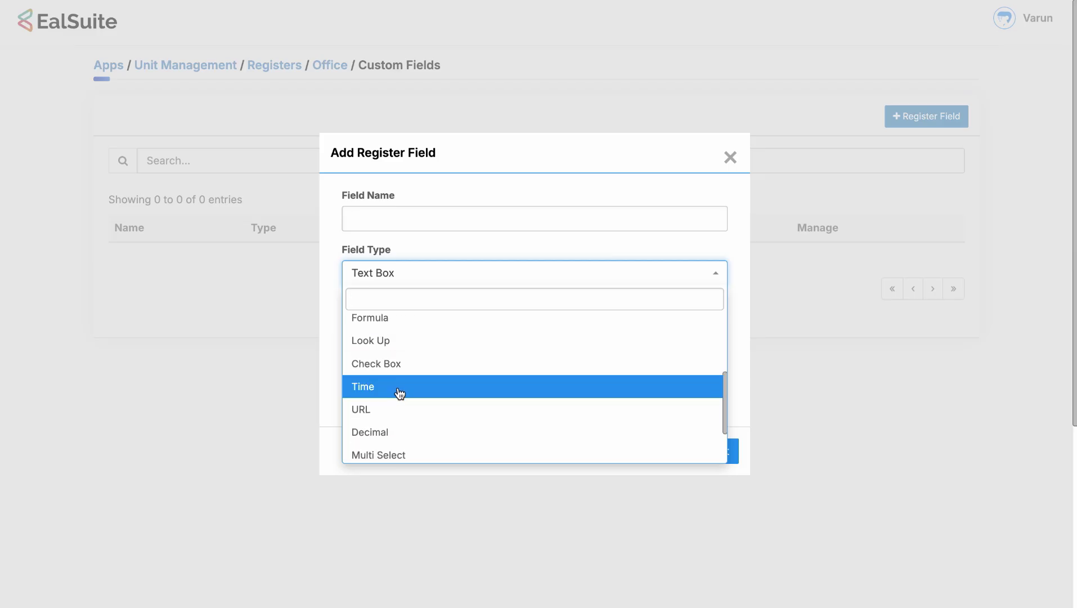
pyautogui.scroll(-1, 399, 394)
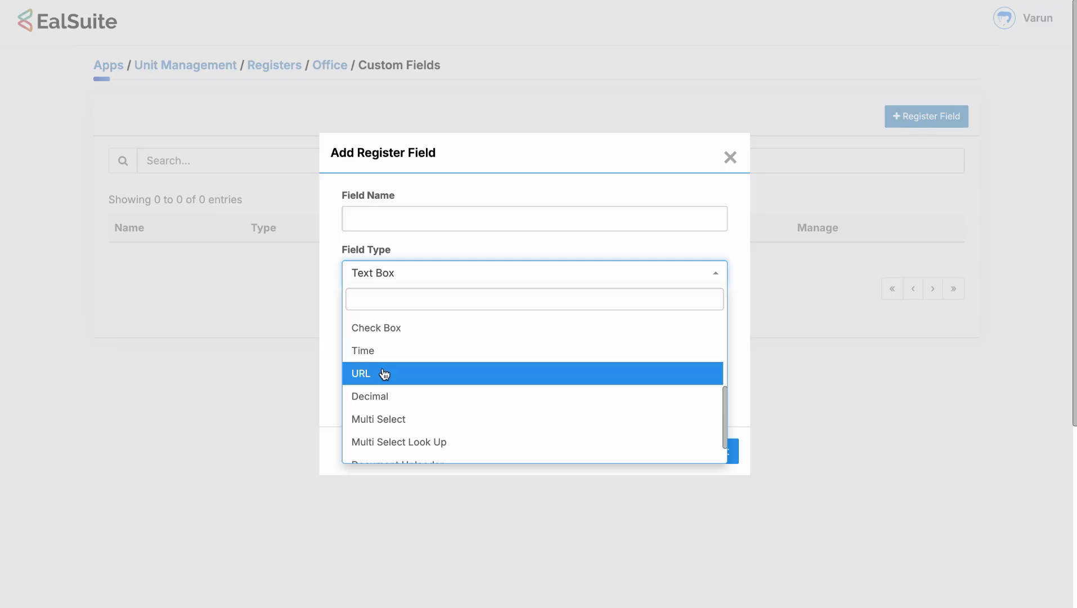
pyautogui.scroll(-1, 386, 373)
pyautogui.scroll(-1, 400, 376)
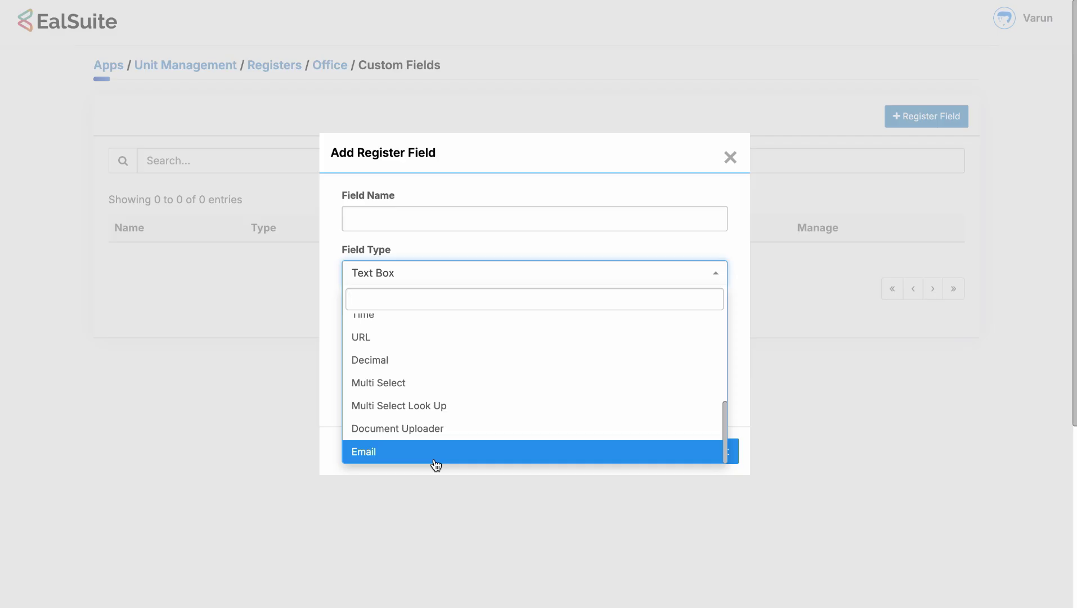
pyautogui.click(448, 247)
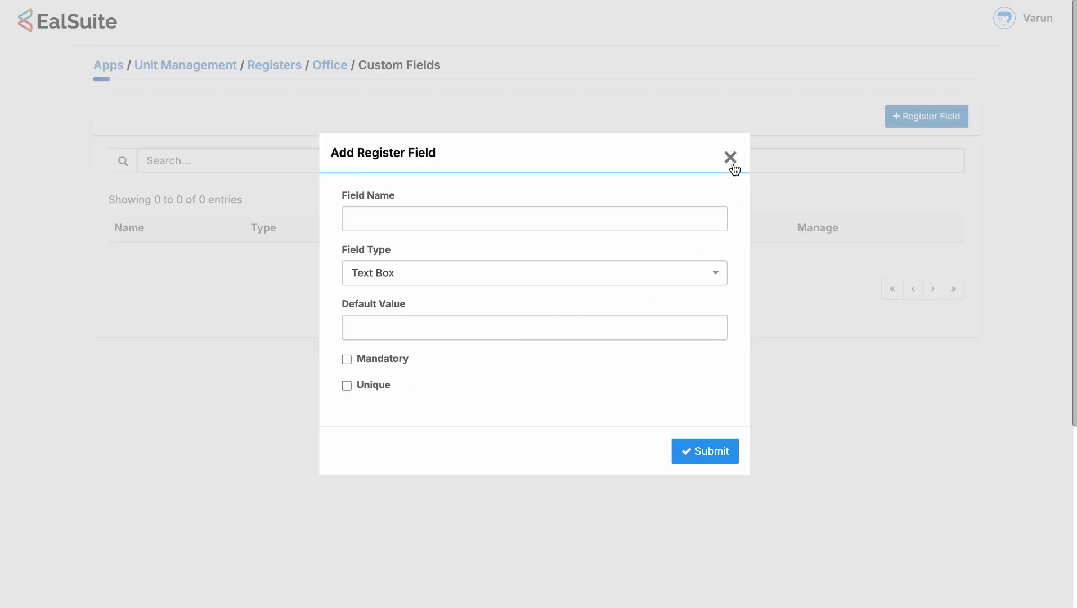
pyautogui.click(655, 215)
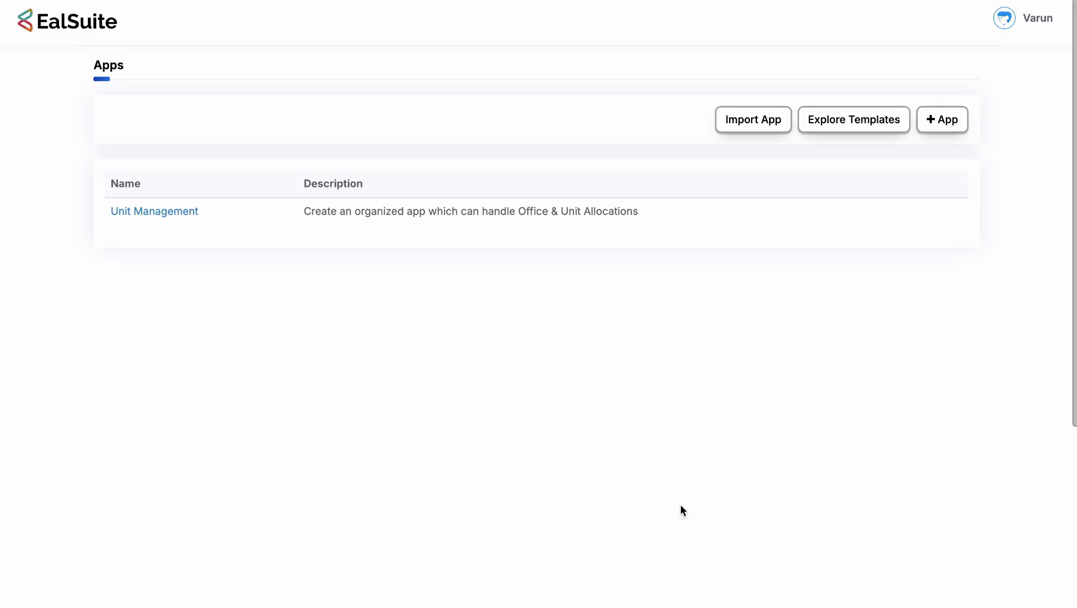
# Open the register list of the Unit Management app.
pyautogui.click(169, 211)
pyautogui.click(136, 151)
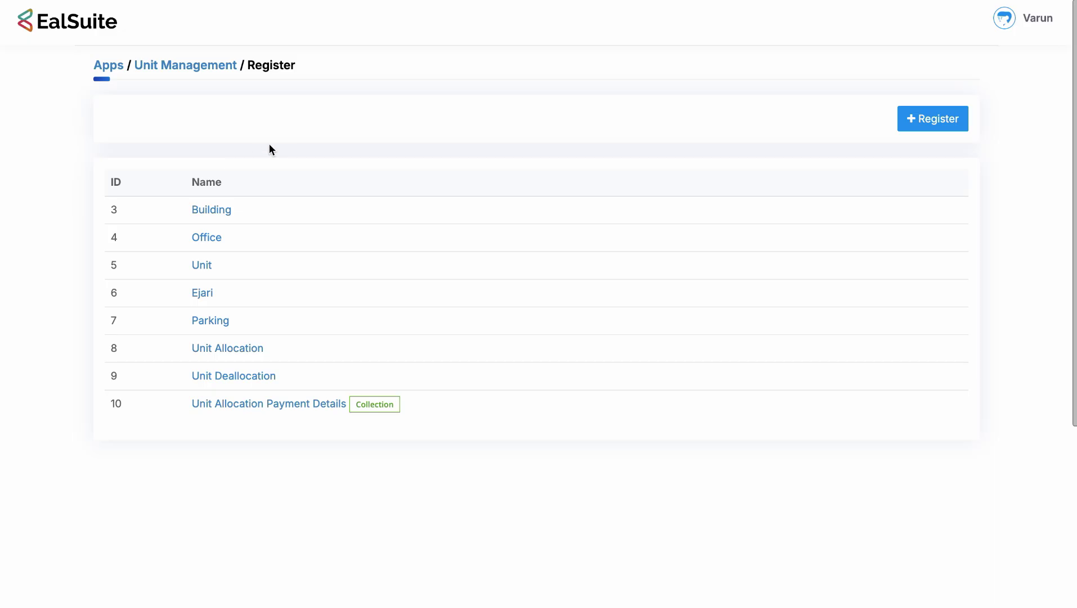
# Review the Unit Allocation register's 24 custom fields across both pages.
pyautogui.click(228, 351)
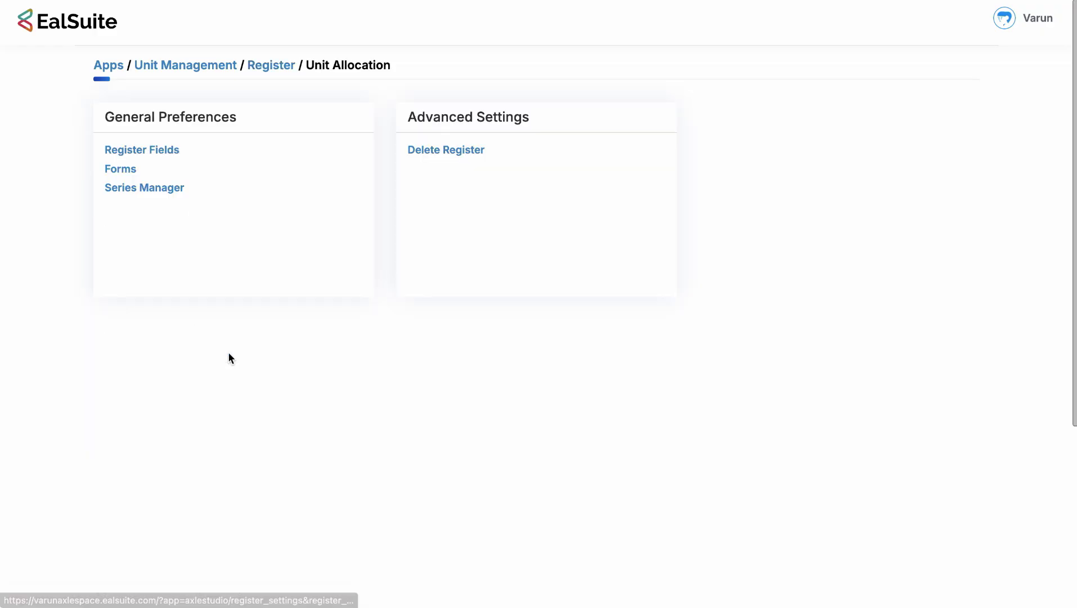
pyautogui.click(157, 150)
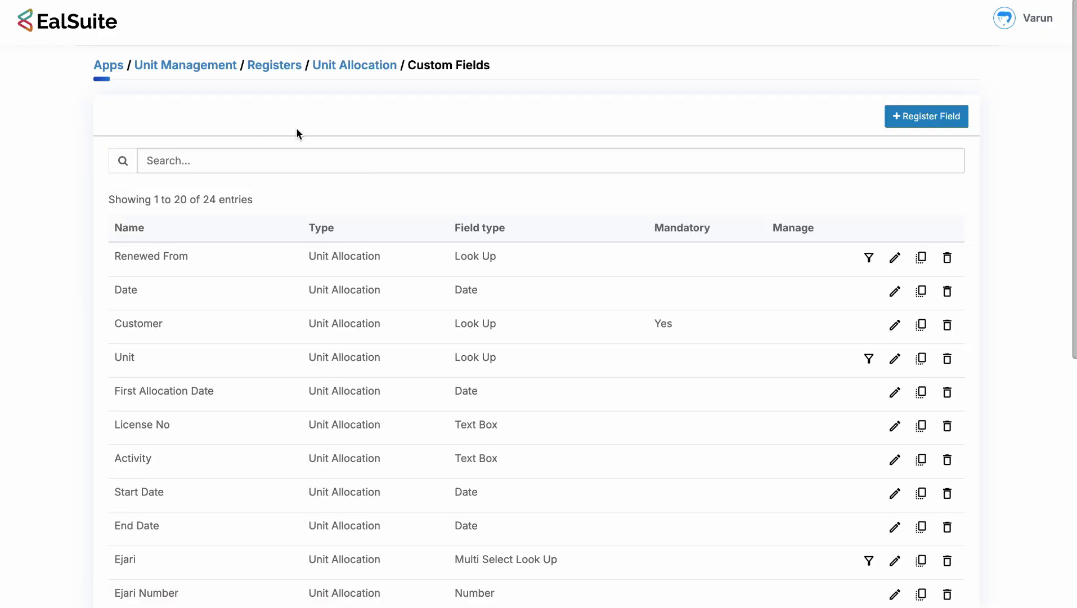
pyautogui.scroll(-3, 296, 130)
pyautogui.scroll(-3, 297, 130)
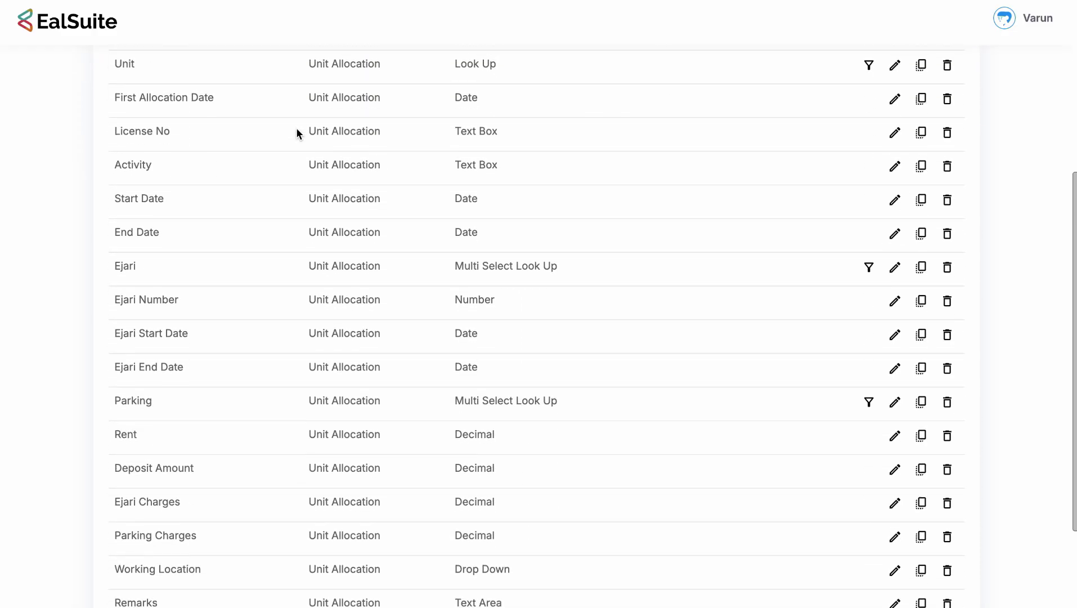
pyautogui.scroll(-10, 296, 127)
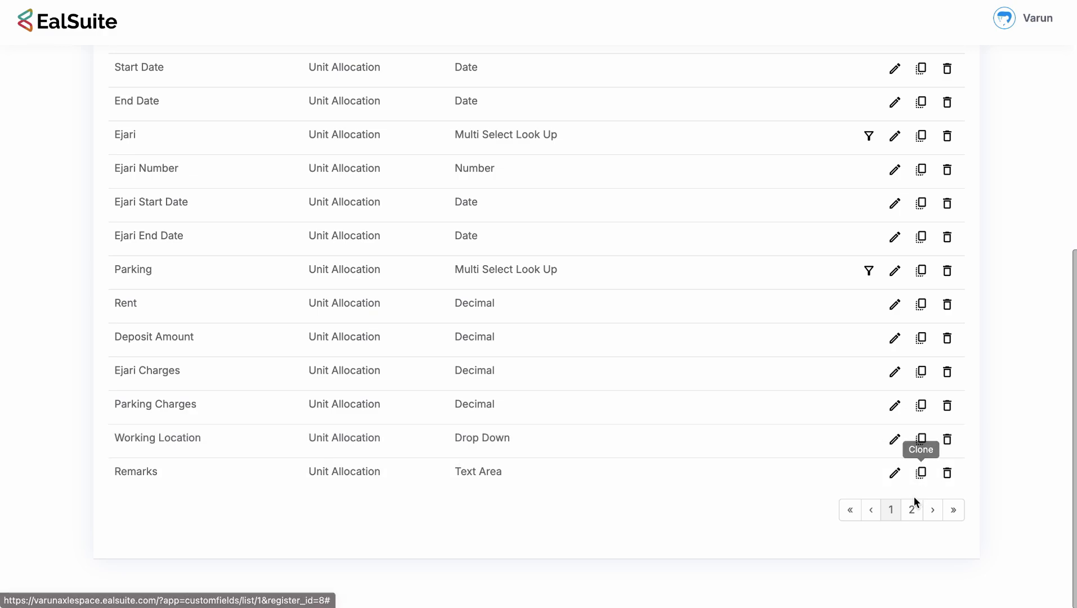
pyautogui.click(912, 510)
pyautogui.scroll(4, 553, 296)
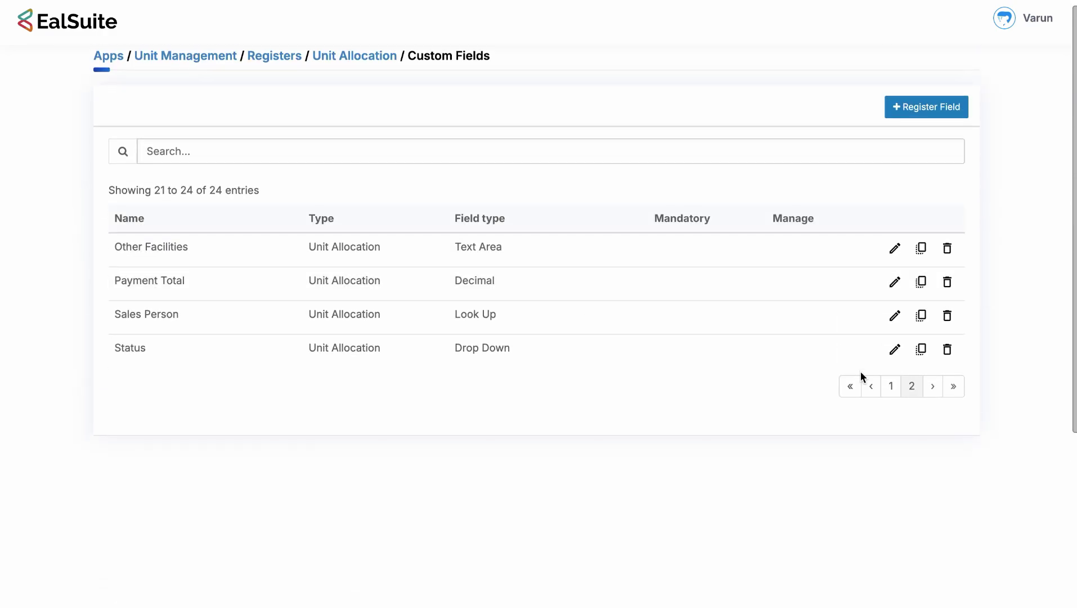
pyautogui.click(891, 386)
pyautogui.scroll(8, 676, 273)
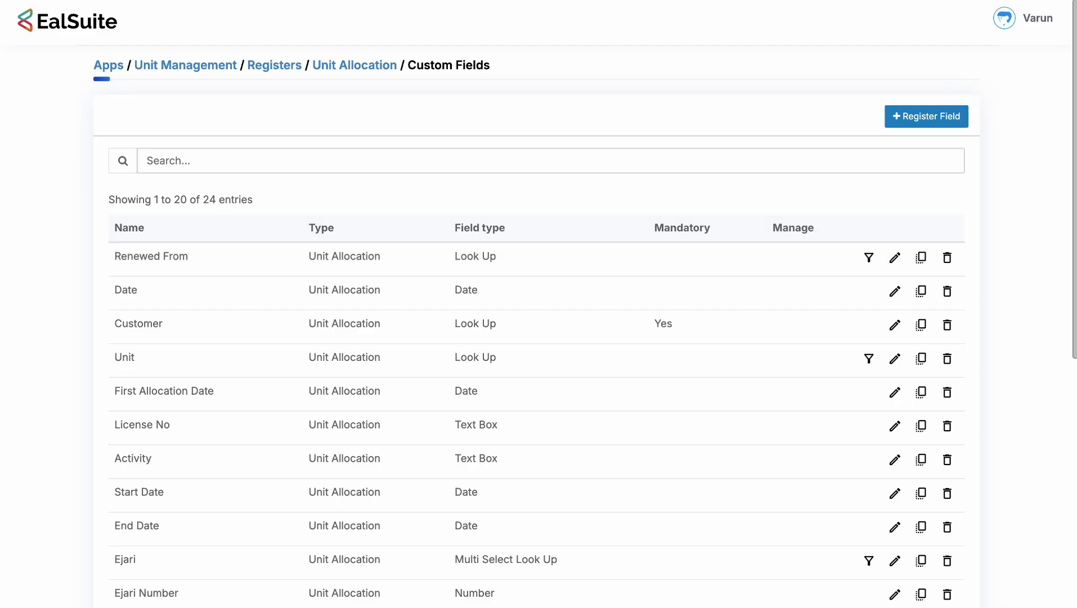
# Duplicate the browser tab and return to the Apps list.
pyautogui.rightClick(120, 1)
pyautogui.click(180, 49)
pyautogui.click(123, 67)
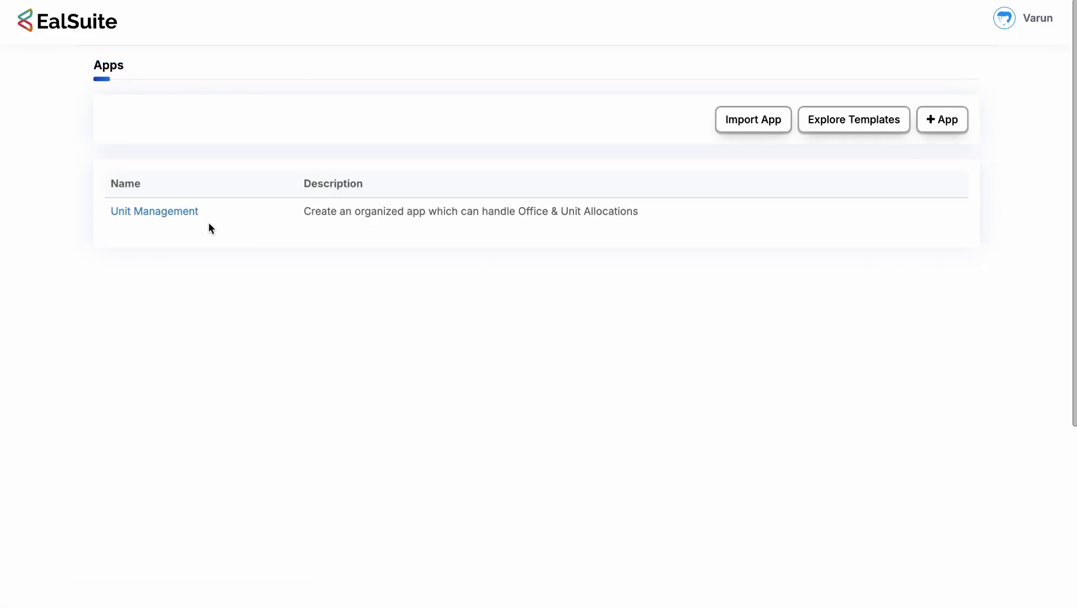
# Switch to the main EalSuite workspace and open the Unit Allocation record list.
pyautogui.click(1052, 23)
pyautogui.click(1017, 54)
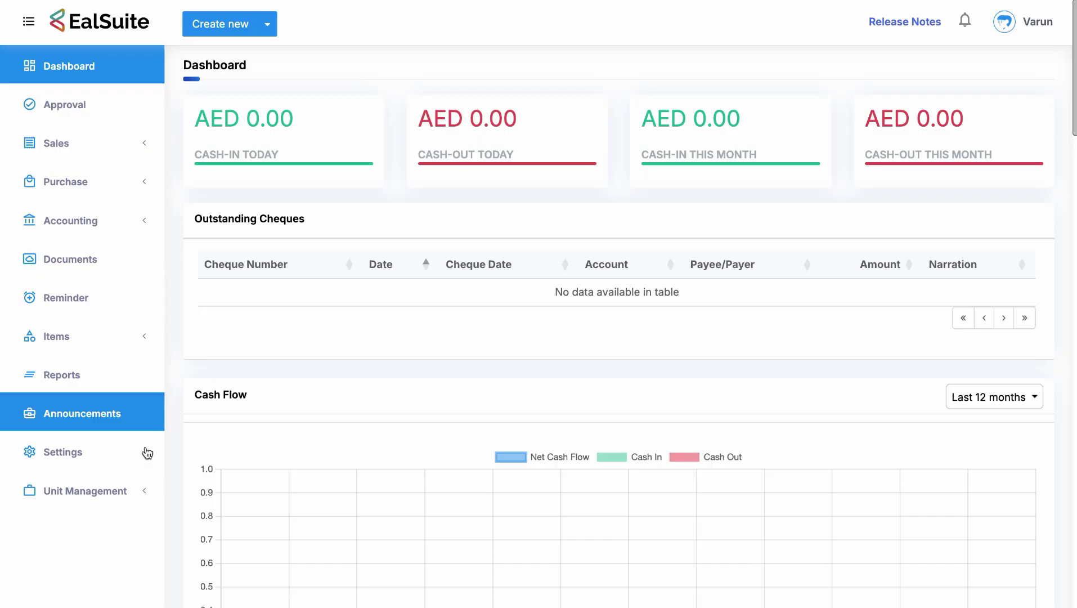
pyautogui.click(90, 492)
pyautogui.scroll(-3, 90, 498)
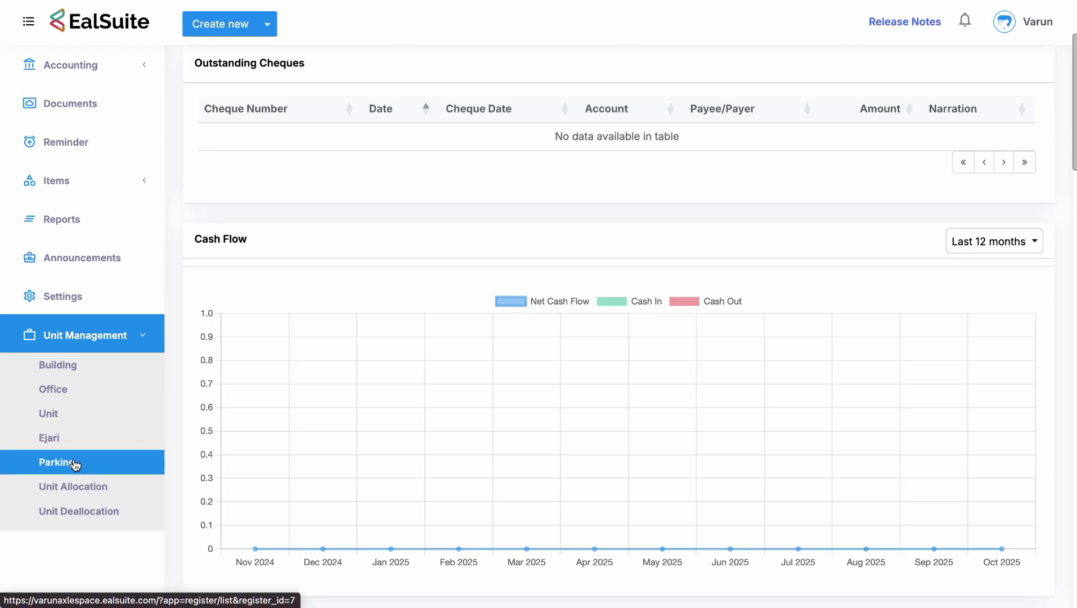
pyautogui.click(97, 493)
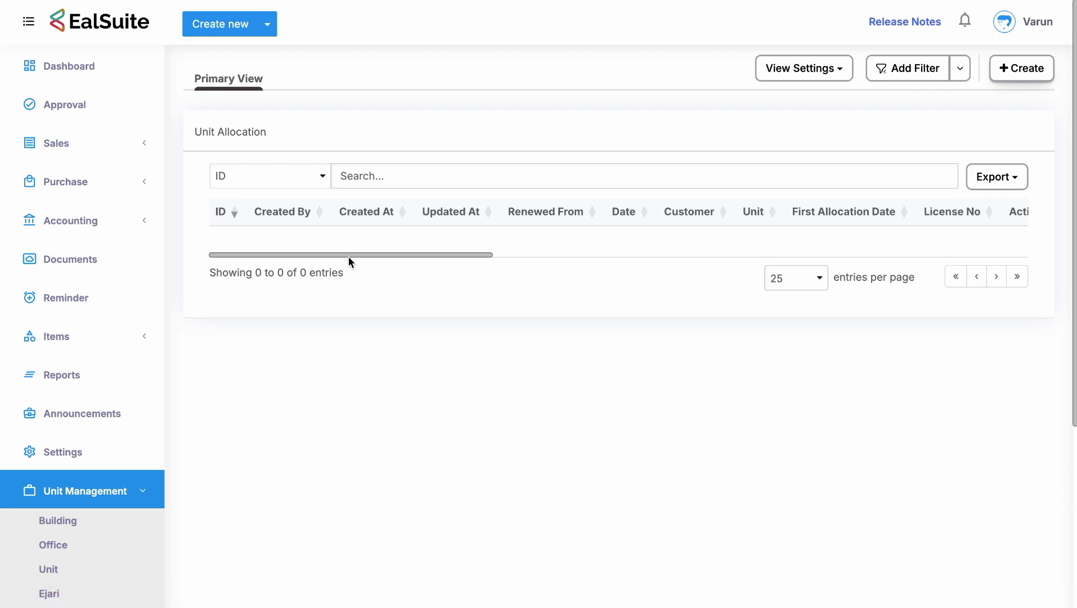
pyautogui.click(414, 258)
pyautogui.moveTo(438, 260); pyautogui.dragTo(392, 250)
pyautogui.click(1025, 72)
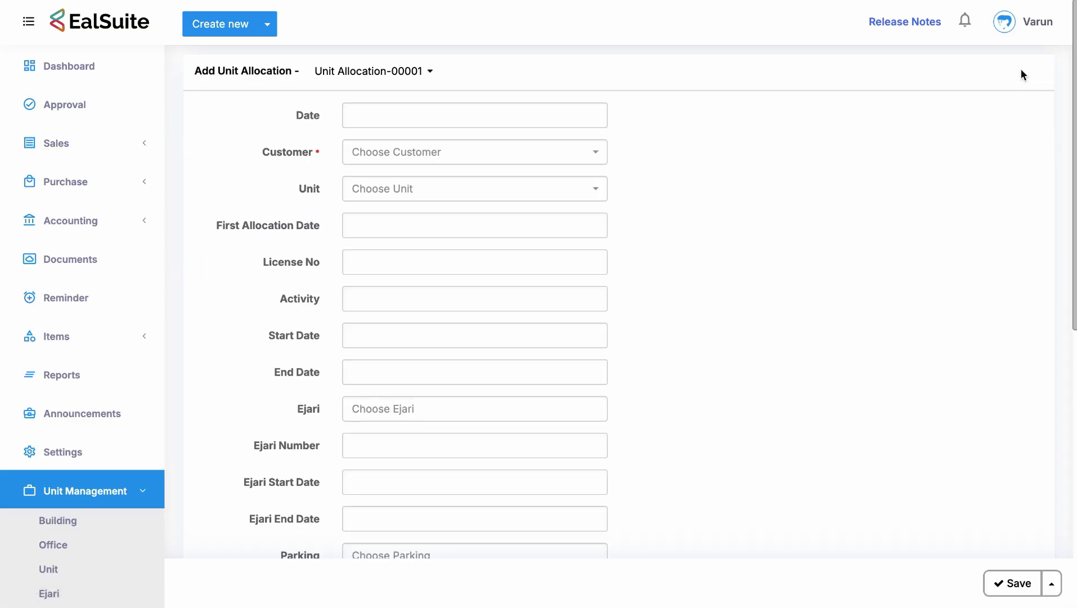
pyautogui.scroll(-9, 707, 224)
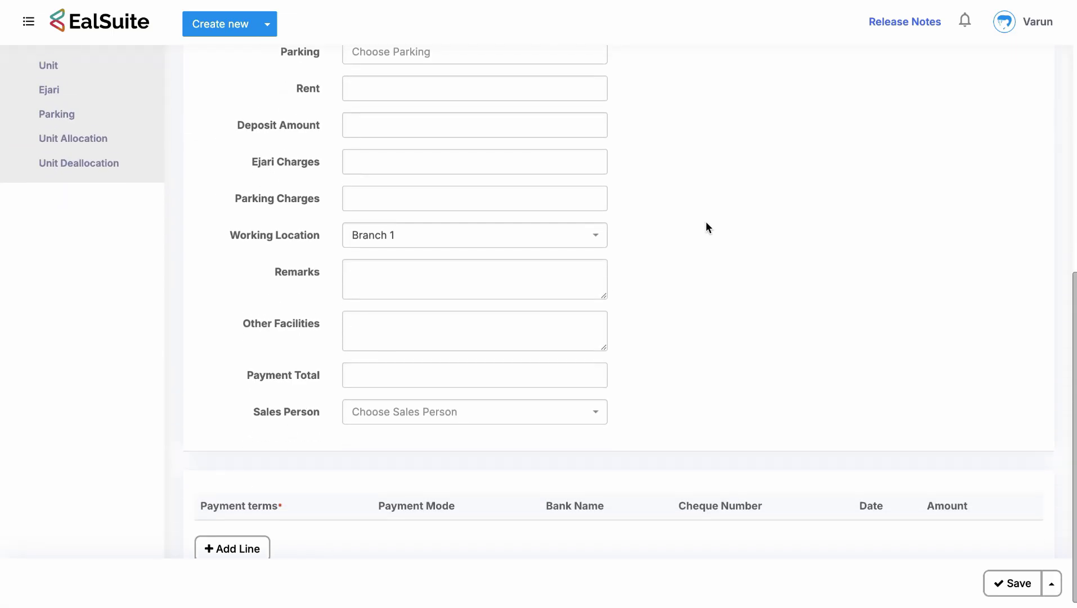
pyautogui.scroll(10, 707, 224)
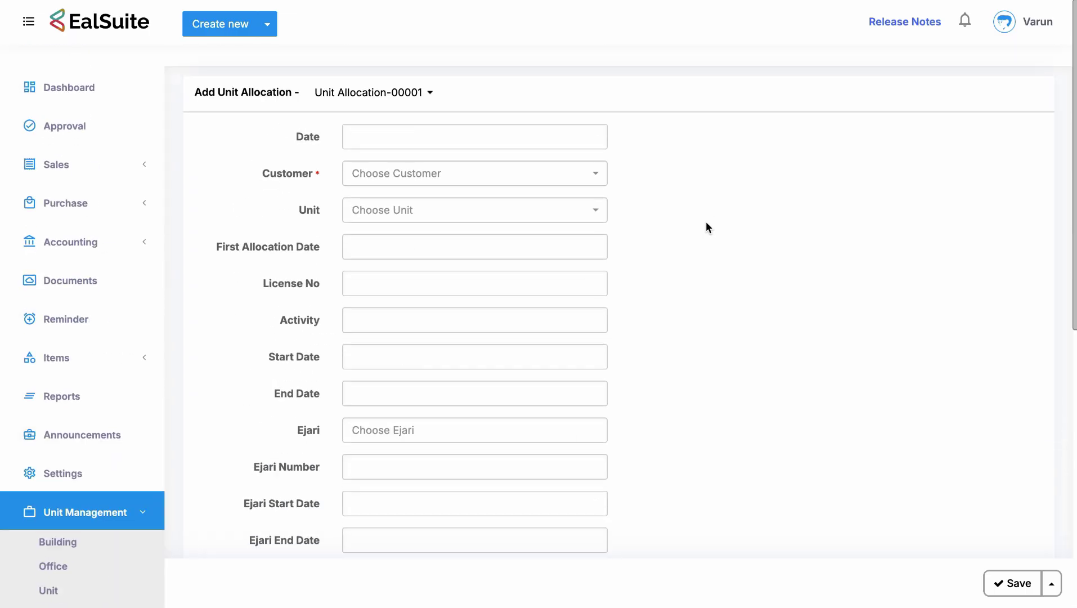
pyautogui.scroll(-7, 650, 333)
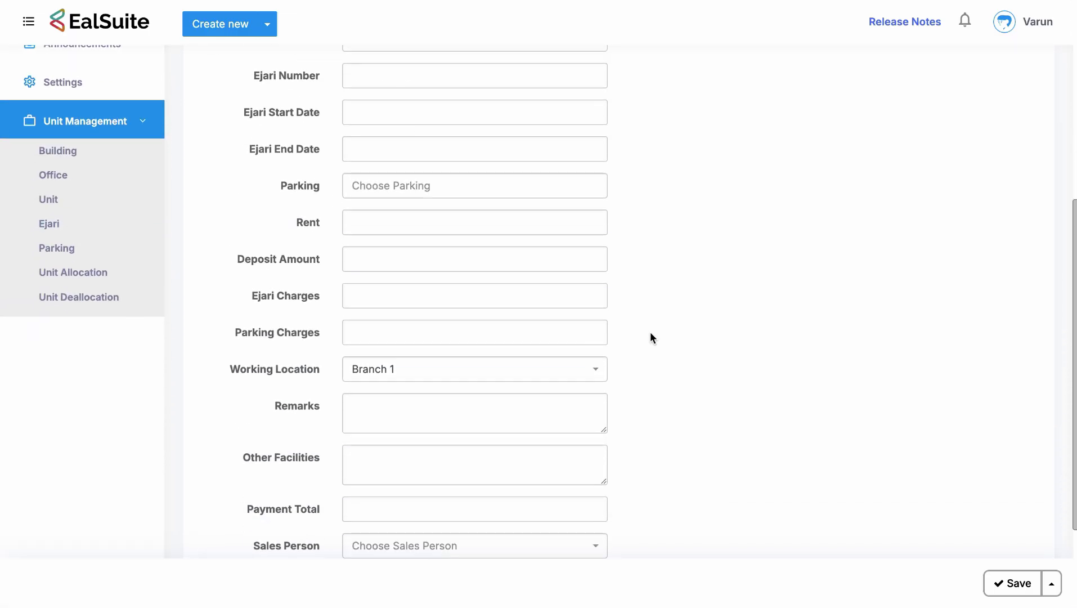
pyautogui.scroll(-2, 649, 337)
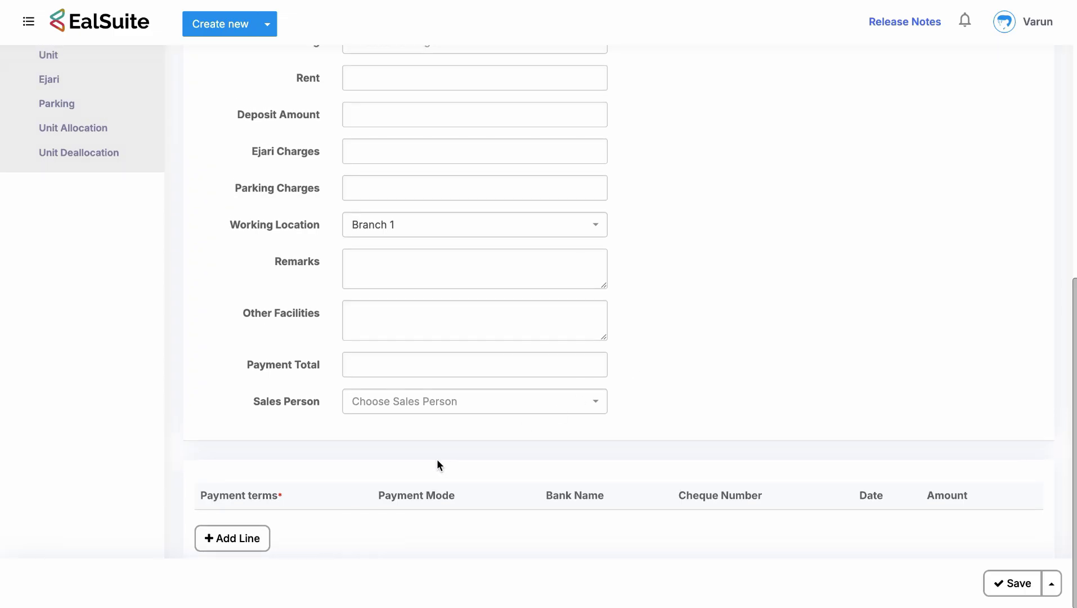
pyautogui.scroll(10, 436, 465)
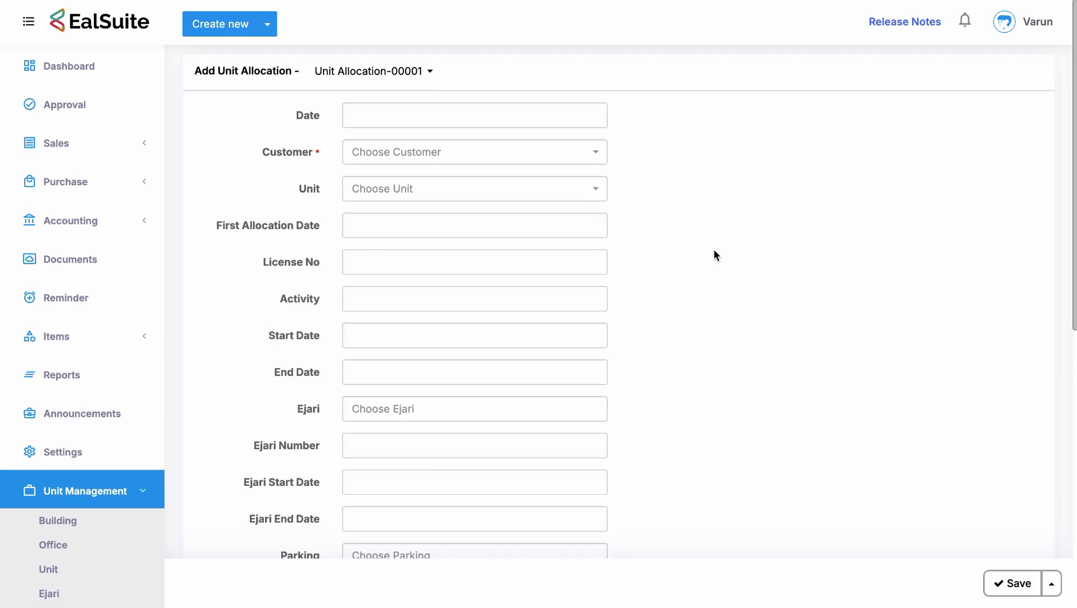
pyautogui.hscroll(-5, 298, 189)
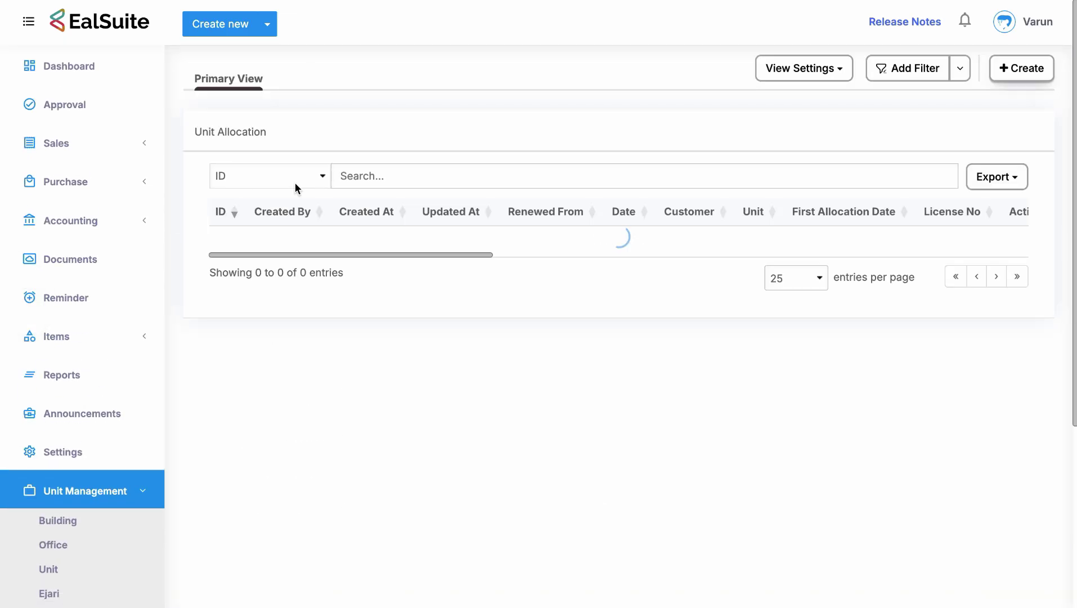
pyautogui.scroll(-2, 128, 506)
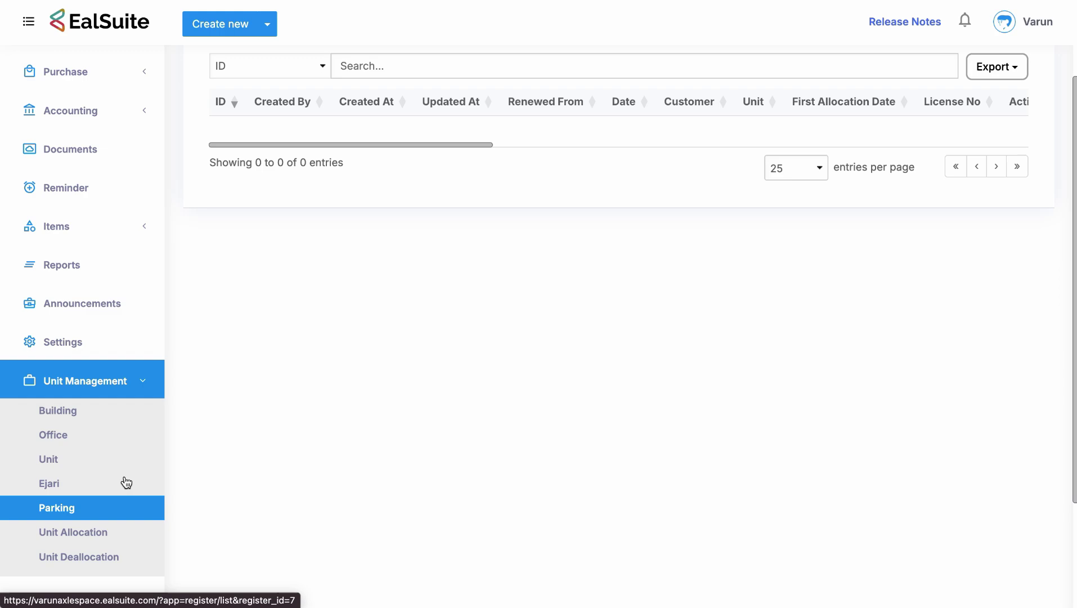
# Browse the Office, Unit, Ejari and Parking record lists, ending on the Building list.
pyautogui.click(113, 421)
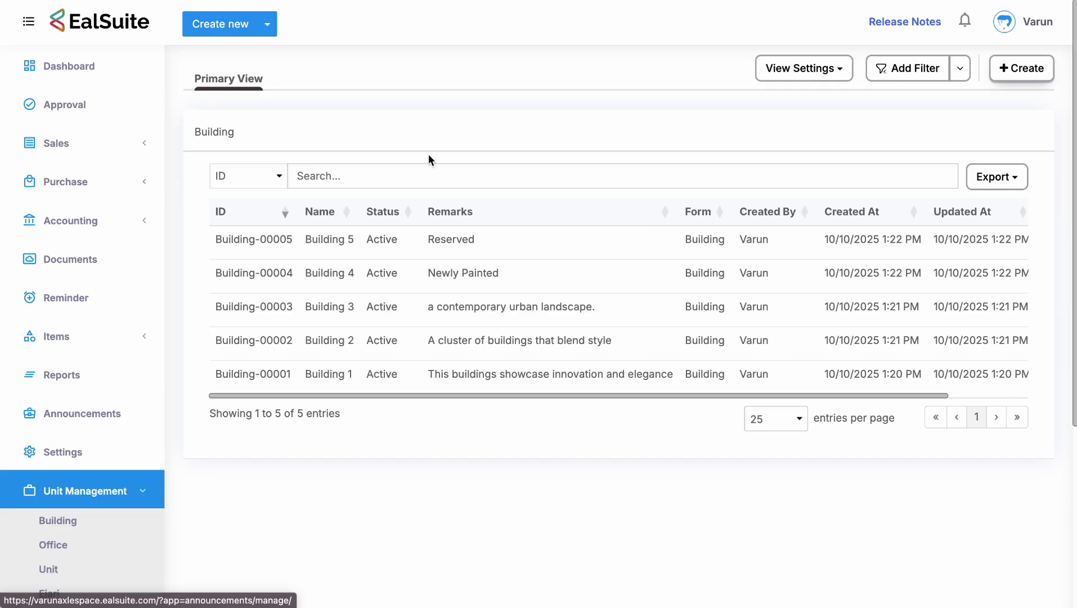
pyautogui.scroll(-3, 416, 407)
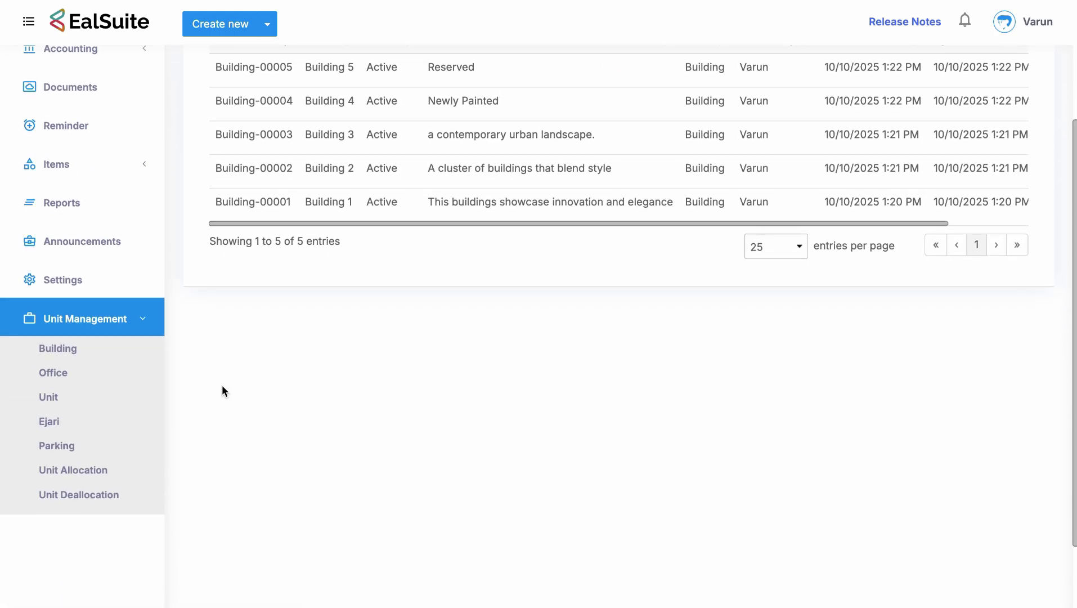
pyautogui.click(53, 372)
pyautogui.scroll(-3, 400, 322)
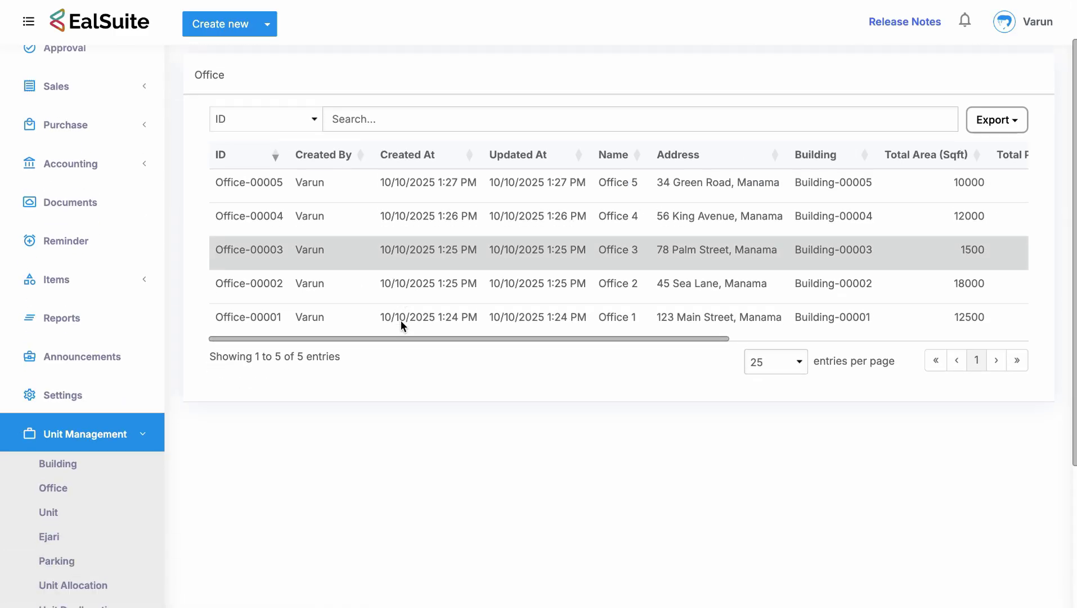
pyautogui.click(74, 426)
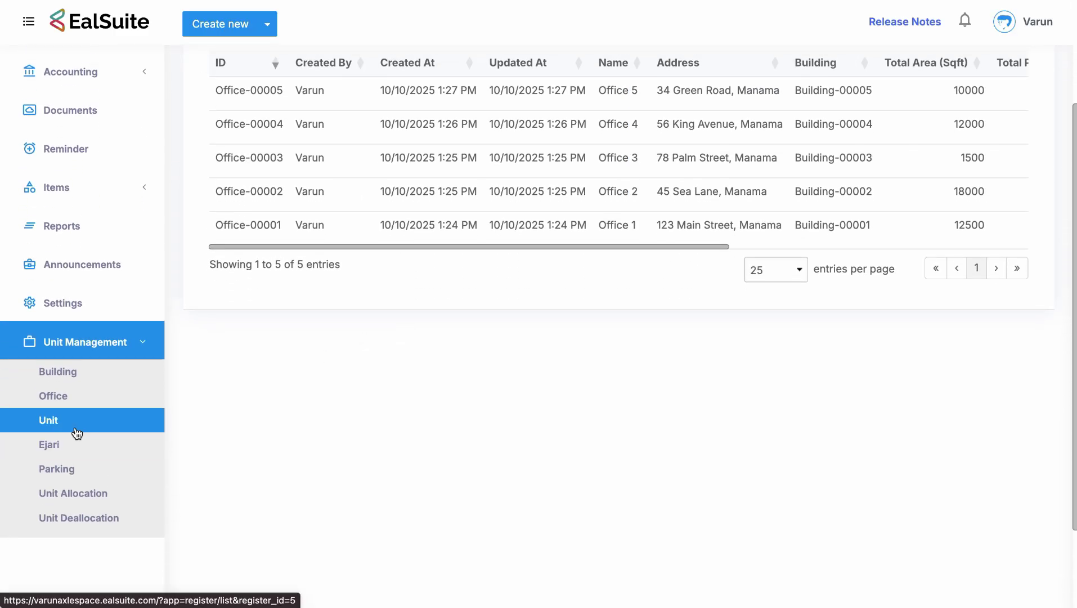
pyautogui.scroll(-5, 325, 409)
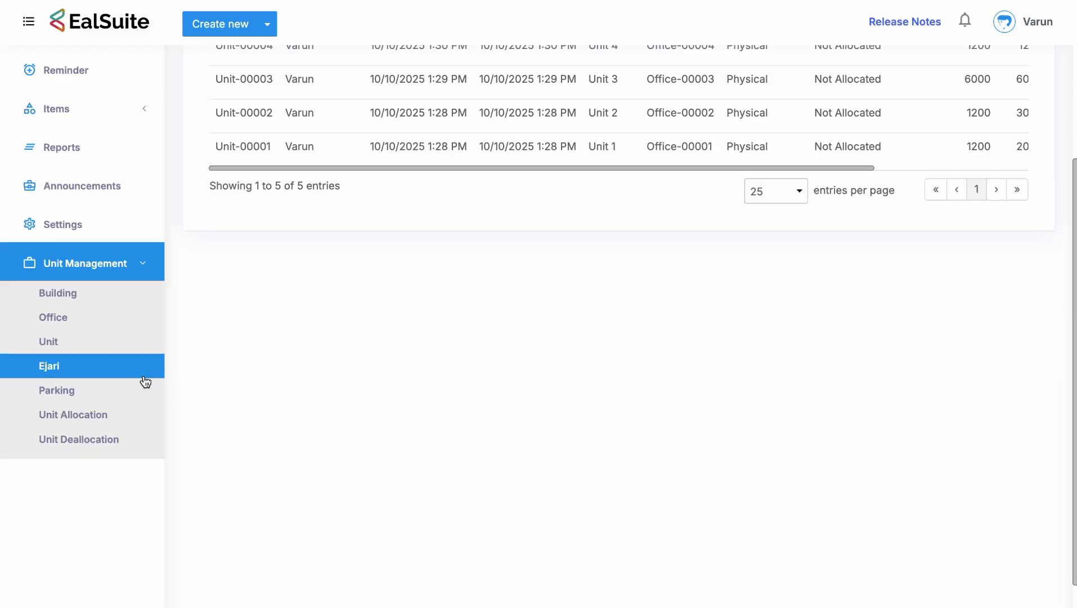
pyautogui.click(132, 370)
pyautogui.scroll(-2, 199, 441)
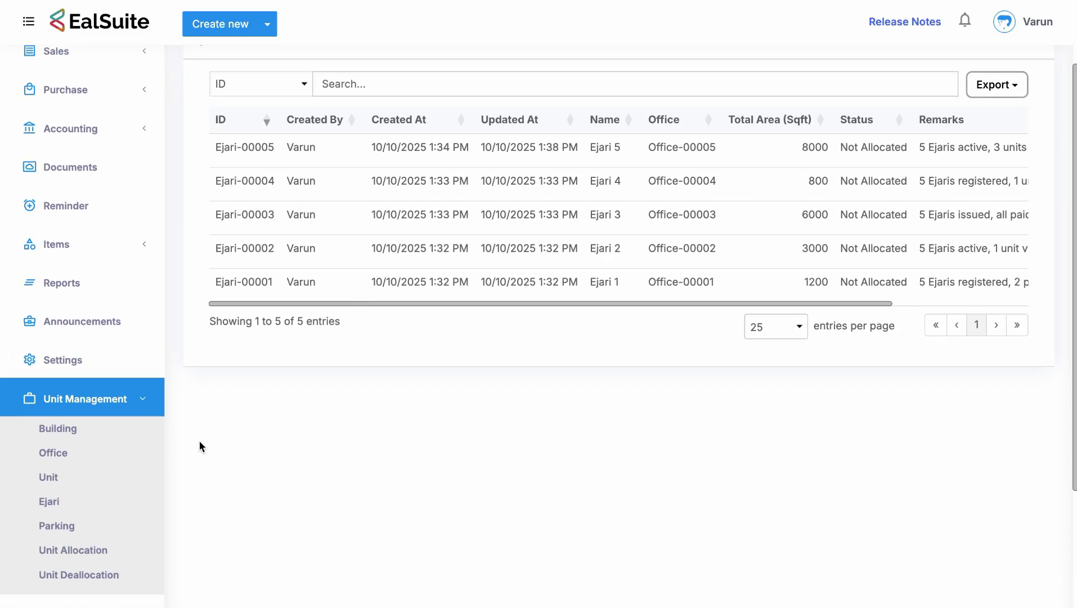
pyautogui.click(123, 524)
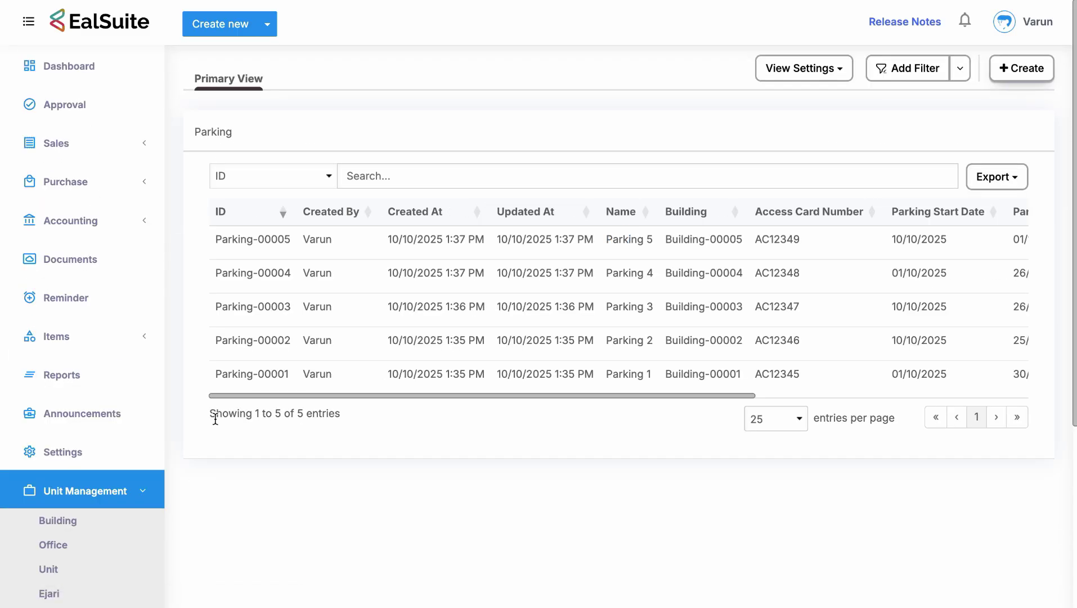
pyautogui.scroll(-1, 119, 490)
pyautogui.click(120, 367)
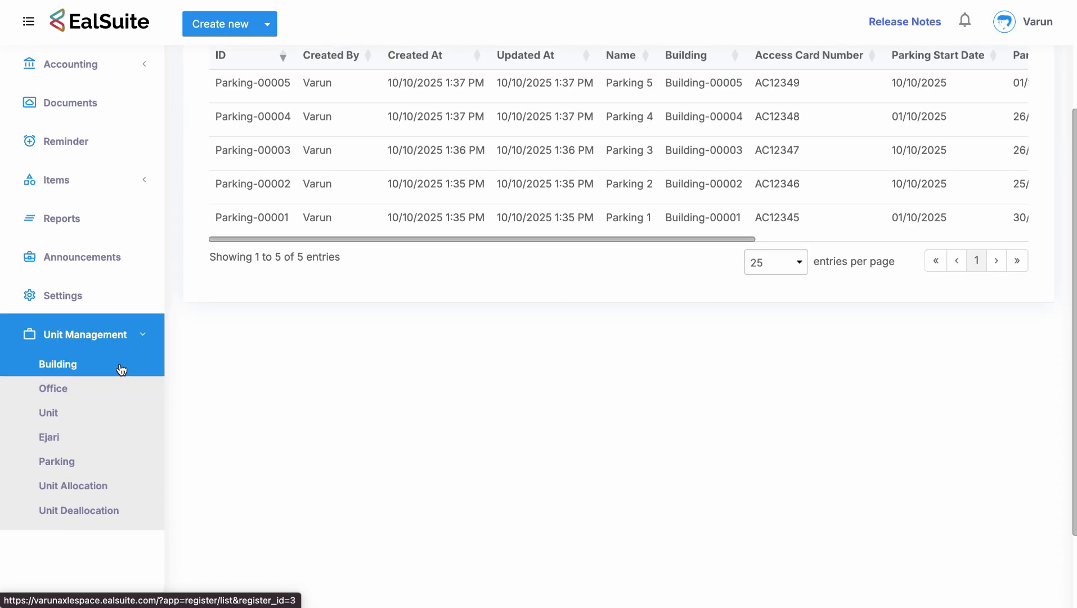
# Add building Building00006 with remarks 'East King Road', save it, and check the new row.
pyautogui.click(1031, 67)
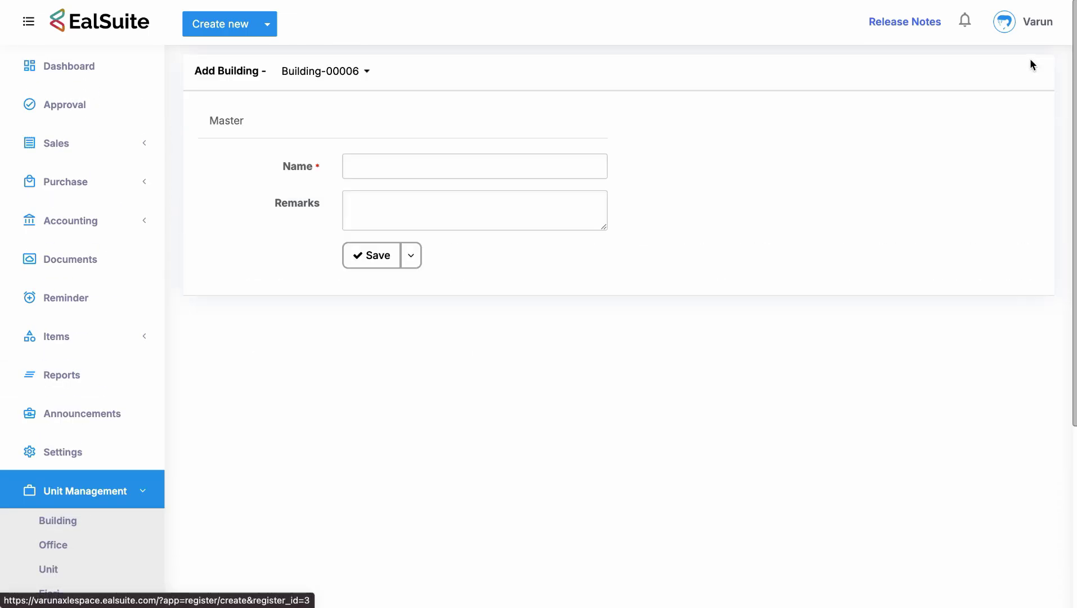
pyautogui.click(482, 153)
pyautogui.write('uilding')
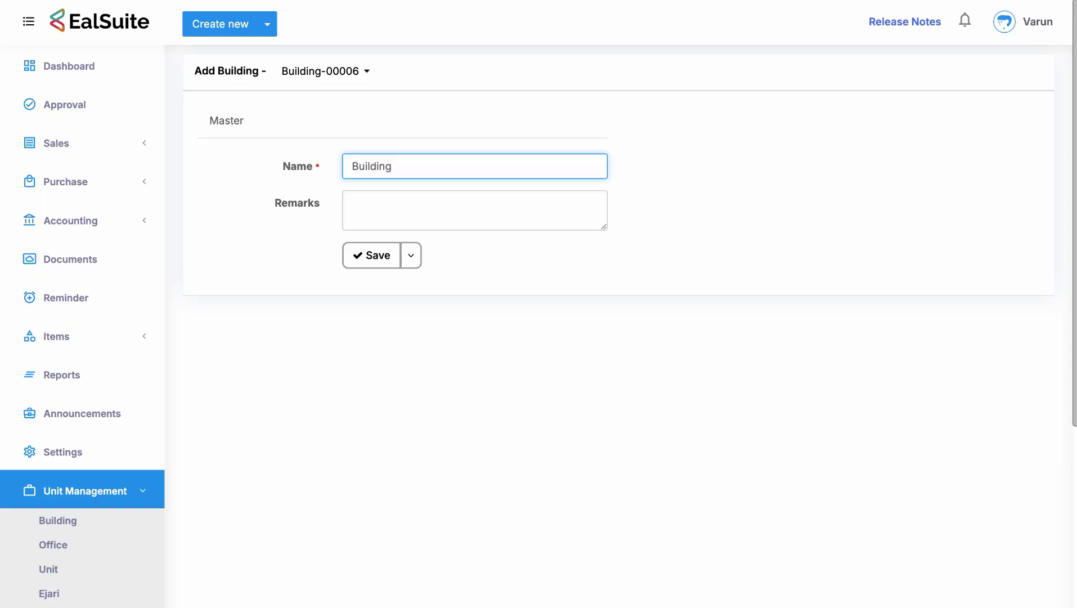
pyautogui.write('00006')
pyautogui.click(433, 204)
pyautogui.write('E')
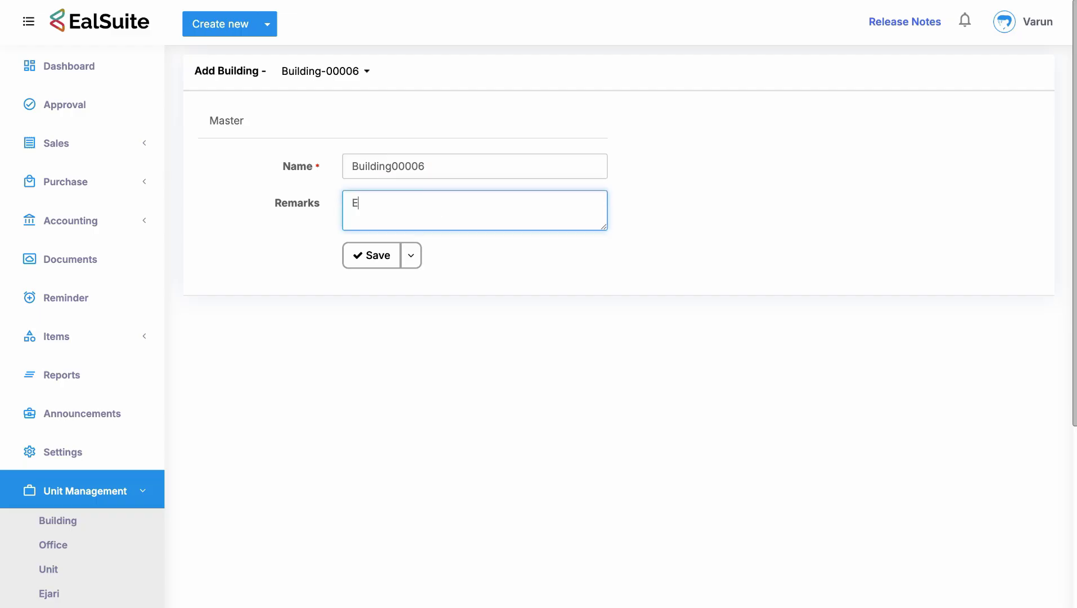
pyautogui.write('ast King Road')
pyautogui.click(360, 260)
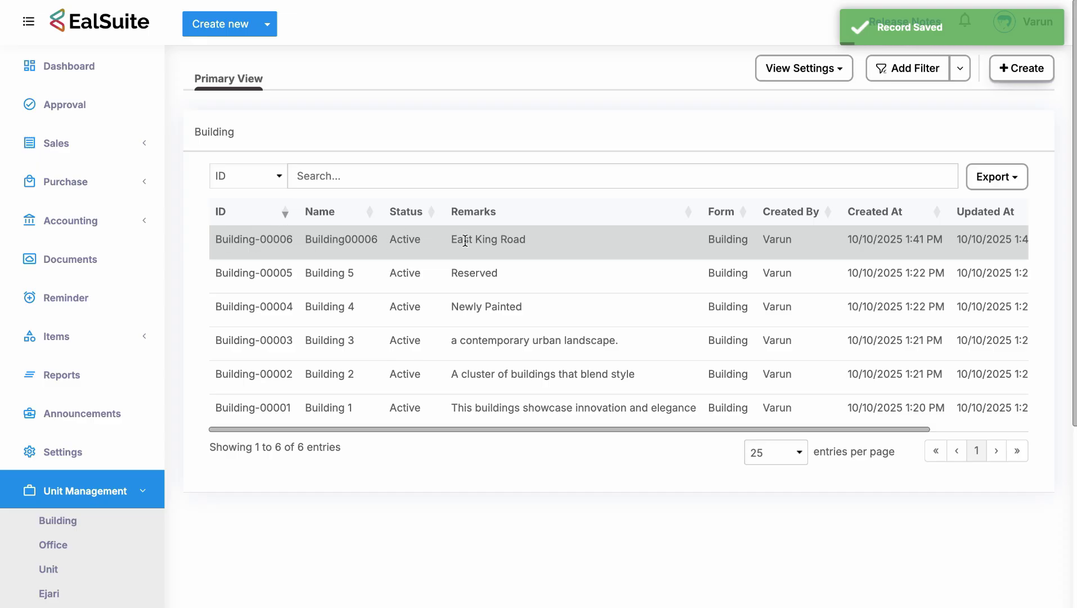
pyautogui.moveTo(449, 239); pyautogui.dragTo(531, 238)
pyautogui.click(531, 238)
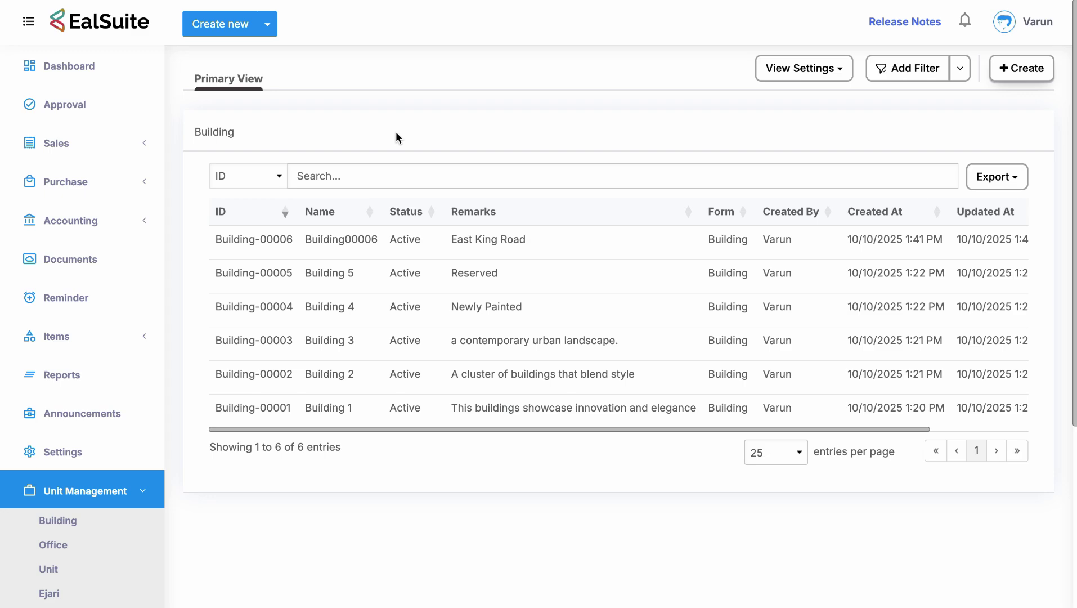
pyautogui.scroll(-5, 396, 135)
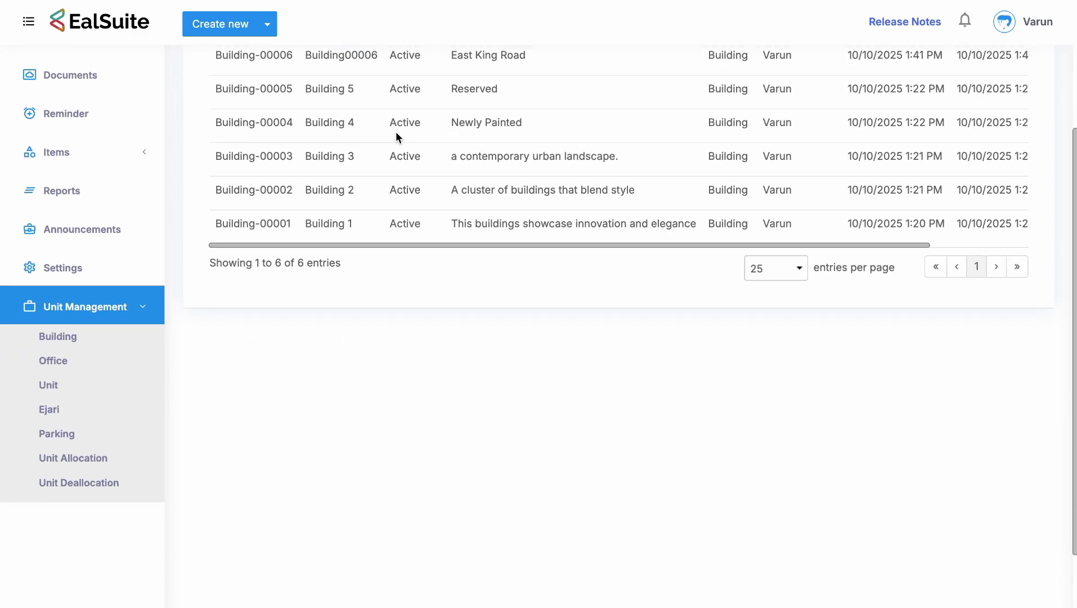
# Start a new Unit Allocation record and leave its empty Customer dropdown unset.
pyautogui.click(127, 402)
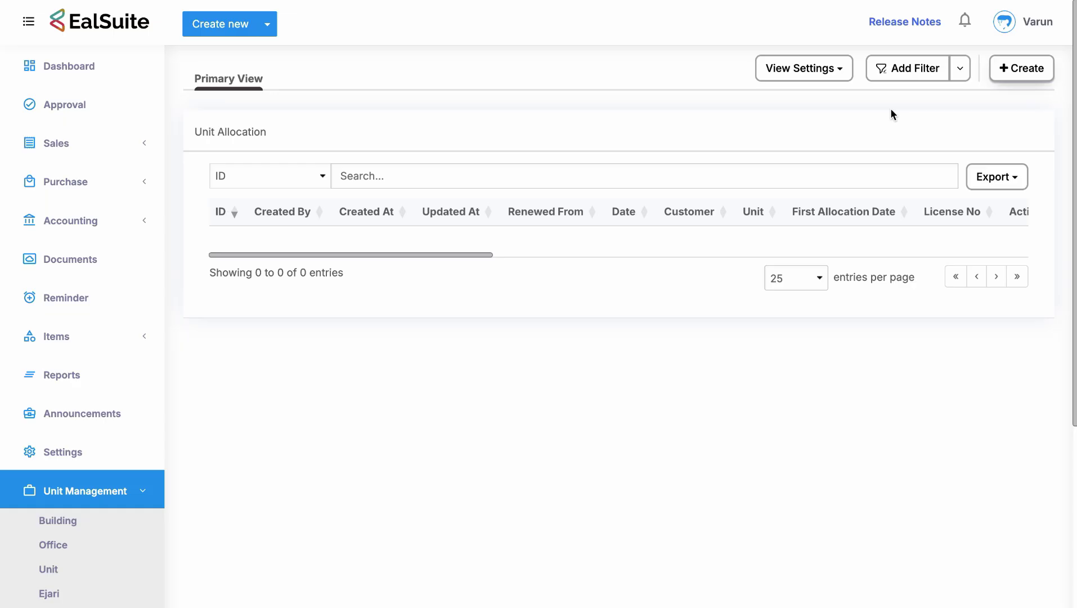
pyautogui.click(1028, 70)
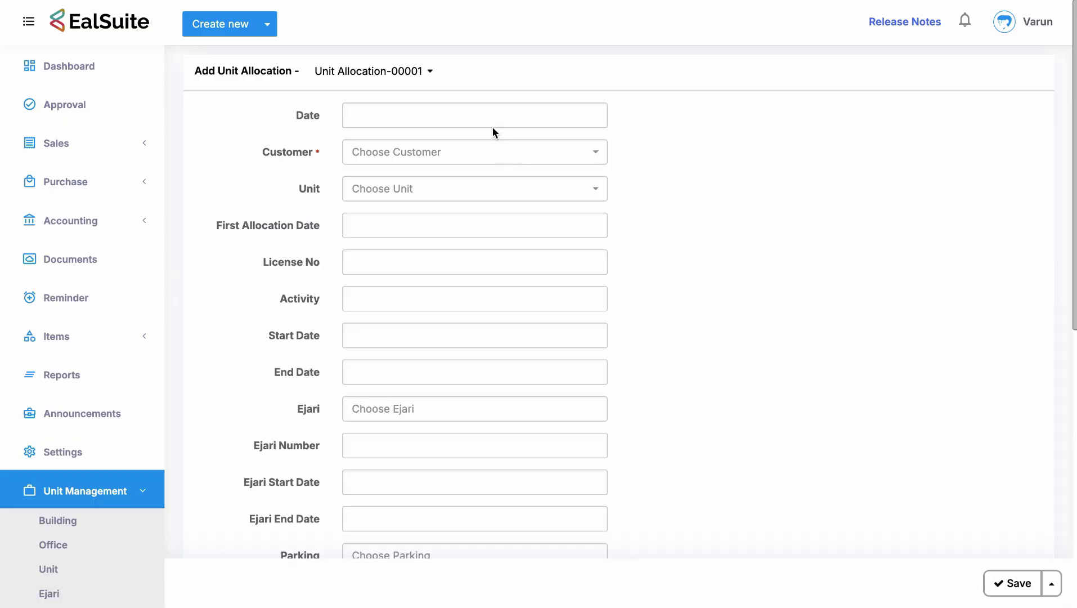
pyautogui.click(488, 152)
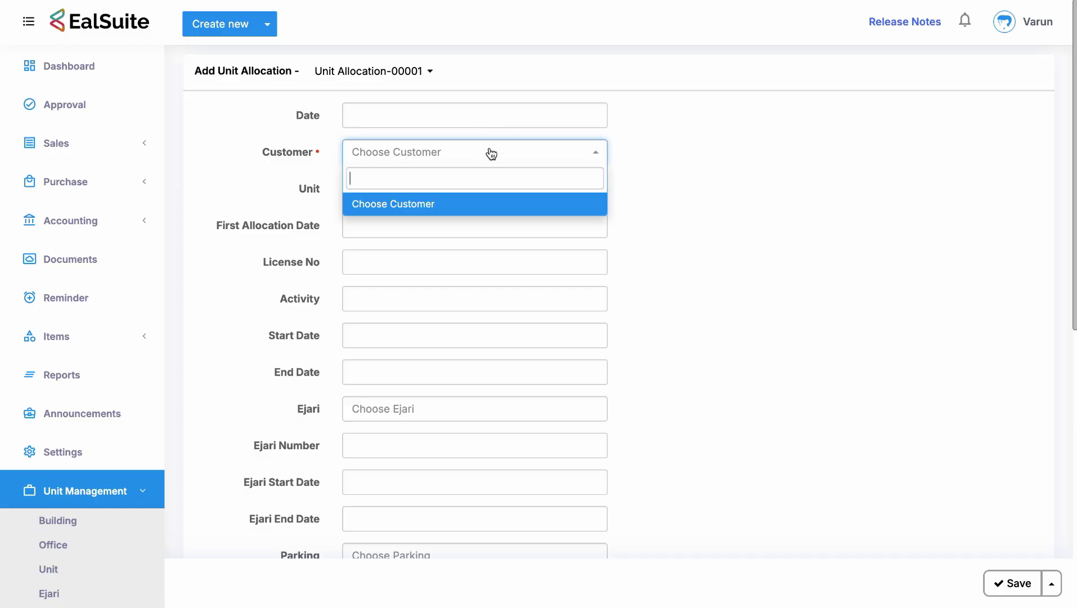
pyautogui.click(488, 151)
pyautogui.click(243, 178)
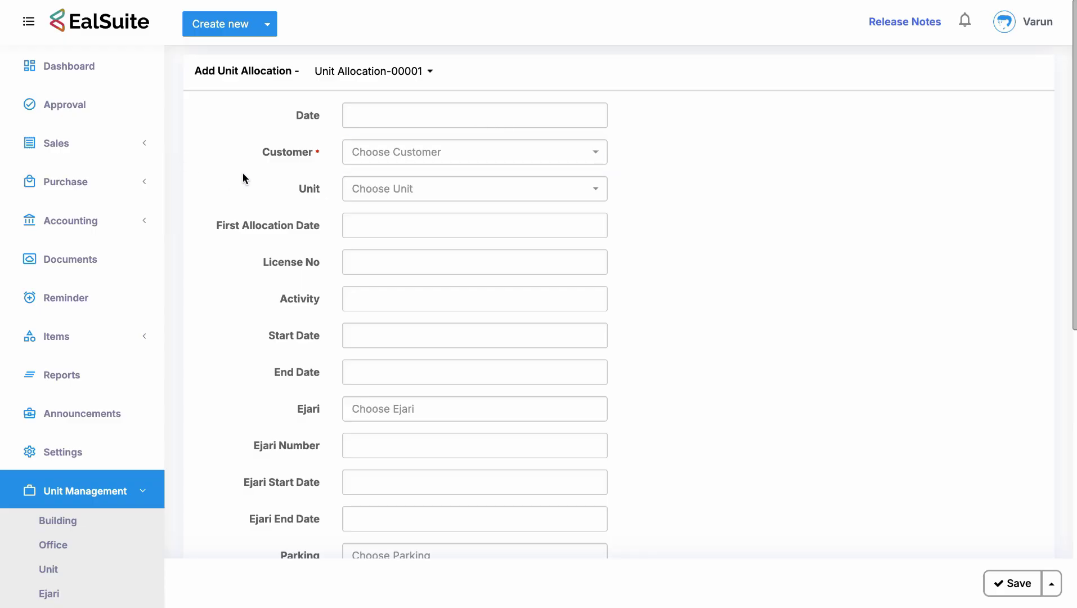
# Check the Unit and Ejari choices without picking any, then switch to the Form Rules, Guardian notes.
pyautogui.click(376, 186)
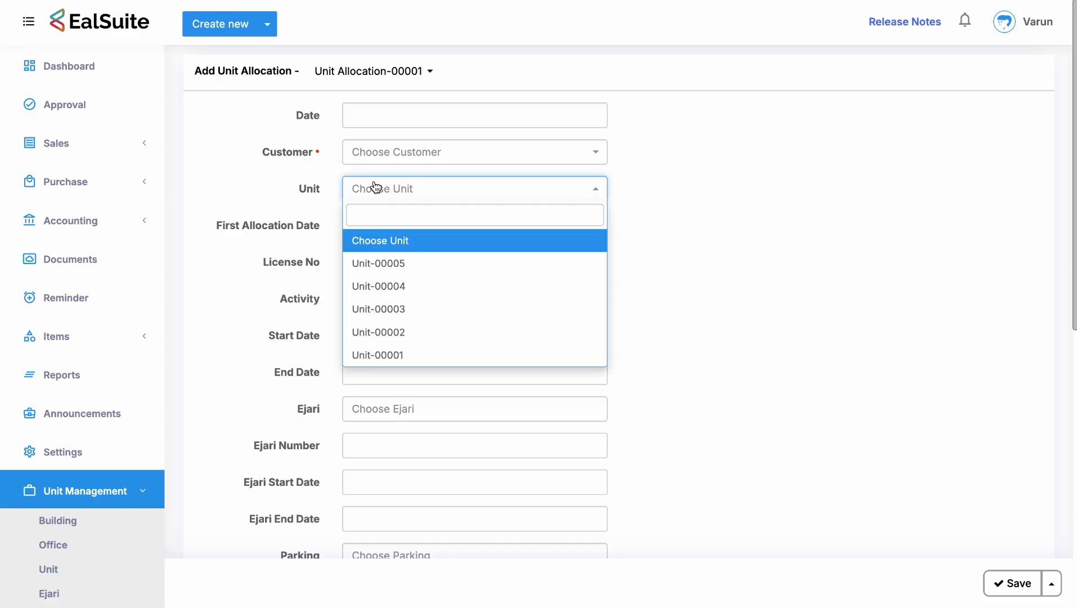
pyautogui.click(386, 244)
pyautogui.scroll(-5, 386, 244)
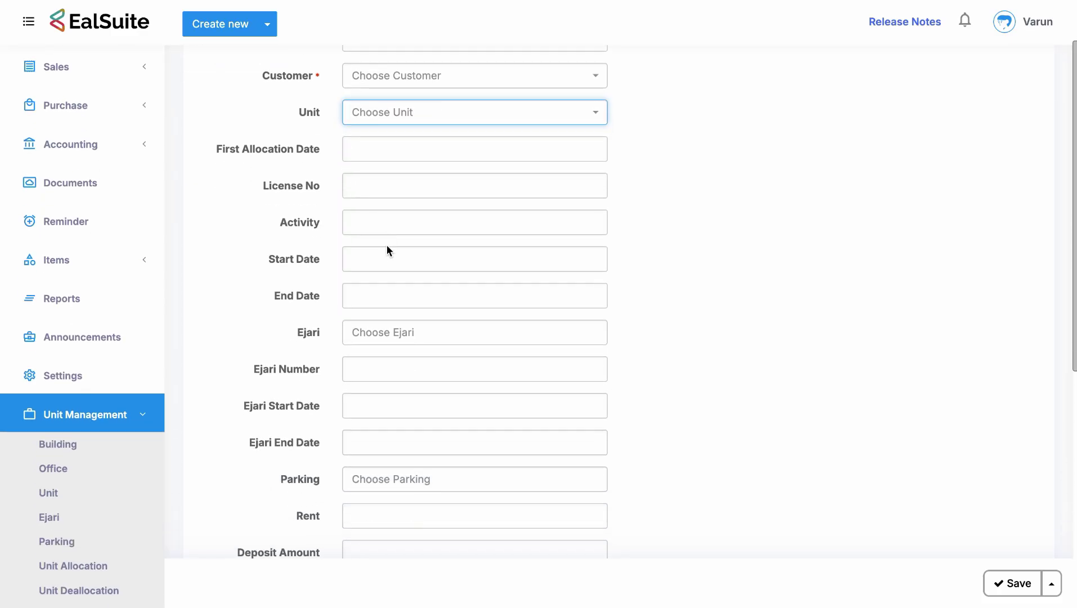
pyautogui.scroll(-1, 387, 248)
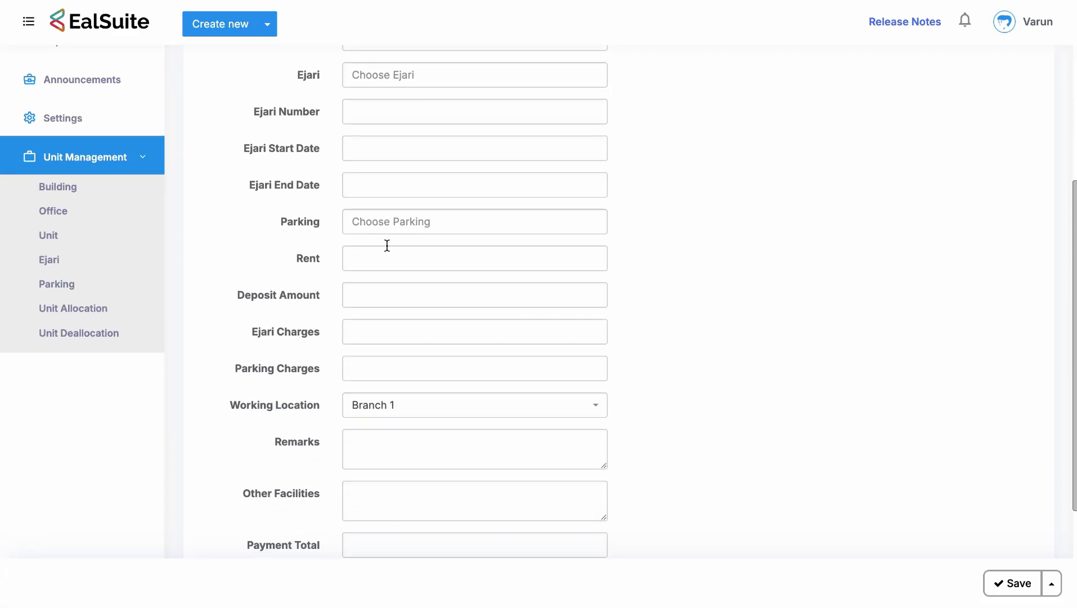
pyautogui.click(361, 75)
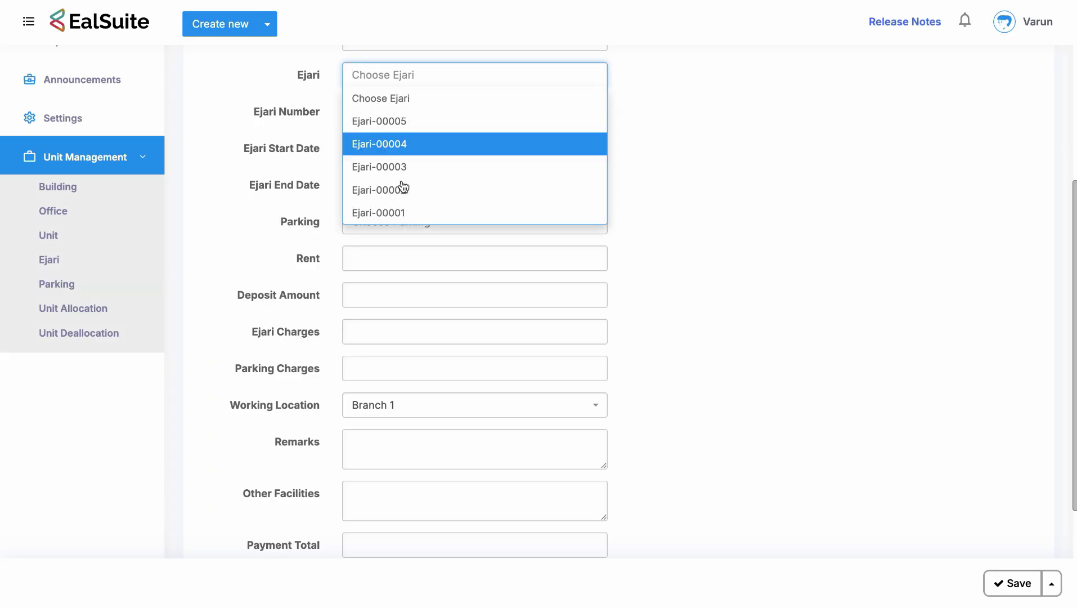
pyautogui.click(649, 206)
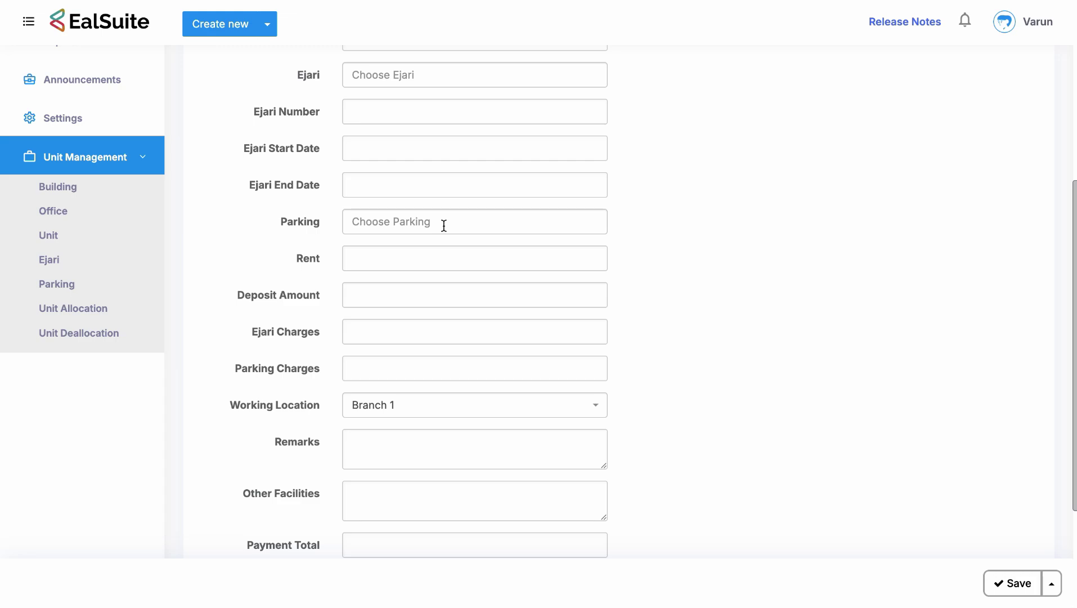
pyautogui.scroll(-3, 442, 223)
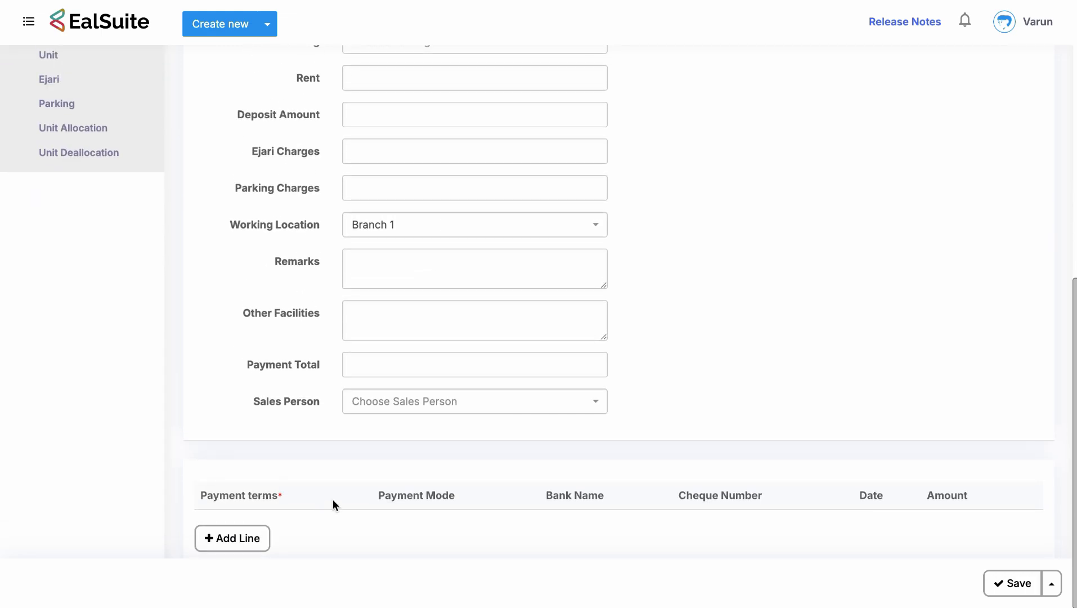
pyautogui.scroll(9, 333, 499)
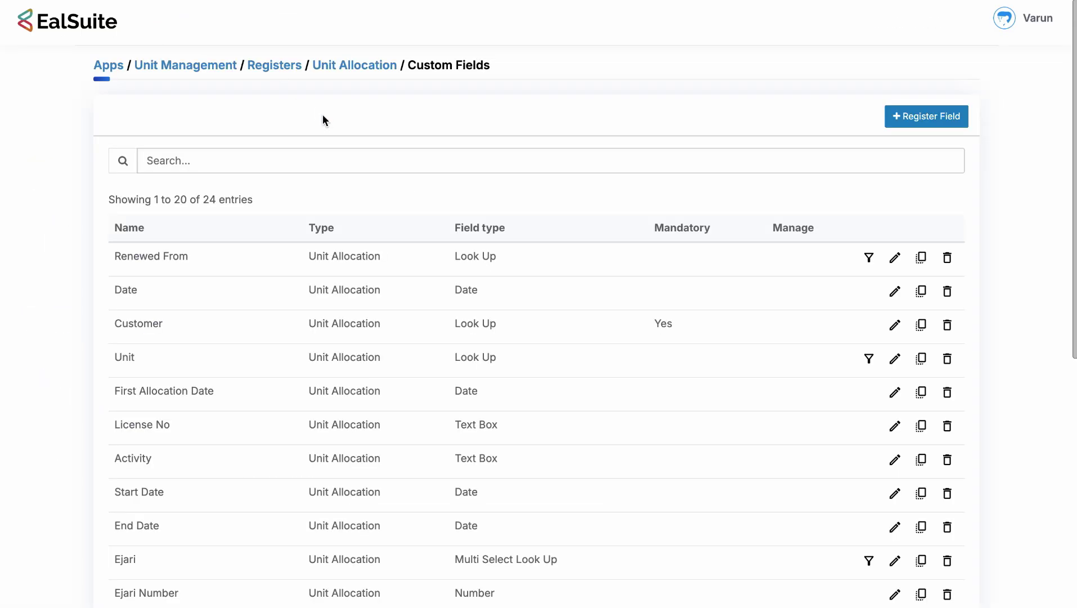
pyautogui.hotkey('ctrl', 'Right')
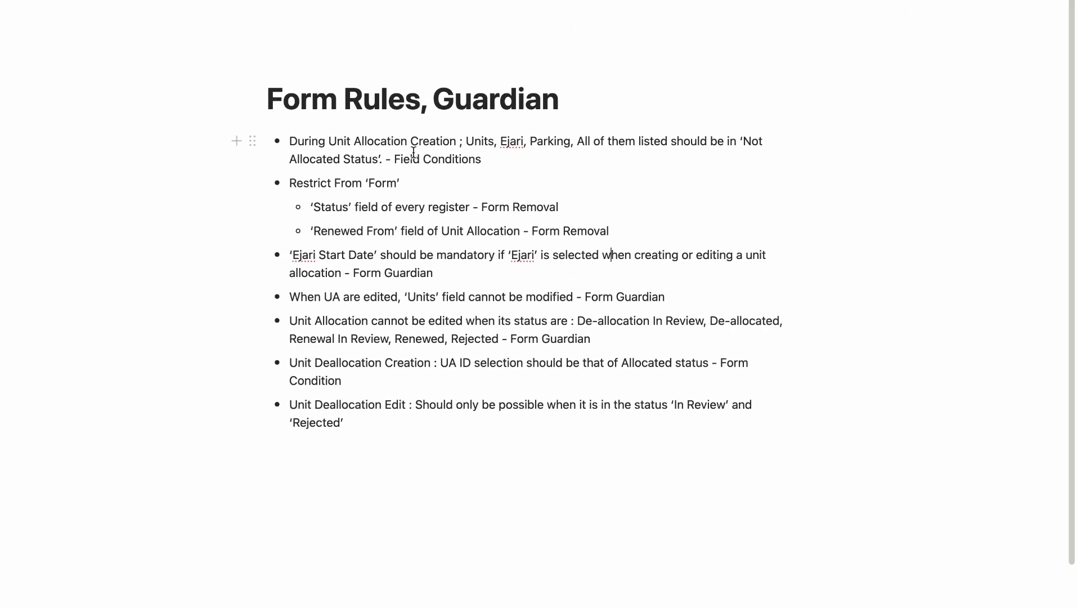
# Highlight 'Unit Allocation Creation' in the first Notion rule, then return to EalSuite.
pyautogui.moveTo(329, 141); pyautogui.dragTo(454, 147)
pyautogui.click(510, 142)
pyautogui.hotkey('ctrl', 'Left')
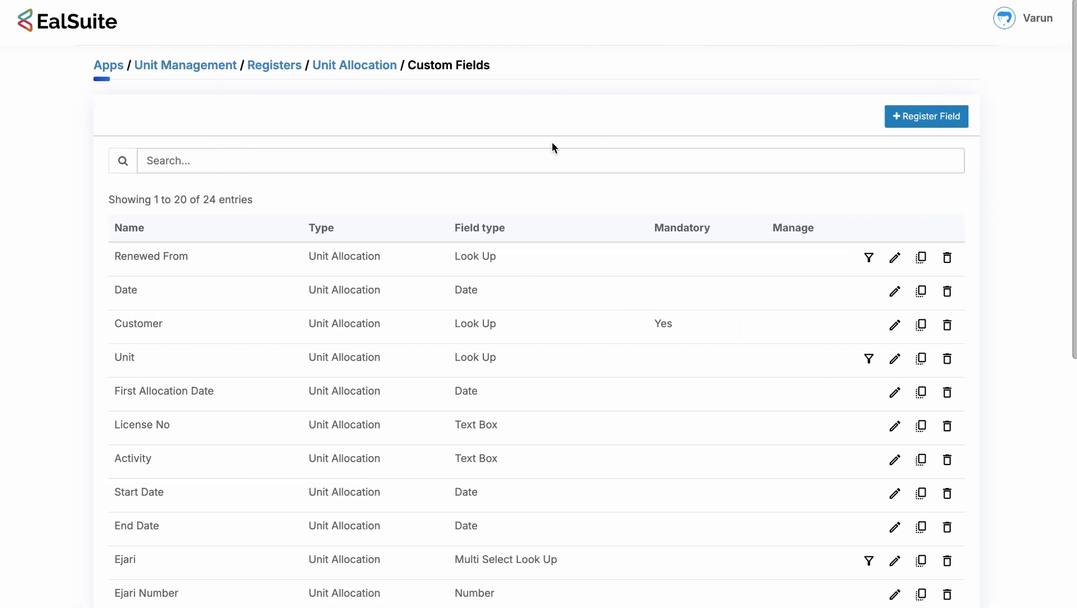
# Review the Unit field's condition, keeping status Not Allocated, and the Ejari field's conditions.
pyautogui.scroll(-1, 566, 176)
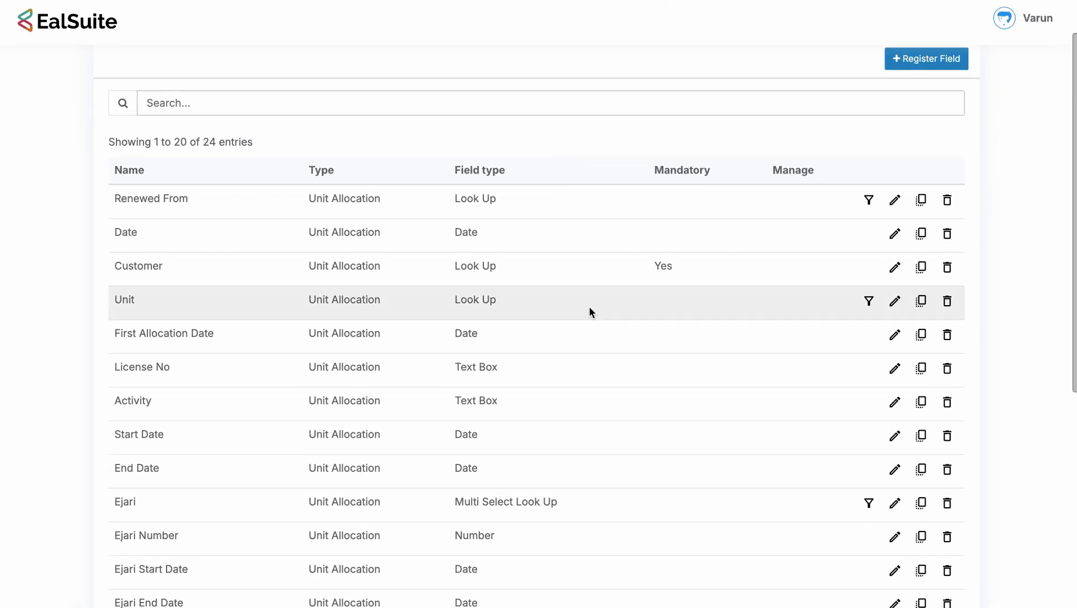
pyautogui.click(868, 304)
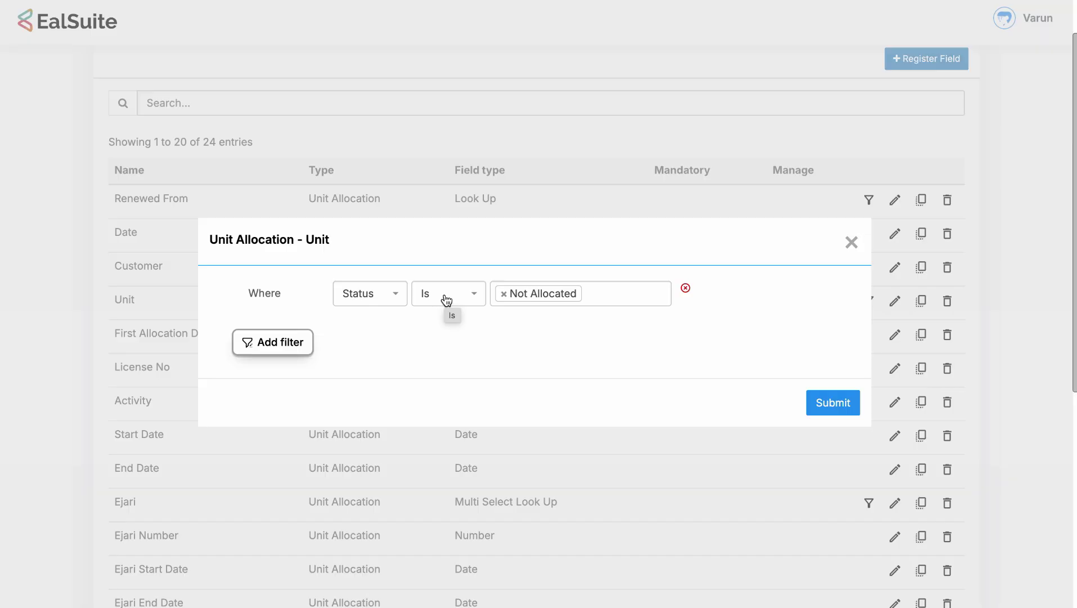
pyautogui.click(582, 292)
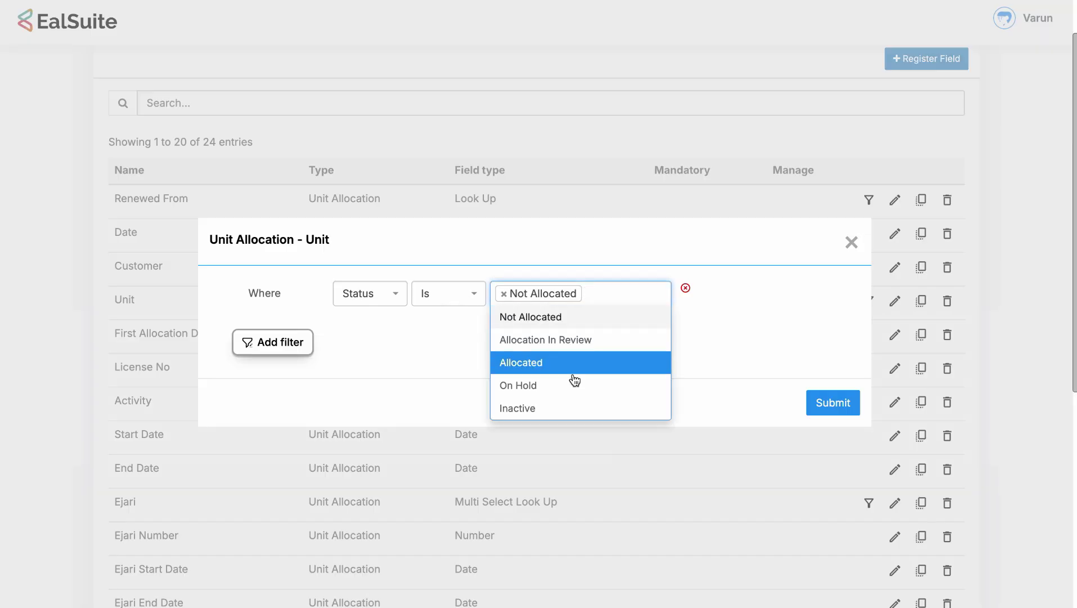
pyautogui.click(719, 354)
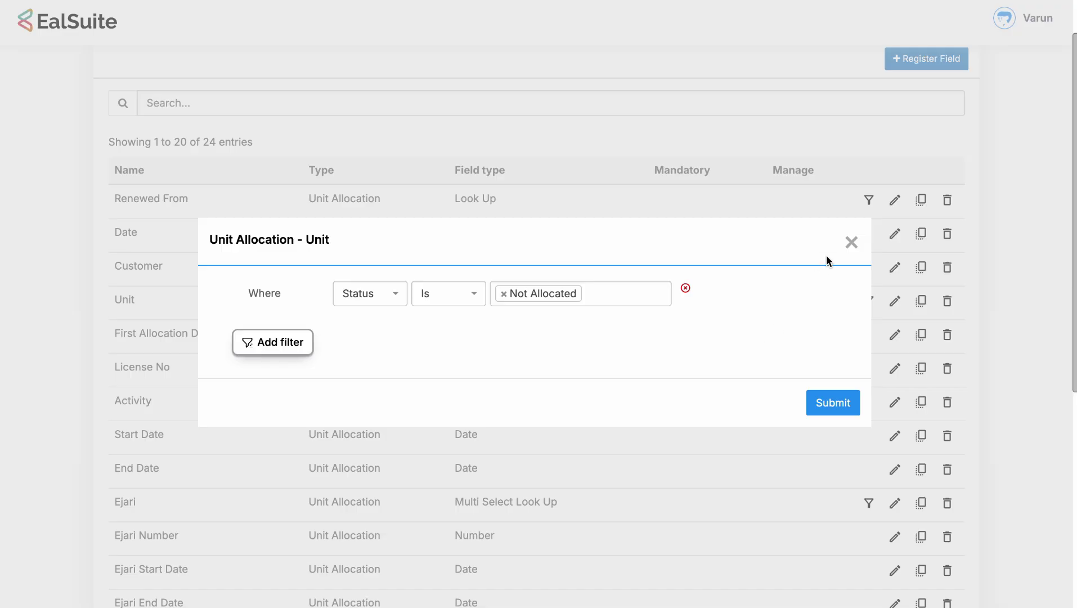
pyautogui.click(849, 243)
pyautogui.scroll(-2, 836, 307)
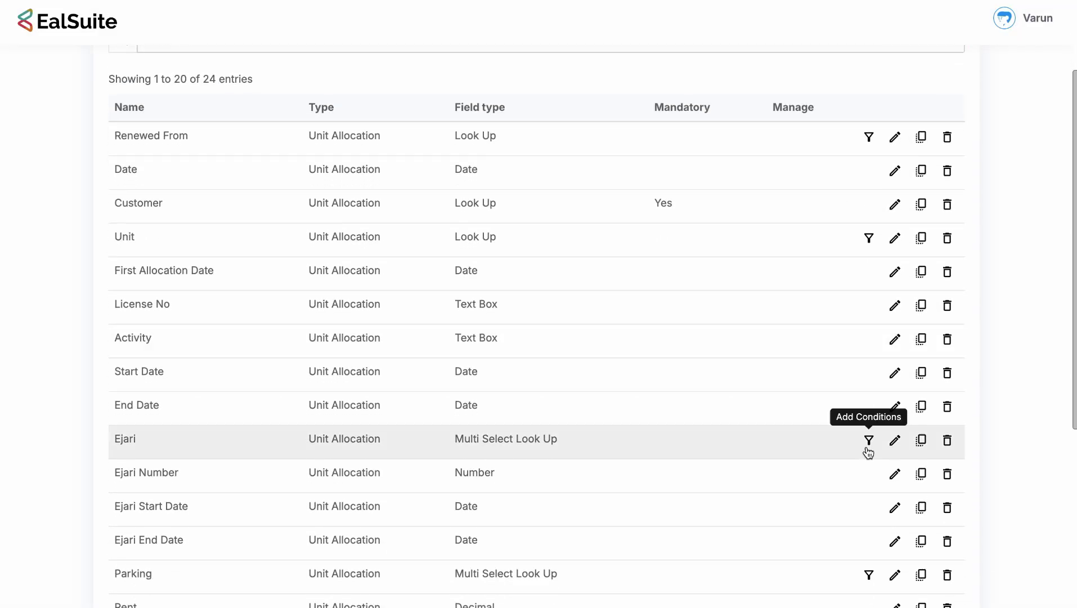
pyautogui.click(867, 447)
pyautogui.click(852, 243)
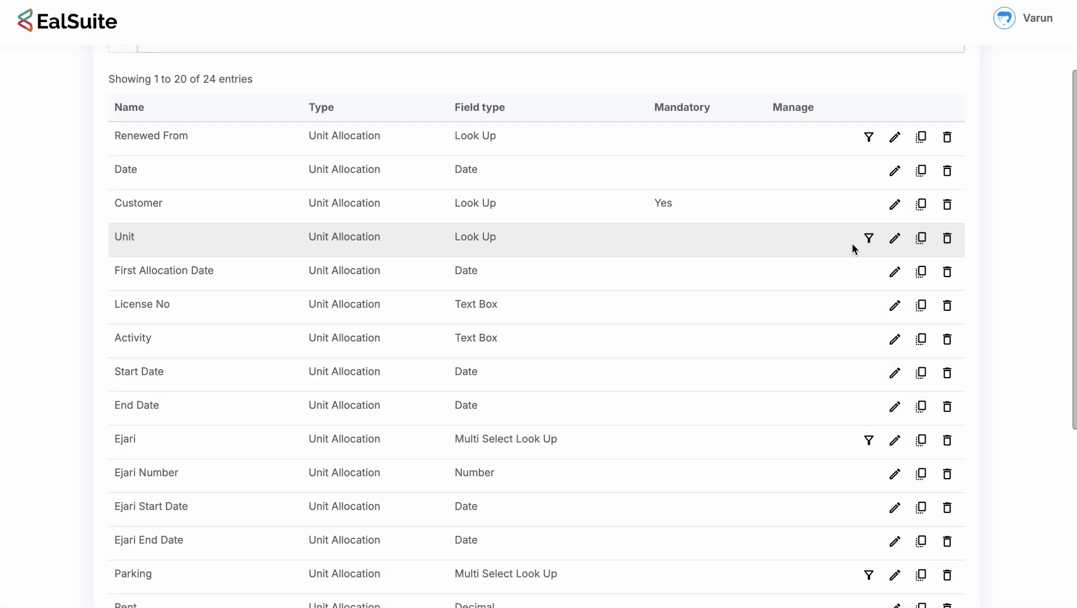
pyautogui.scroll(3, 824, 168)
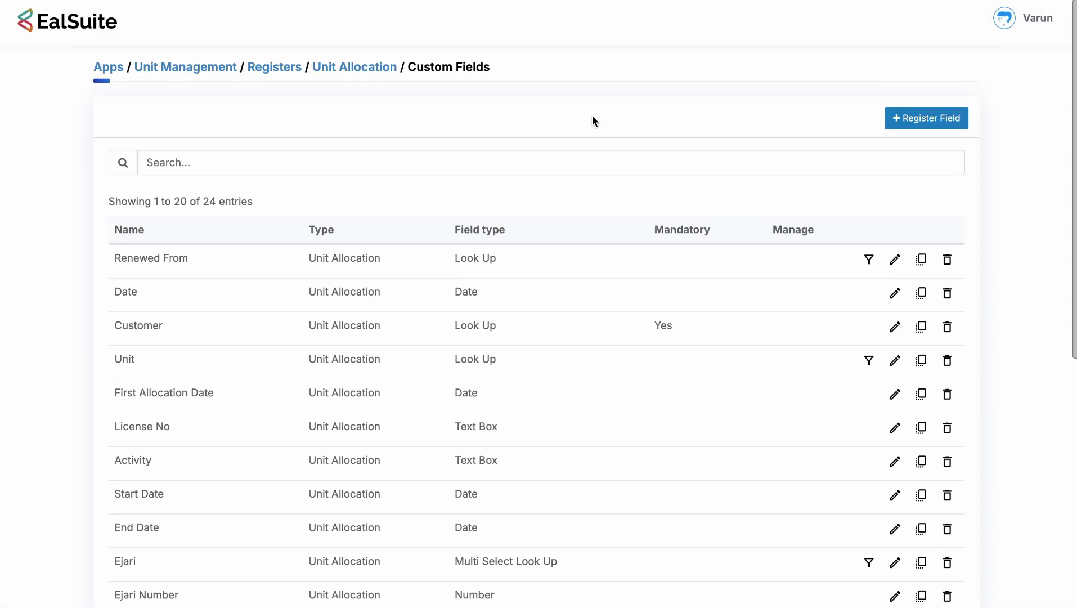
# Open the Unit Allocation form's Form Guardian rules, then switch to the notes desktop.
pyautogui.click(392, 74)
pyautogui.click(120, 169)
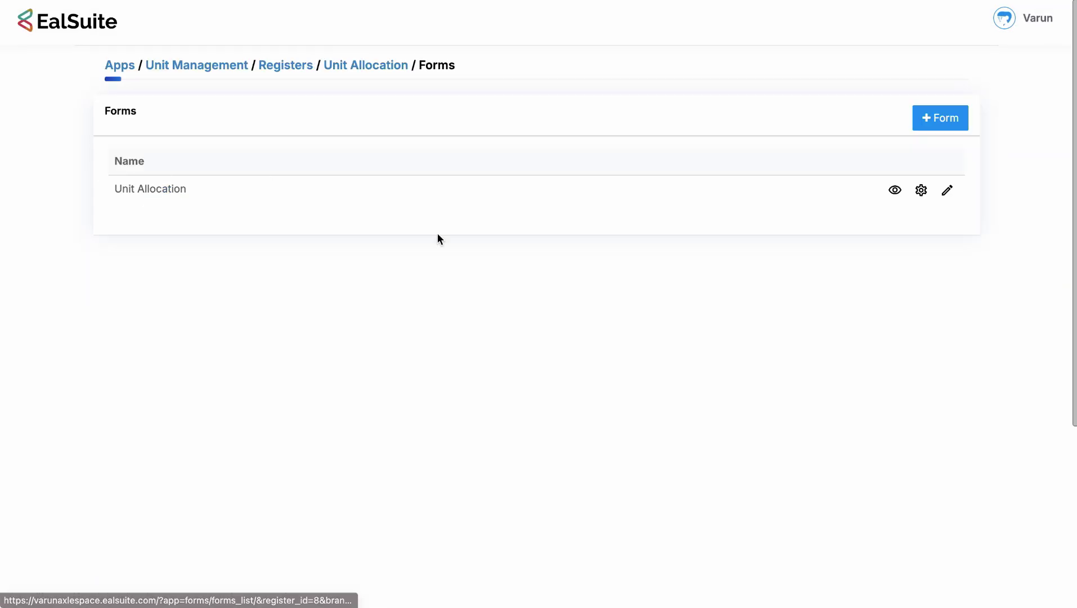
pyautogui.click(920, 190)
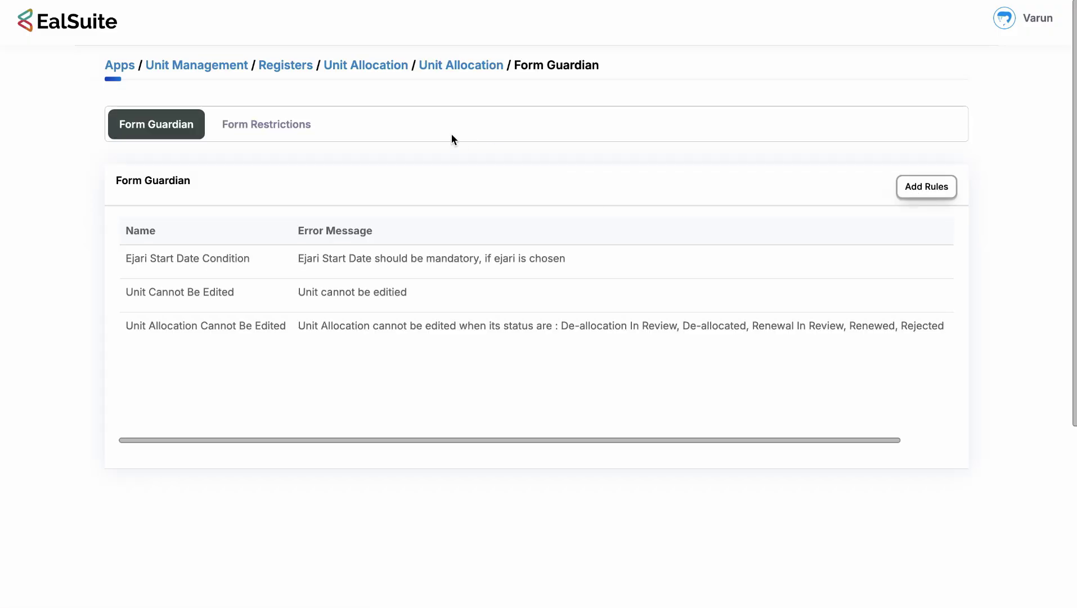
pyautogui.hotkey('ctrl', 'Right')
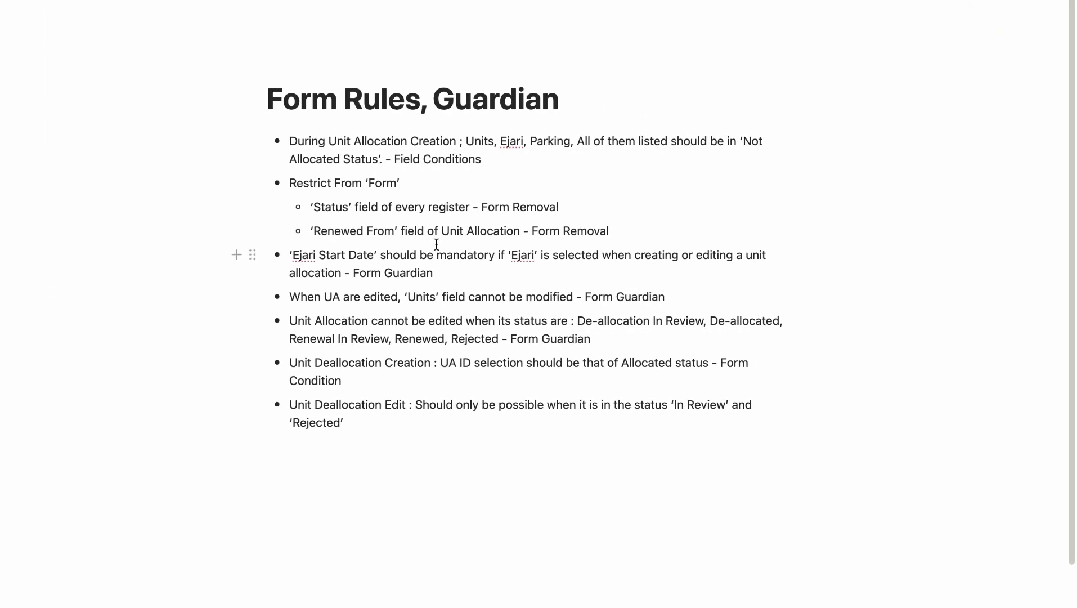
pyautogui.moveTo(293, 254); pyautogui.dragTo(511, 255)
pyautogui.click(541, 252)
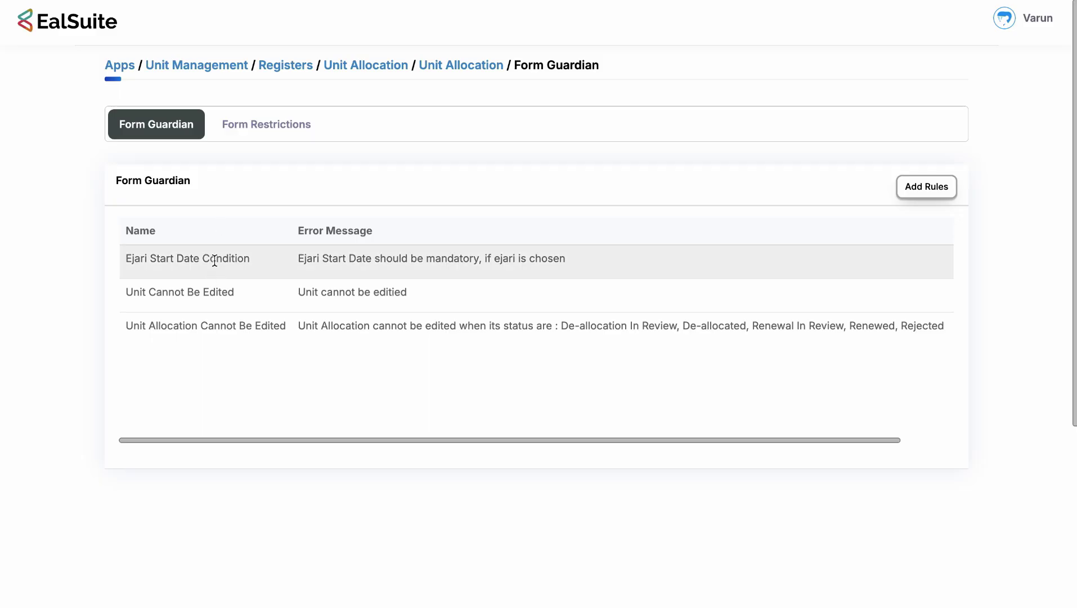
pyautogui.hscroll(2, 324, 285)
pyautogui.hscroll(-2, 325, 285)
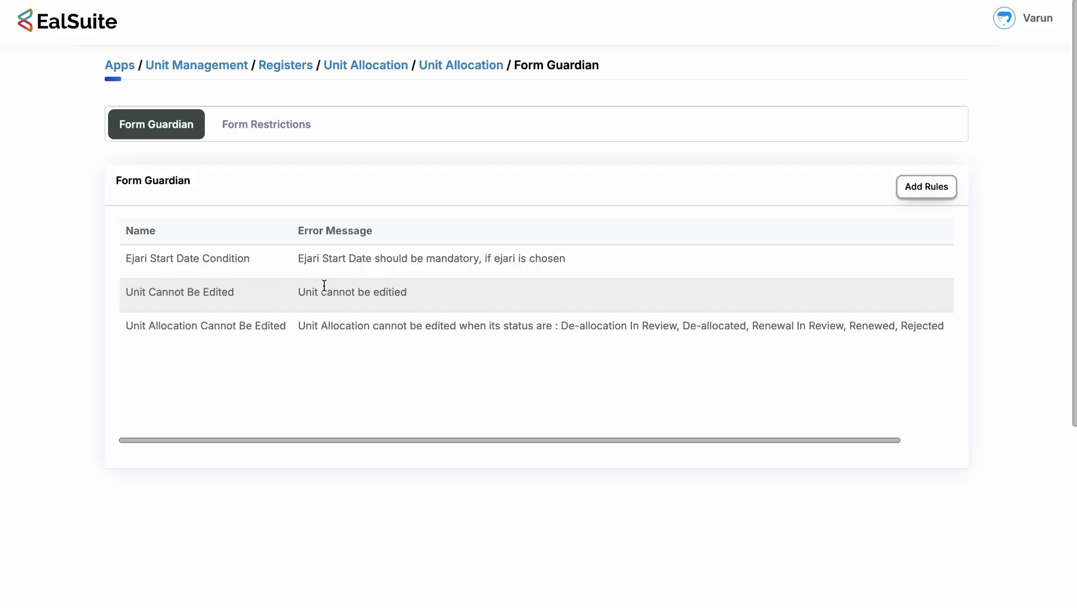
pyautogui.hscroll(2, 846, 287)
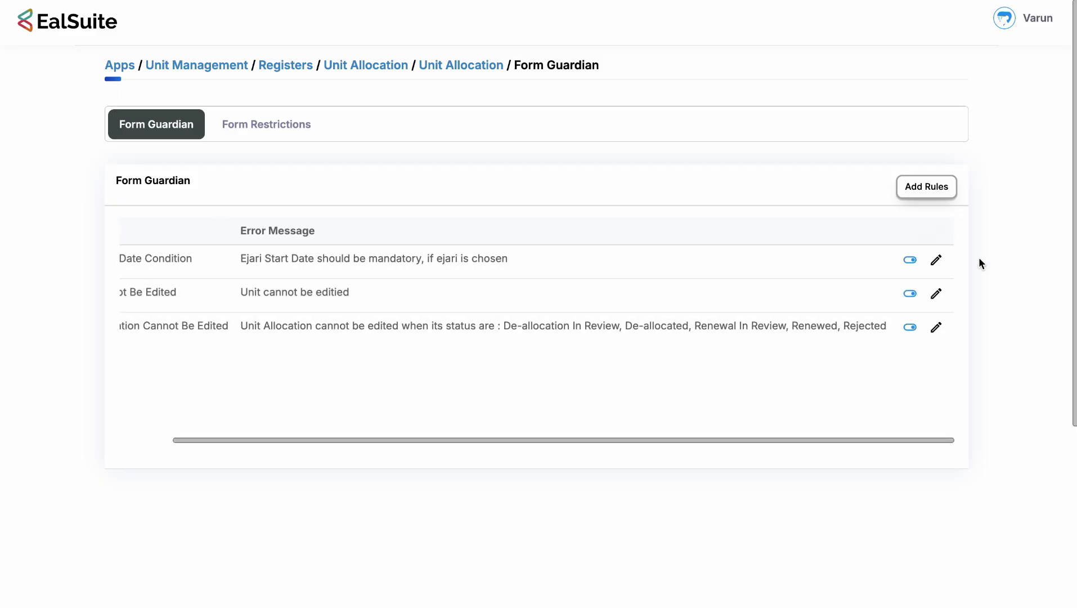
pyautogui.click(936, 259)
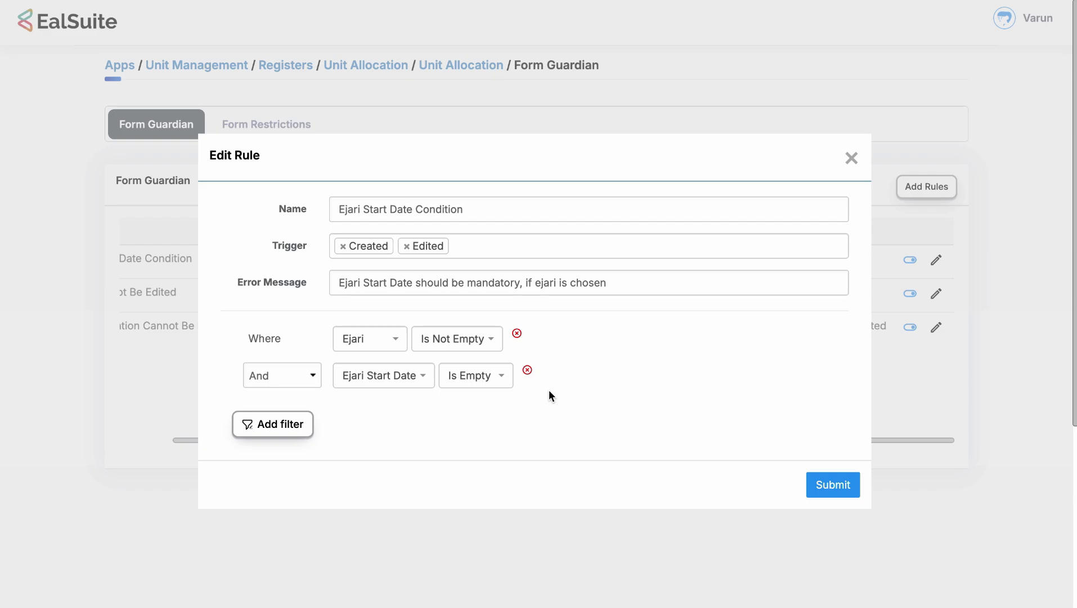
pyautogui.click(847, 161)
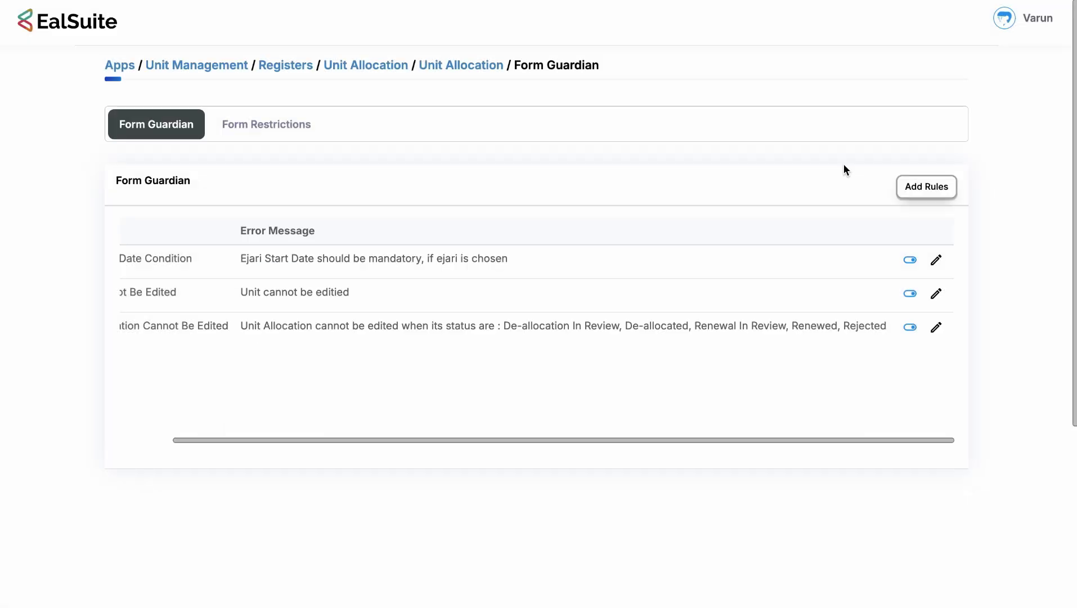
pyautogui.click(936, 328)
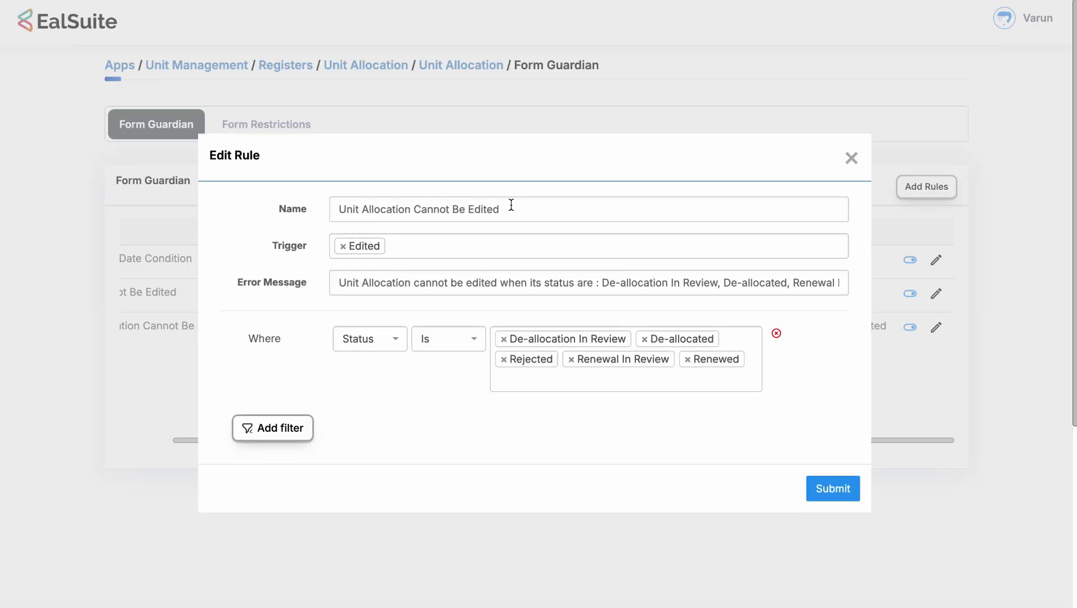
pyautogui.click(610, 281)
pyautogui.moveTo(611, 280); pyautogui.dragTo(812, 291)
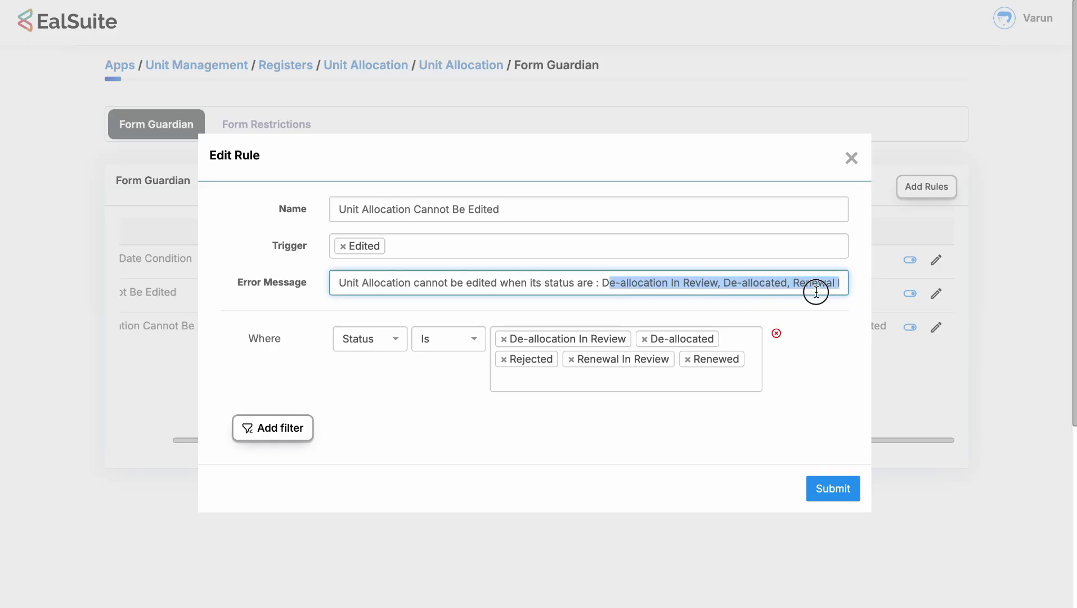
pyautogui.click(764, 282)
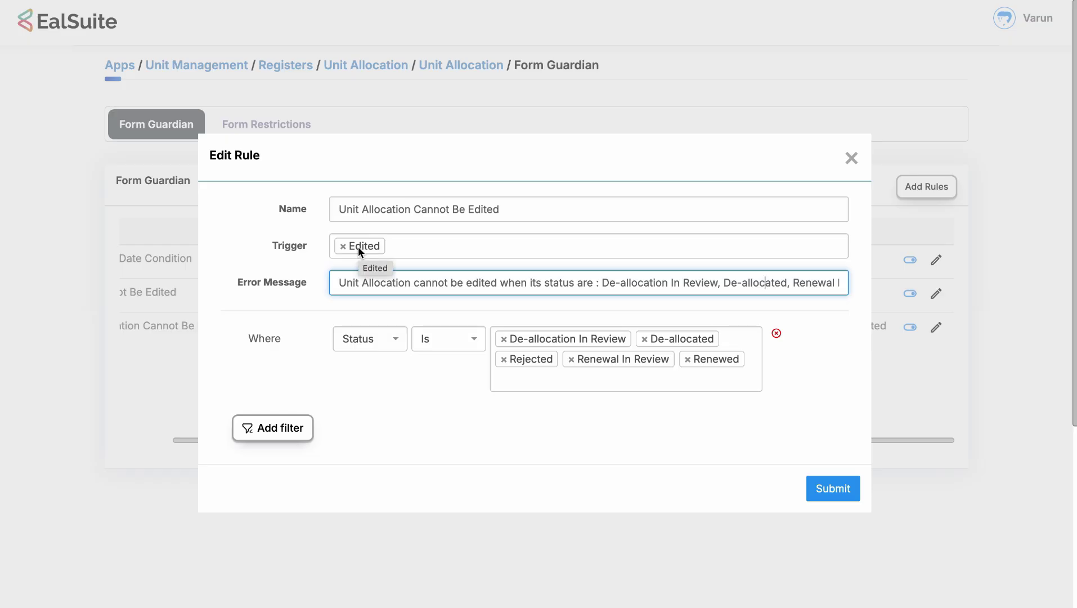
pyautogui.click(850, 158)
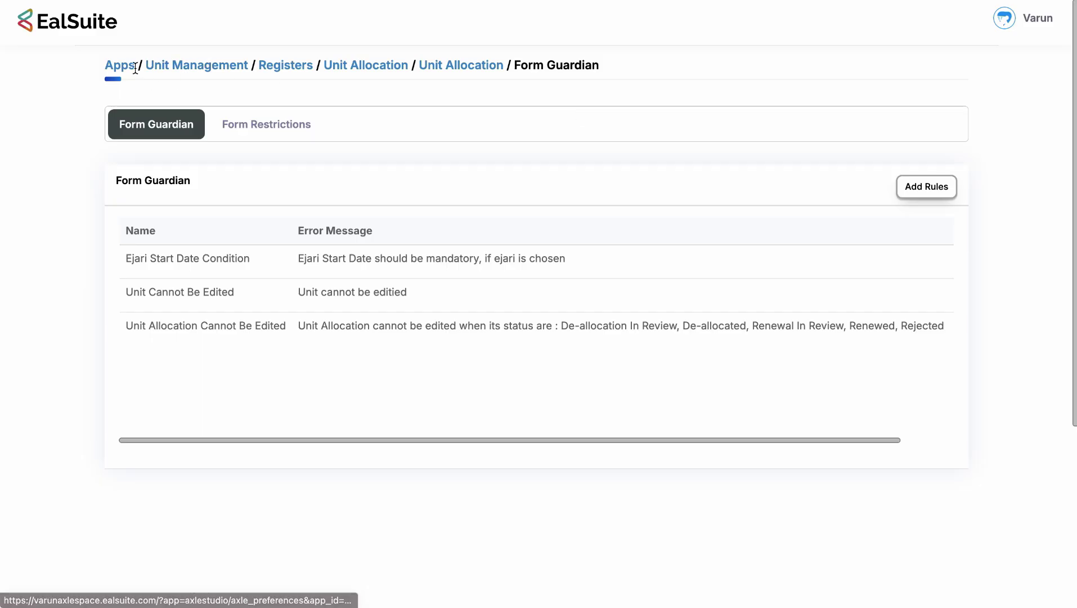
# Return to the Unit Management app settings and open its Workflow page.
pyautogui.click(214, 63)
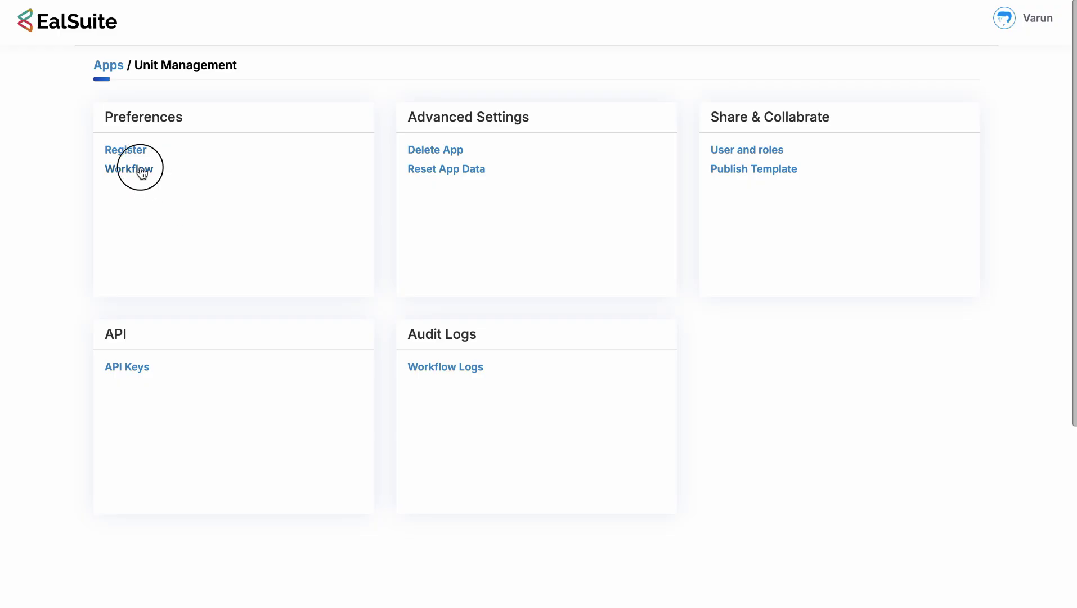
pyautogui.click(141, 170)
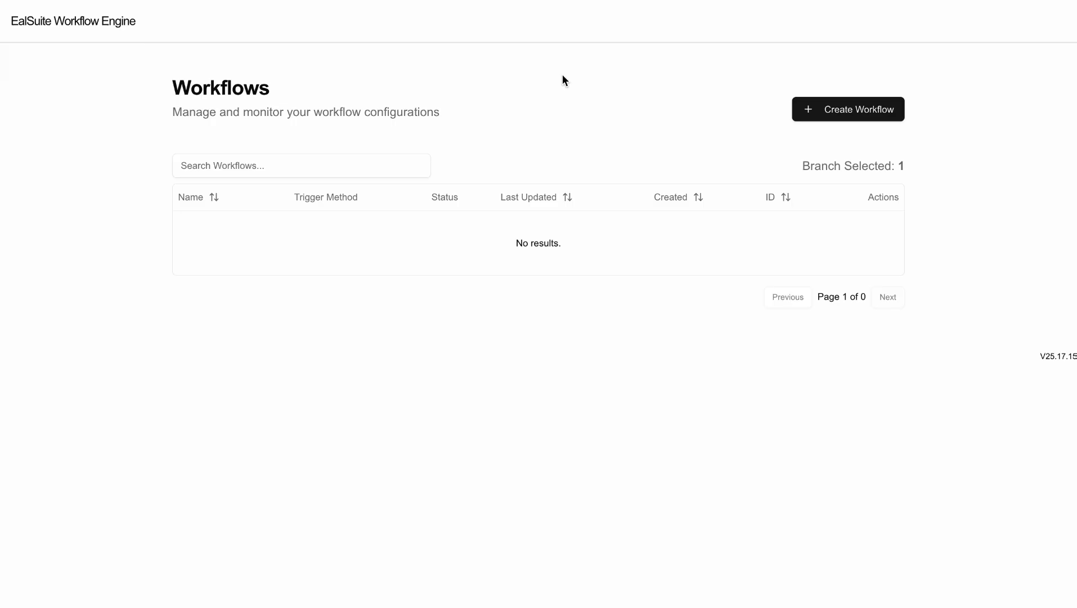
# Create a new workflow triggered by Record created on the Unit Allocation register.
pyautogui.click(862, 110)
pyautogui.click(392, 294)
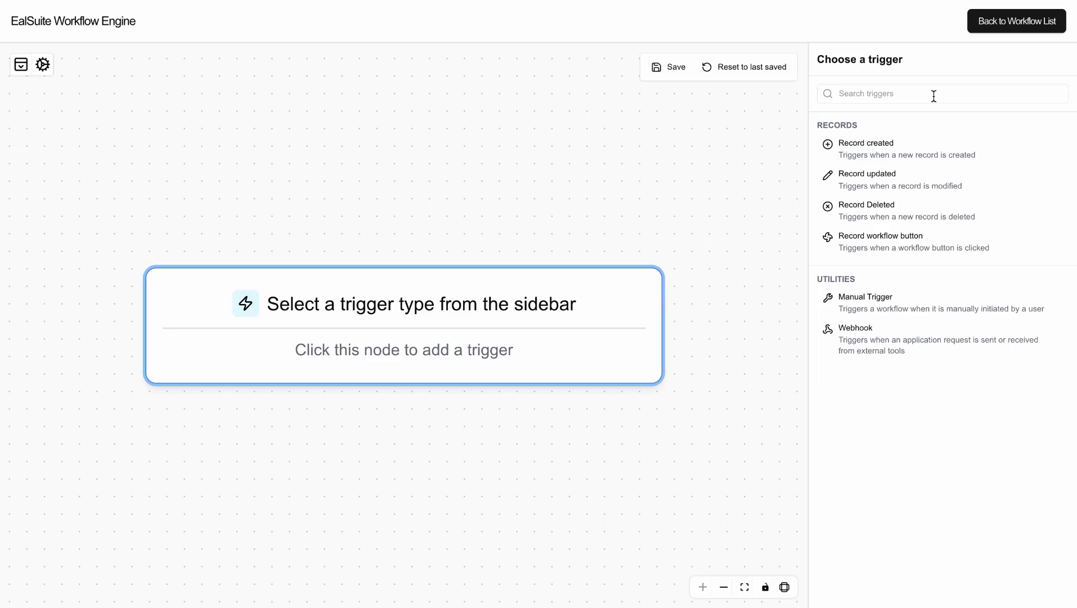
pyautogui.click(935, 148)
pyautogui.click(911, 183)
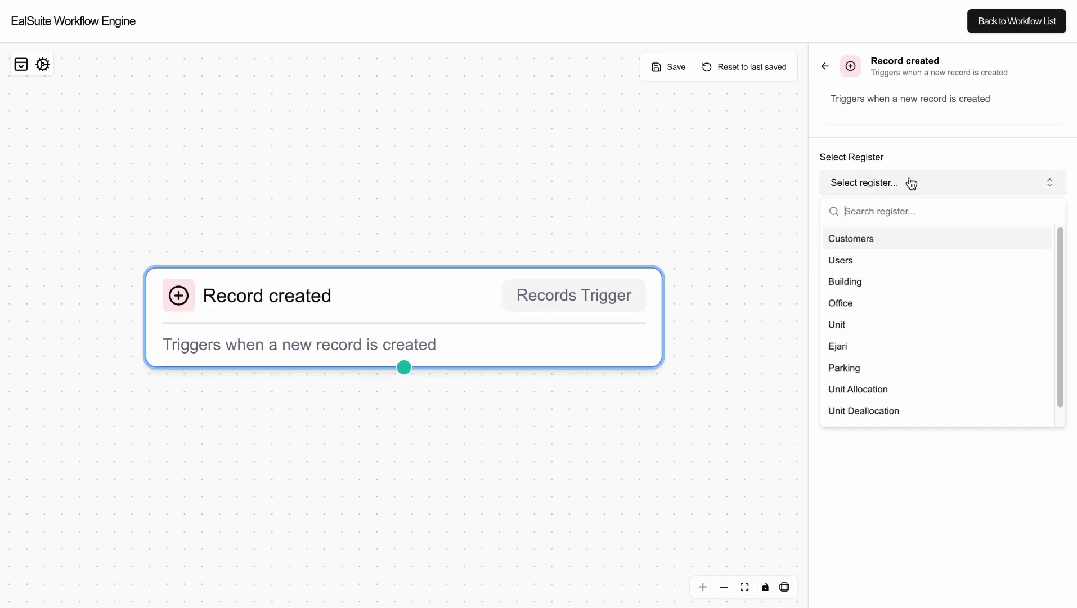
pyautogui.click(873, 388)
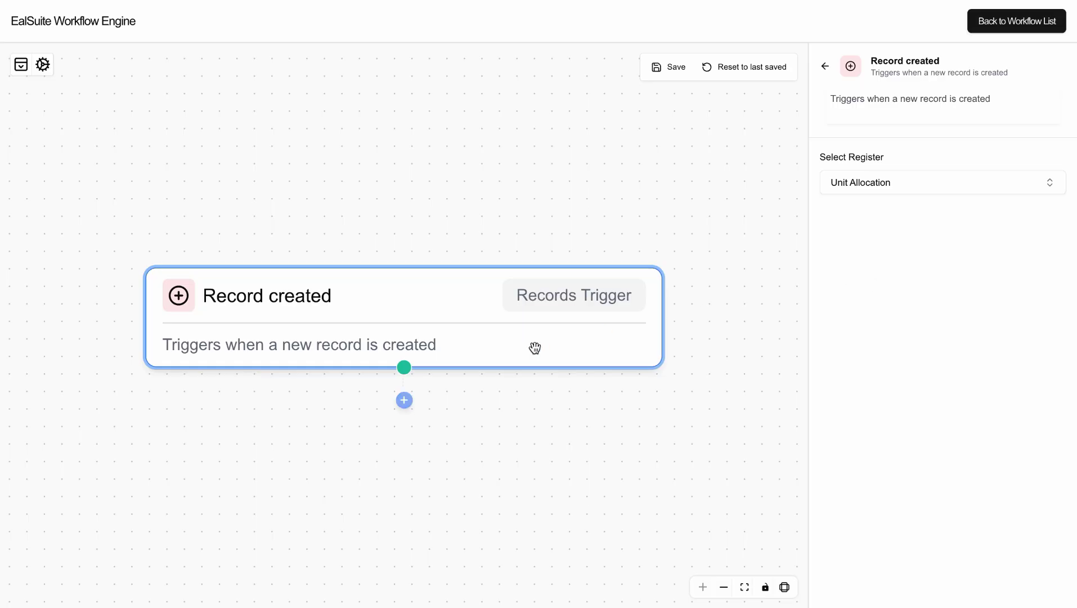
pyautogui.click(623, 137)
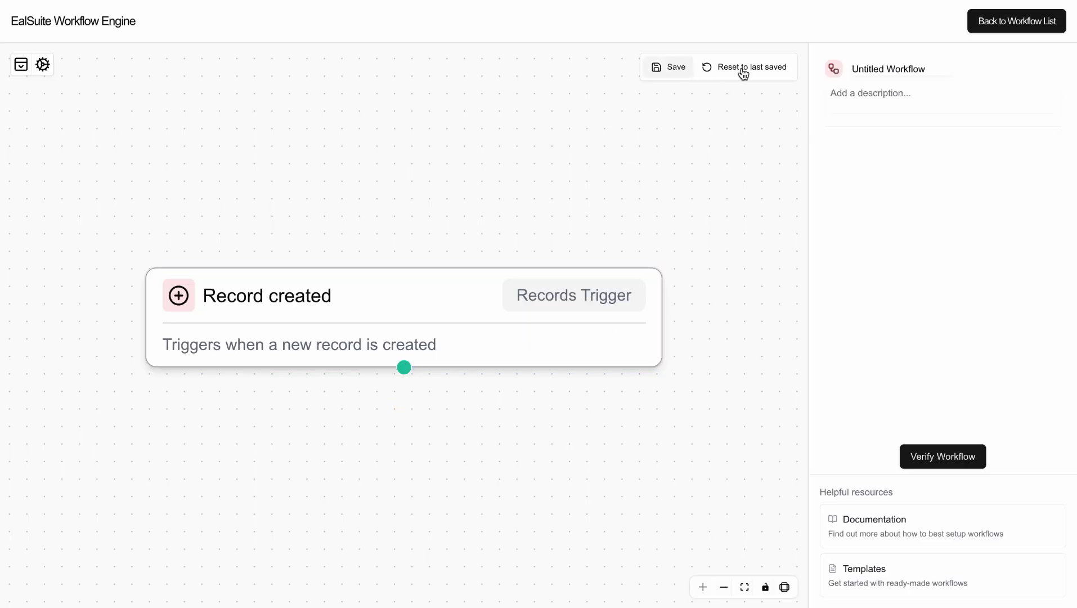
# Name the workflow 'Unit Allocation Creation', save it, and add an action step after the trigger.
pyautogui.click(869, 70)
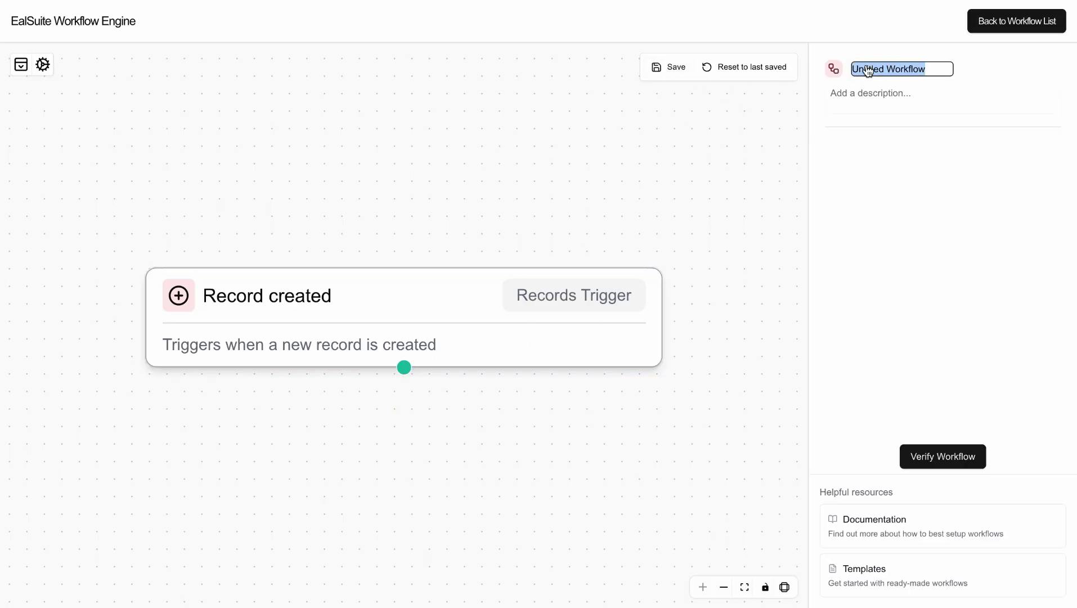
pyautogui.write('Unit Allo')
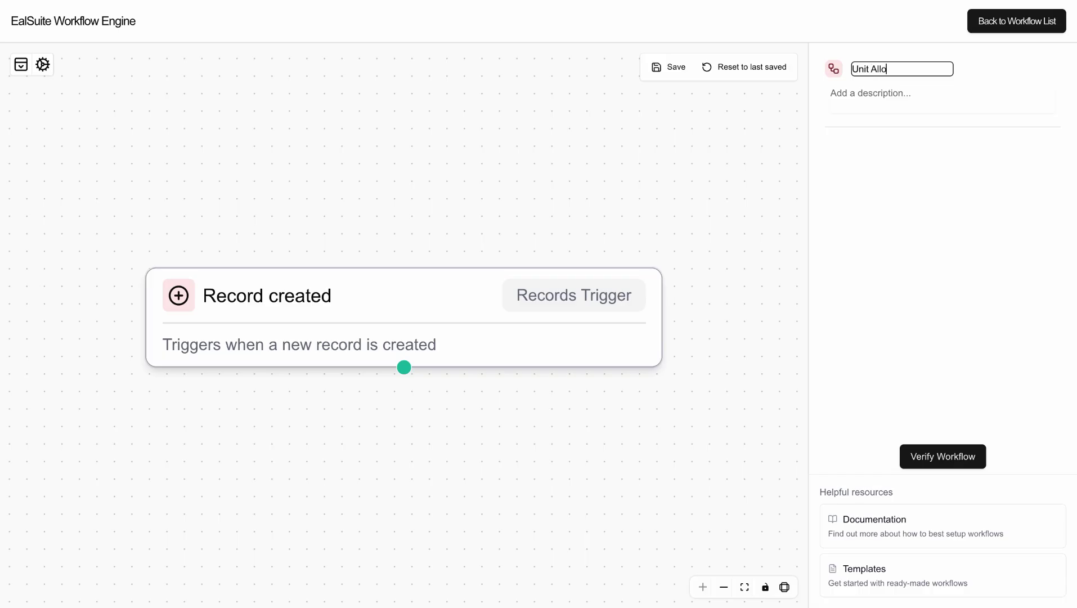
pyautogui.write('cation Creation')
pyautogui.click(731, 112)
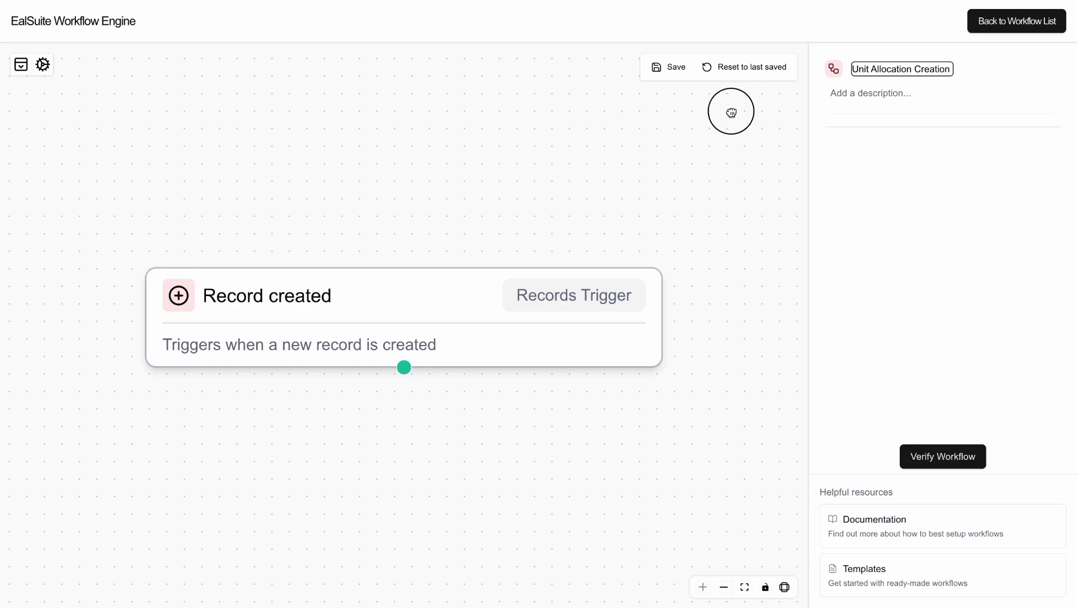
pyautogui.click(676, 69)
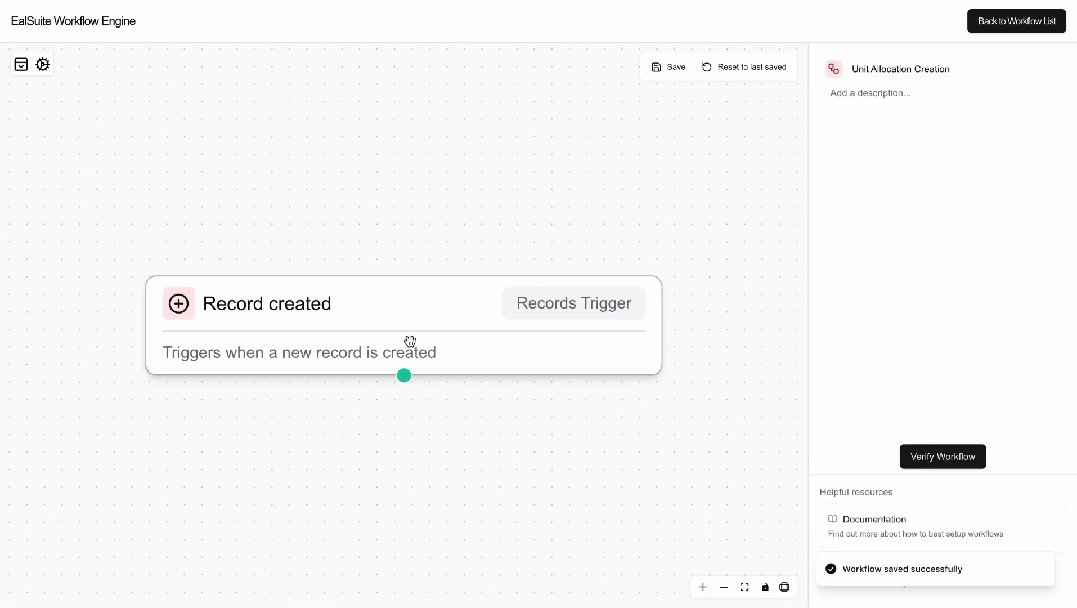
pyautogui.click(411, 328)
pyautogui.click(404, 410)
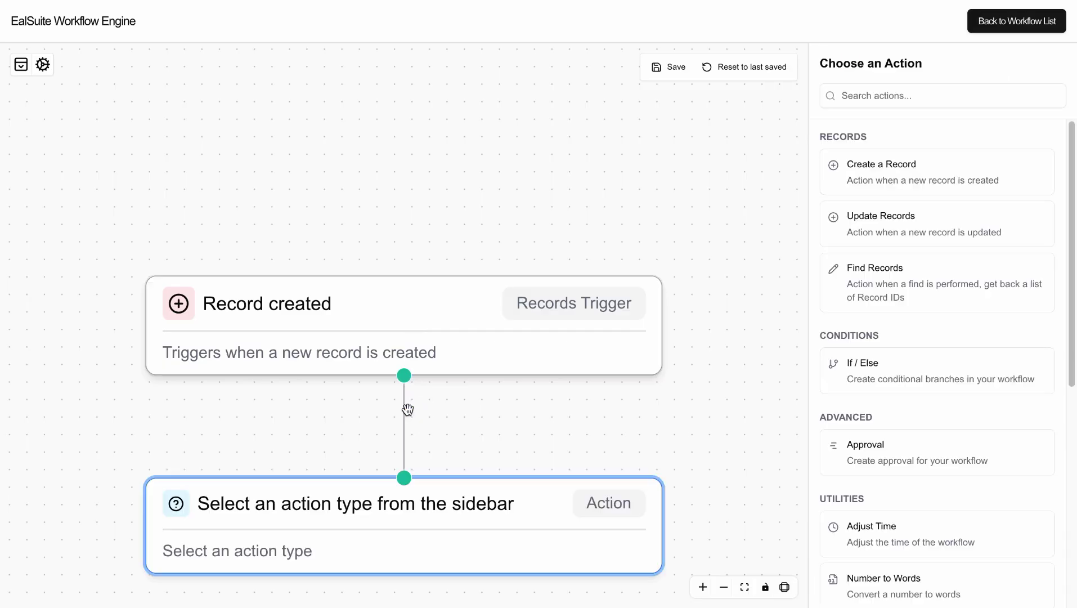
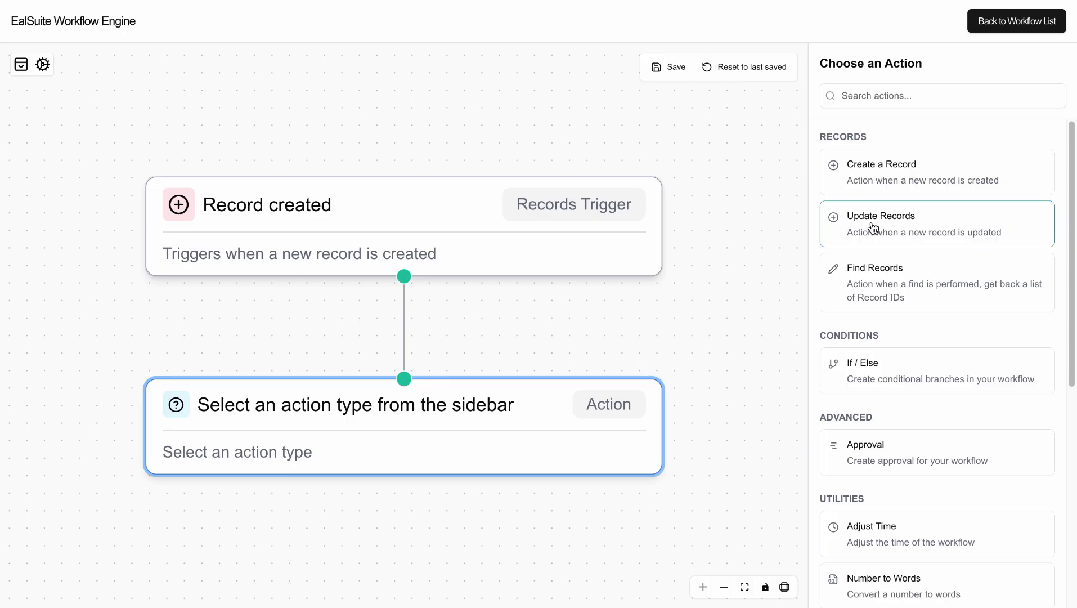
# Make the new step Update Records on the Unit register's Status, matching Record created → Unit Allocation → Unit → RecordID.
pyautogui.click(874, 227)
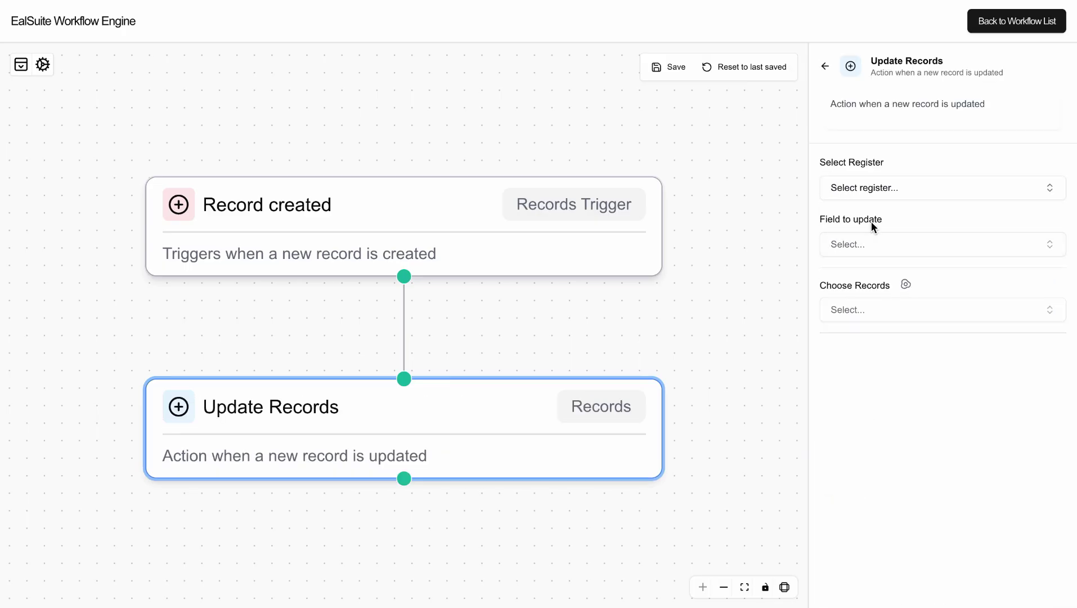
pyautogui.click(867, 188)
pyautogui.click(859, 332)
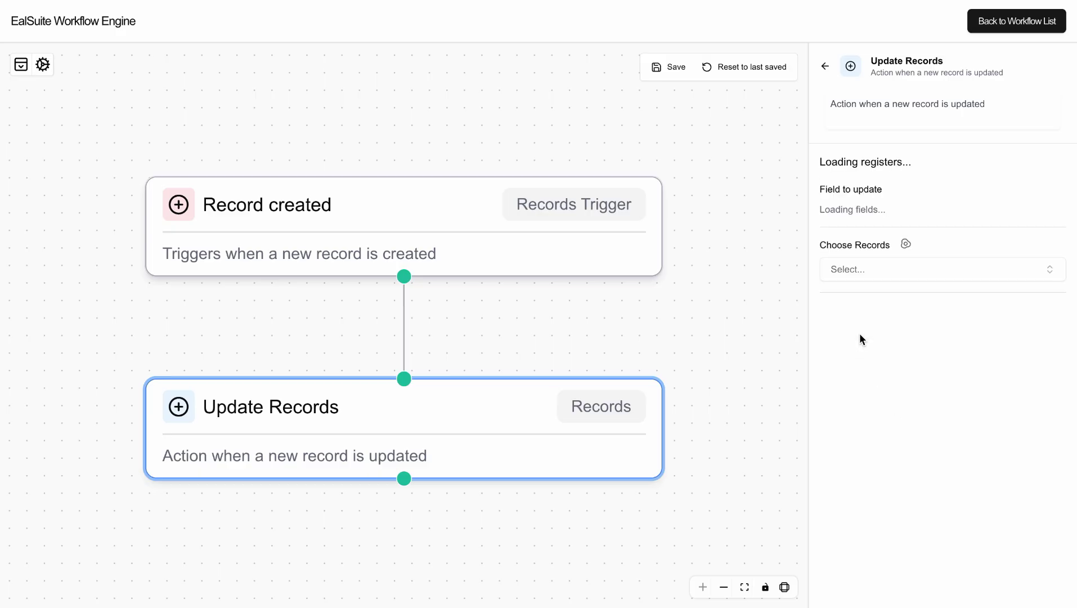
pyautogui.click(866, 242)
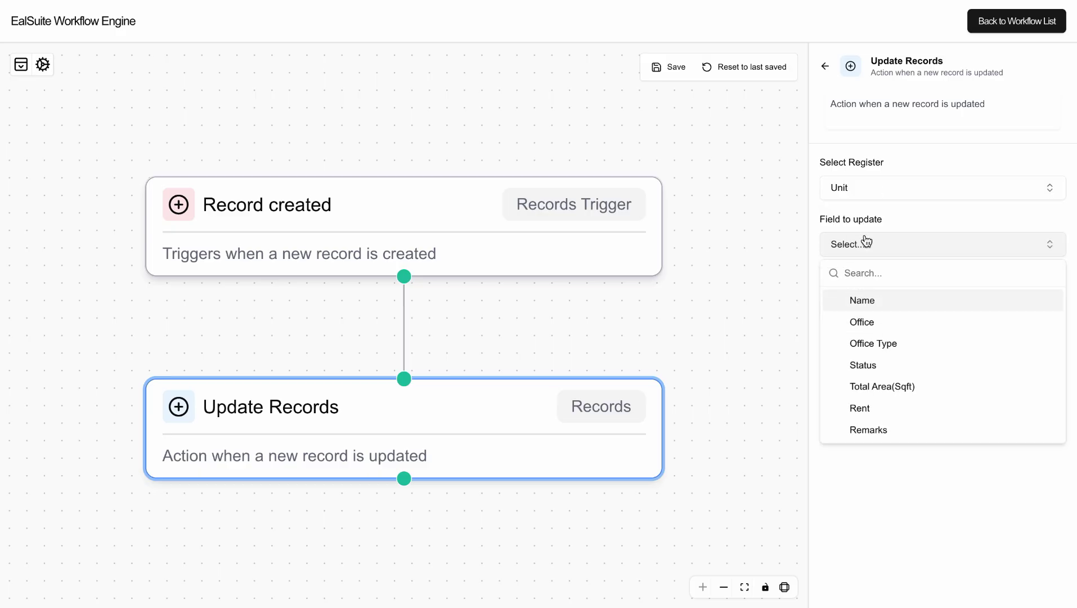
pyautogui.click(879, 367)
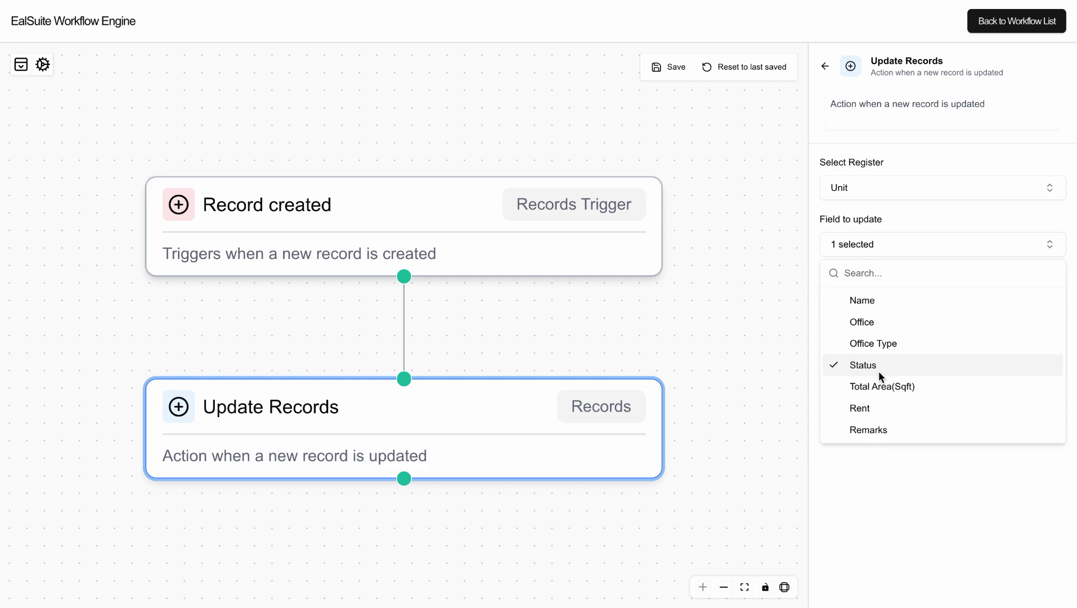
pyautogui.click(918, 241)
pyautogui.click(906, 286)
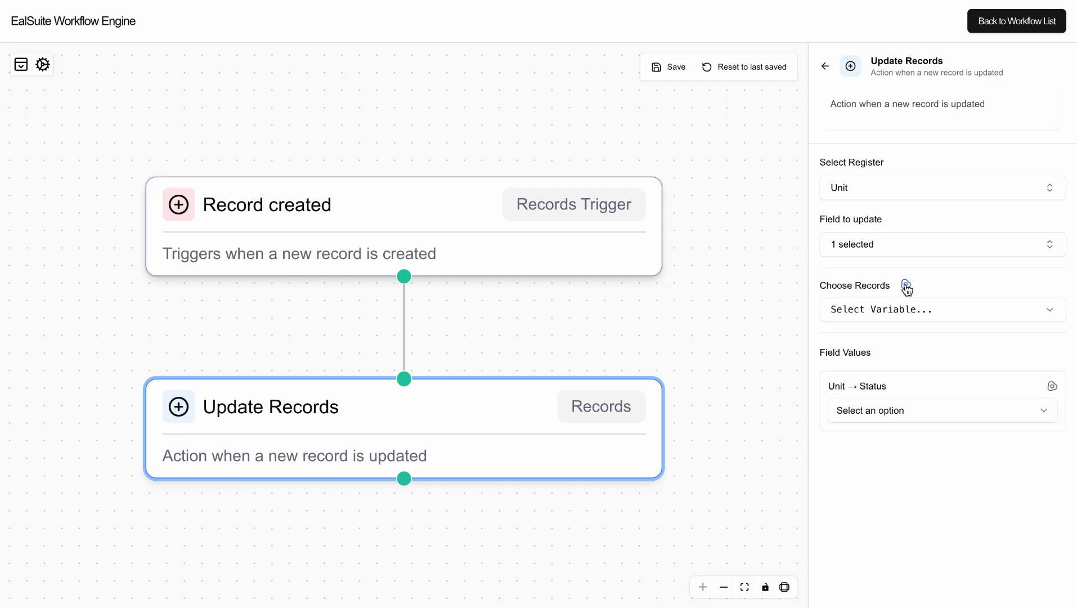
pyautogui.click(899, 307)
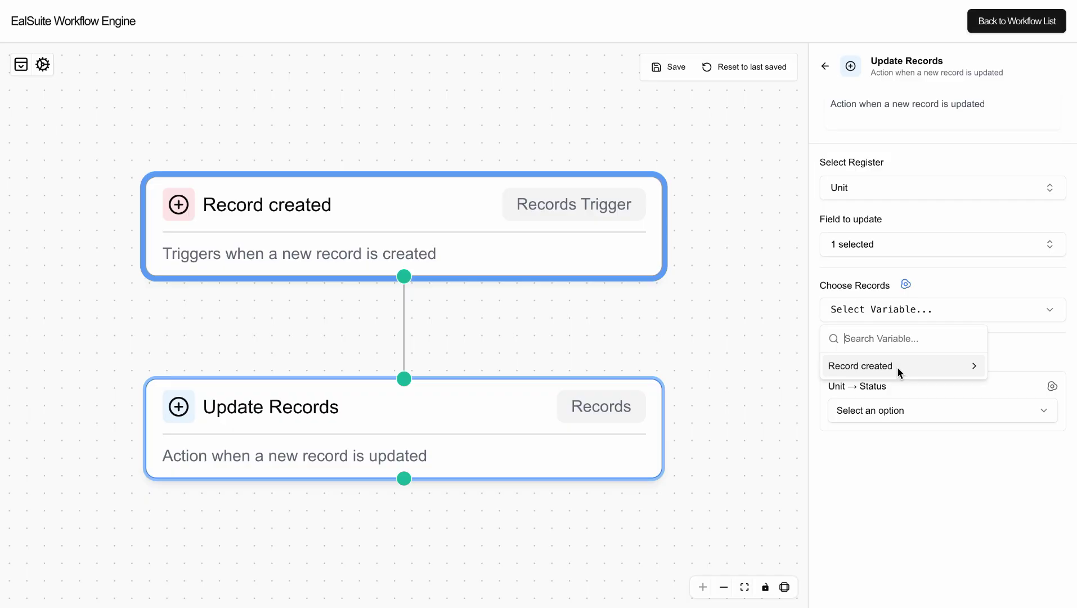
pyautogui.click(897, 366)
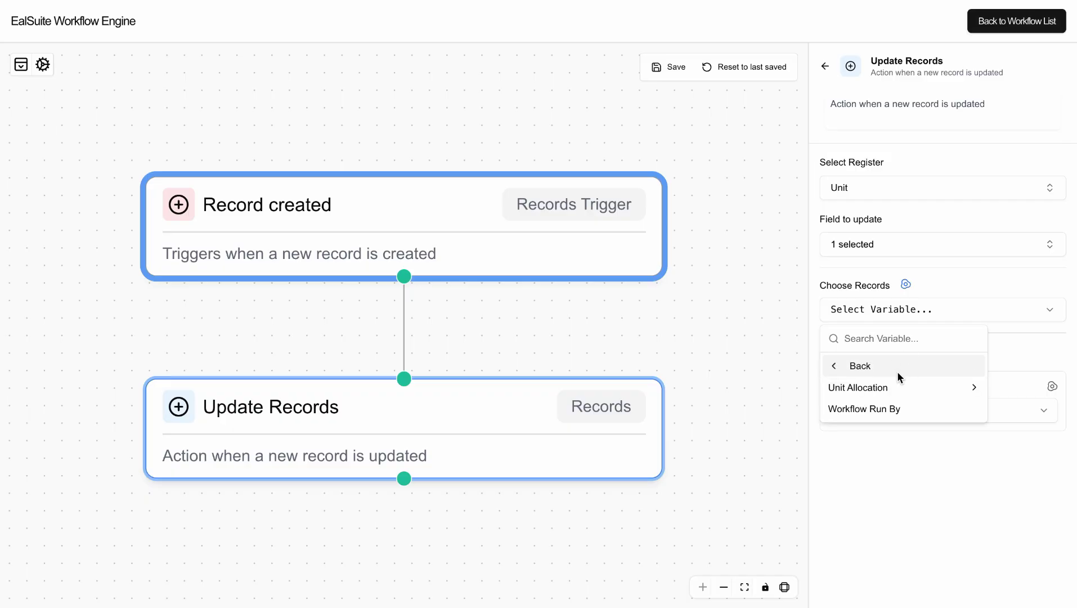
pyautogui.click(897, 388)
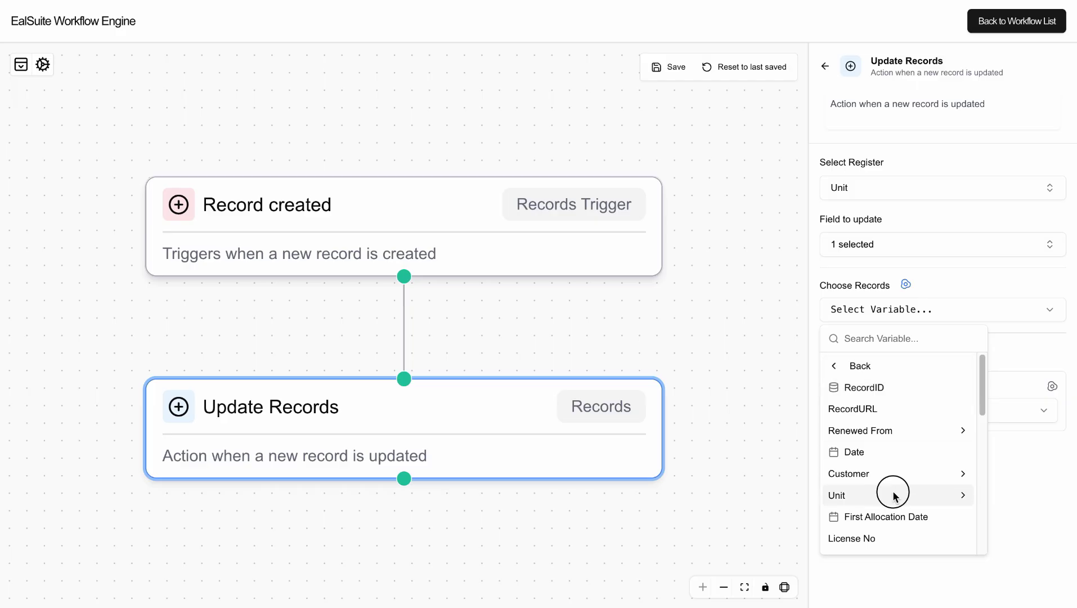
pyautogui.click(893, 494)
pyautogui.click(875, 388)
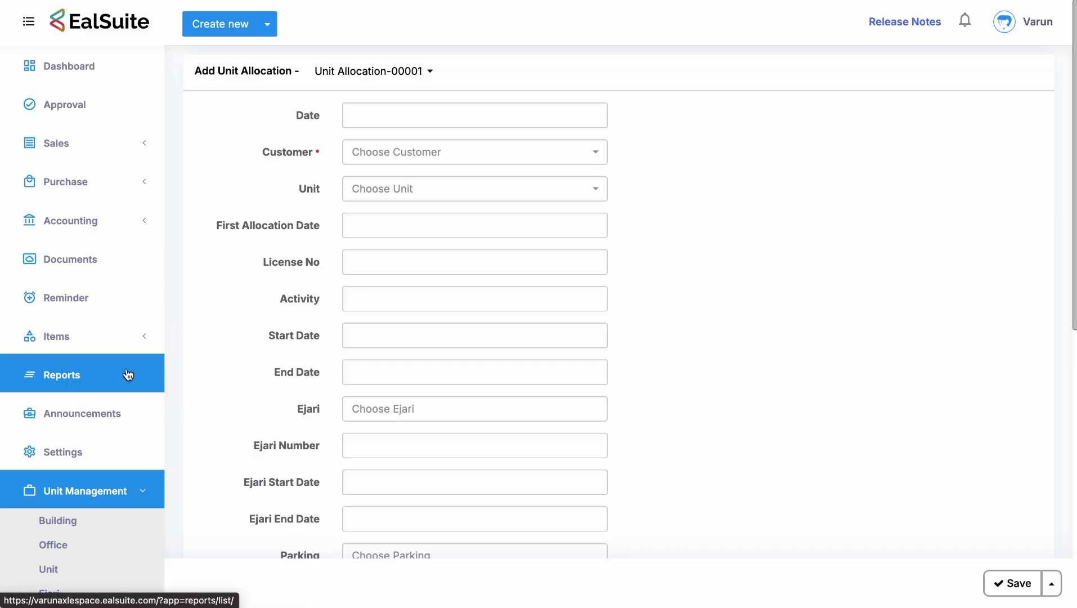
# Open the Unit register list from Unit Management in the sidebar.
pyautogui.scroll(-4, 113, 445)
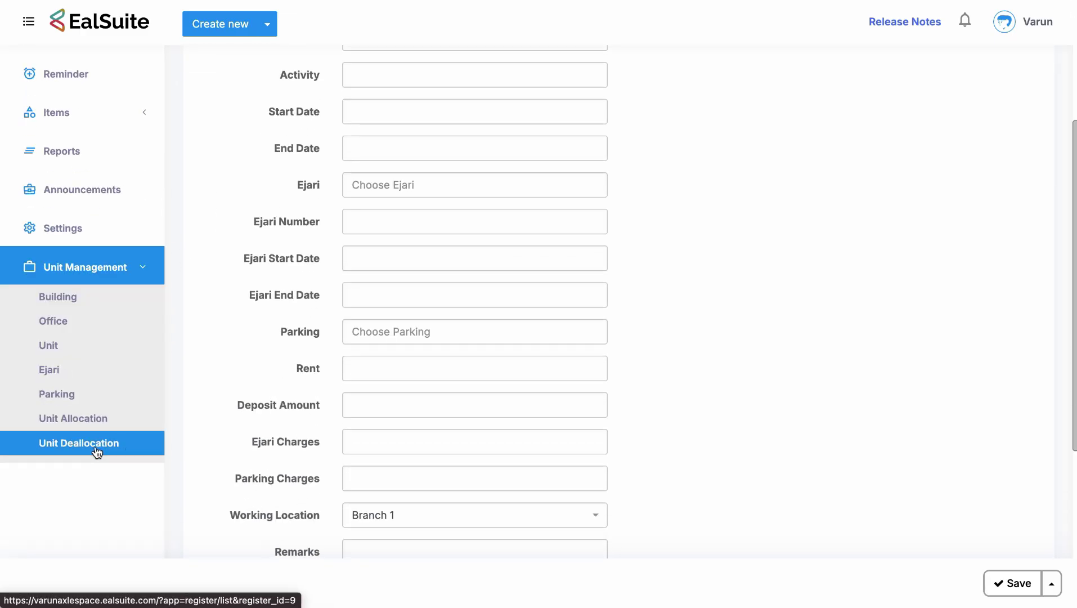
pyautogui.click(79, 350)
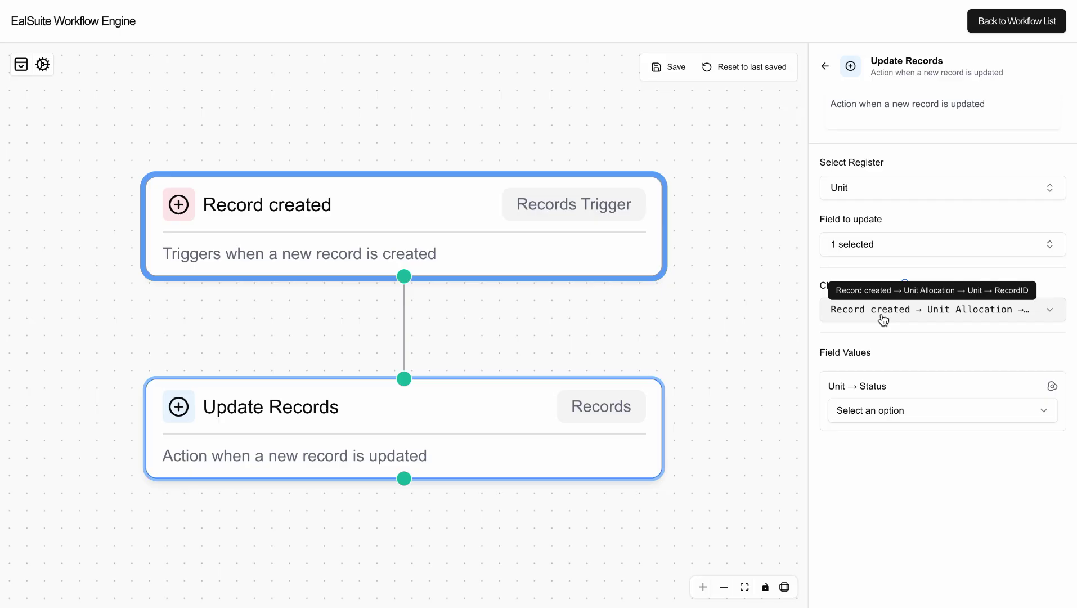
# Set the Unit Status value to Allocation In Review.
pyautogui.click(912, 363)
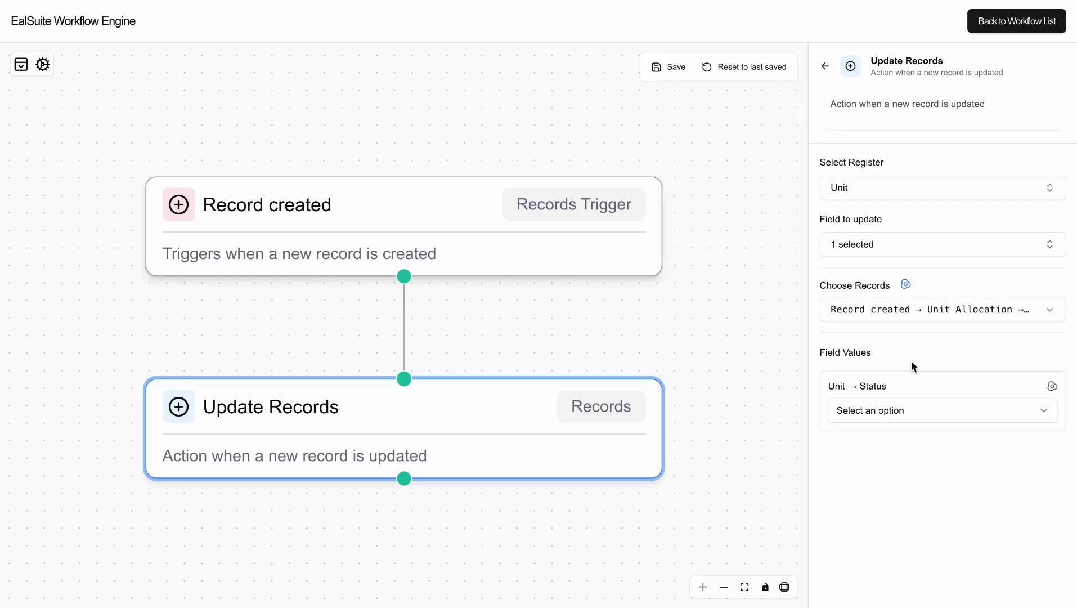
pyautogui.click(902, 410)
pyautogui.click(897, 460)
# Add another Update Records step on the Ejari register's Status field.
pyautogui.moveTo(404, 481)
pyautogui.click(404, 512)
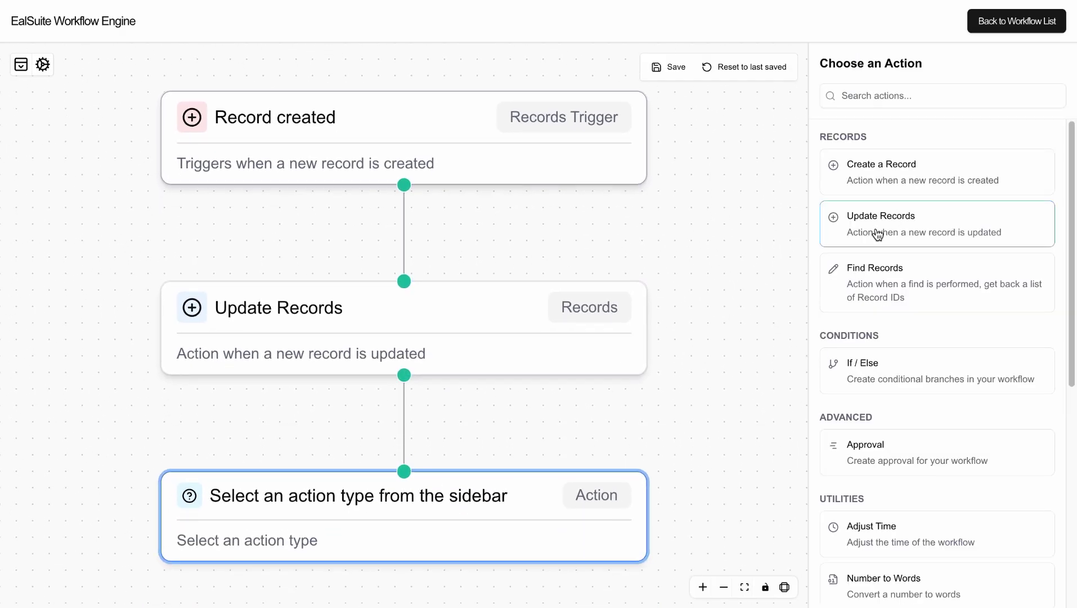
pyautogui.click(887, 226)
pyautogui.click(888, 189)
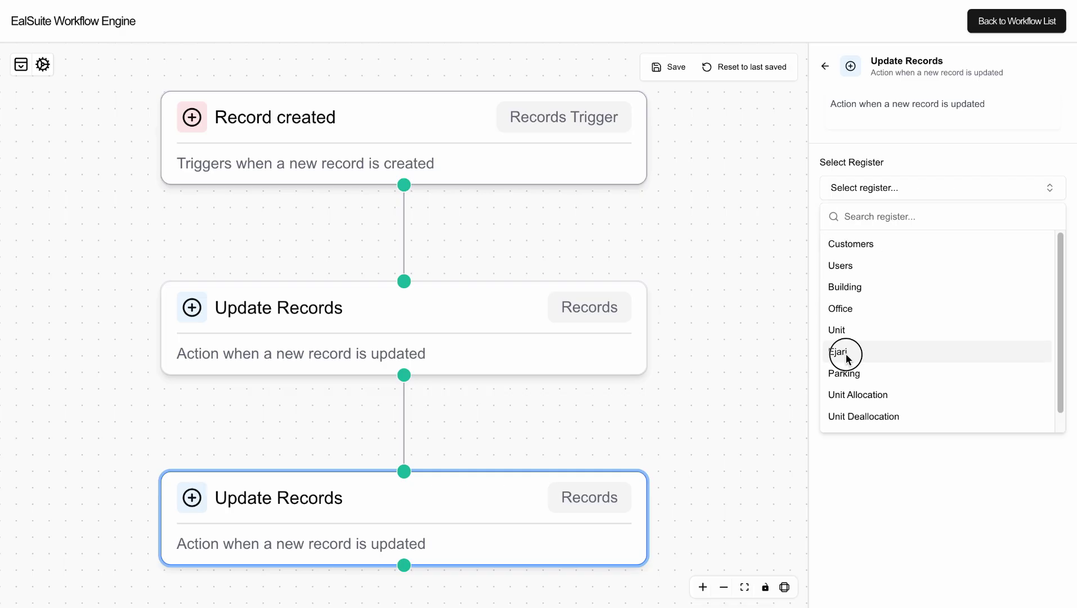
pyautogui.click(844, 352)
pyautogui.click(910, 248)
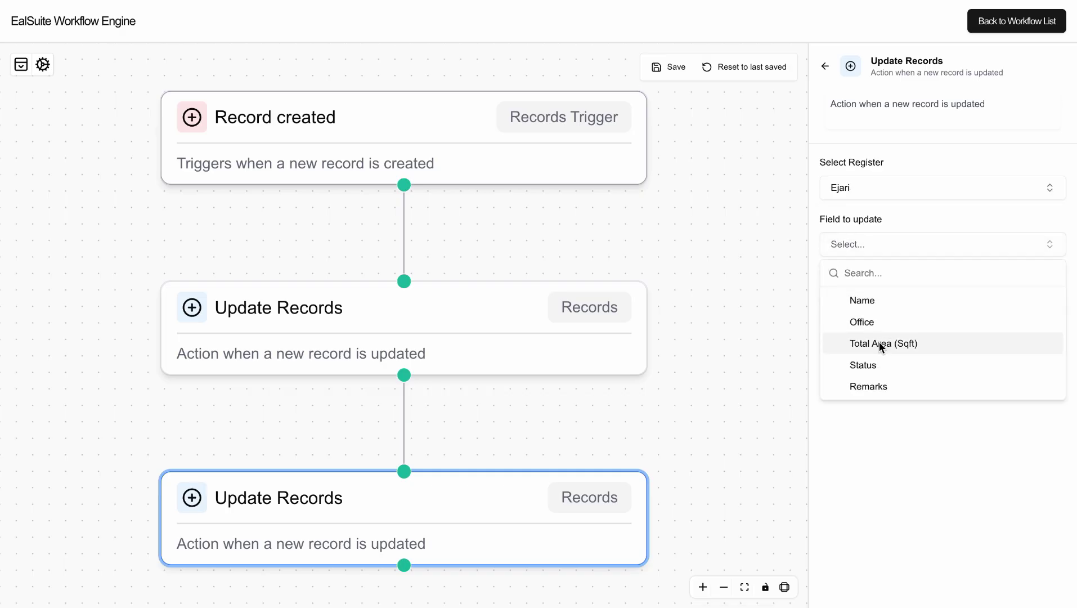
pyautogui.click(877, 365)
pyautogui.click(921, 224)
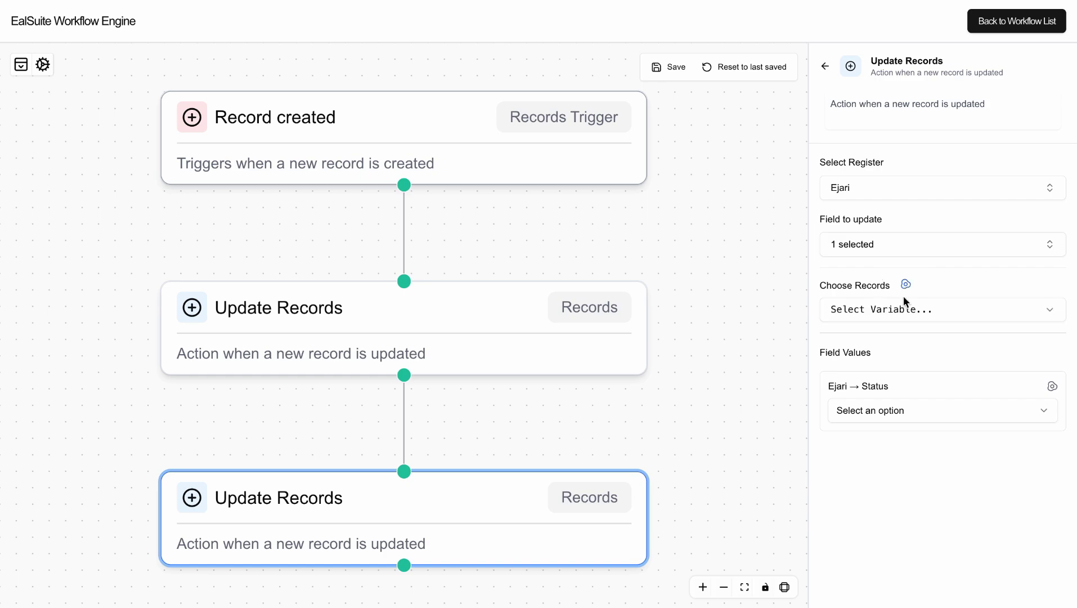
# Match Ejari records by the Unit Allocation RecordID and set Status to Allocation In Review.
pyautogui.click(902, 309)
pyautogui.click(890, 365)
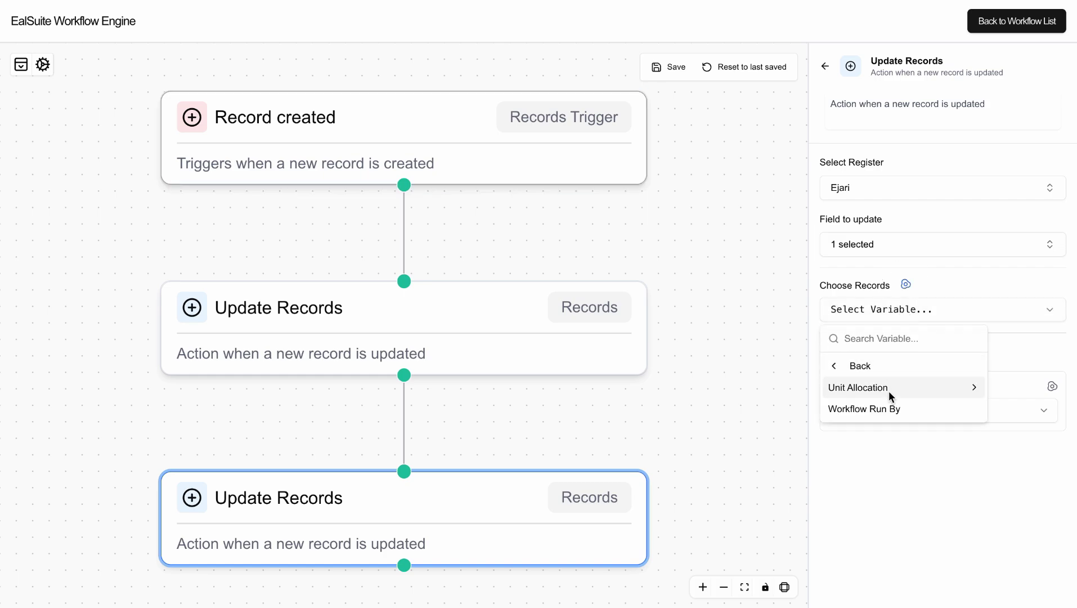
pyautogui.click(889, 388)
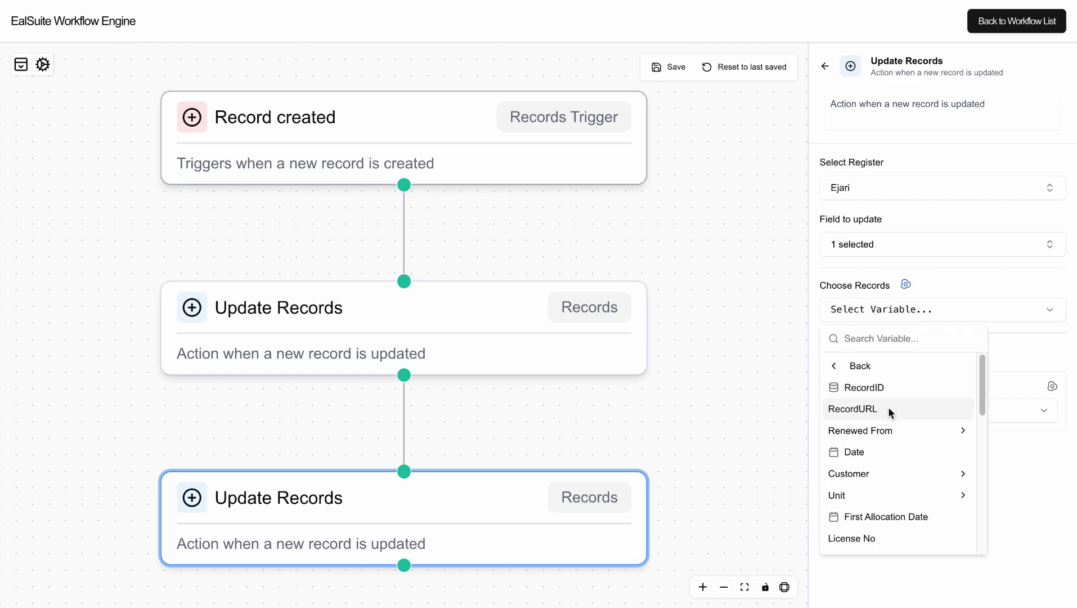
pyautogui.scroll(-5, 888, 407)
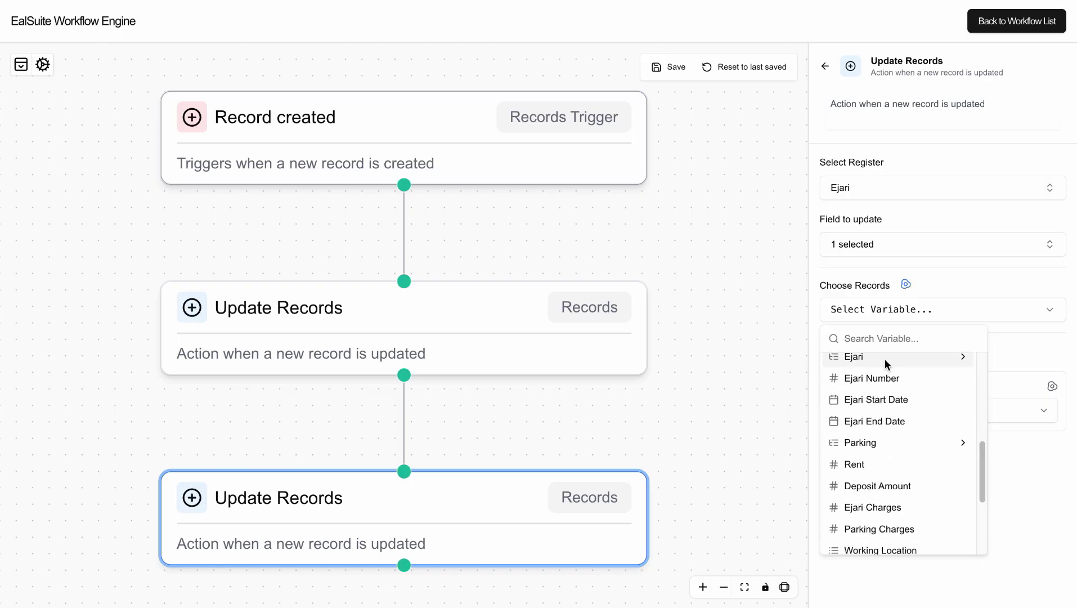
pyautogui.scroll(5, 885, 359)
pyautogui.click(885, 380)
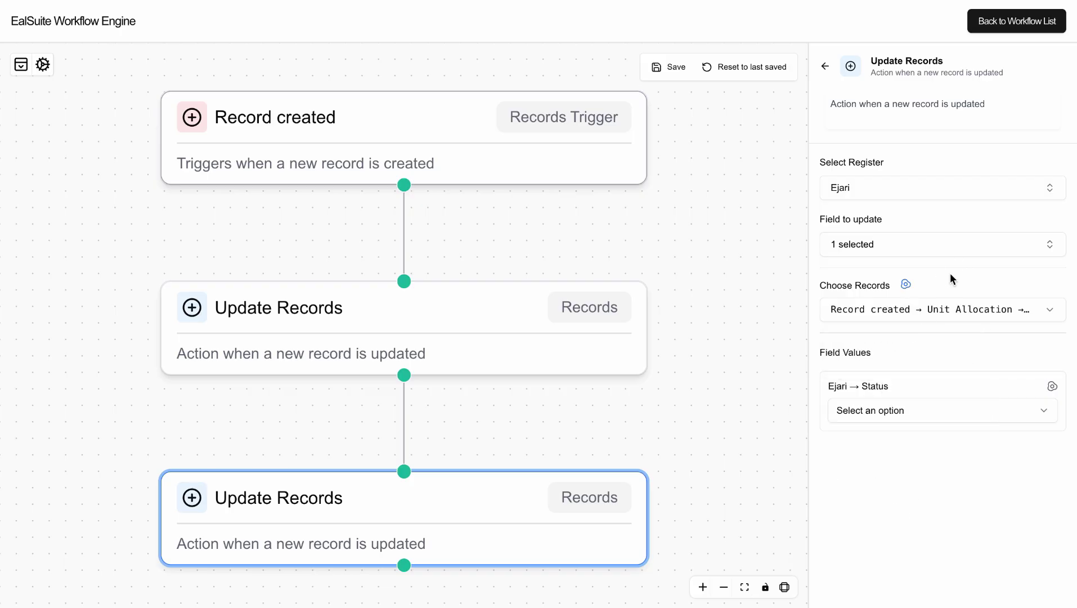
pyautogui.click(906, 403)
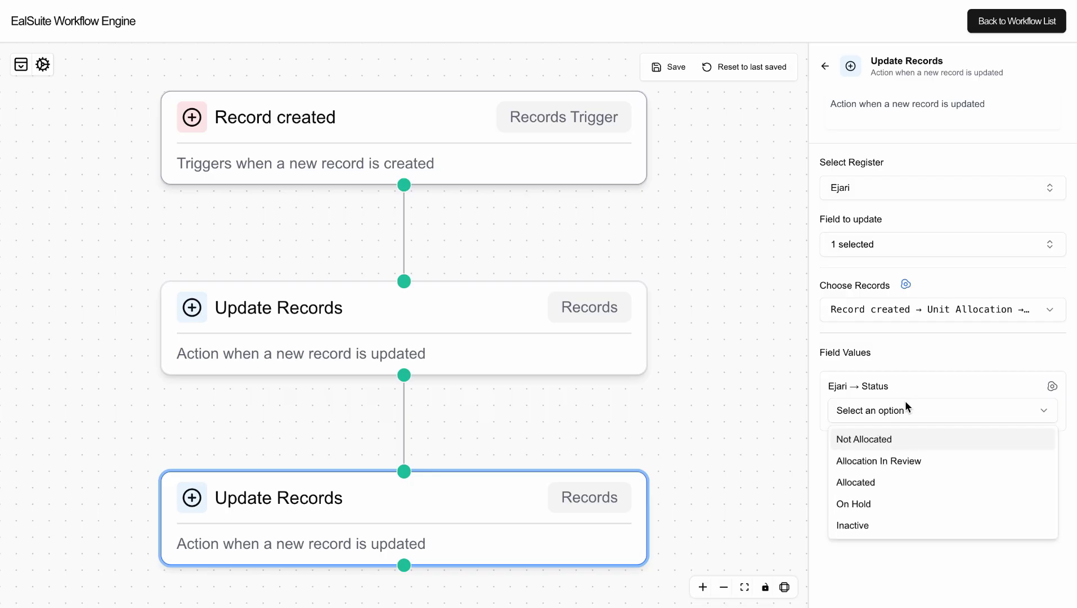
pyautogui.click(896, 459)
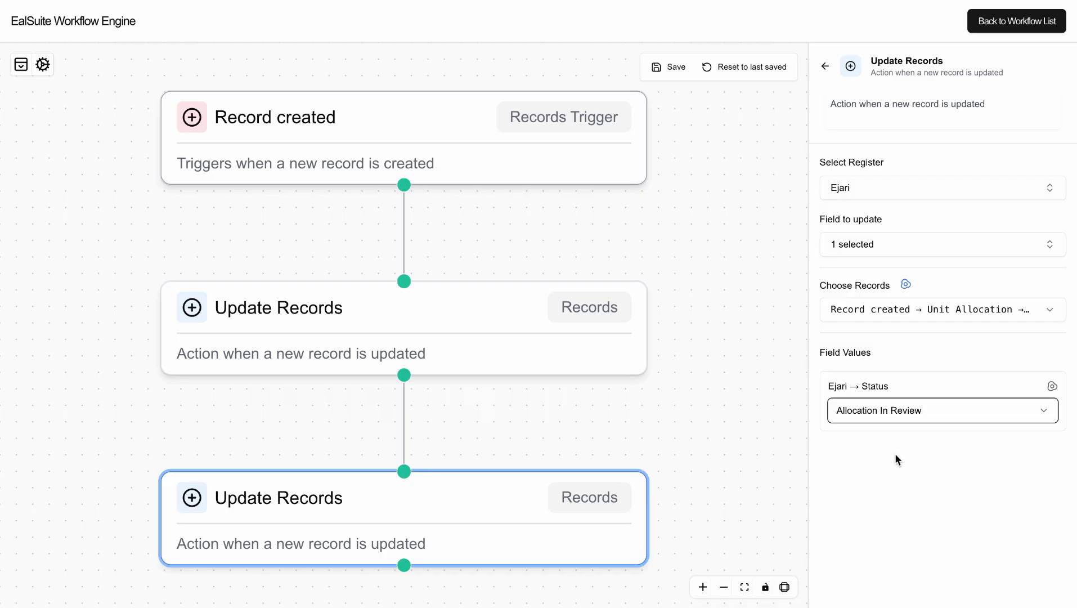
pyautogui.click(760, 352)
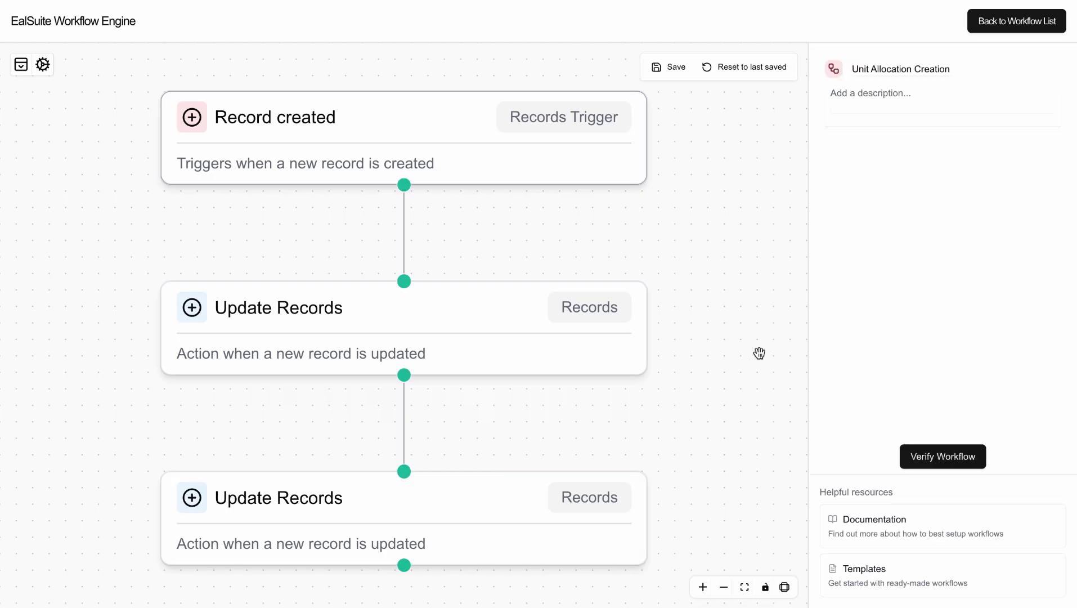
pyautogui.click(491, 491)
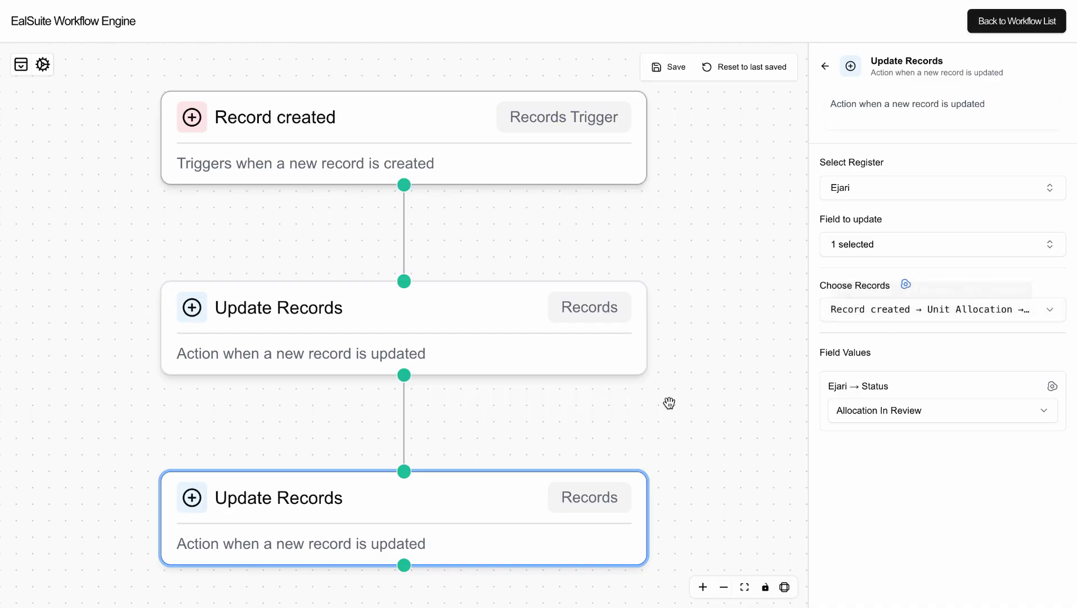
# Add a final Update Records step on the Parking register's Status field.
pyautogui.click(587, 437)
pyautogui.click(724, 587)
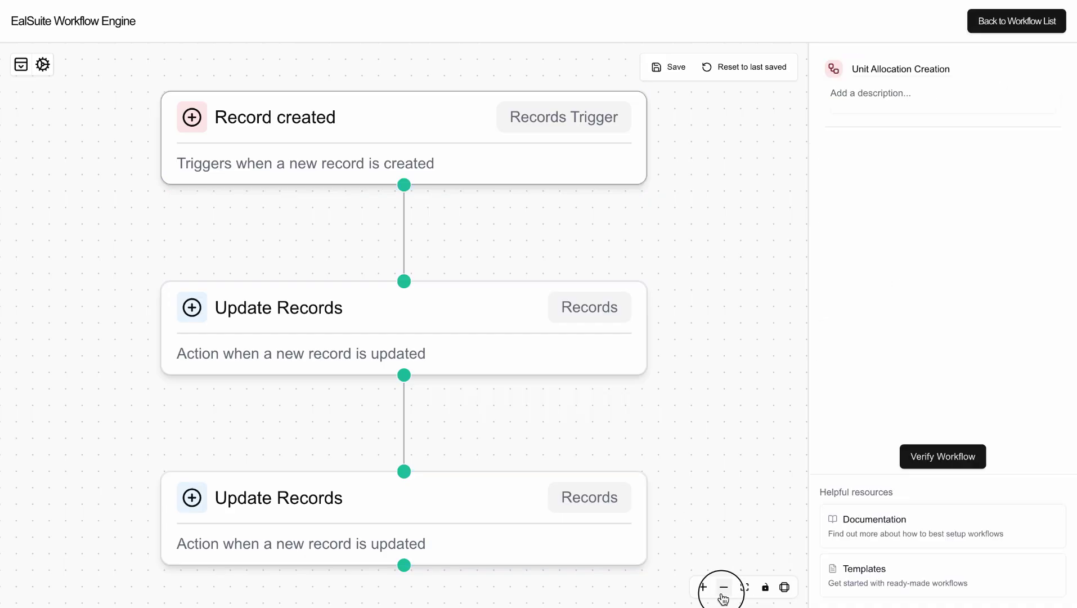
pyautogui.click(404, 527)
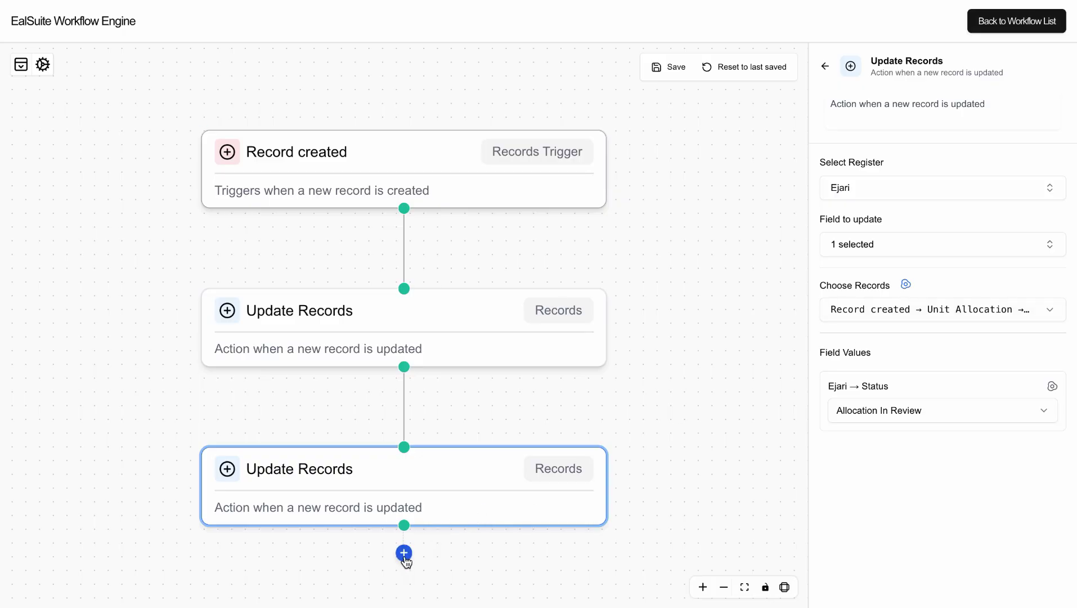
pyautogui.click(404, 556)
pyautogui.click(932, 226)
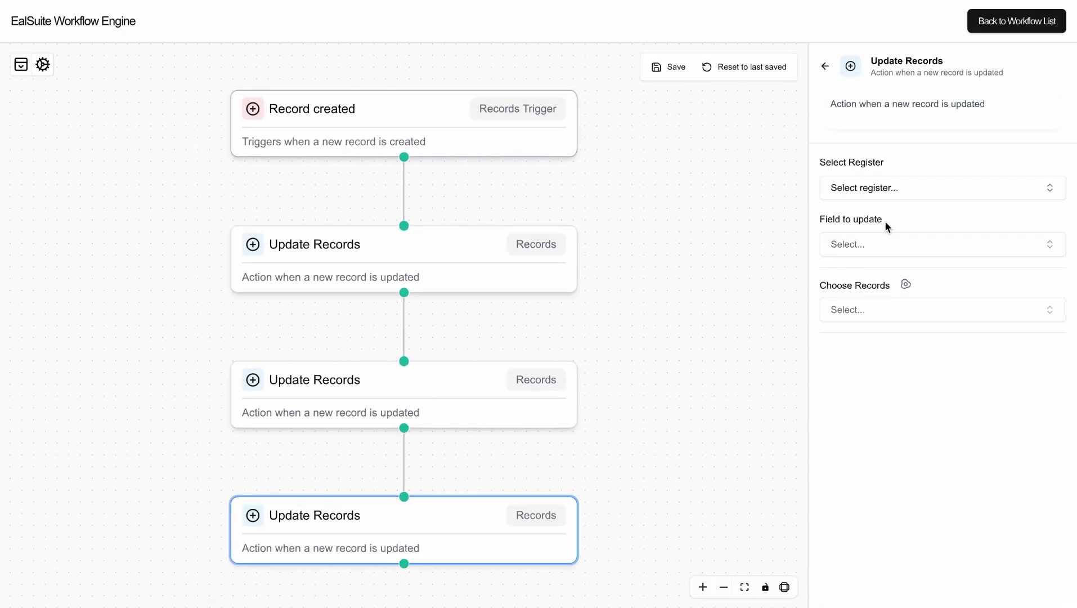
pyautogui.click(887, 201)
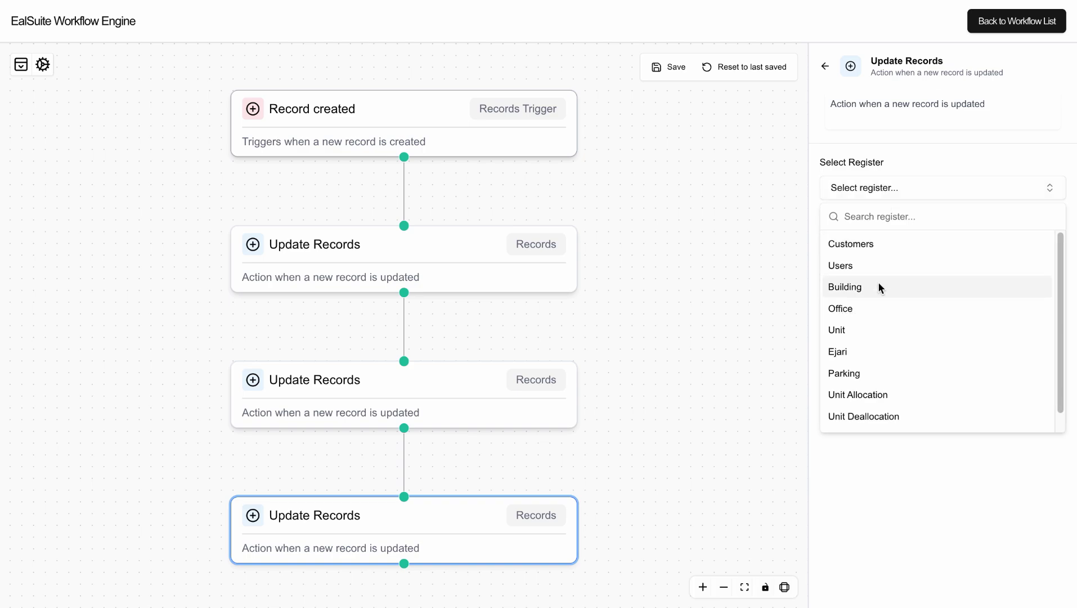
pyautogui.click(892, 369)
pyautogui.click(914, 241)
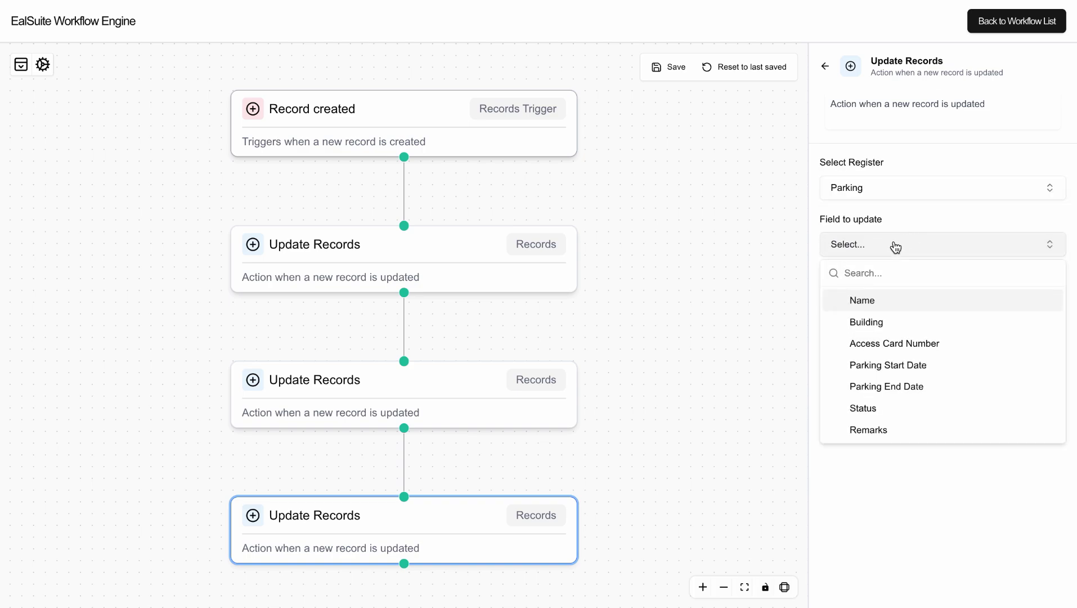
pyautogui.click(881, 405)
pyautogui.click(921, 221)
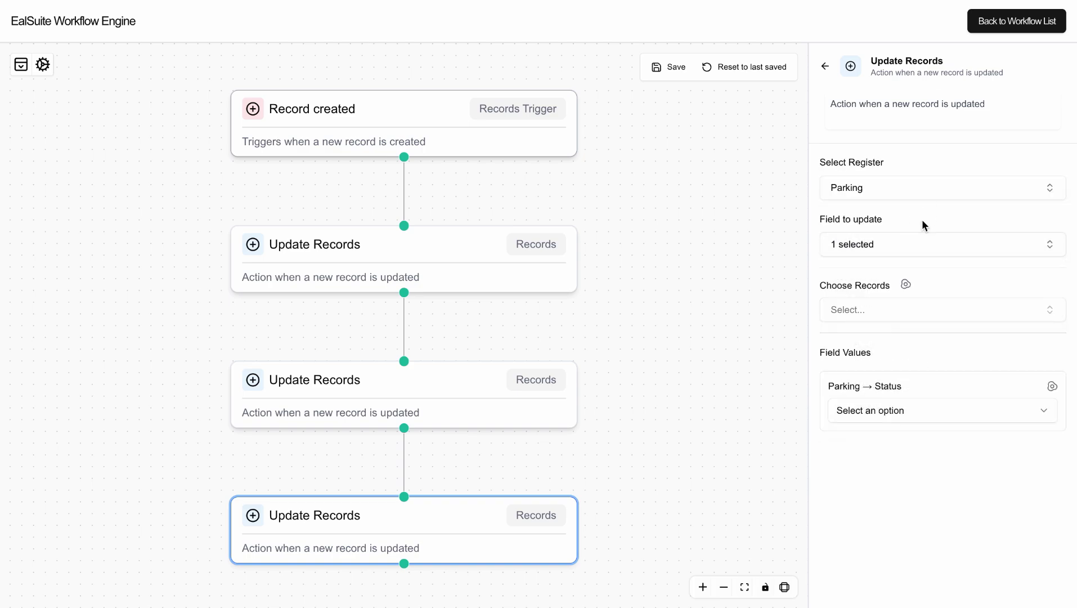
# Match Parking by Record created → Unit Allocation → Parking → RecordID, setting Status to Allocation In Review.
pyautogui.click(907, 284)
pyautogui.click(923, 309)
pyautogui.click(918, 364)
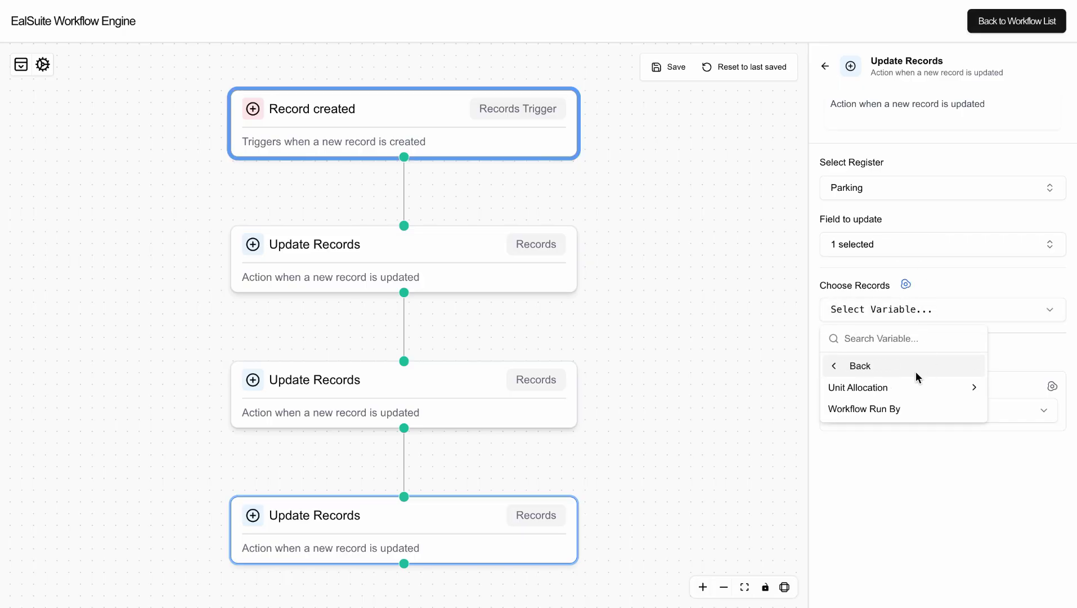
pyautogui.click(897, 388)
pyautogui.scroll(-5, 897, 439)
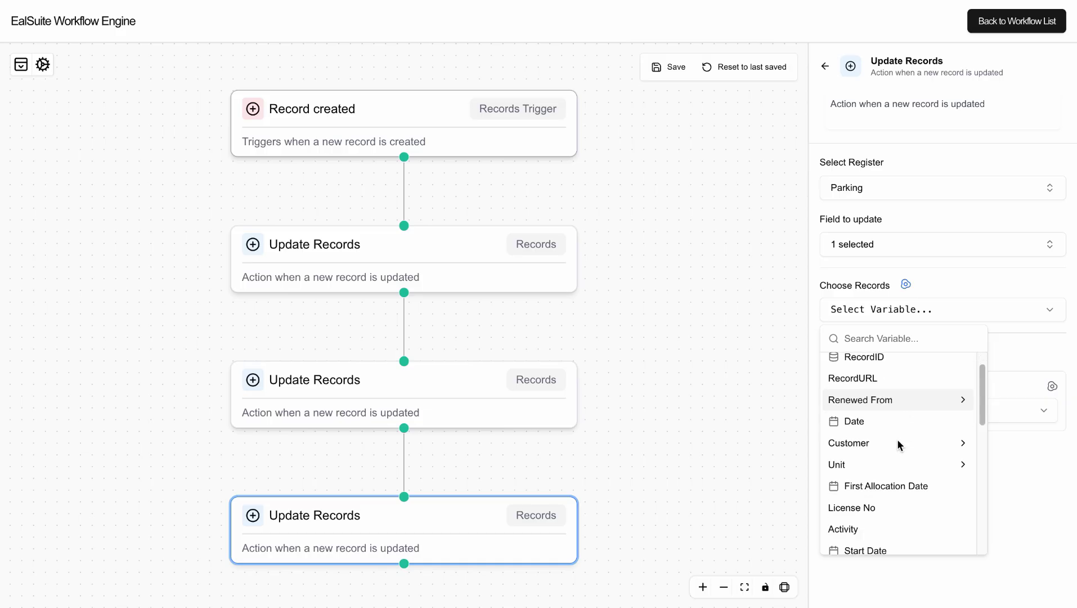
pyautogui.scroll(5, 897, 440)
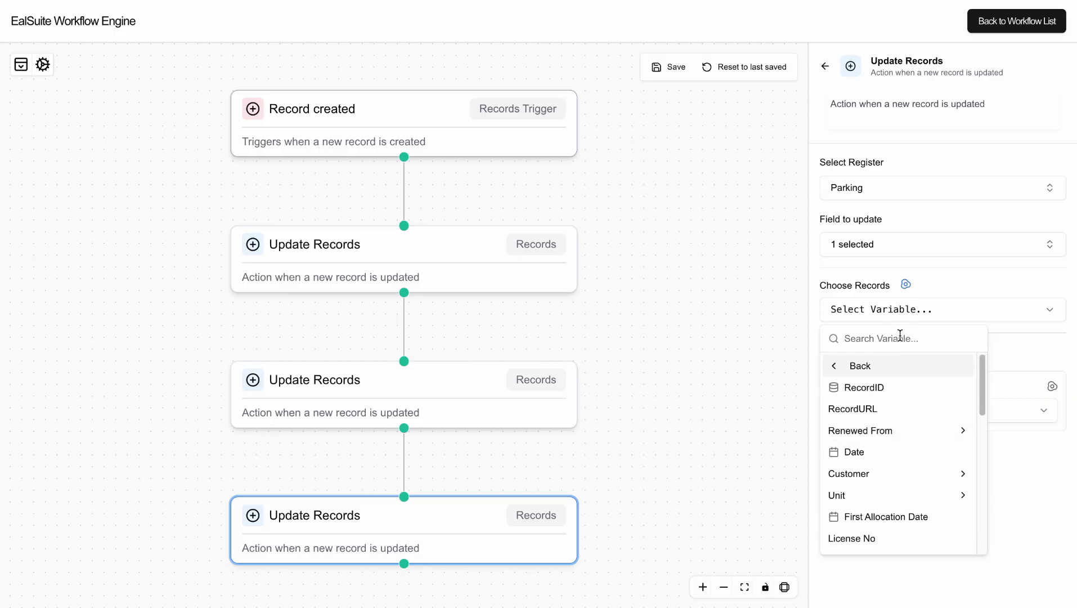
pyautogui.write('pa')
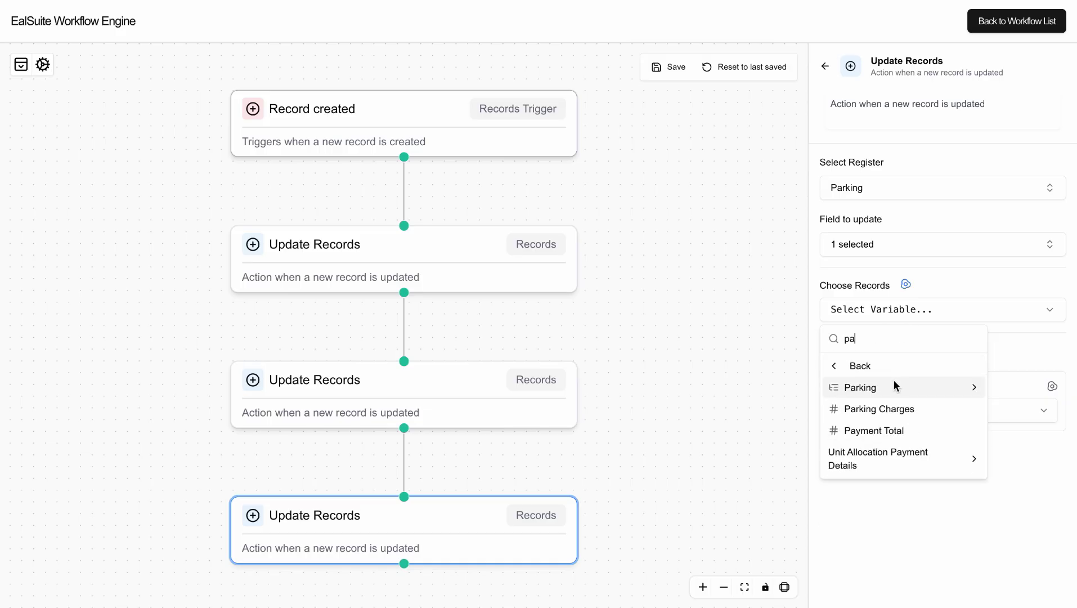
pyautogui.click(894, 380)
pyautogui.click(891, 390)
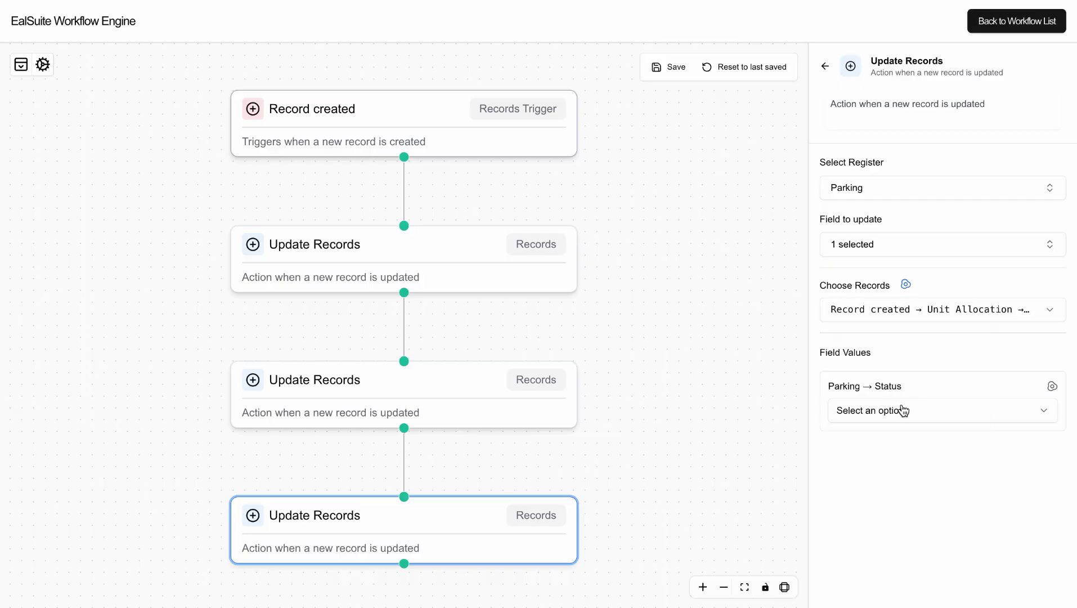
pyautogui.click(904, 411)
pyautogui.click(906, 460)
# Save the workflow and reopen the last Update Records step.
pyautogui.click(667, 68)
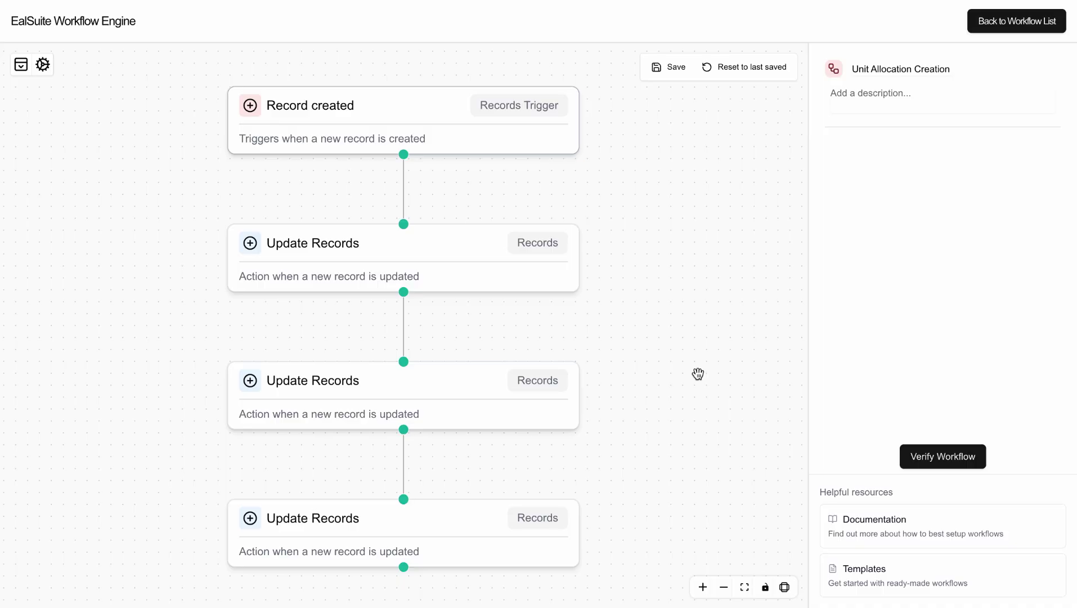
pyautogui.moveTo(697, 374); pyautogui.dragTo(687, 163)
pyautogui.click(454, 349)
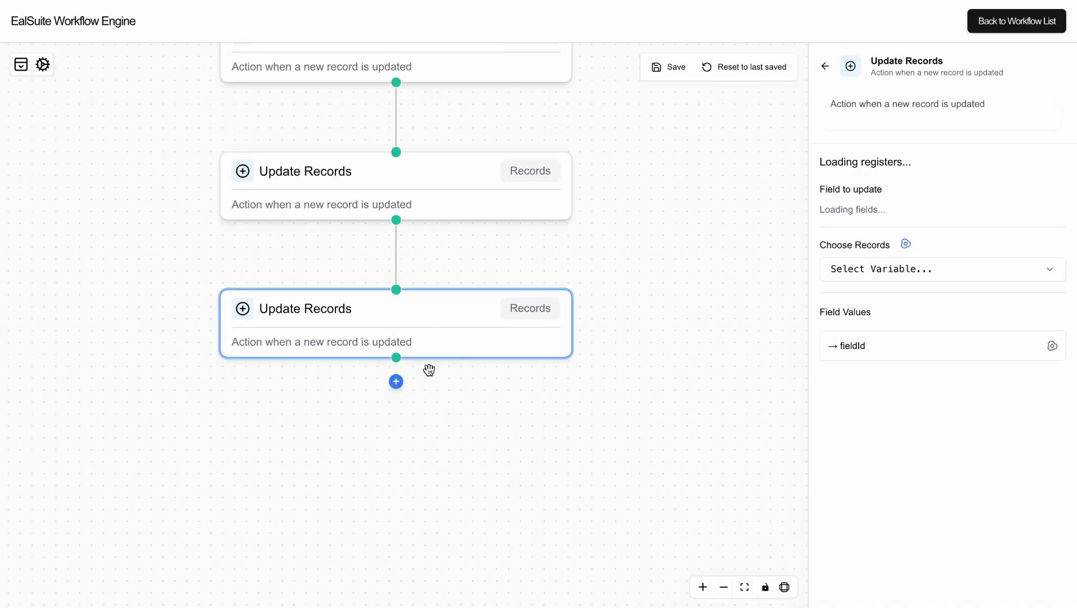
# Add an empty step below the last Update Records step and browse the action choices.
pyautogui.click(396, 381)
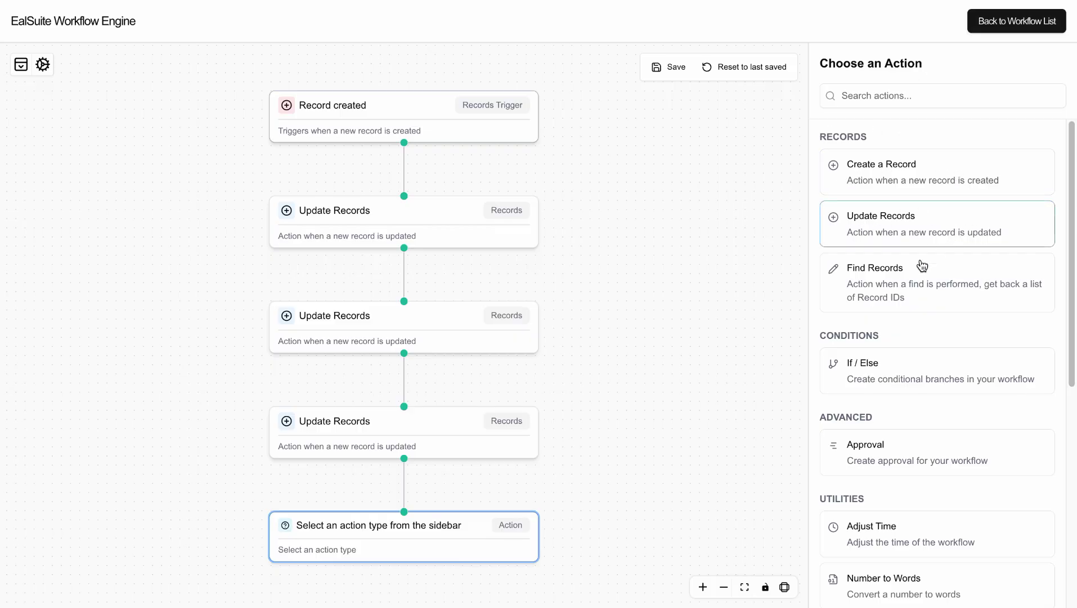
pyautogui.scroll(-2, 921, 277)
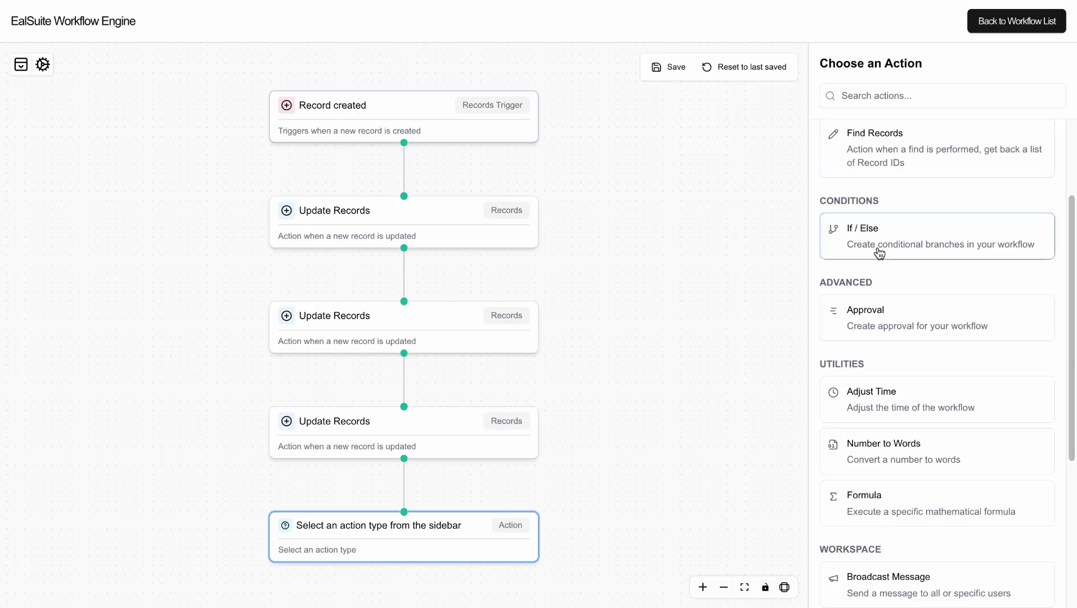
pyautogui.scroll(-1, 910, 244)
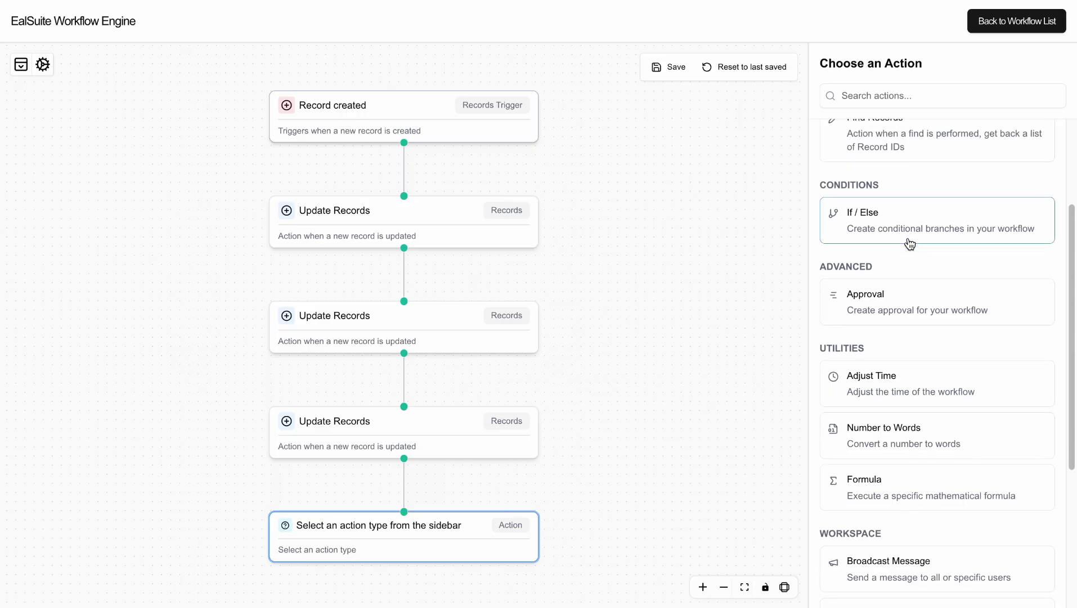
# Make the new step an Approval titled 'Create Unit Allocation', assigned to one approver.
pyautogui.click(881, 310)
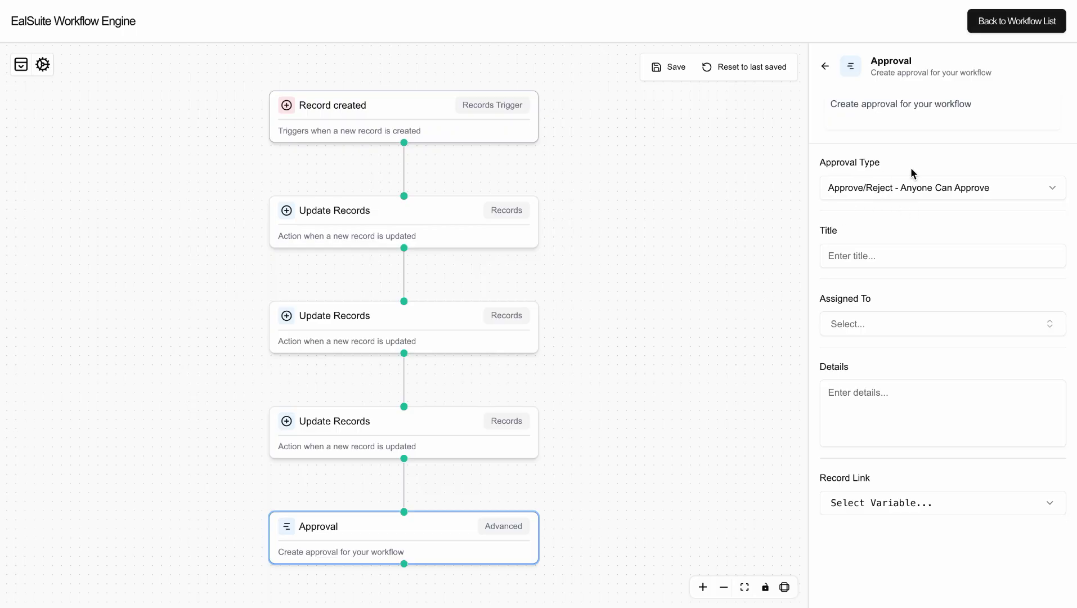
pyautogui.click(883, 255)
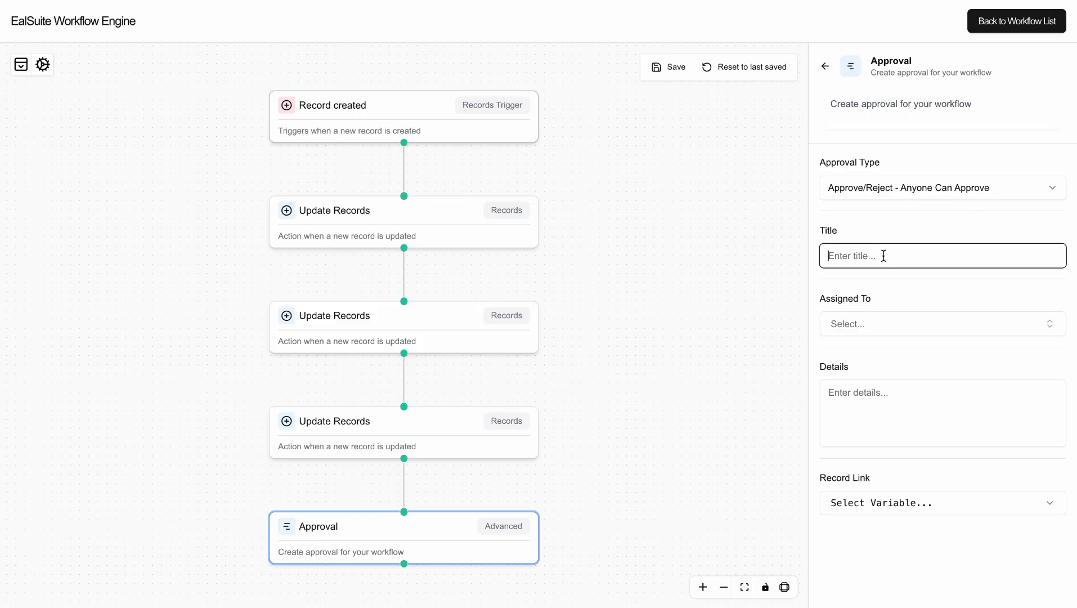
pyautogui.write('Create Unit Allocation')
pyautogui.click(885, 323)
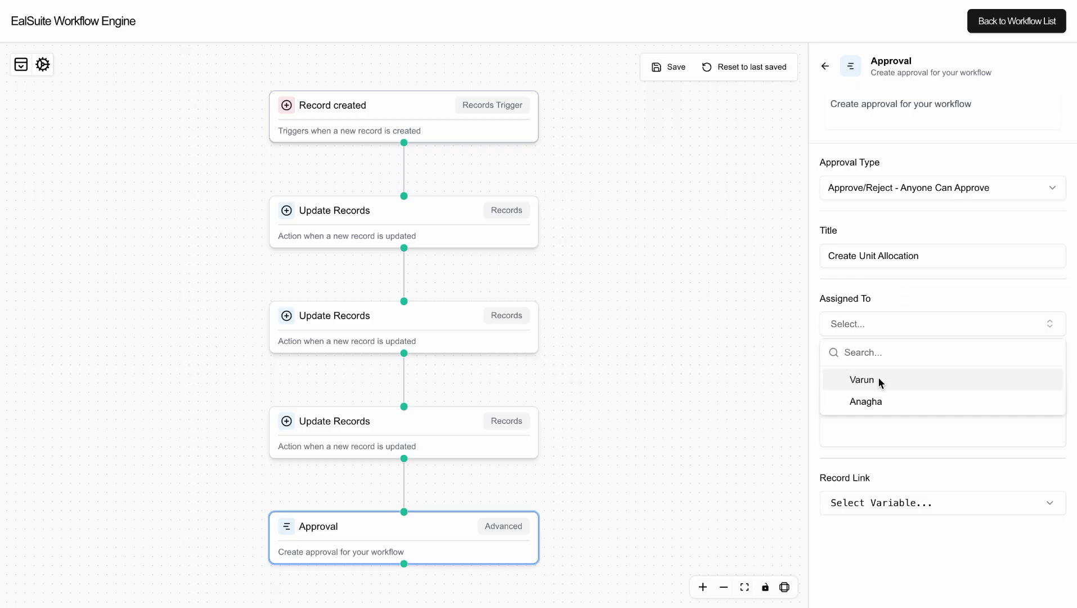
pyautogui.click(878, 377)
pyautogui.click(898, 294)
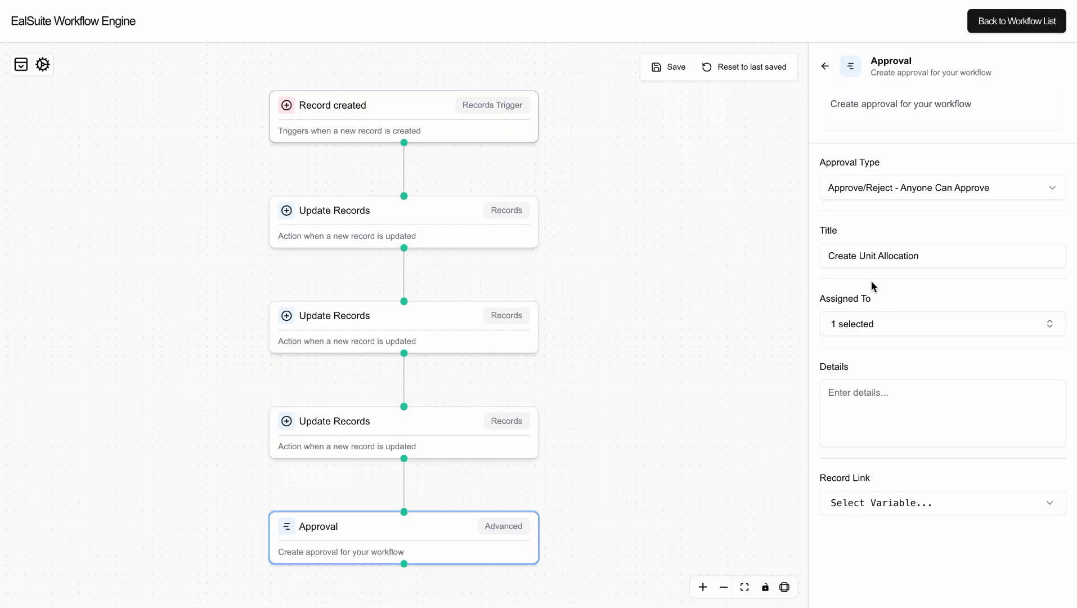
# Fill the approval details with the title followed by 'Approval'.
pyautogui.tripleClick(872, 257)
pyautogui.hotkey('ctrl', 'c')
pyautogui.click(864, 402)
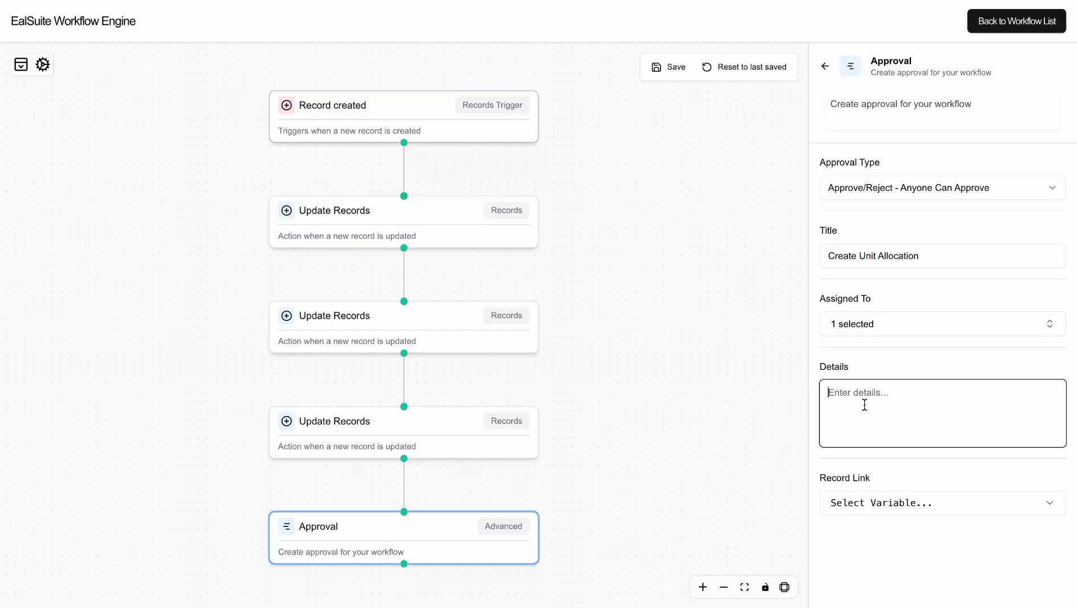
pyautogui.hotkey('ctrl', 'v')
pyautogui.write('App')
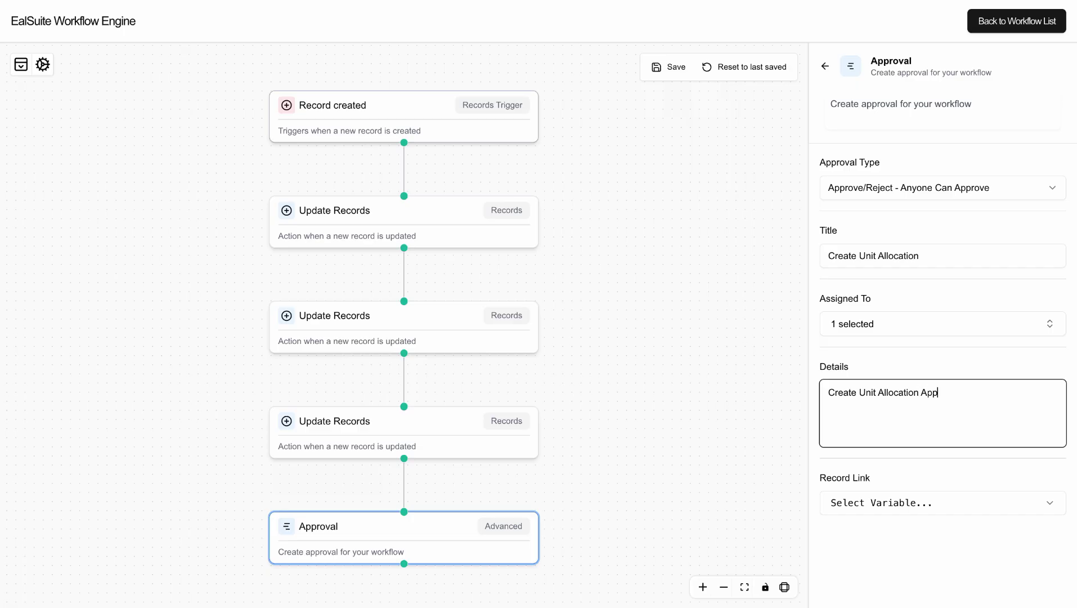
pyautogui.write('roval')
pyautogui.click(890, 479)
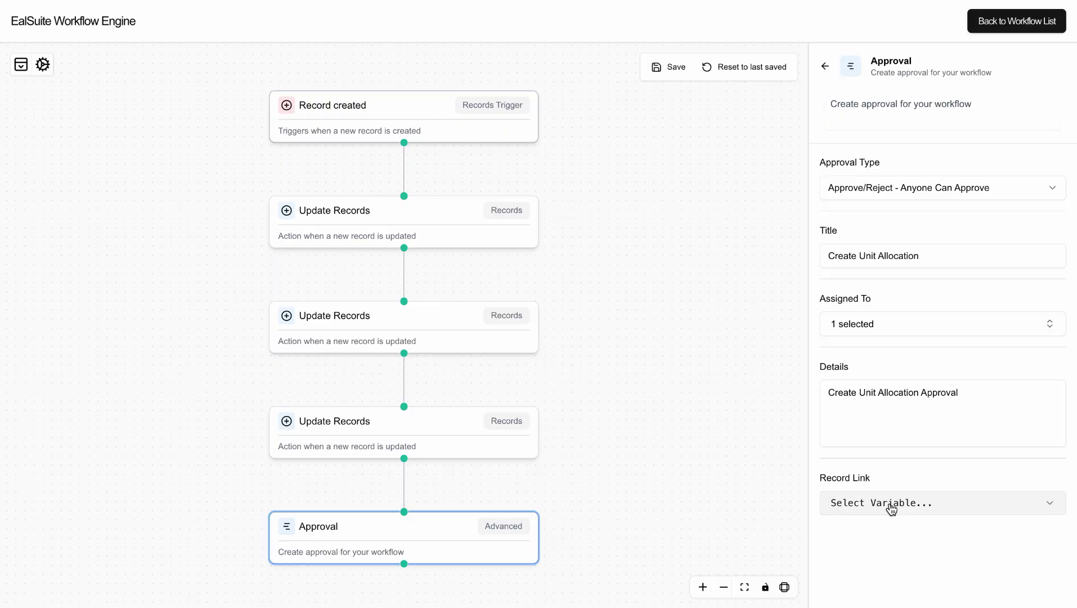
# Set the record link to Record created → Unit Allocation → RecordURL.
pyautogui.click(891, 504)
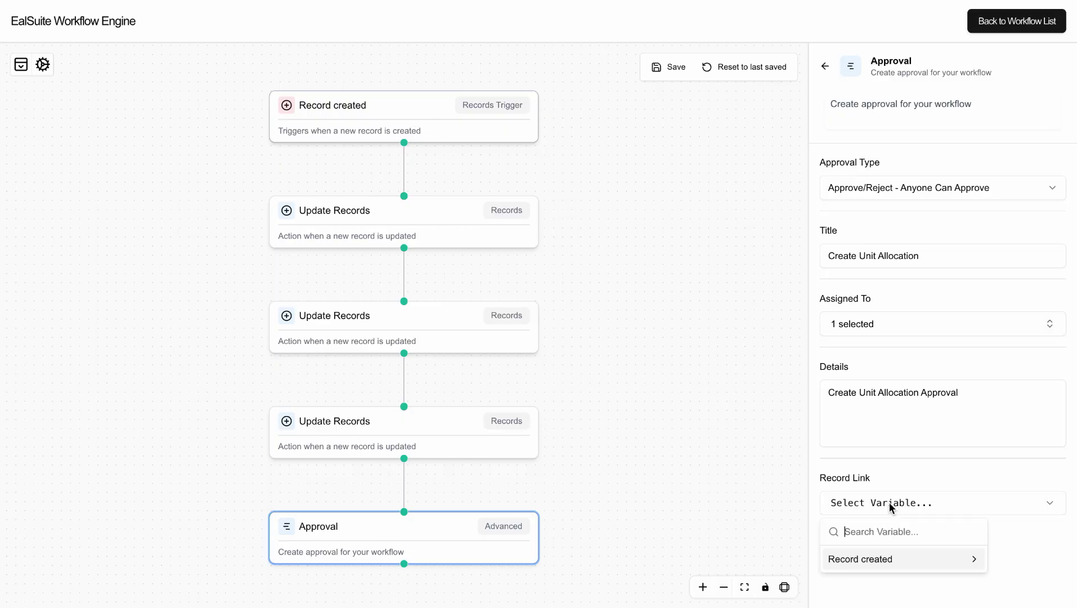
pyautogui.click(892, 558)
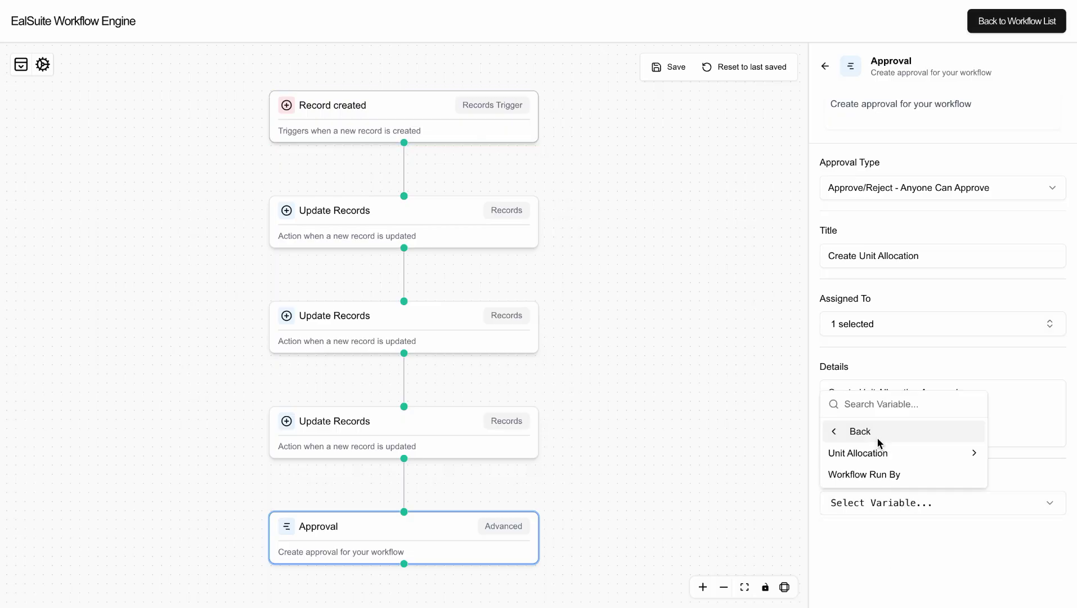
pyautogui.click(878, 452)
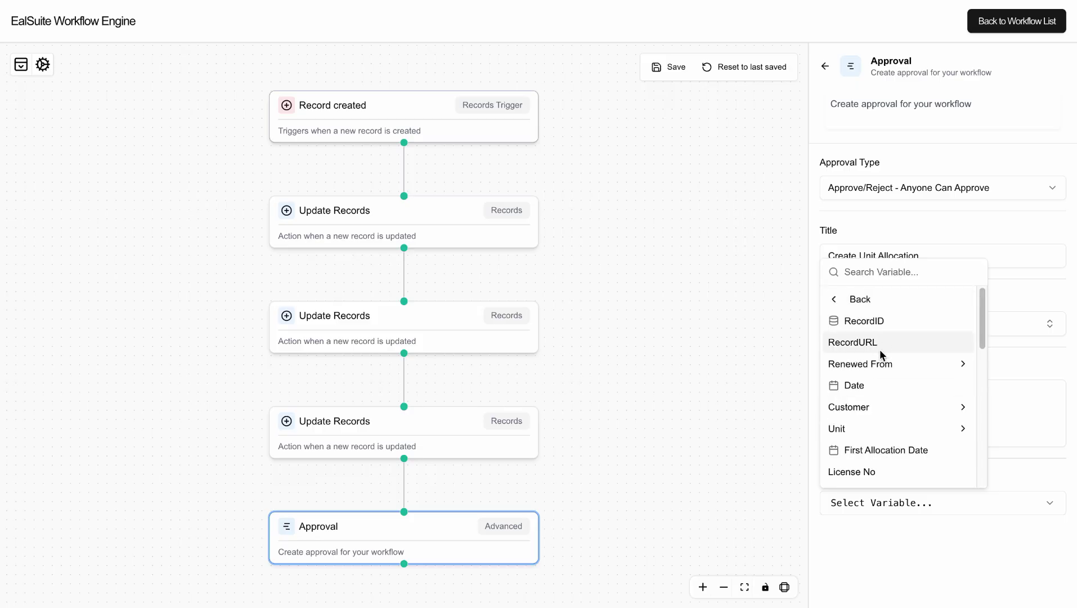
pyautogui.scroll(-10, 883, 377)
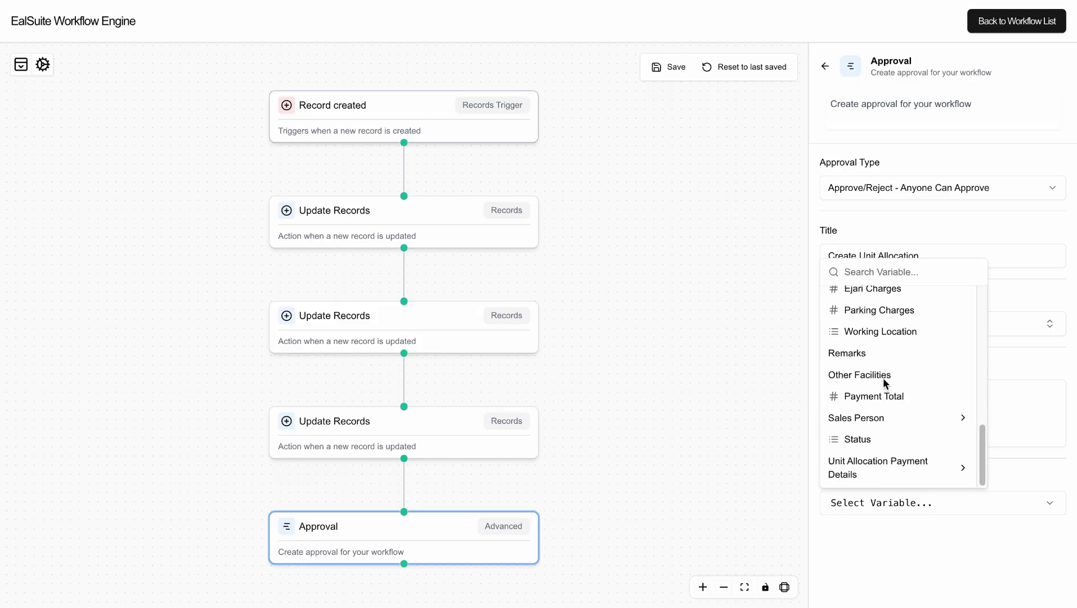
pyautogui.scroll(10, 883, 378)
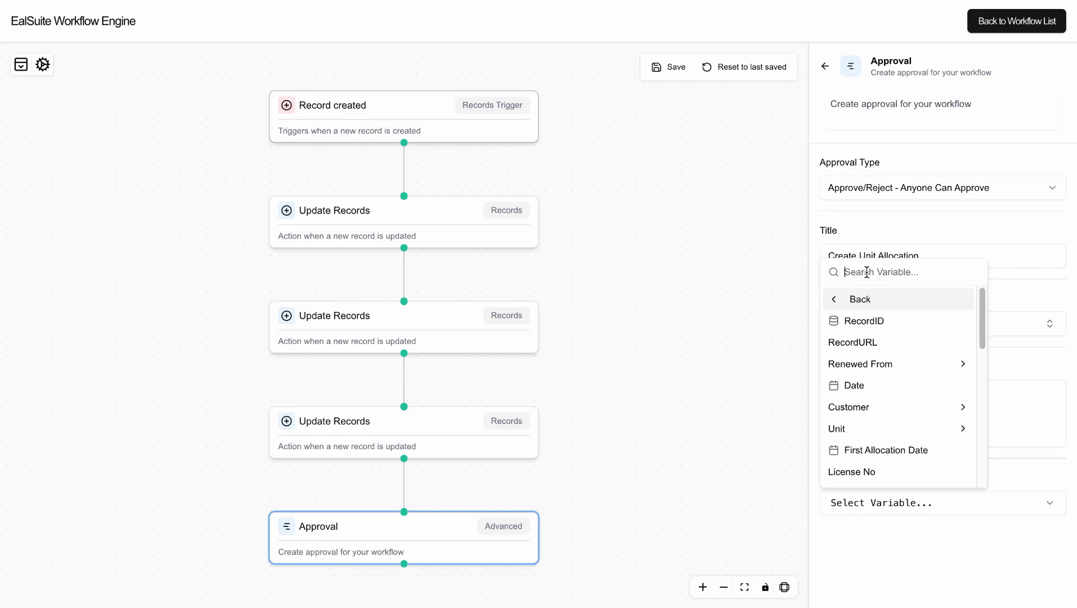
pyautogui.write('UR')
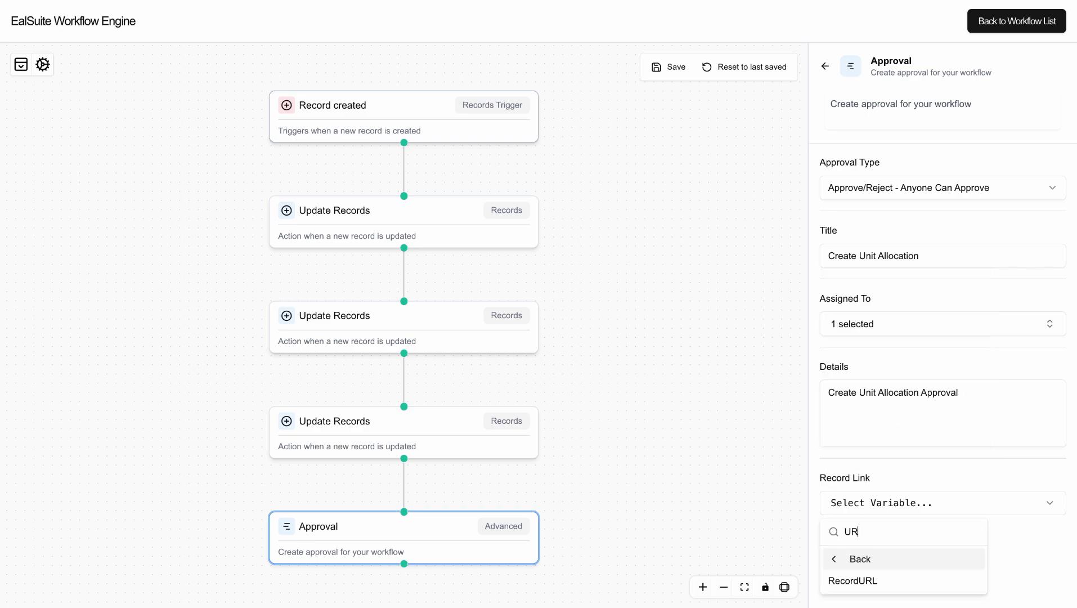
pyautogui.click(867, 580)
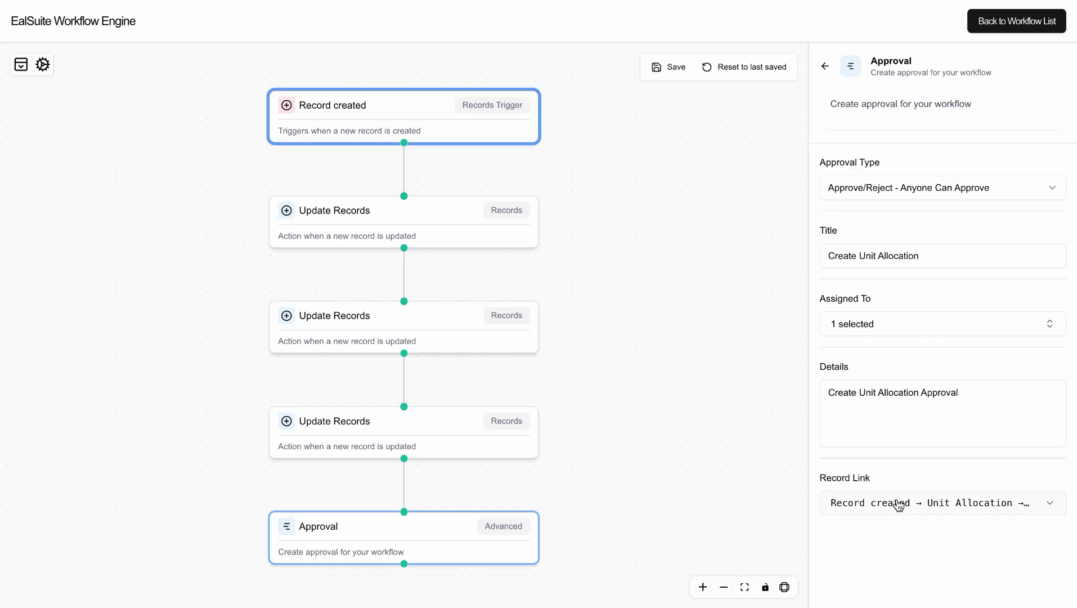
pyautogui.click(899, 479)
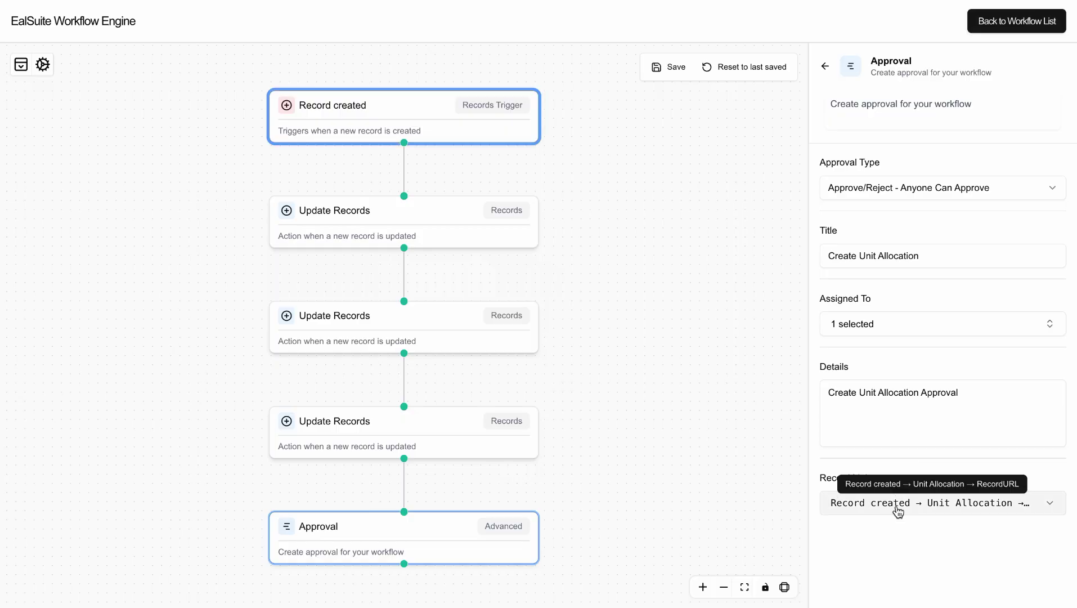
pyautogui.click(549, 411)
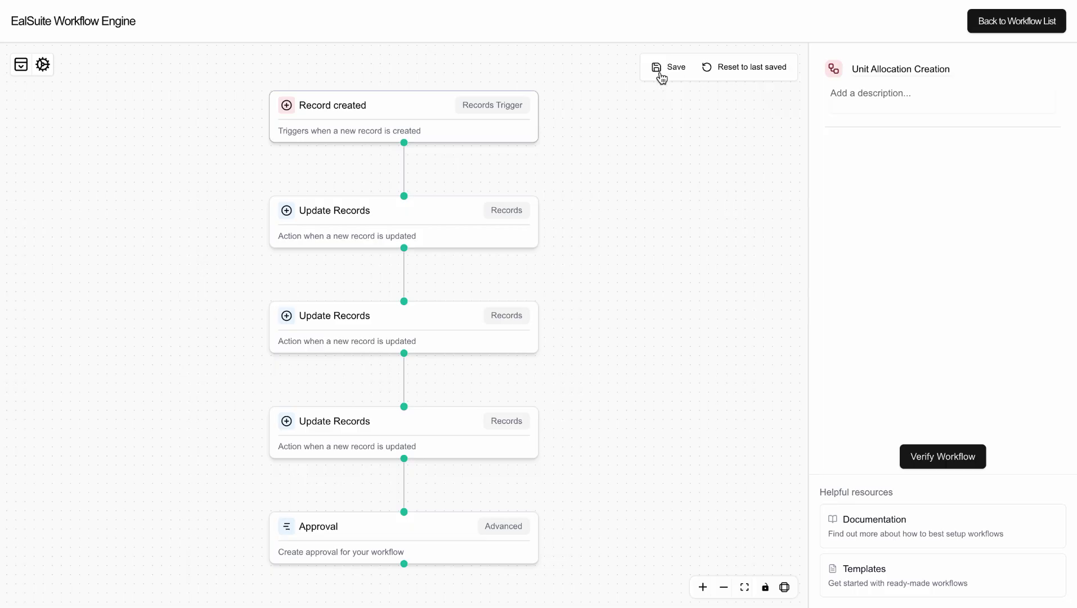
# Add a Create Log step after the Approval step.
pyautogui.moveTo(628, 378); pyautogui.dragTo(627, 144)
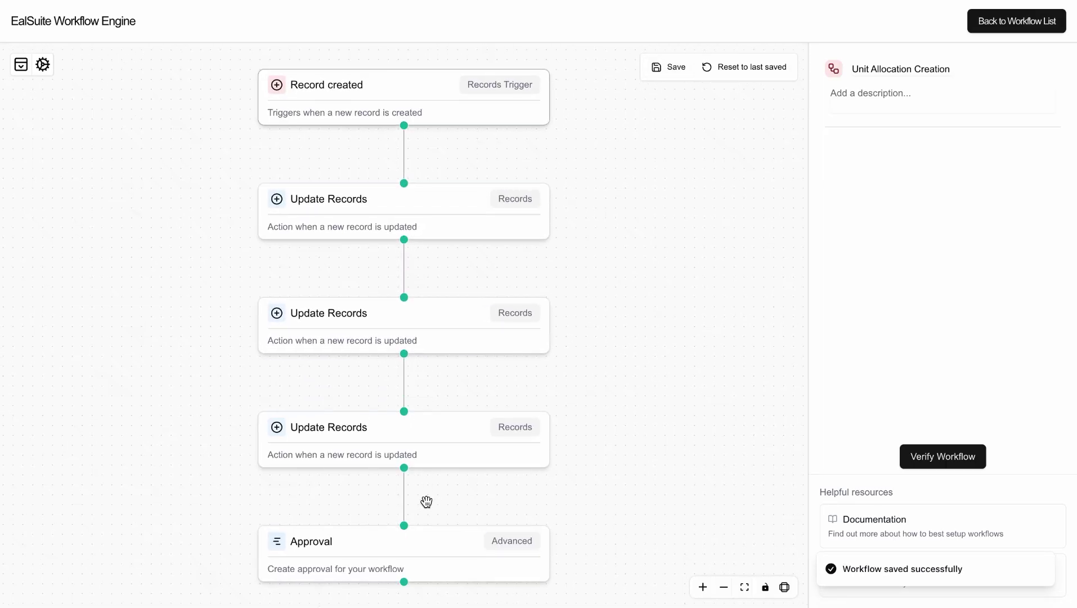
pyautogui.click(402, 571)
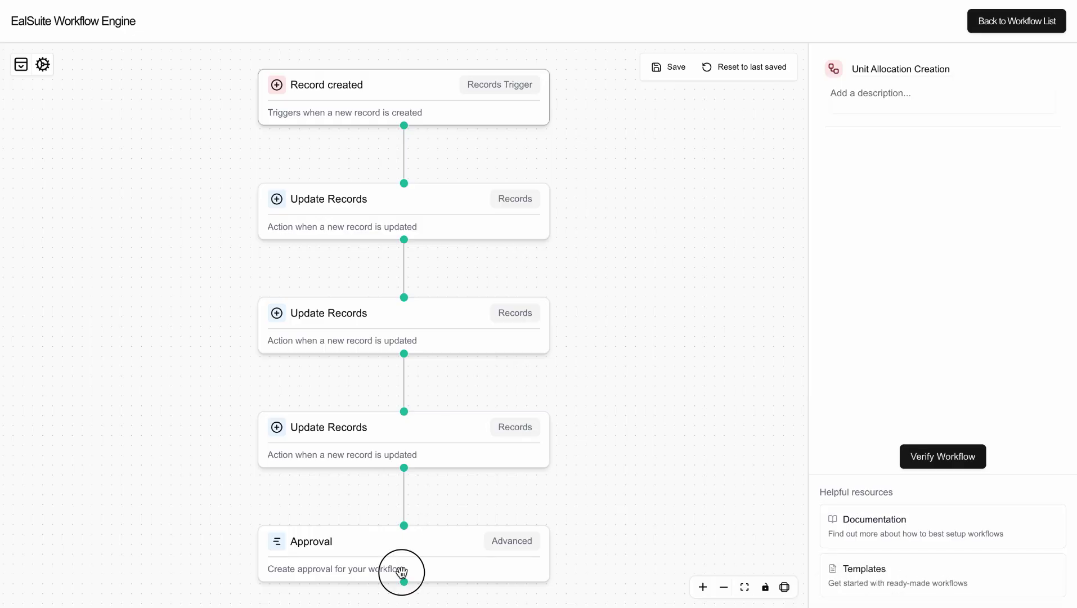
pyautogui.click(404, 584)
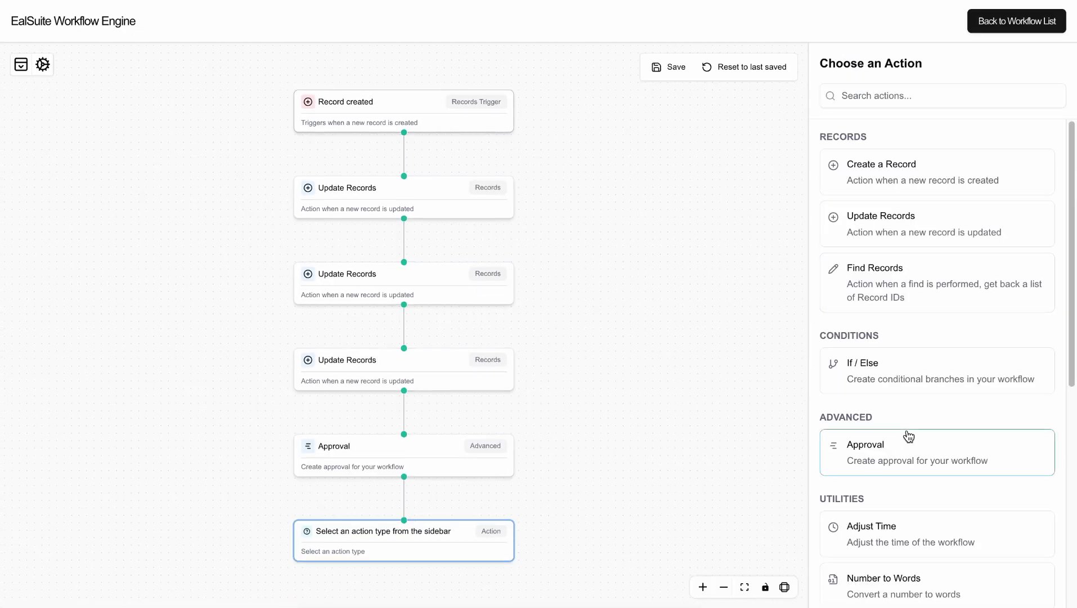
pyautogui.scroll(-5, 907, 435)
pyautogui.scroll(-2, 909, 436)
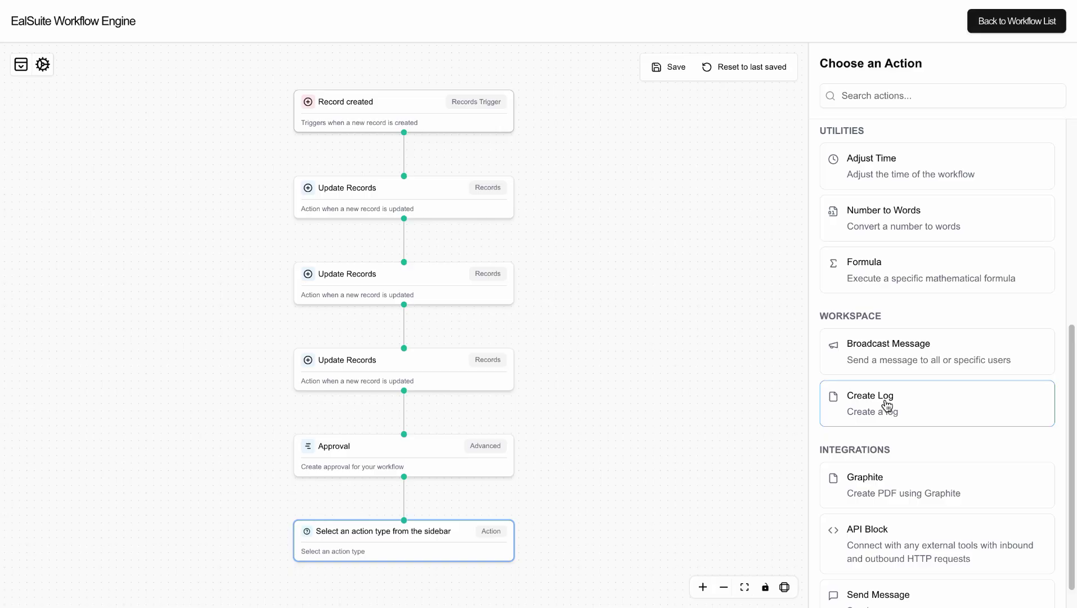
pyautogui.click(887, 405)
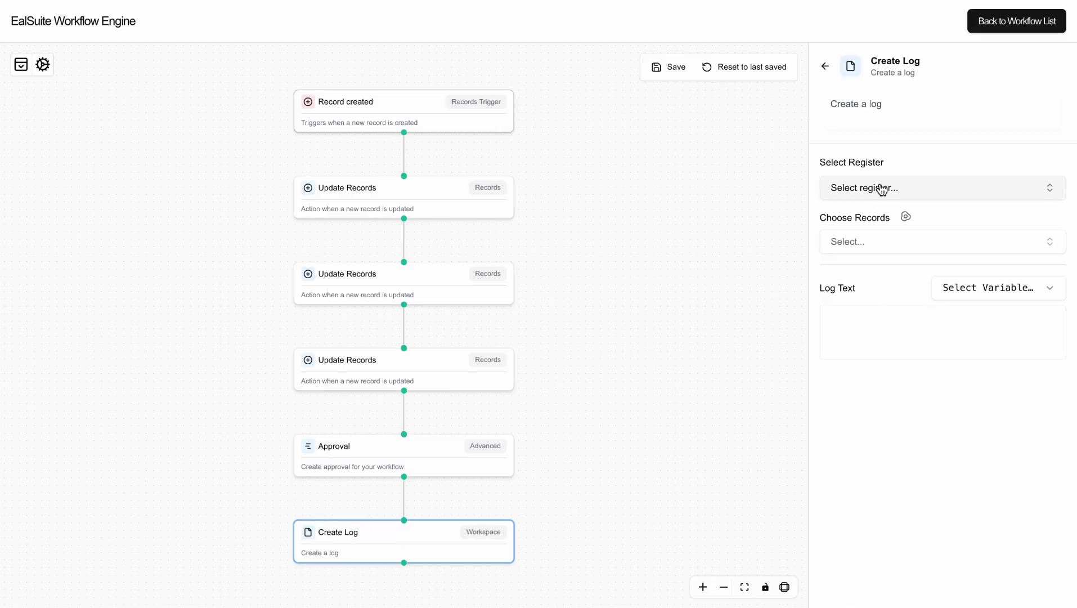
# Log to the Unit Allocation register, choosing records via Record created → Unit Allocation.
pyautogui.click(881, 192)
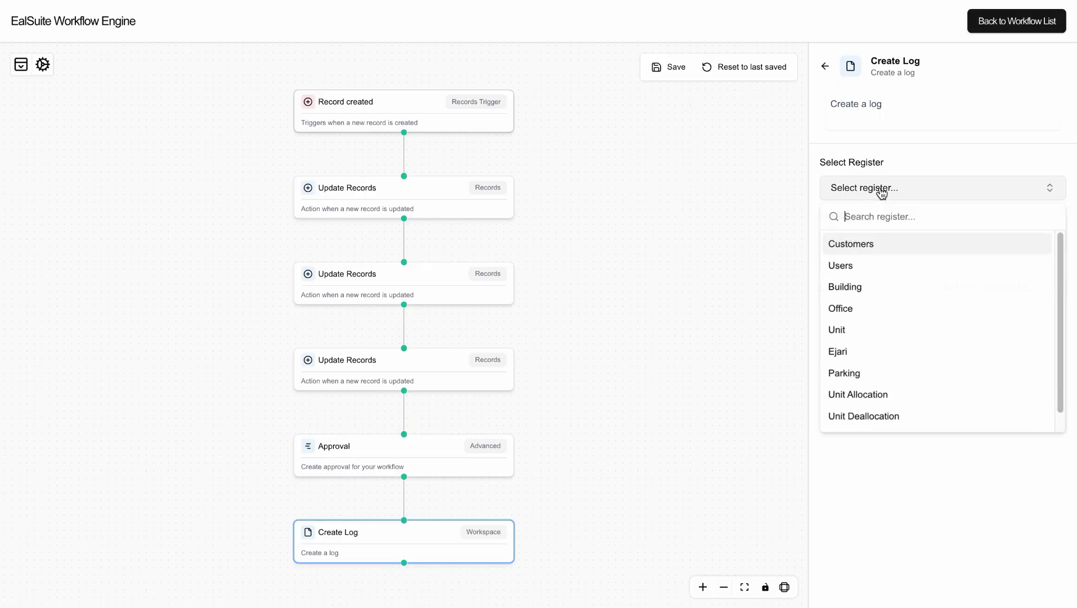
pyautogui.click(878, 396)
pyautogui.click(928, 154)
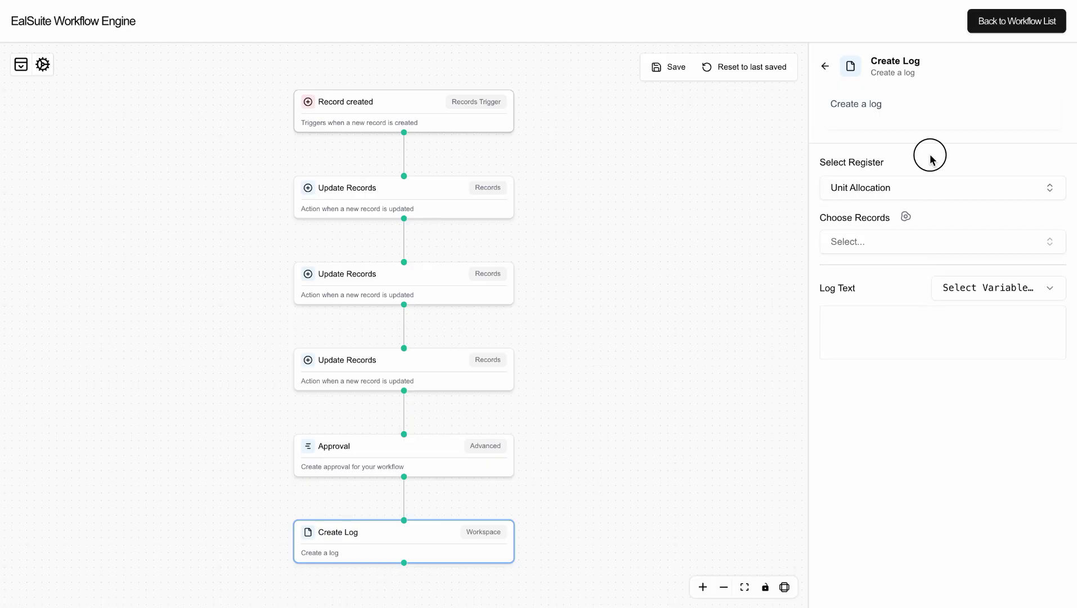
pyautogui.click(906, 216)
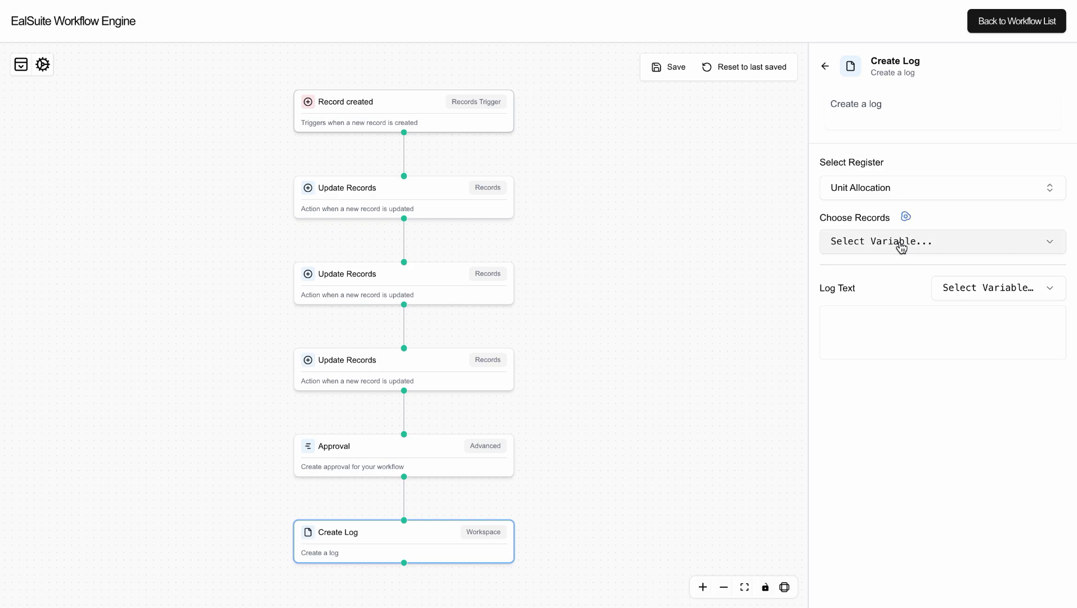
pyautogui.click(899, 243)
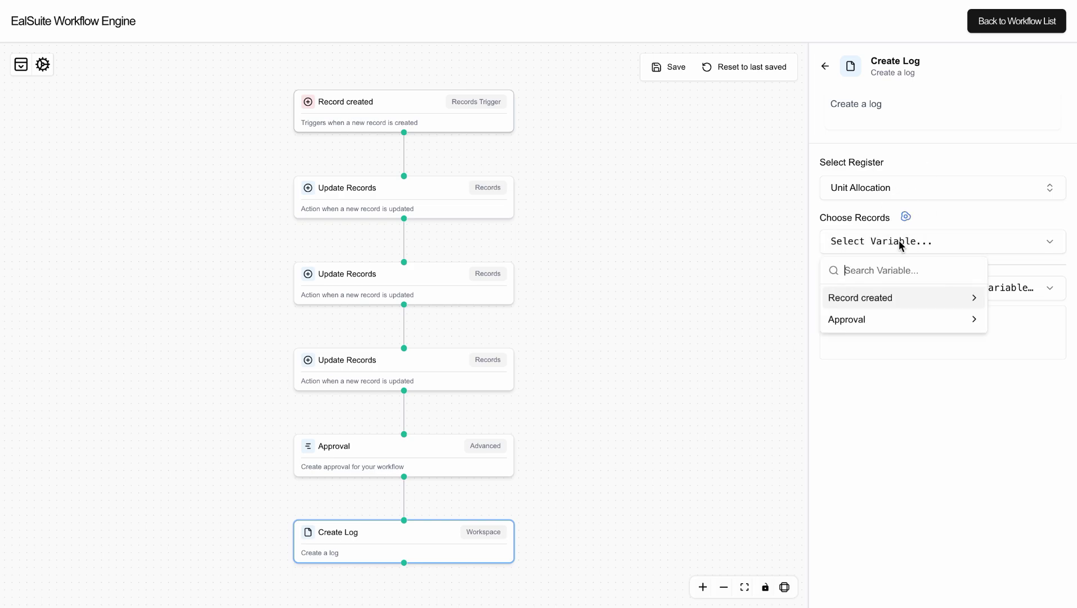
pyautogui.click(898, 296)
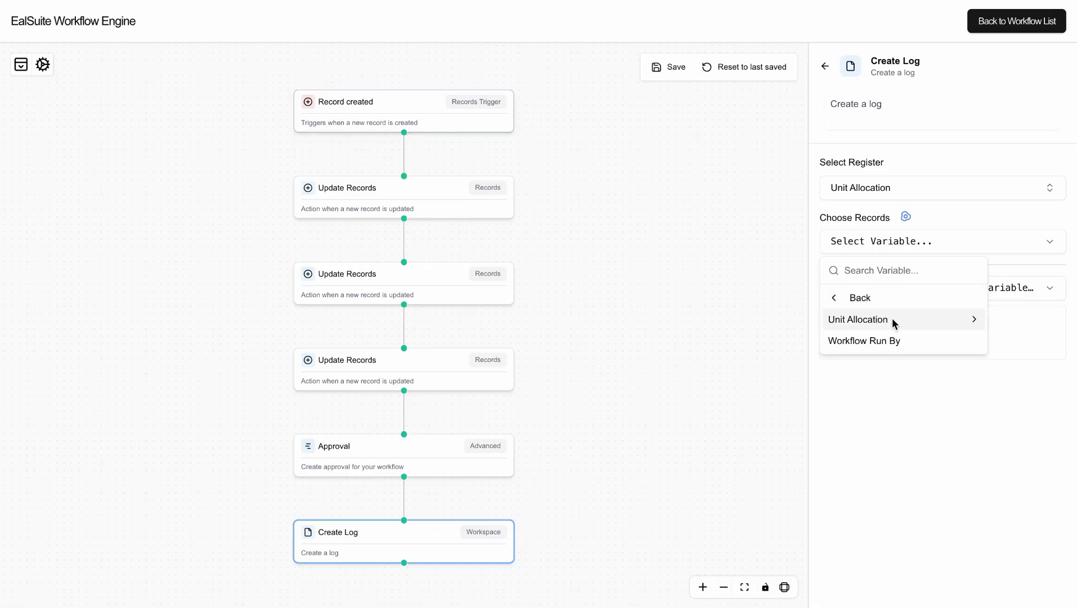
pyautogui.click(893, 320)
# Log the new record's RecordID and start the log text with 'Unit Allocation'.
pyautogui.click(887, 321)
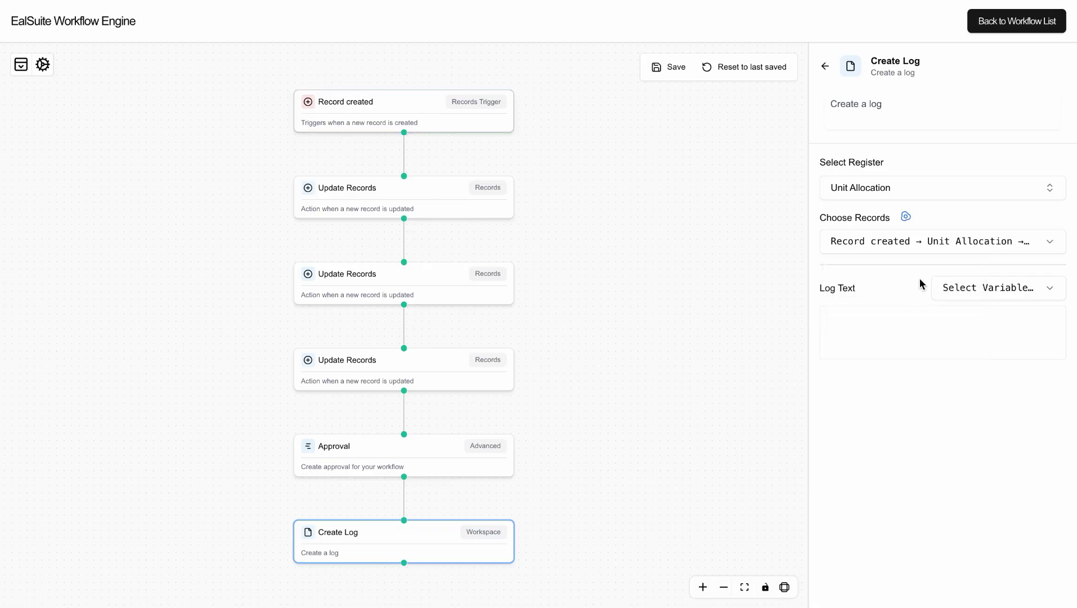
pyautogui.click(946, 217)
pyautogui.click(964, 287)
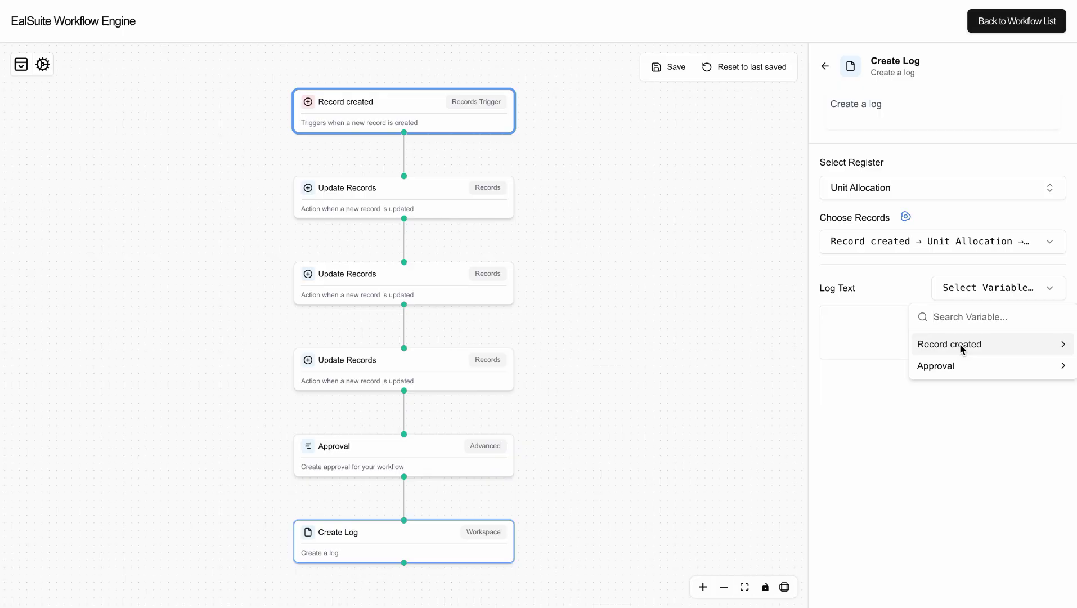
pyautogui.click(873, 332)
pyautogui.click(875, 333)
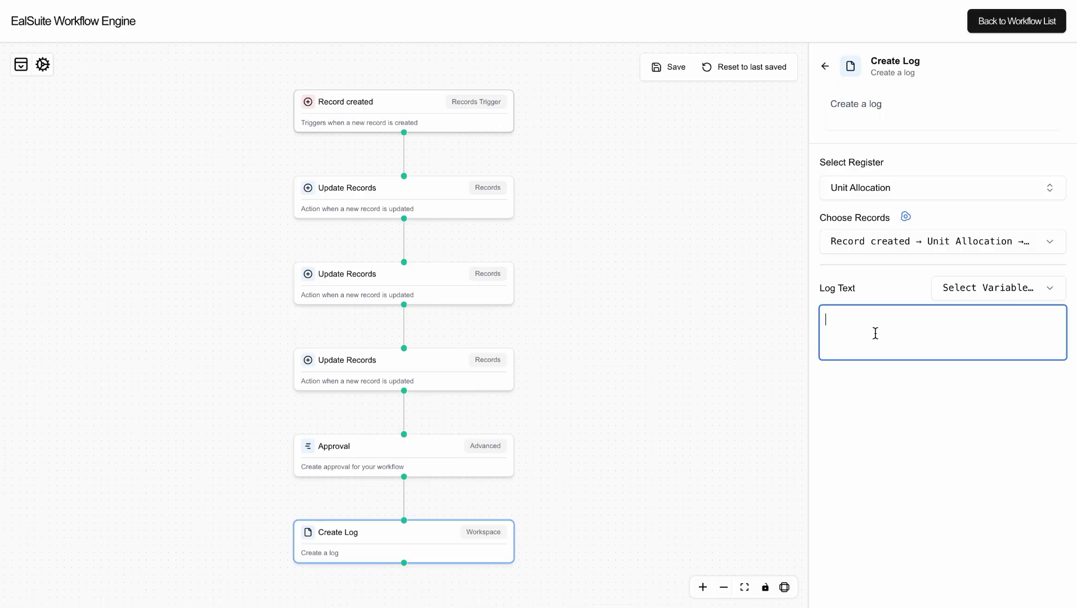
pyautogui.write('Unit Allocation')
# Append the Approval → Response variable to the log text and delete the extra words.
pyautogui.click(974, 287)
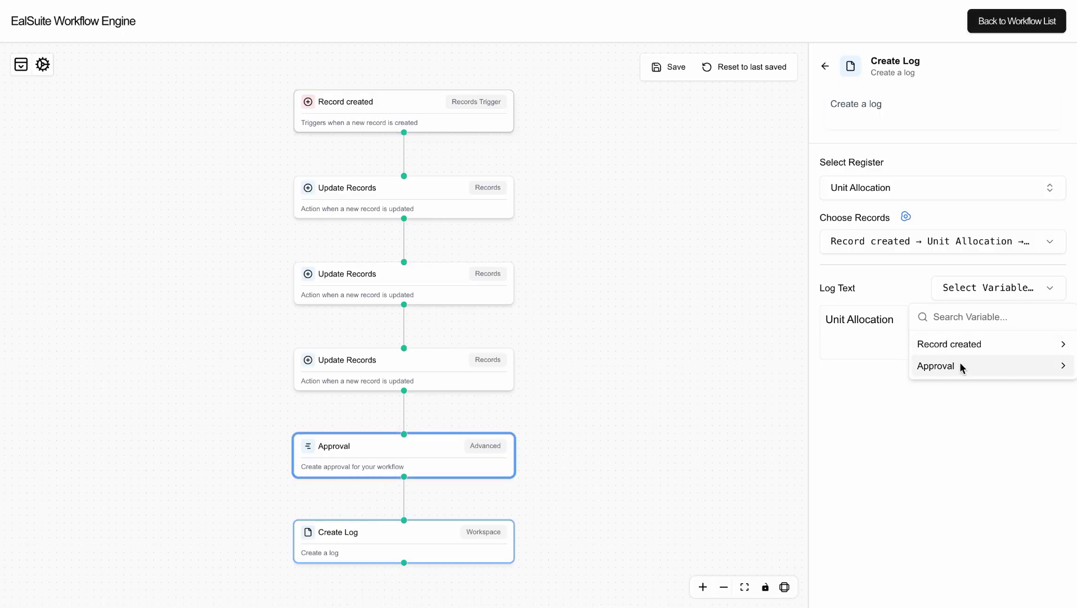
pyautogui.click(901, 318)
pyautogui.click(903, 318)
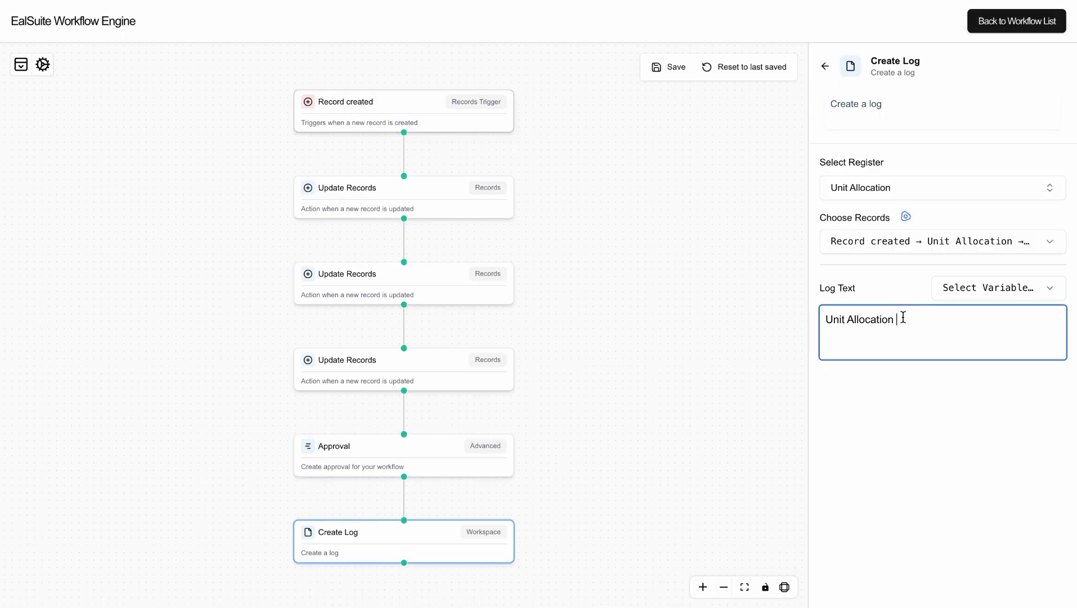
pyautogui.write('Approval')
pyautogui.click(957, 290)
pyautogui.click(962, 363)
pyautogui.click(962, 365)
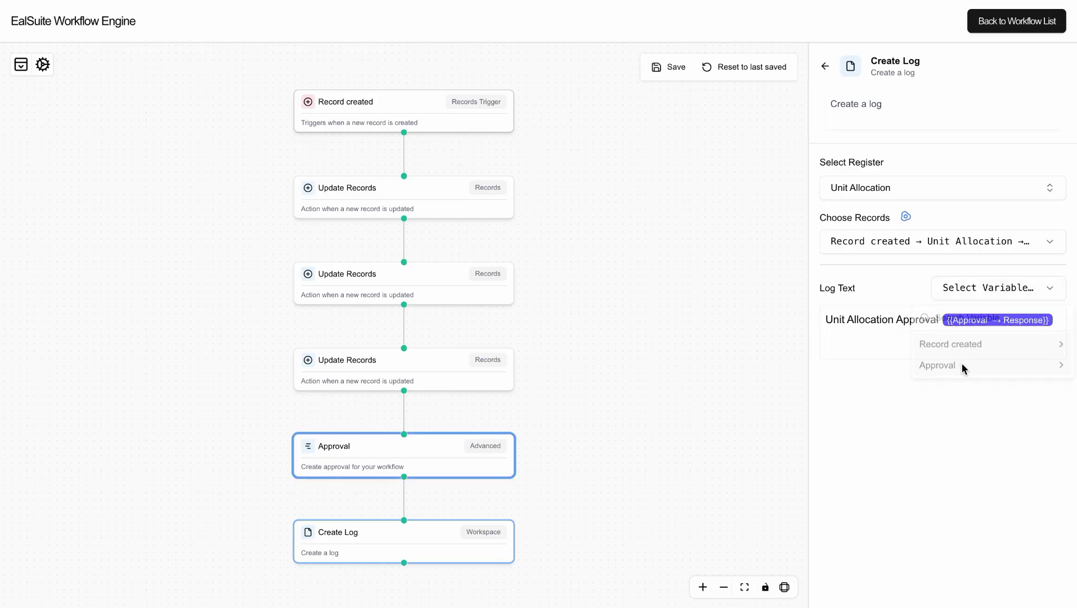
pyautogui.click(940, 313)
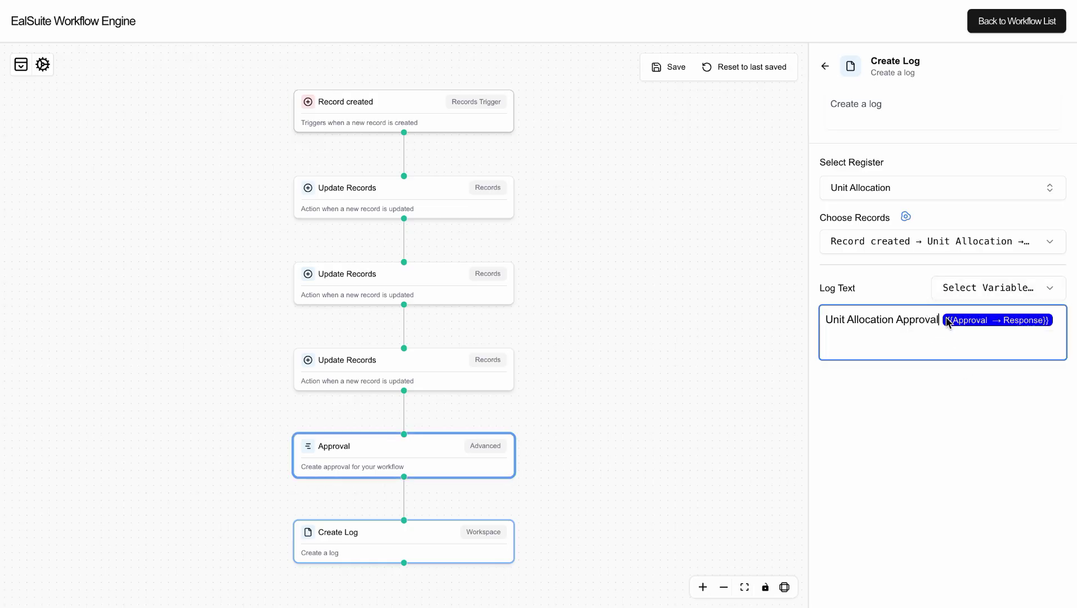
pyautogui.write('Received')
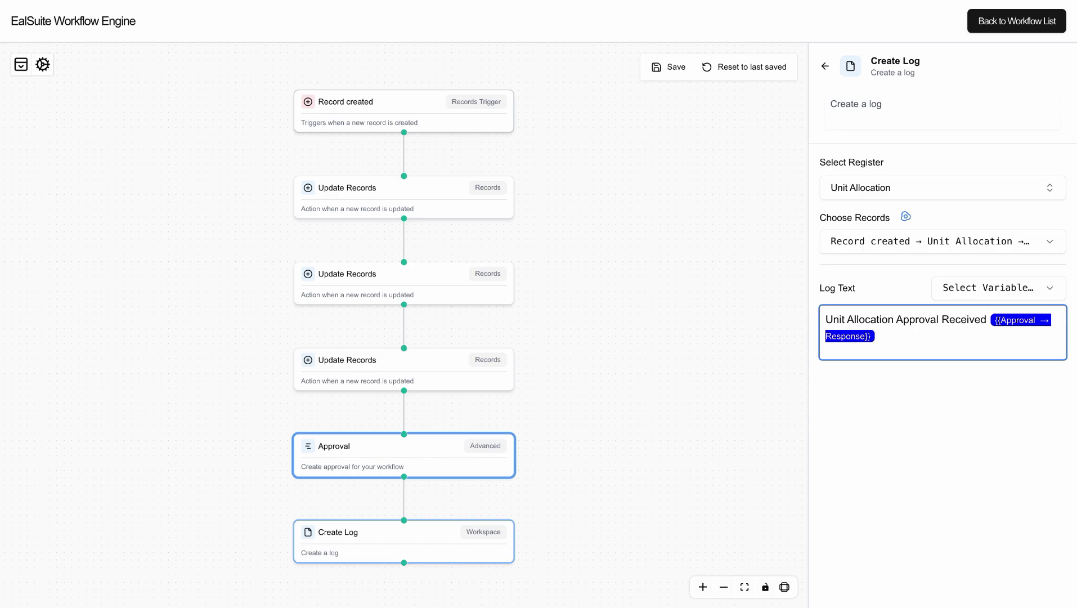
pyautogui.hotkey('ctrl', 'shift', 'Left')
pyautogui.hotkey('ctrl', 'shift', 'Left')
pyautogui.press('BackSpace')
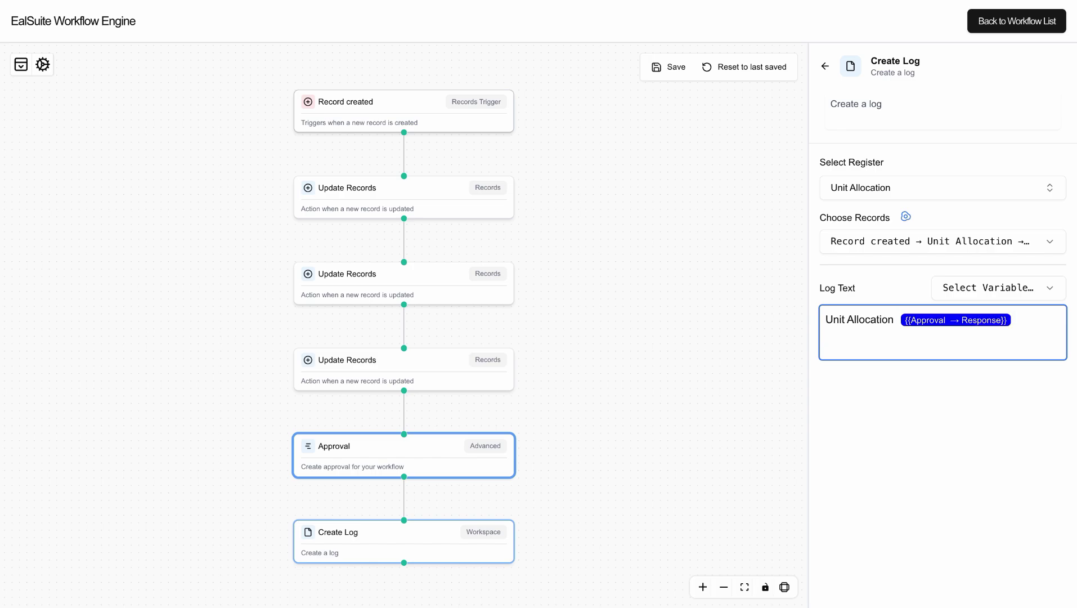
pyautogui.press('BackSpace')
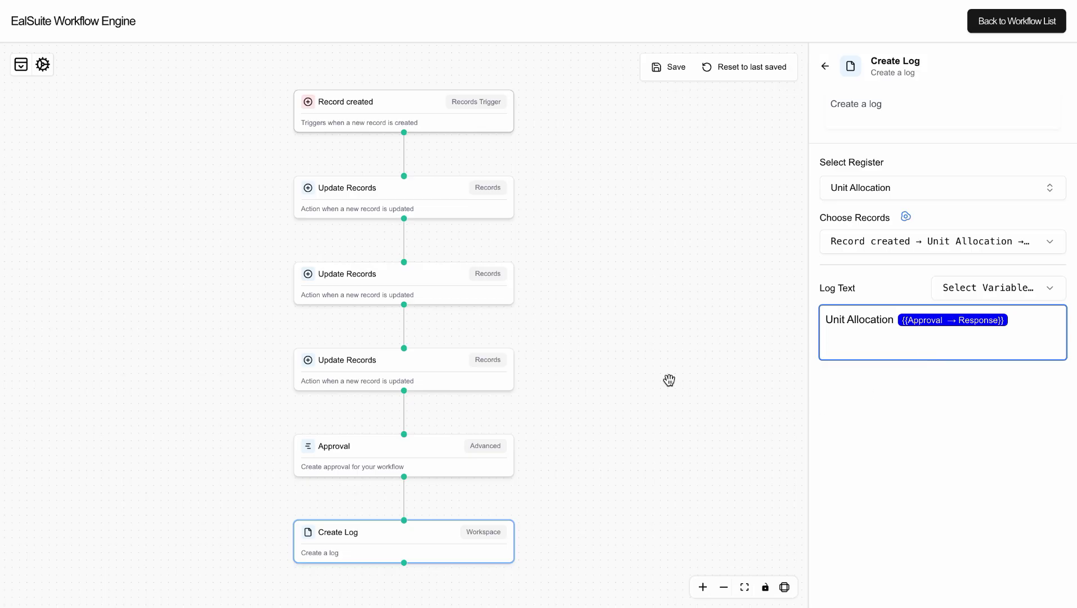
pyautogui.click(607, 368)
# Save the workflow and add a new empty step after Create Log.
pyautogui.click(673, 78)
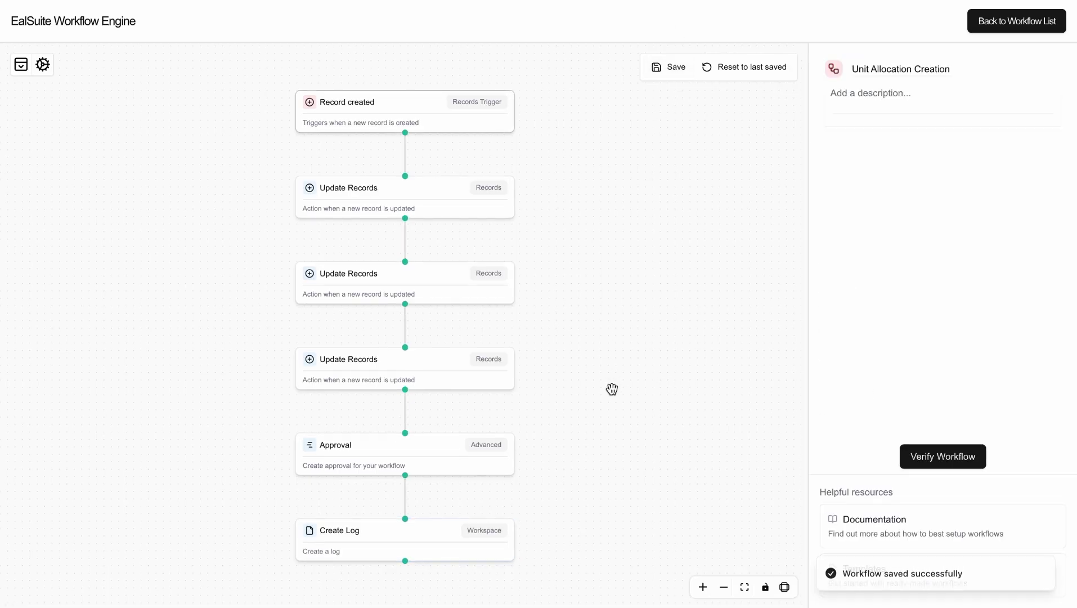
pyautogui.moveTo(610, 389); pyautogui.dragTo(619, 196)
pyautogui.click(403, 344)
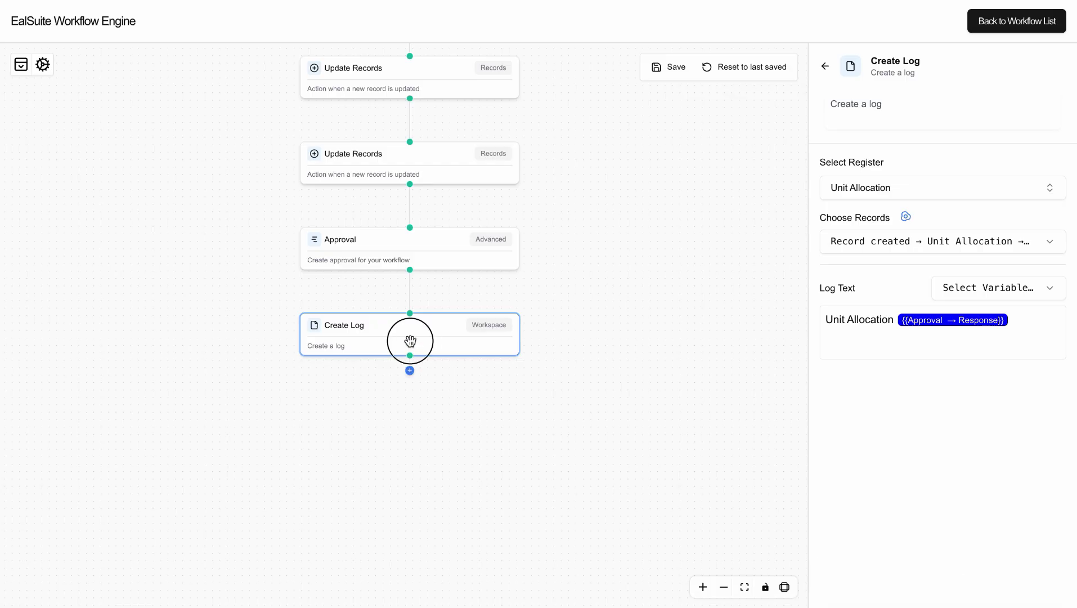
pyautogui.click(409, 371)
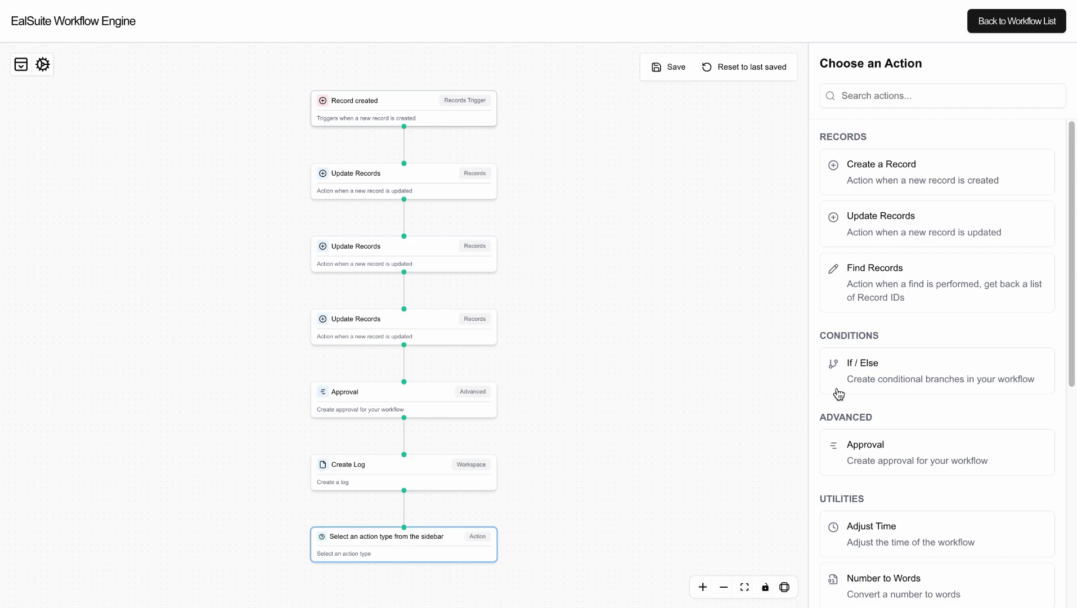
# Make the new step an If / Else condition based on the Approval step.
pyautogui.click(872, 375)
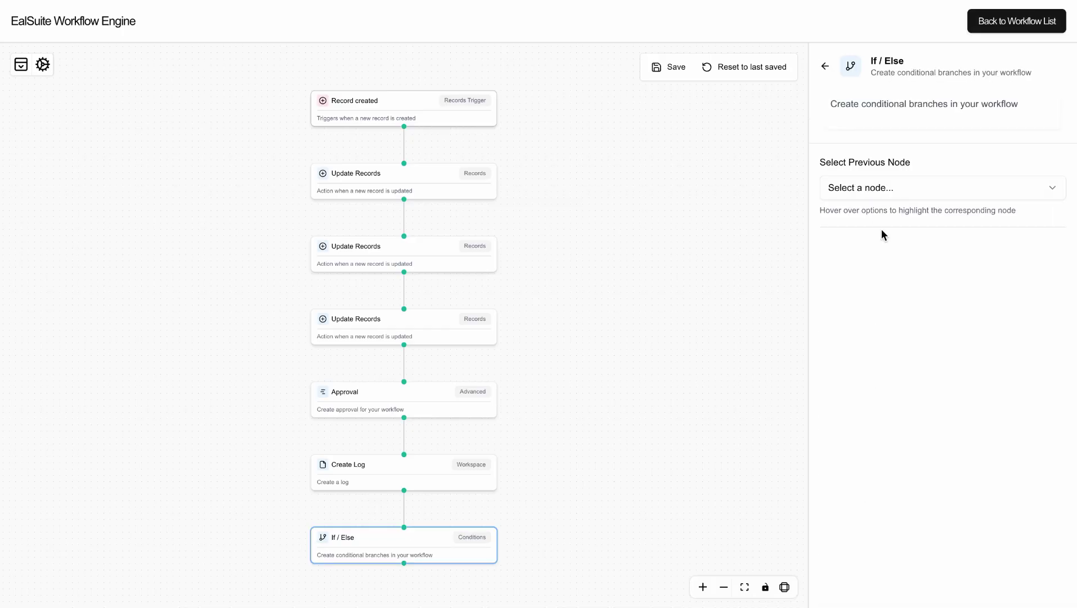
pyautogui.click(876, 193)
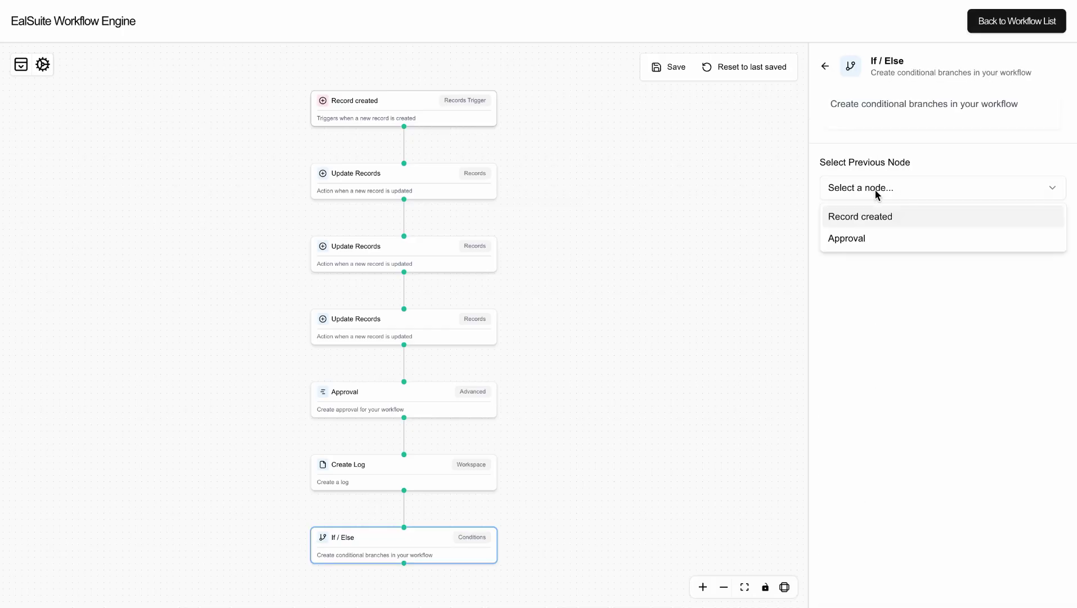
pyautogui.click(874, 241)
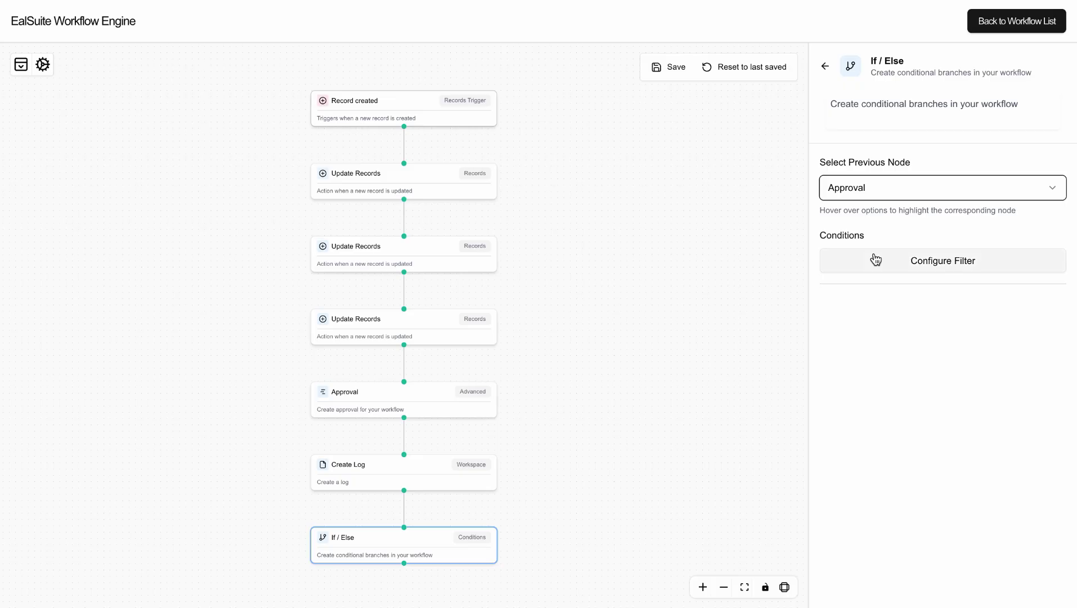
pyautogui.click(875, 259)
# Add and apply the filter condition Response equals Approved.
pyautogui.click(353, 330)
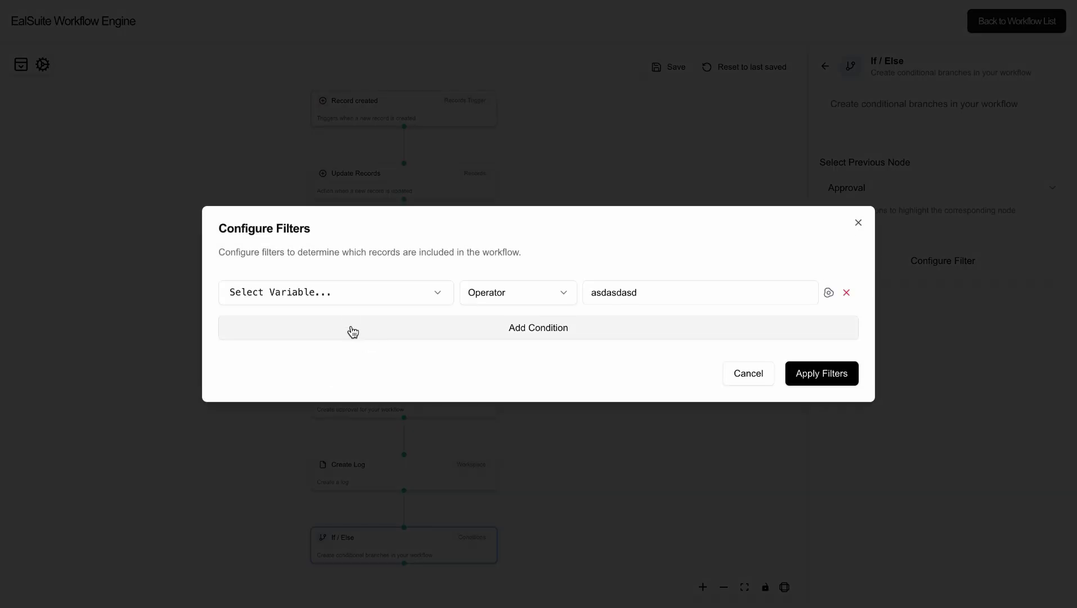
pyautogui.click(321, 295)
pyautogui.click(304, 349)
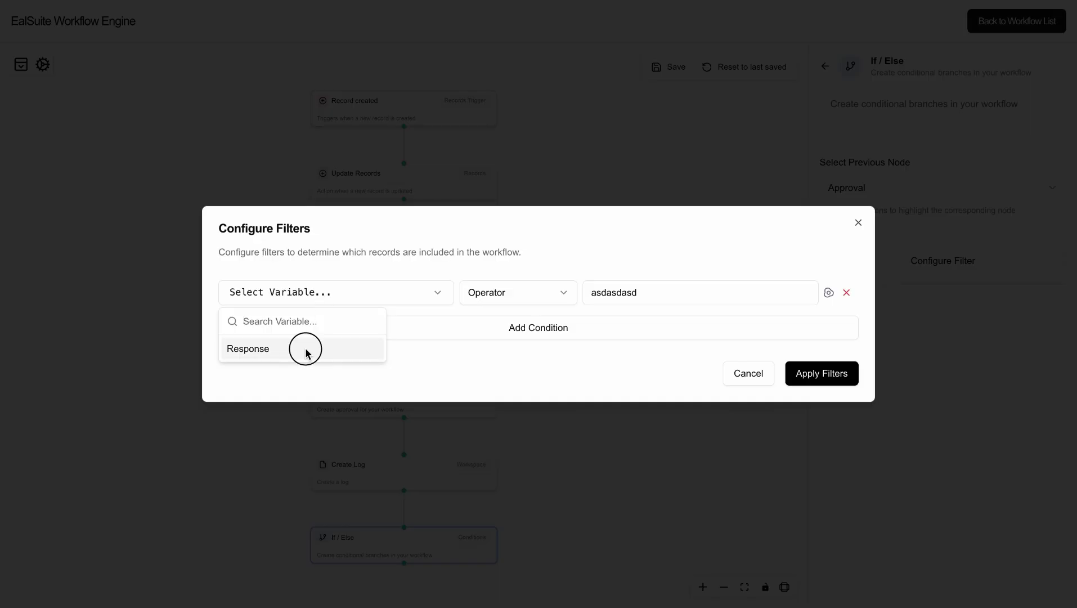
pyautogui.click(488, 294)
pyautogui.click(492, 326)
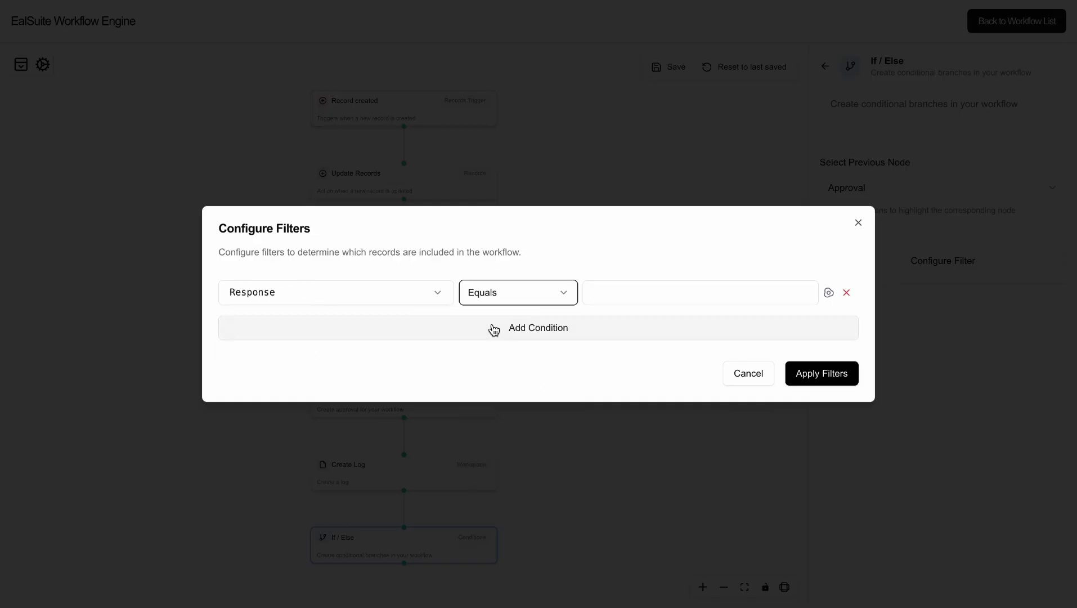
pyautogui.click(604, 293)
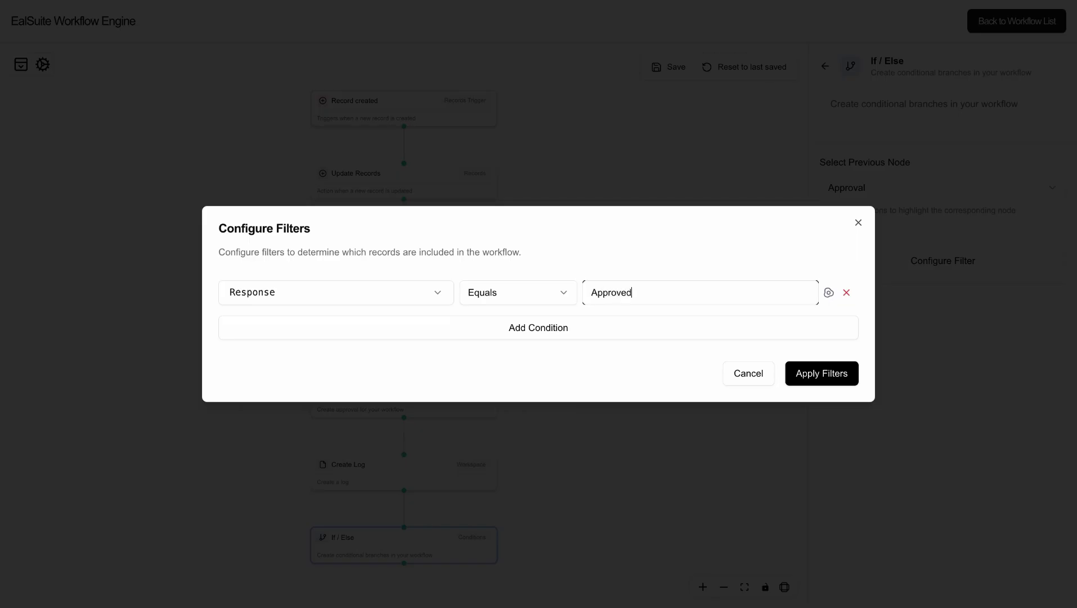
pyautogui.click(810, 376)
# Save the workflow and reveal the If / Else Is True / Is False branches.
pyautogui.click(677, 69)
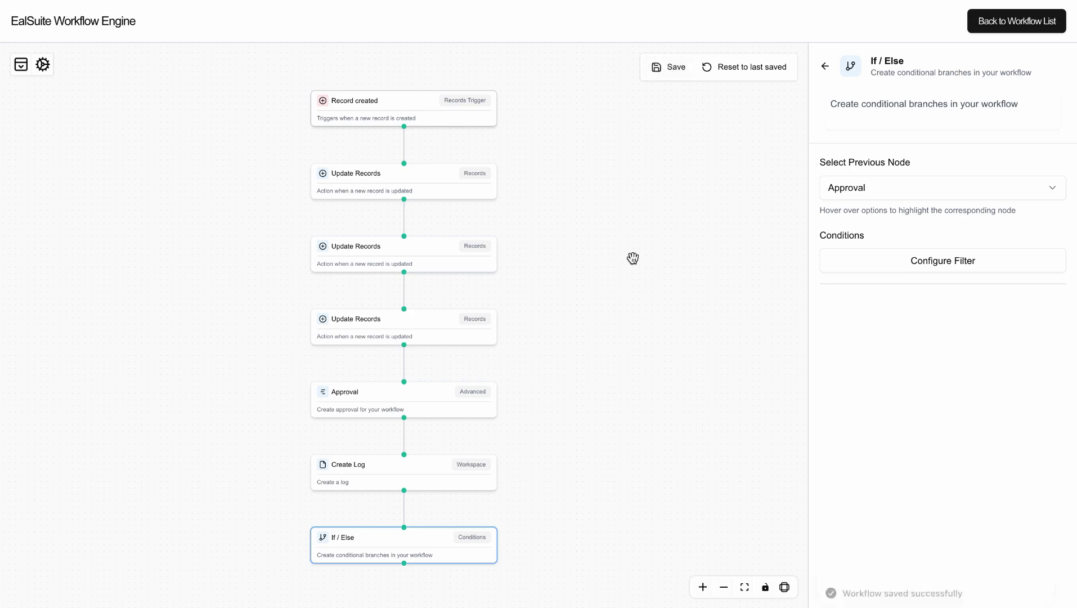
pyautogui.moveTo(631, 435); pyautogui.dragTo(620, 242)
pyautogui.click(418, 345)
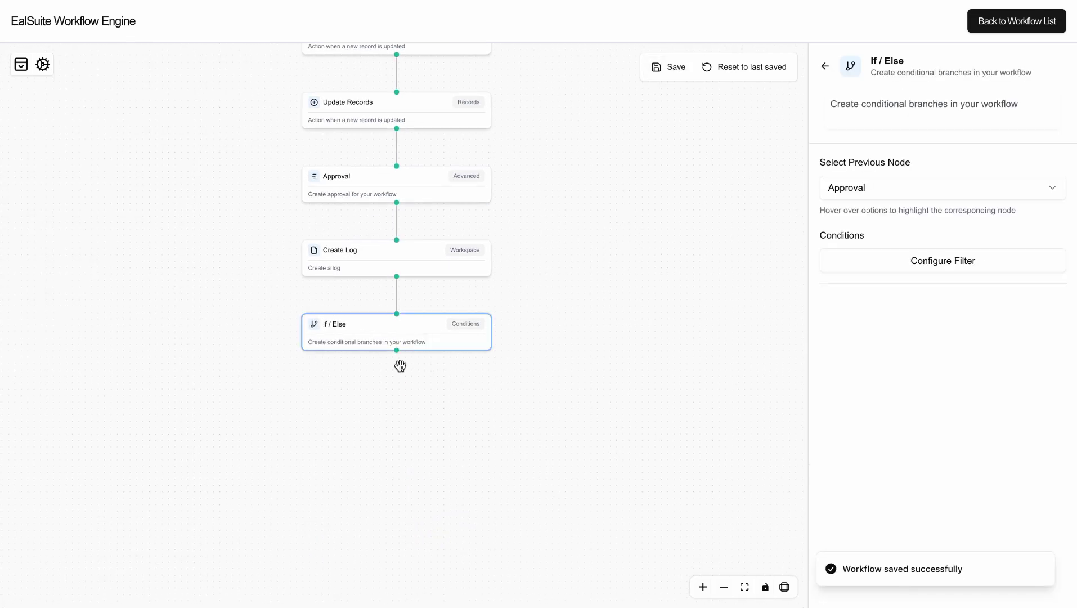
pyautogui.click(397, 365)
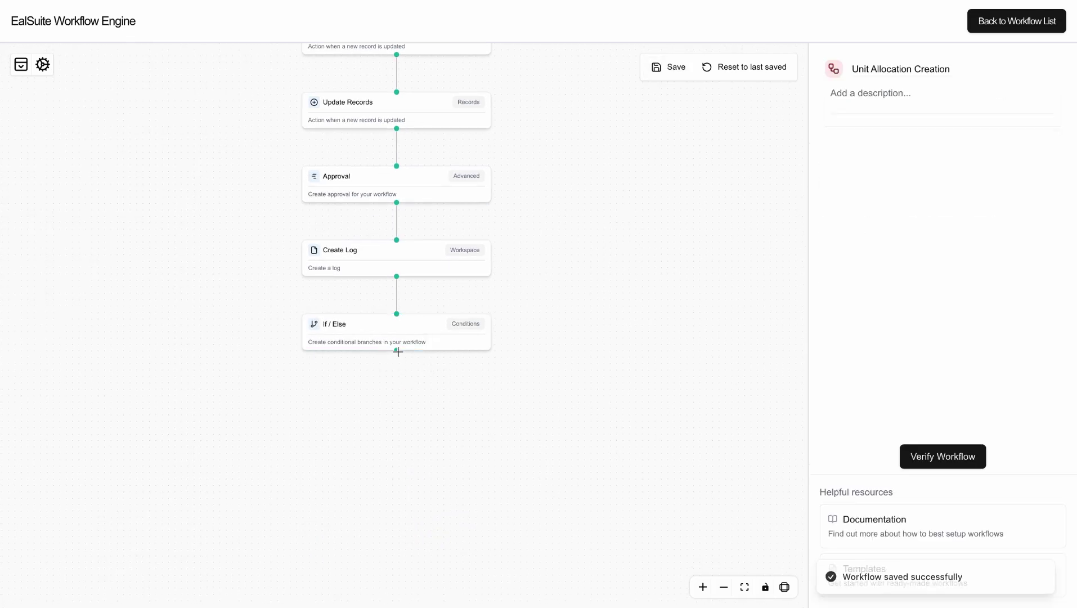
pyautogui.click(397, 351)
pyautogui.click(397, 364)
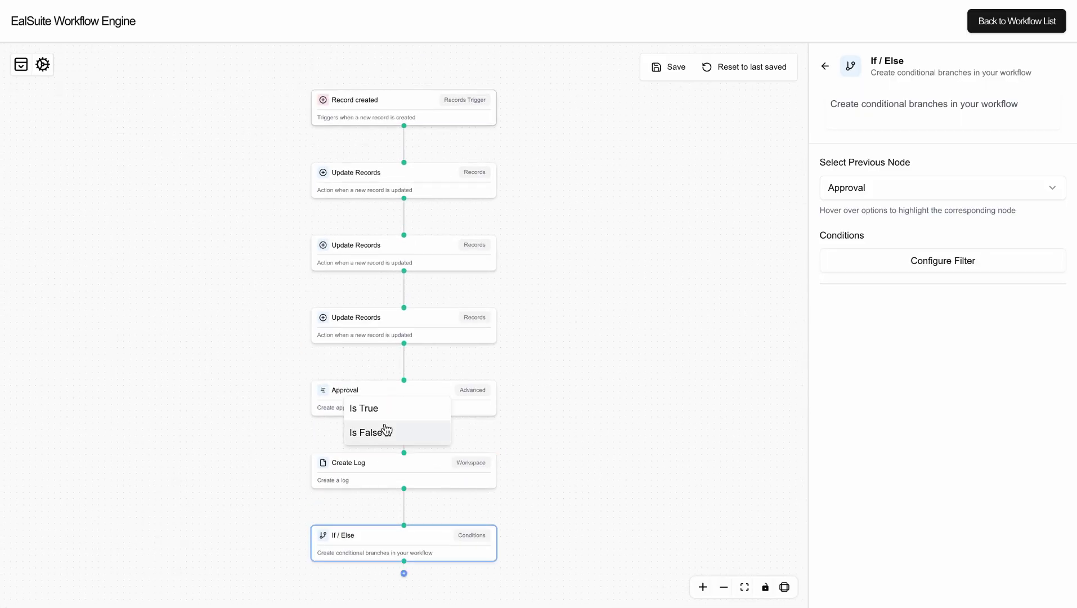
pyautogui.click(379, 433)
pyautogui.scroll(-5, 550, 367)
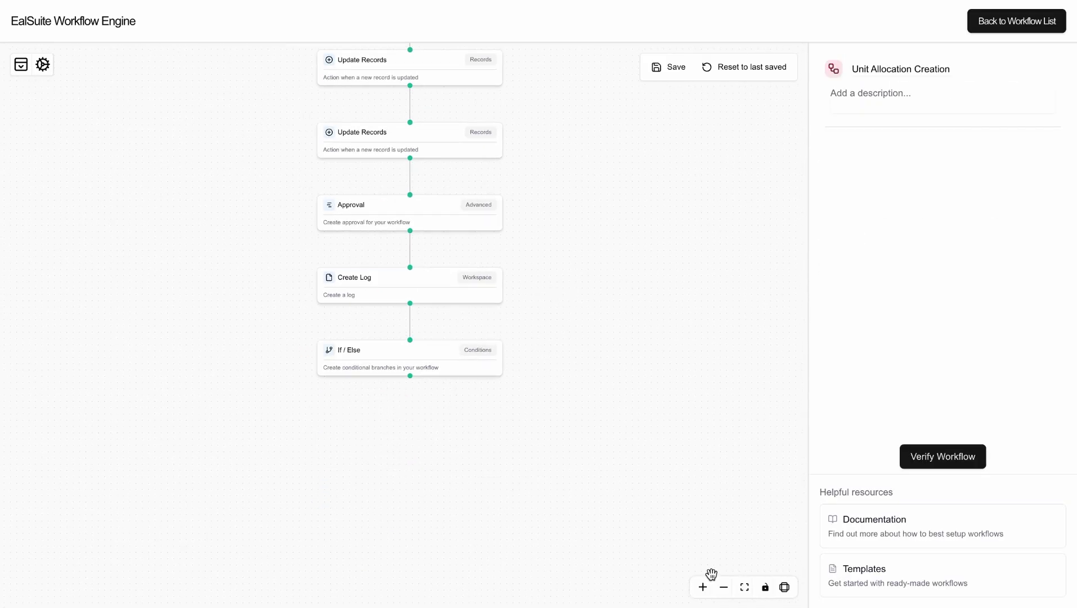
pyautogui.click(409, 362)
pyautogui.click(410, 389)
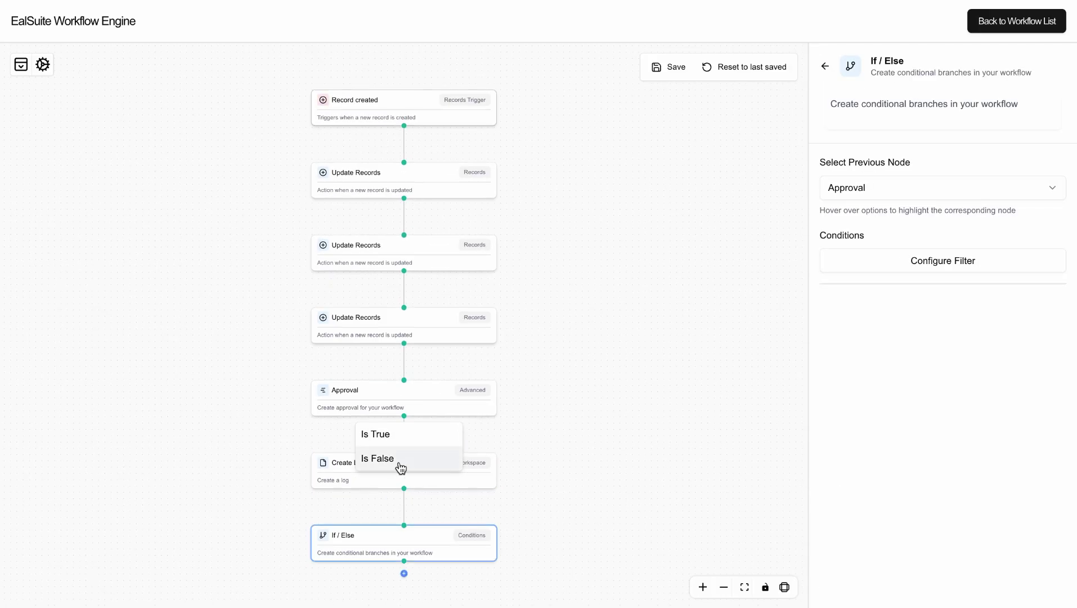
# Add an action step on the If / Else Is false branch and lay the flow out vertically.
pyautogui.click(376, 554)
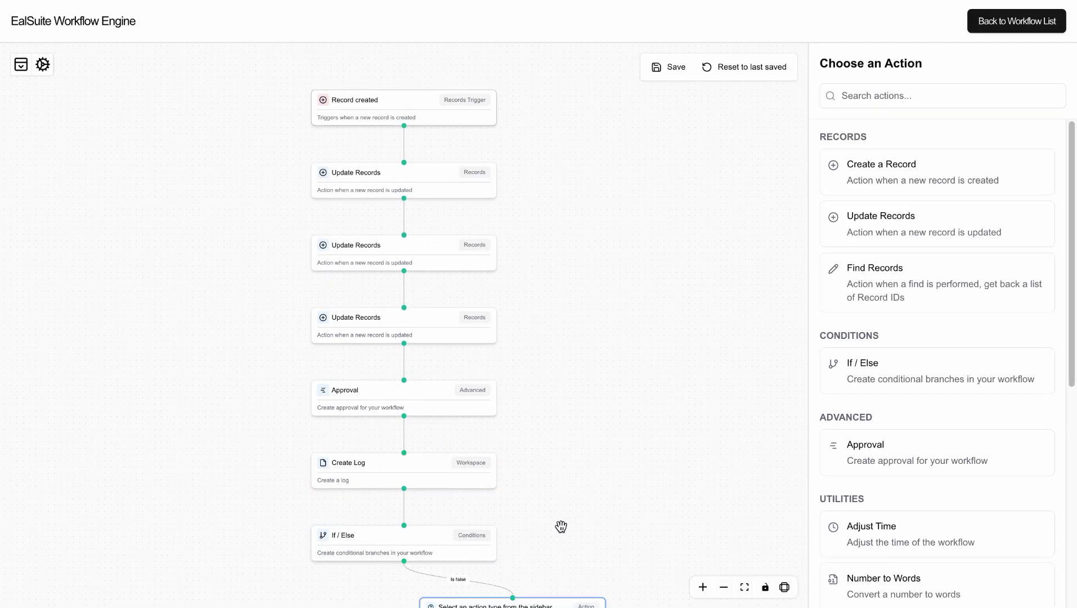
pyautogui.moveTo(584, 523); pyautogui.dragTo(596, 209)
pyautogui.moveTo(529, 314); pyautogui.dragTo(595, 335)
pyautogui.click(785, 587)
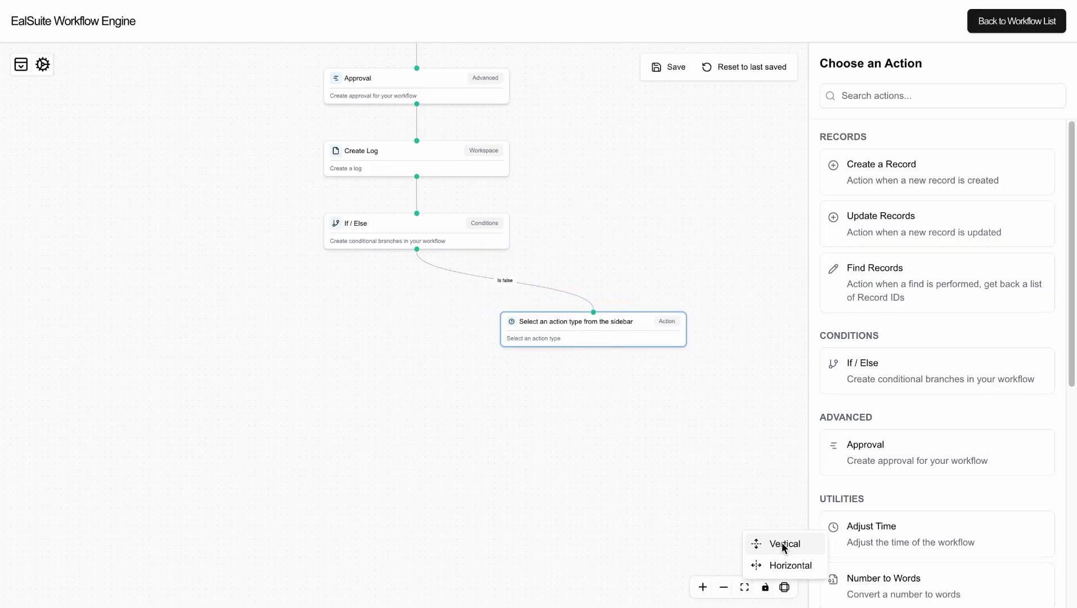
pyautogui.click(782, 543)
pyautogui.moveTo(428, 560); pyautogui.dragTo(698, 591)
pyautogui.moveTo(670, 475); pyautogui.dragTo(629, 221)
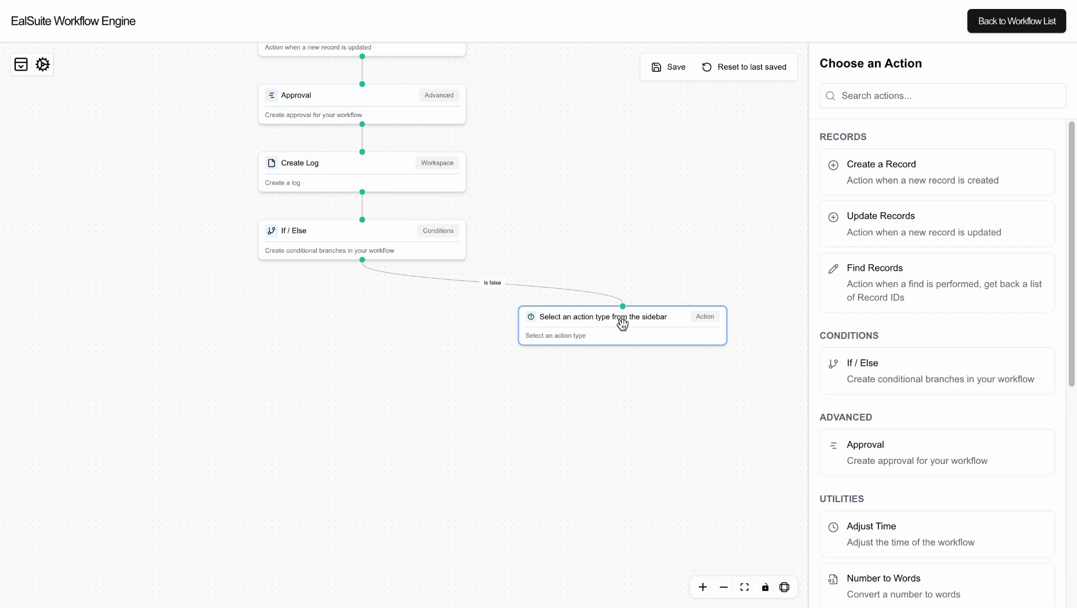
# Make it an Update Records step on the Unit Allocation register's Status field.
pyautogui.click(906, 222)
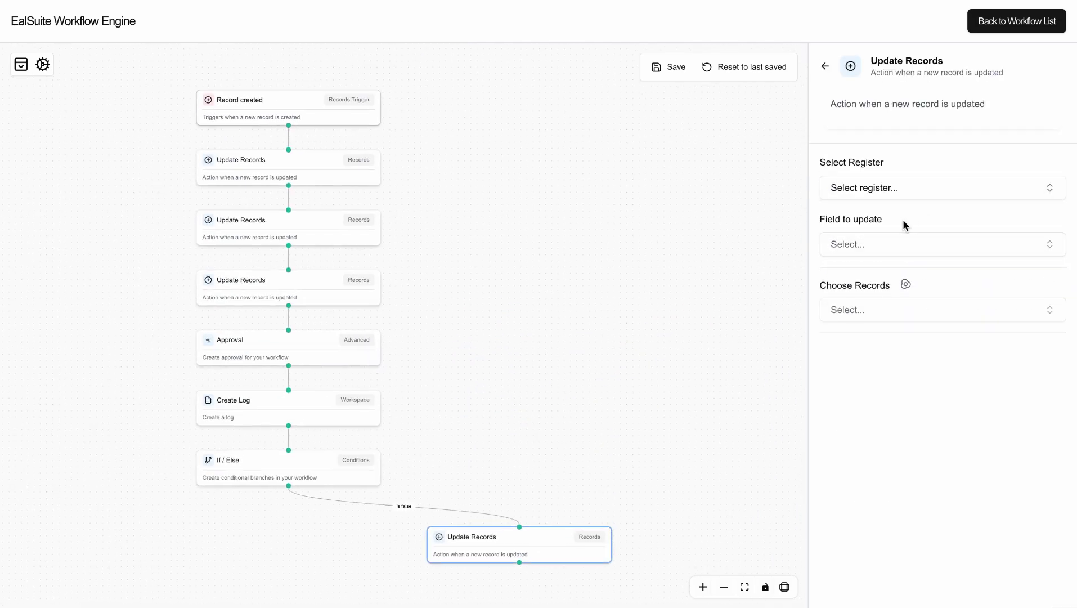
pyautogui.click(892, 191)
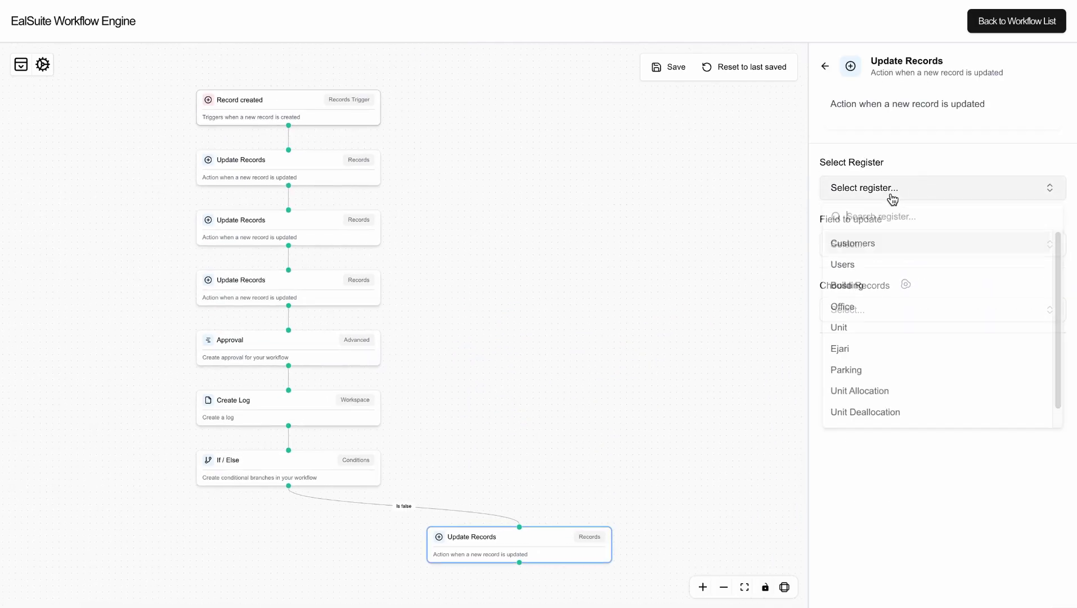
pyautogui.click(886, 398)
pyautogui.click(861, 251)
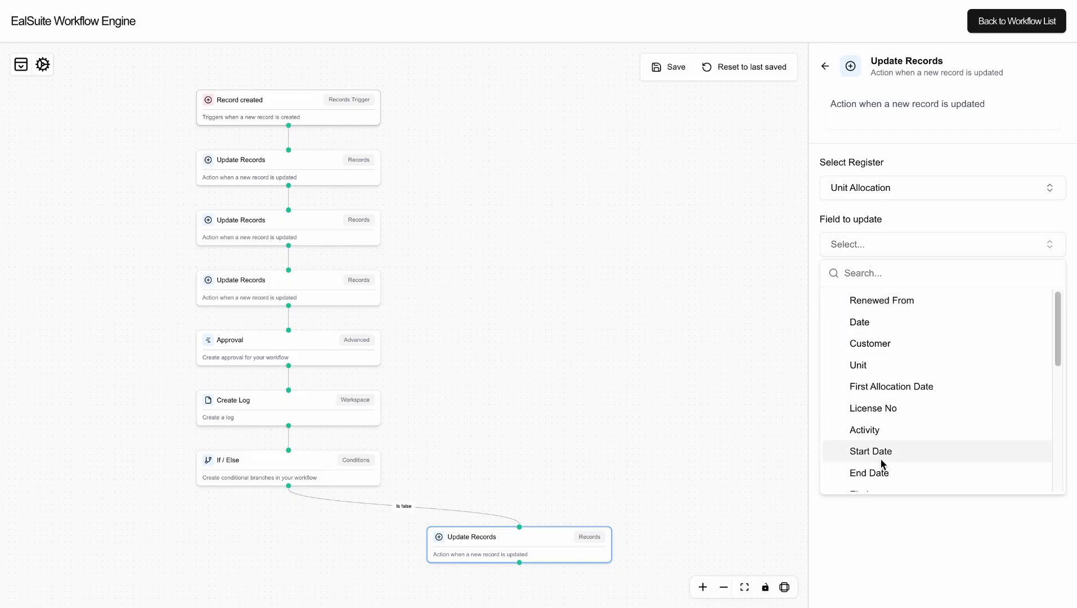
pyautogui.scroll(-10, 882, 465)
pyautogui.click(880, 481)
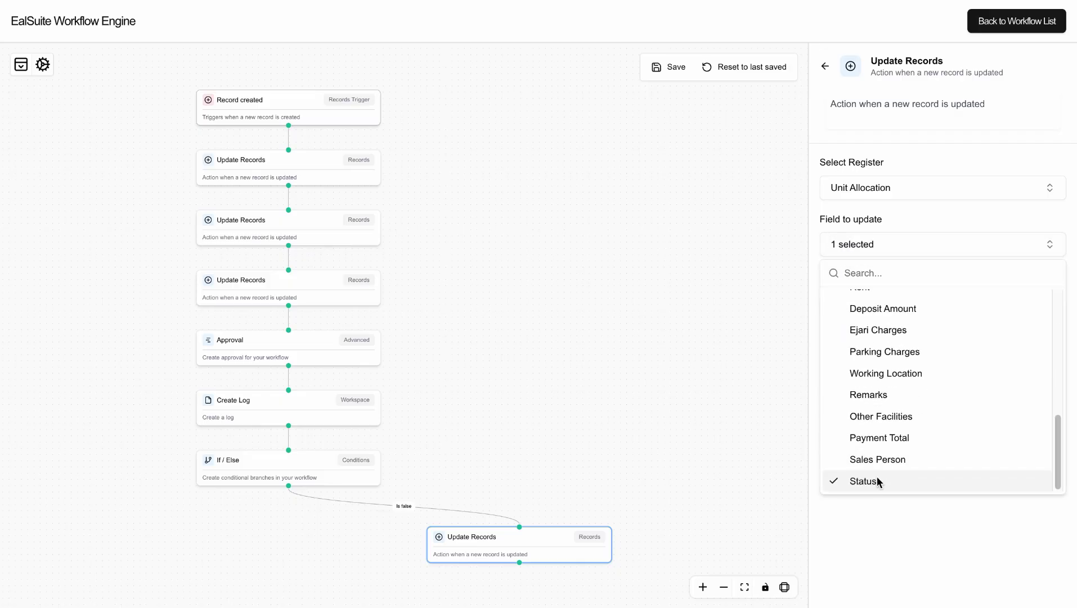
pyautogui.click(902, 230)
# Target Record created → Unit Allocation and set its Status to Rejected.
pyautogui.click(907, 285)
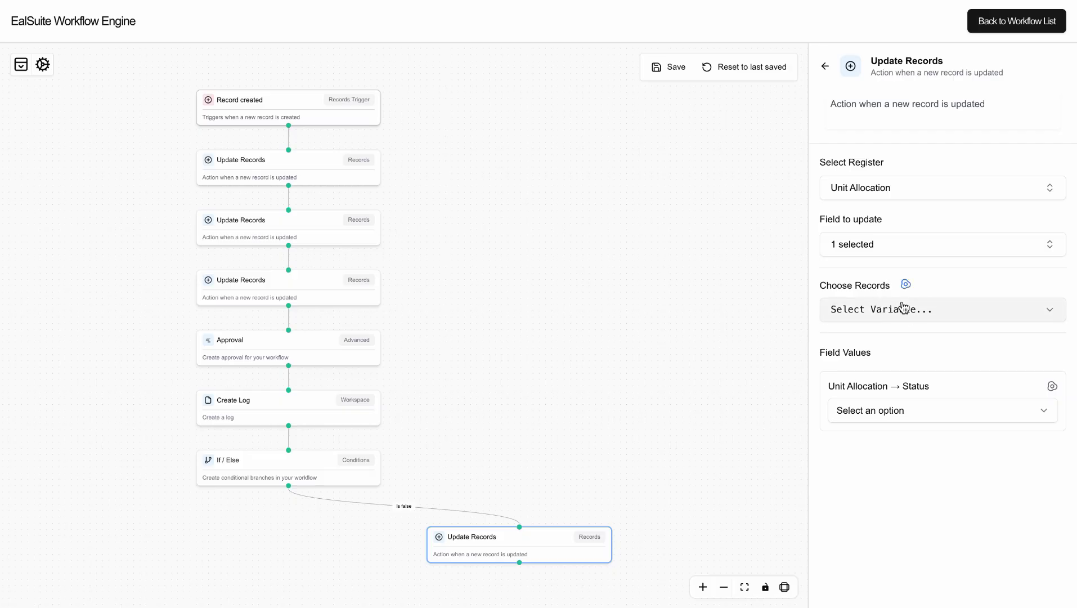
pyautogui.click(909, 308)
pyautogui.click(900, 368)
pyautogui.click(896, 387)
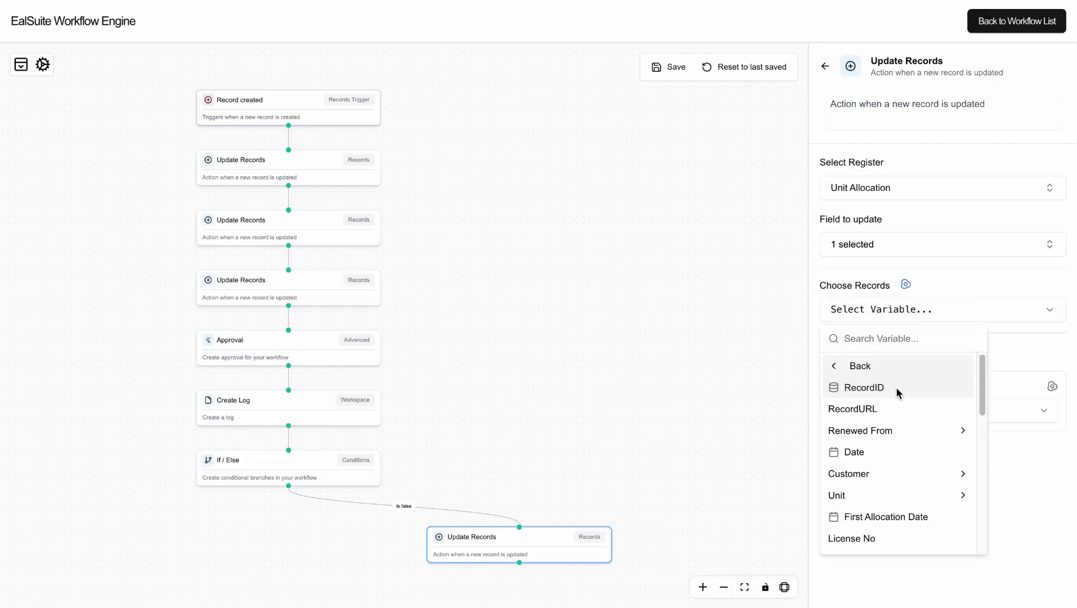
pyautogui.click(888, 389)
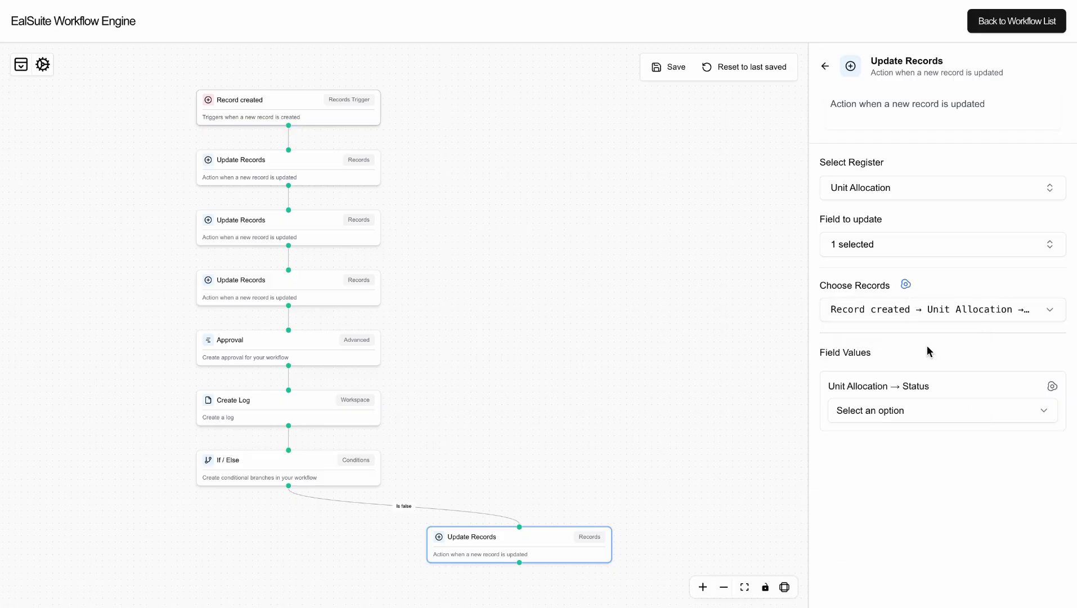
pyautogui.click(913, 409)
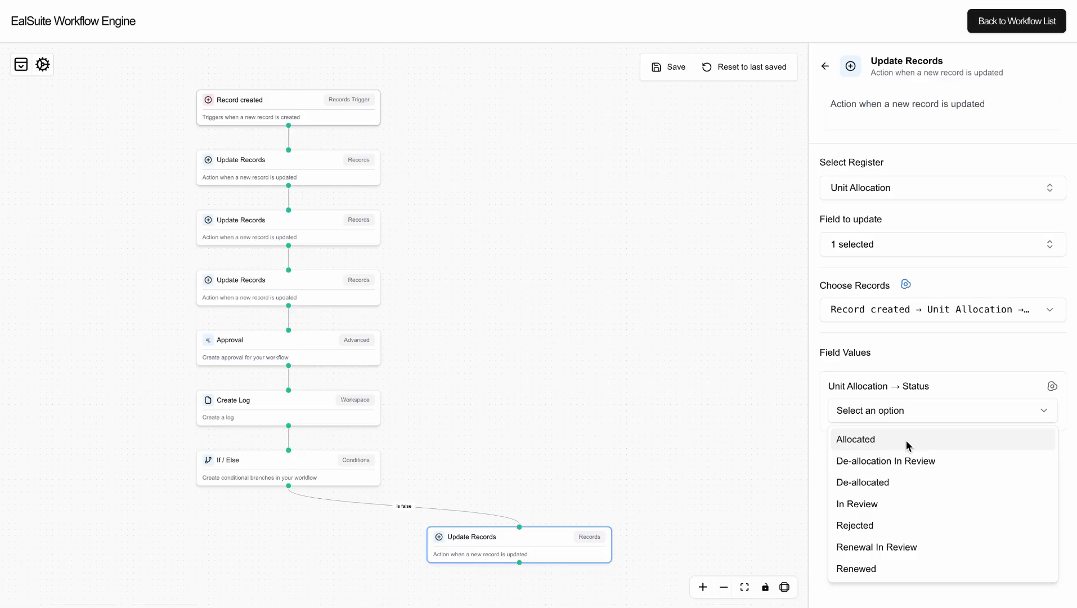
pyautogui.click(897, 523)
# Add an empty step below the Rejected update.
pyautogui.click(622, 458)
pyautogui.moveTo(621, 459); pyautogui.dragTo(625, 186)
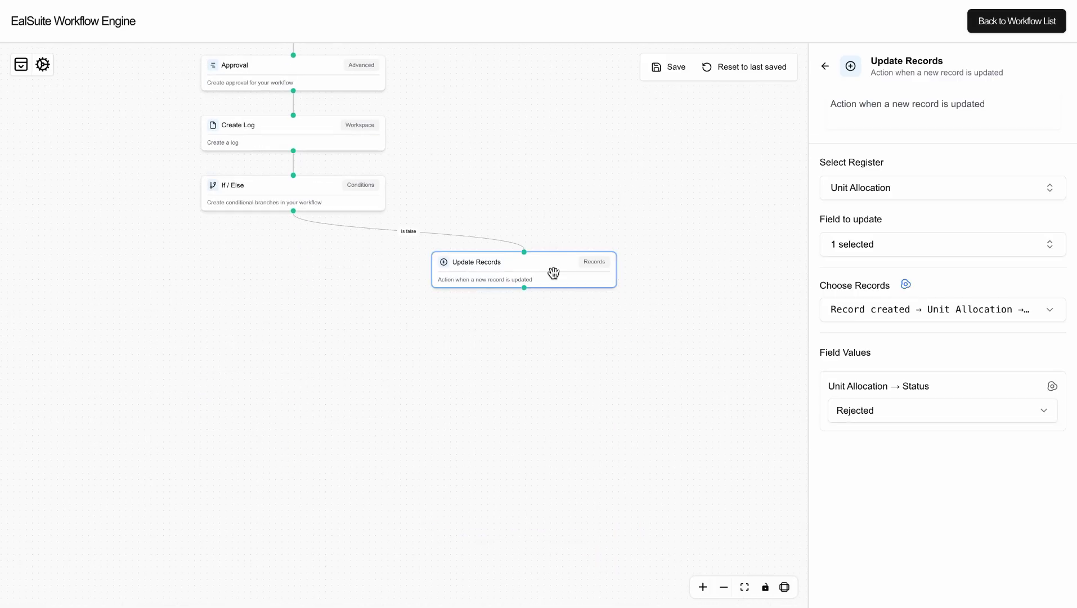
pyautogui.click(524, 301)
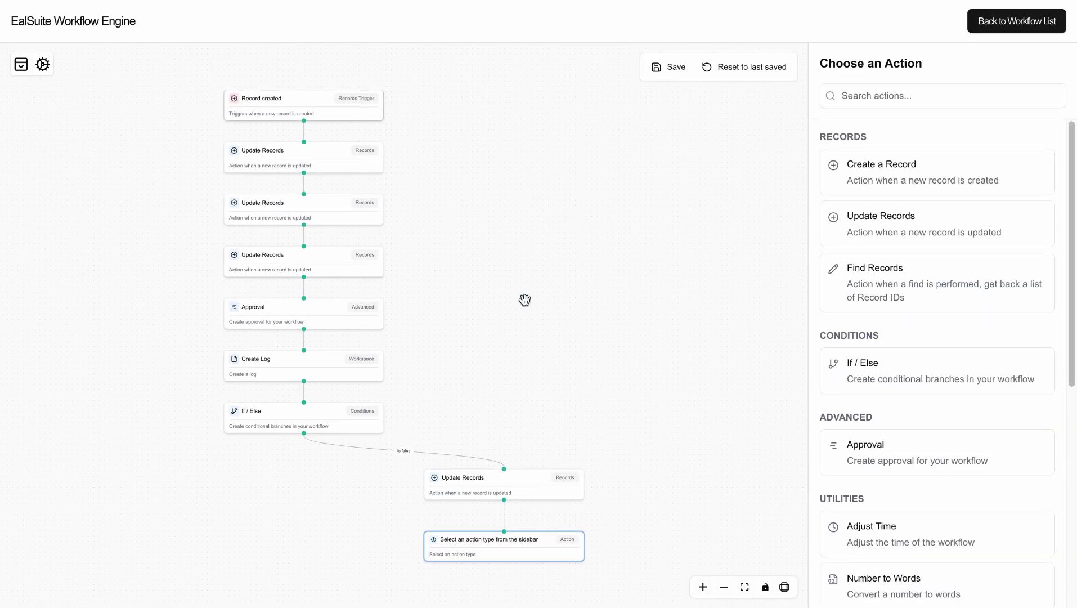
# Make the new step an Update Records action on the Unit register's Status field.
pyautogui.click(869, 231)
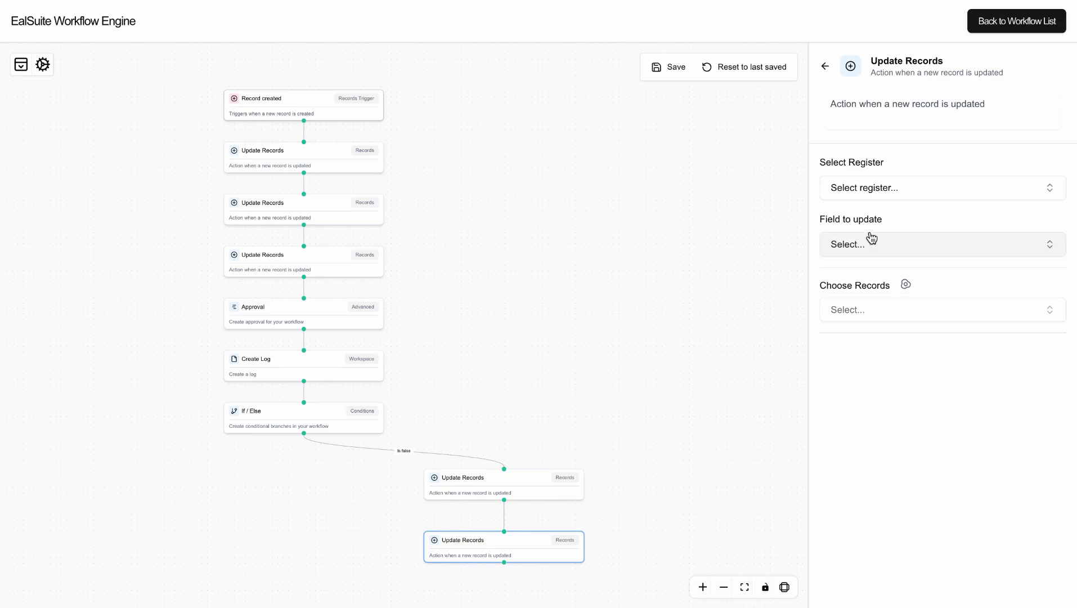
pyautogui.click(875, 195)
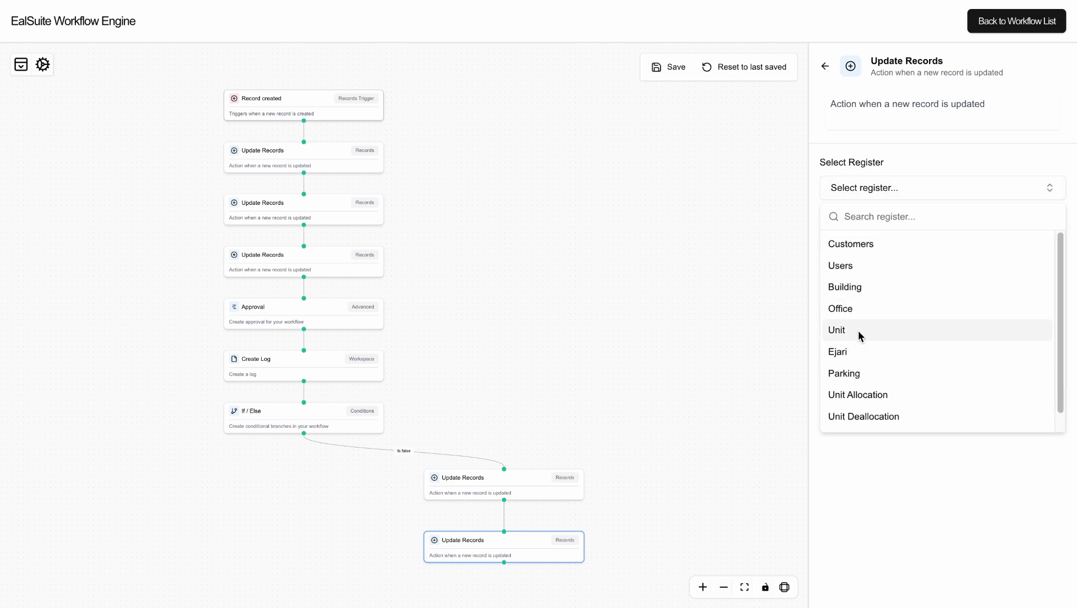
pyautogui.click(857, 330)
pyautogui.click(858, 247)
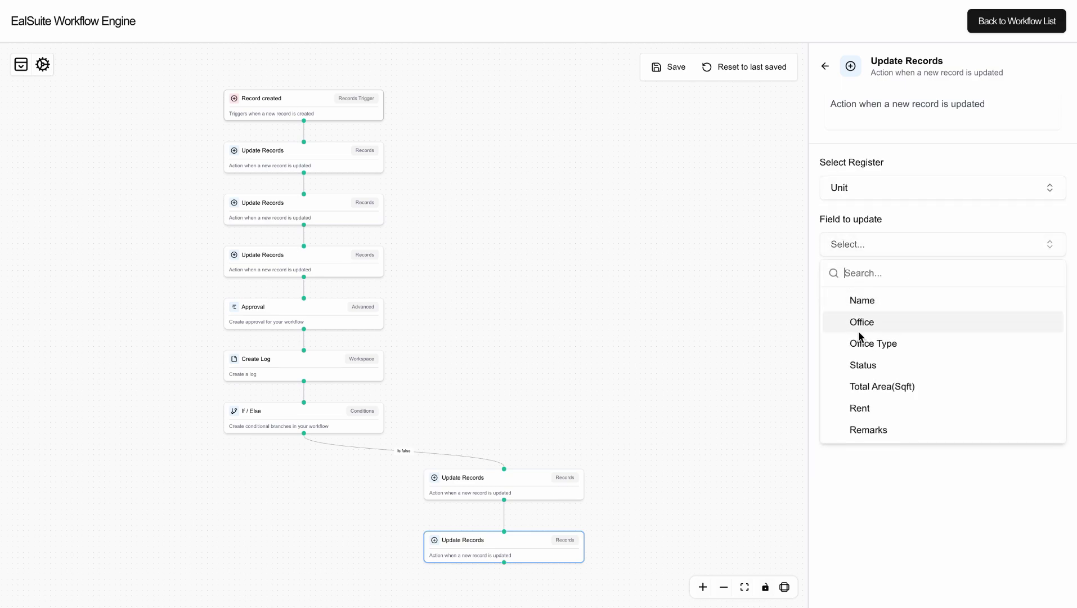
pyautogui.click(863, 367)
pyautogui.click(897, 243)
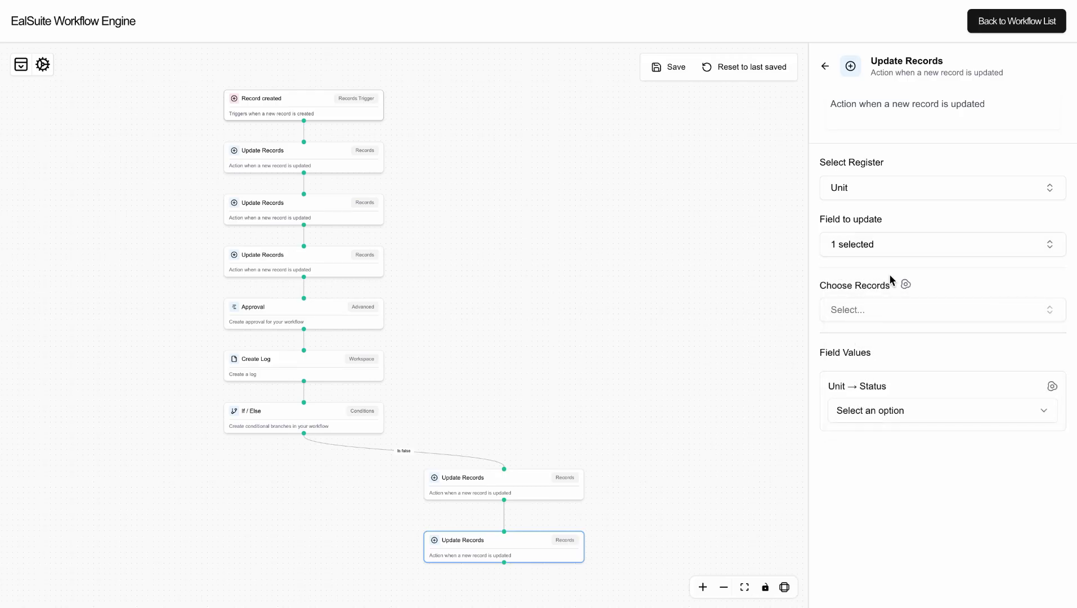
# Target Record created → Unit Allocation → Unit and set its Status to Not Allocated.
pyautogui.click(905, 284)
pyautogui.click(901, 313)
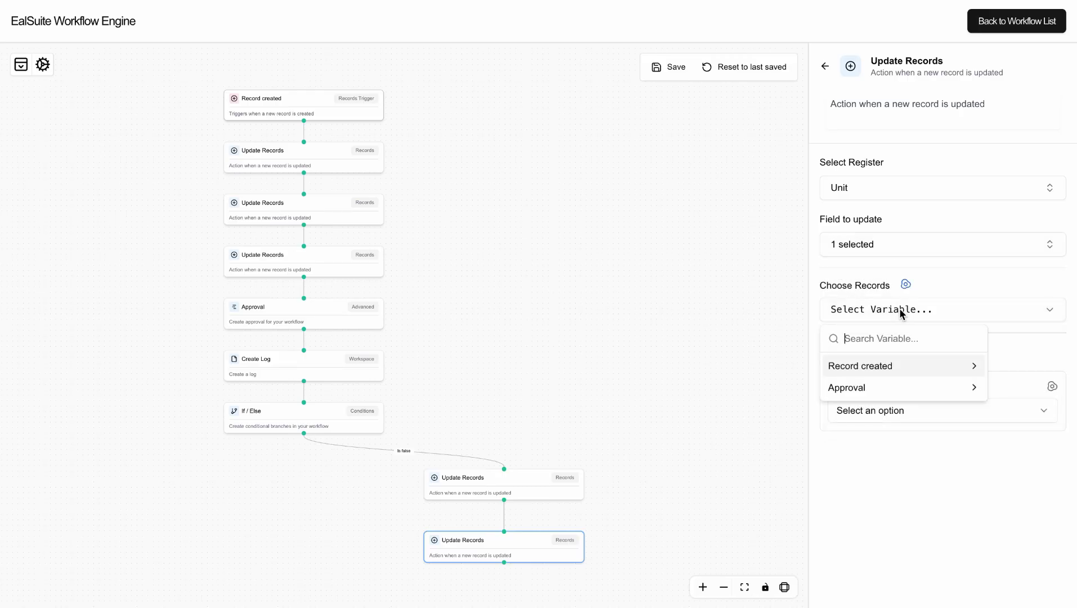
pyautogui.click(890, 365)
pyautogui.click(888, 385)
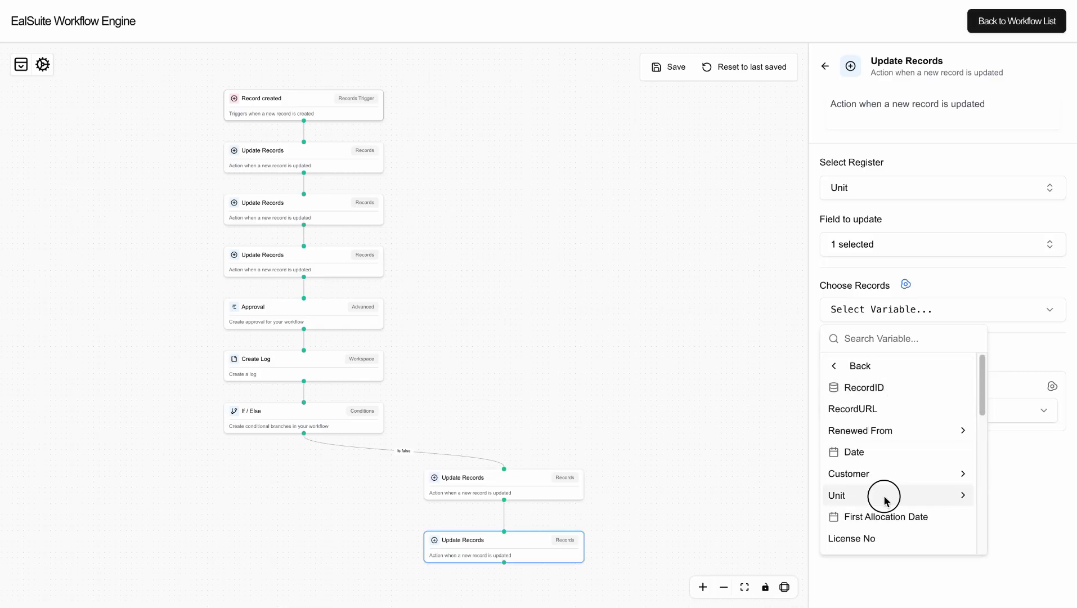
pyautogui.click(884, 497)
pyautogui.click(881, 386)
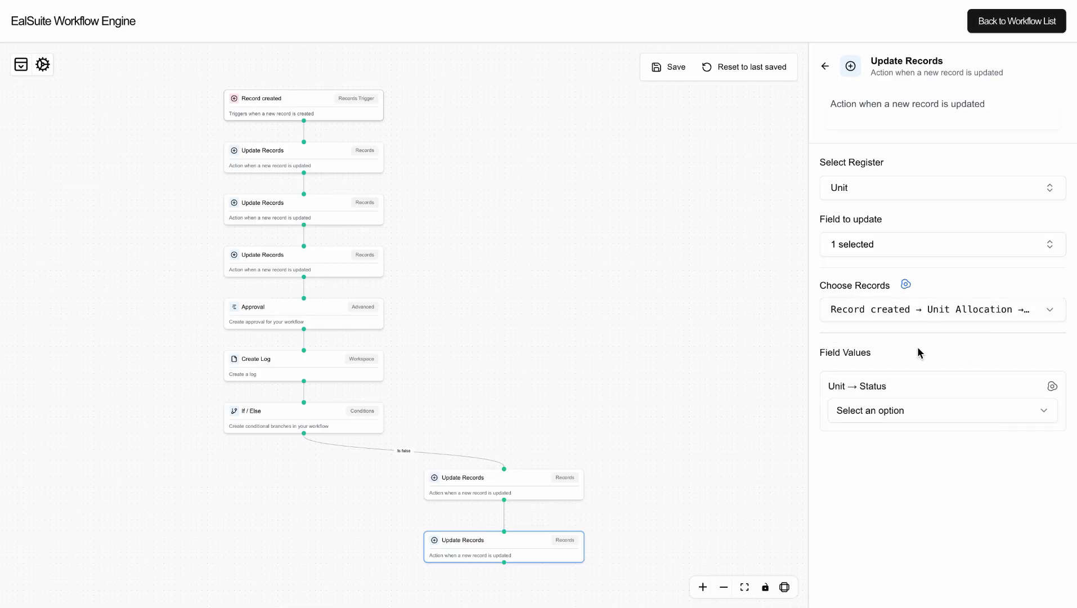
pyautogui.click(895, 413)
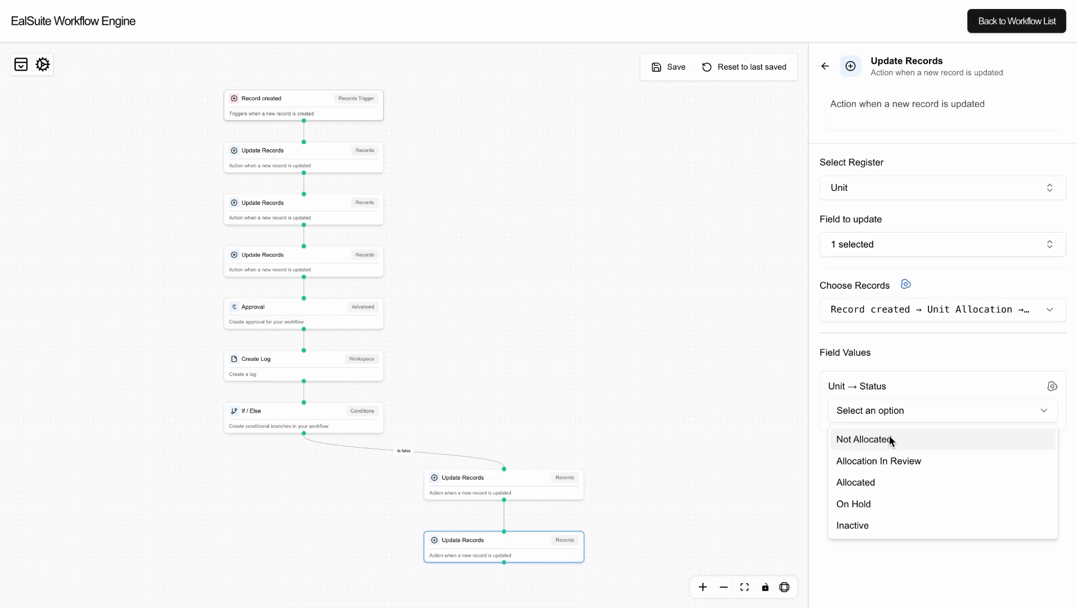
pyautogui.click(889, 439)
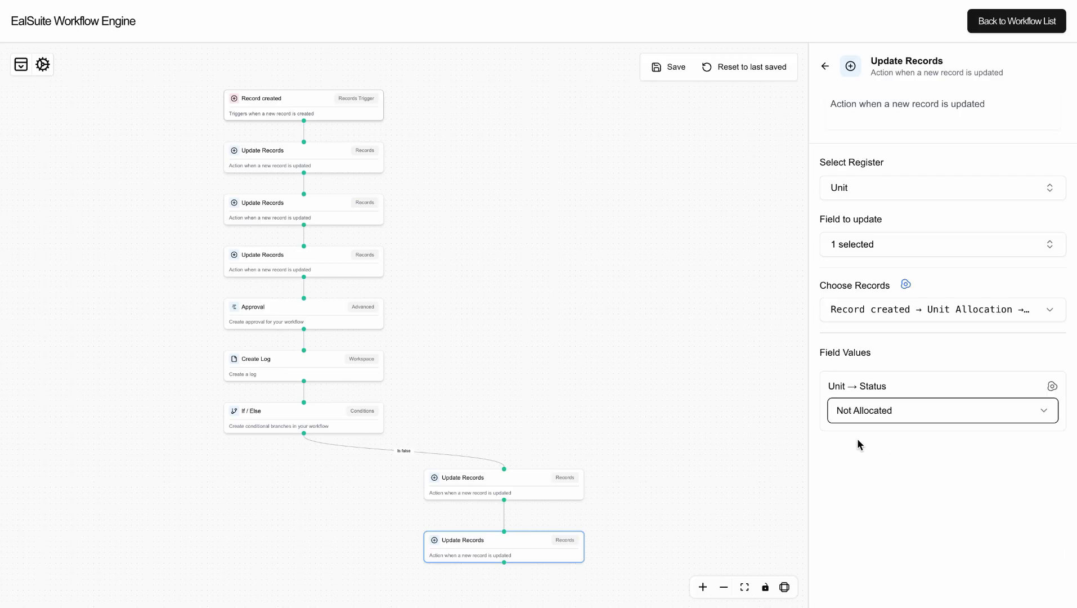
pyautogui.click(454, 546)
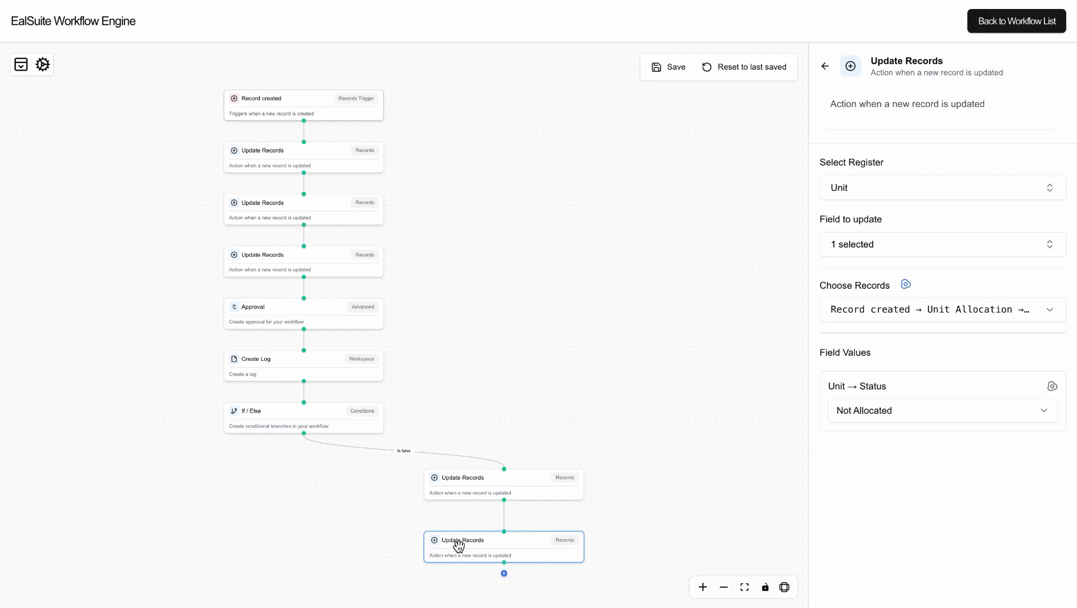
pyautogui.click(503, 575)
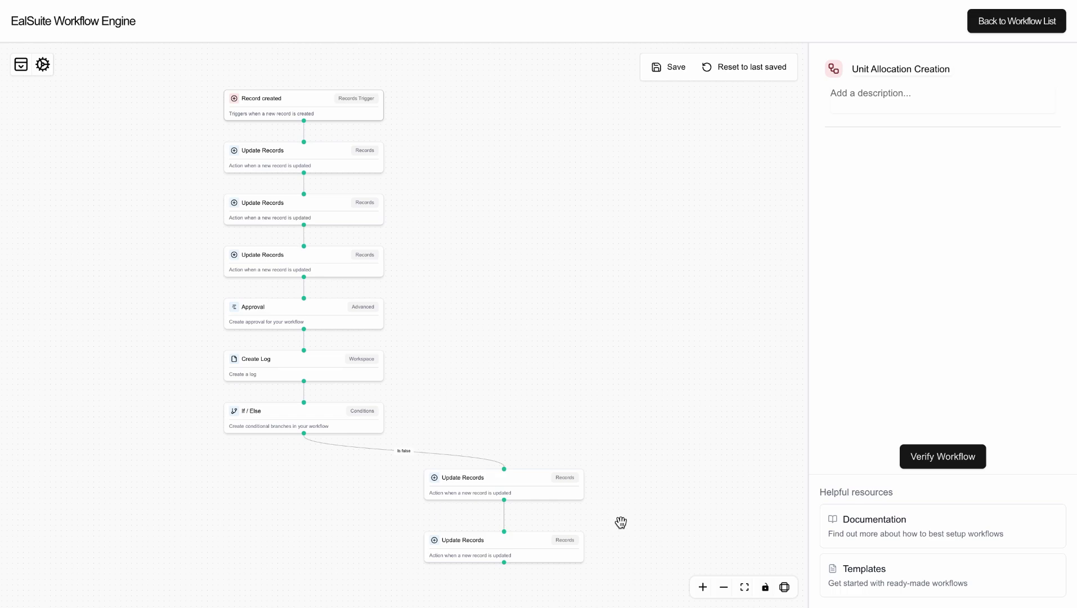
pyautogui.click(522, 560)
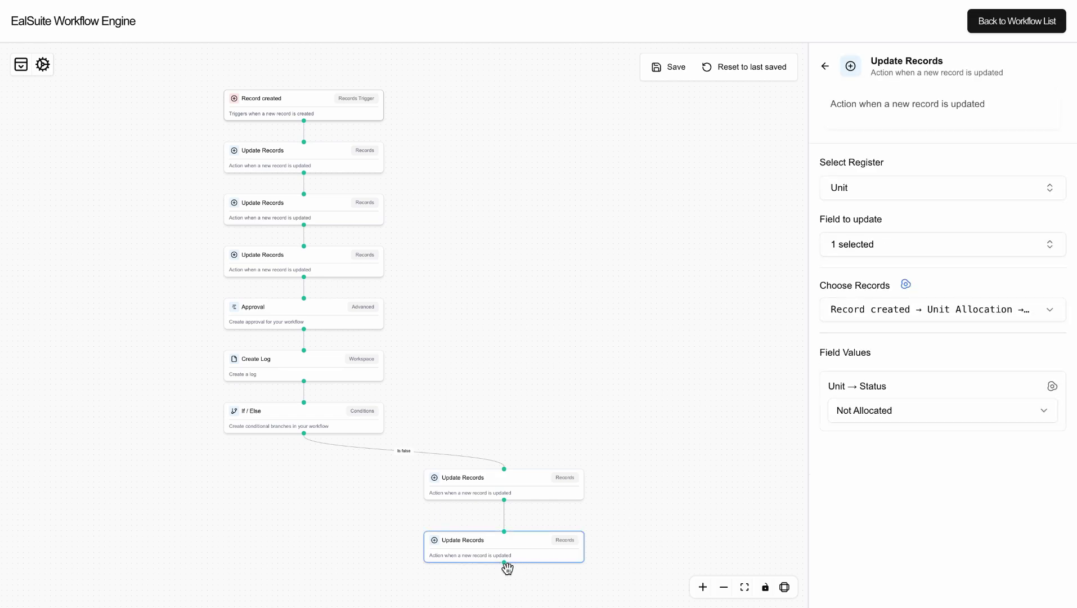
# Add a third Update Records step on the Ejari register's Status field.
pyautogui.click(504, 574)
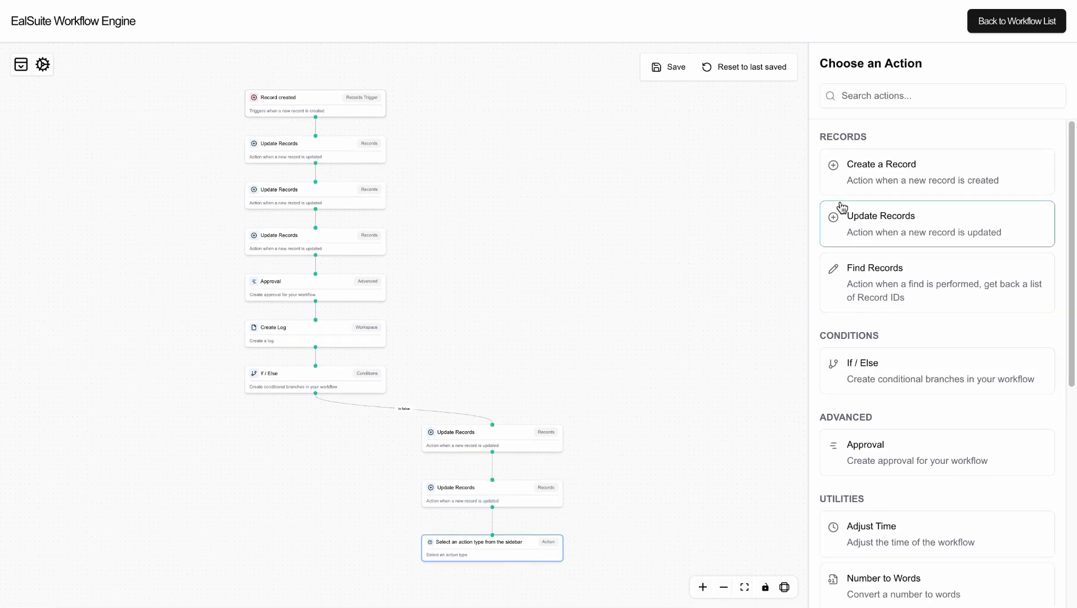
pyautogui.click(860, 218)
pyautogui.click(869, 189)
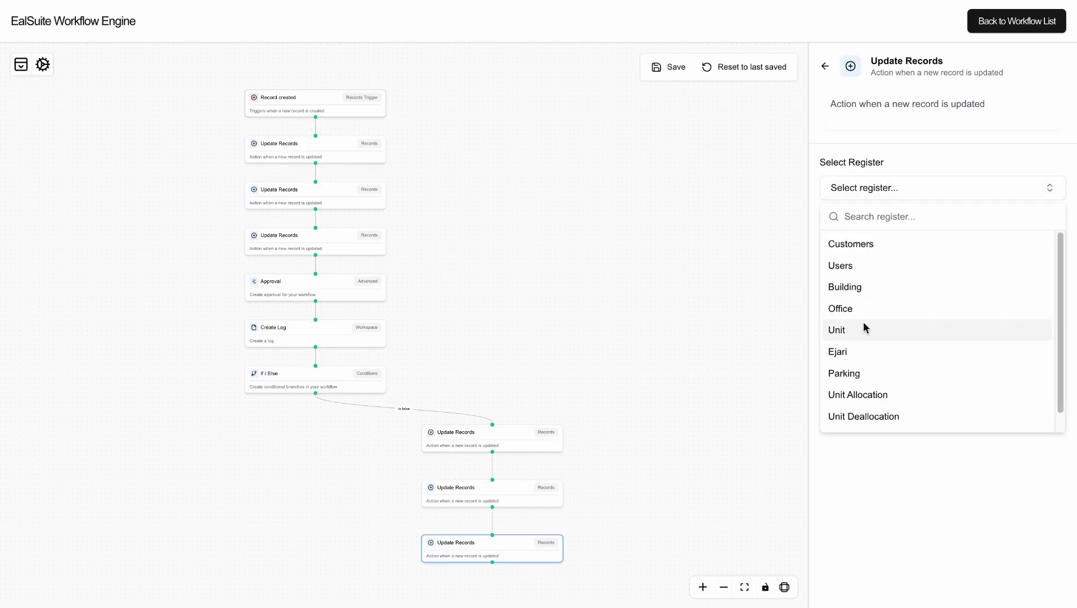
pyautogui.click(859, 351)
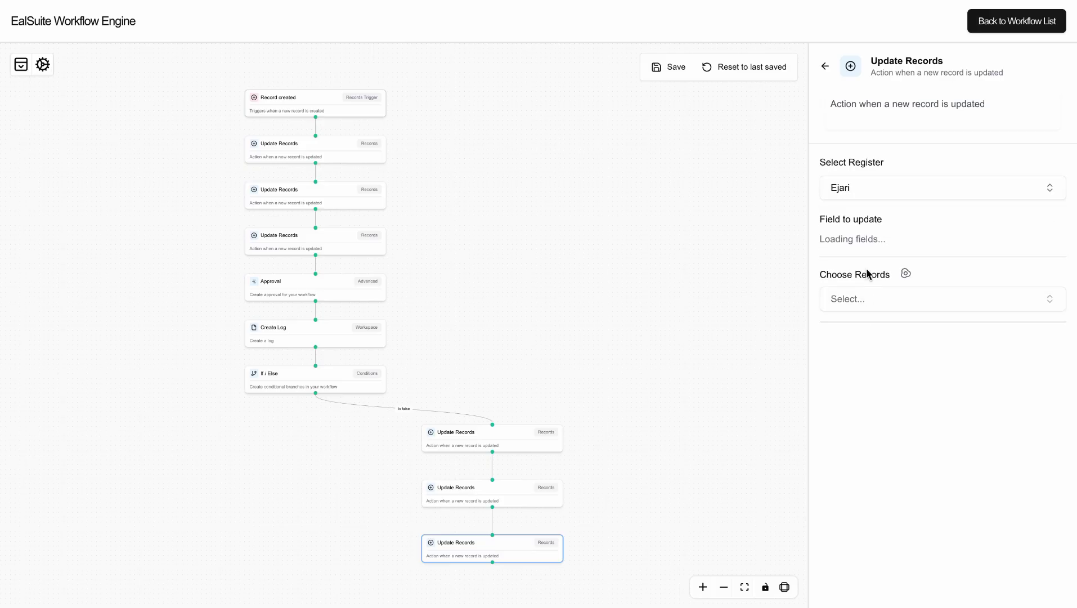
pyautogui.click(871, 250)
pyautogui.click(873, 363)
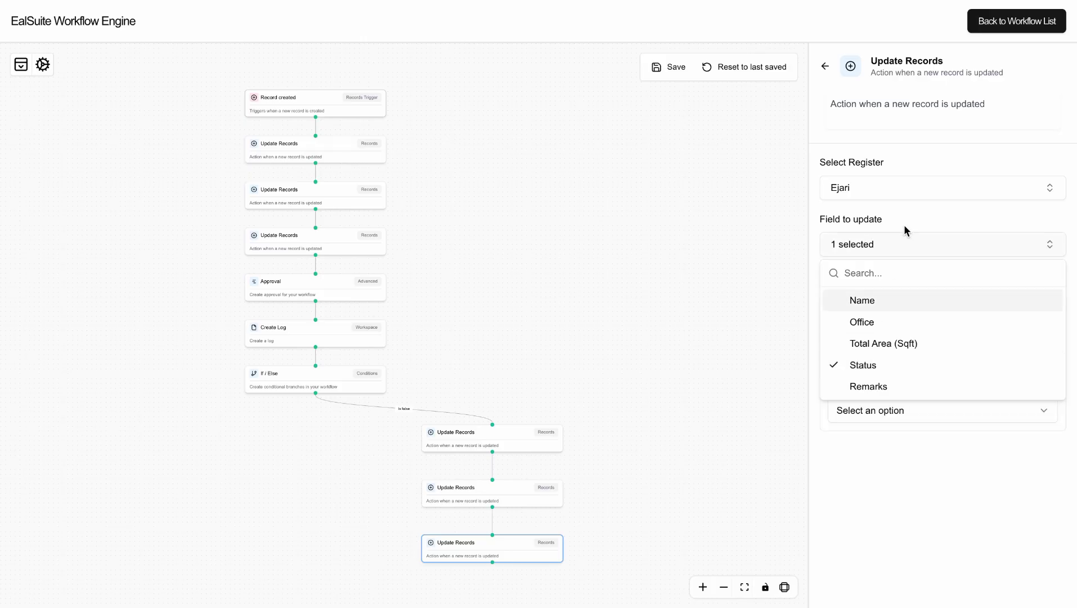
pyautogui.click(904, 231)
# Target Record created → Unit Allocation → Ejari → RecordID and set Status to Not Allocated.
pyautogui.click(907, 287)
pyautogui.click(899, 311)
pyautogui.click(899, 364)
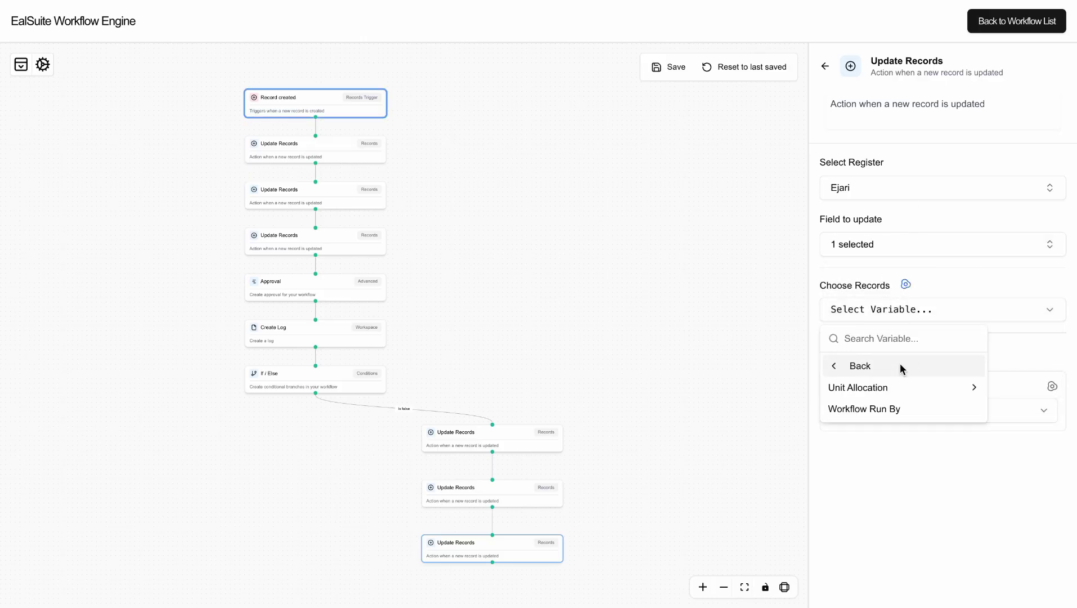
pyautogui.click(900, 385)
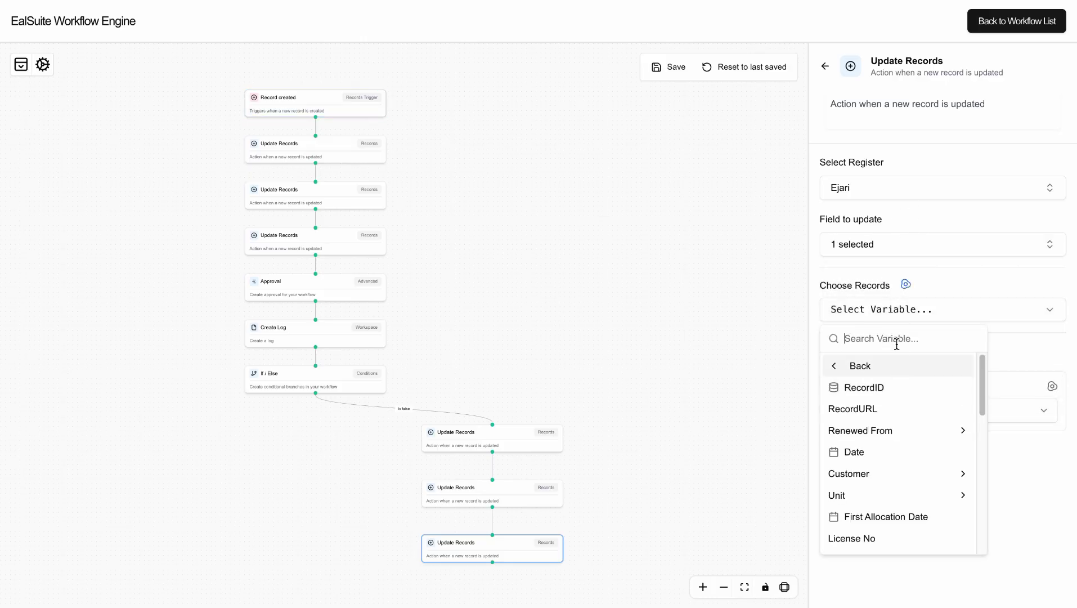
pyautogui.write('ej')
pyautogui.click(888, 384)
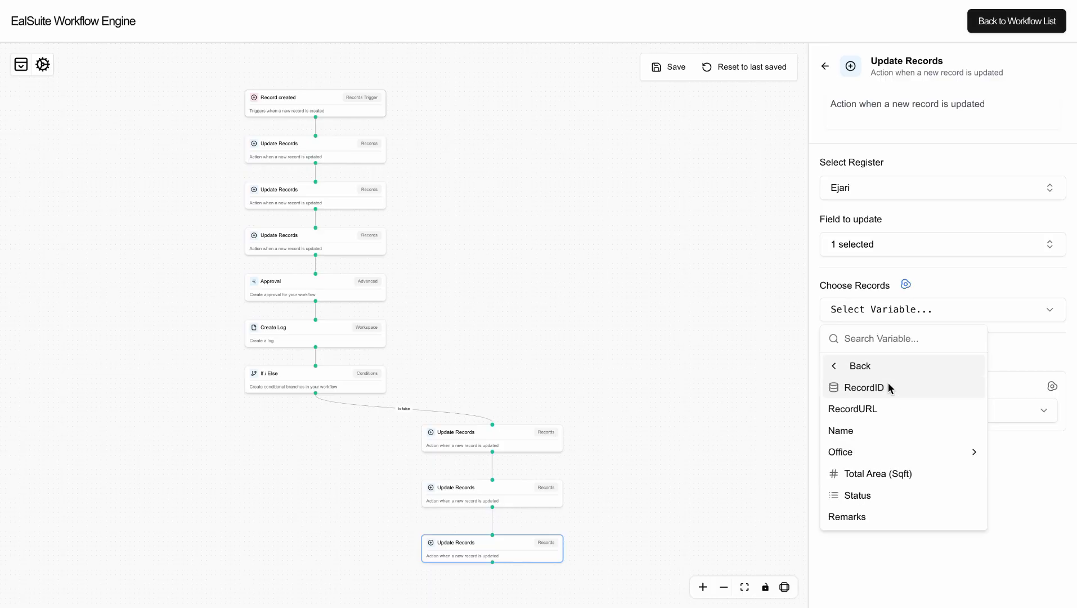
pyautogui.click(889, 386)
pyautogui.click(870, 411)
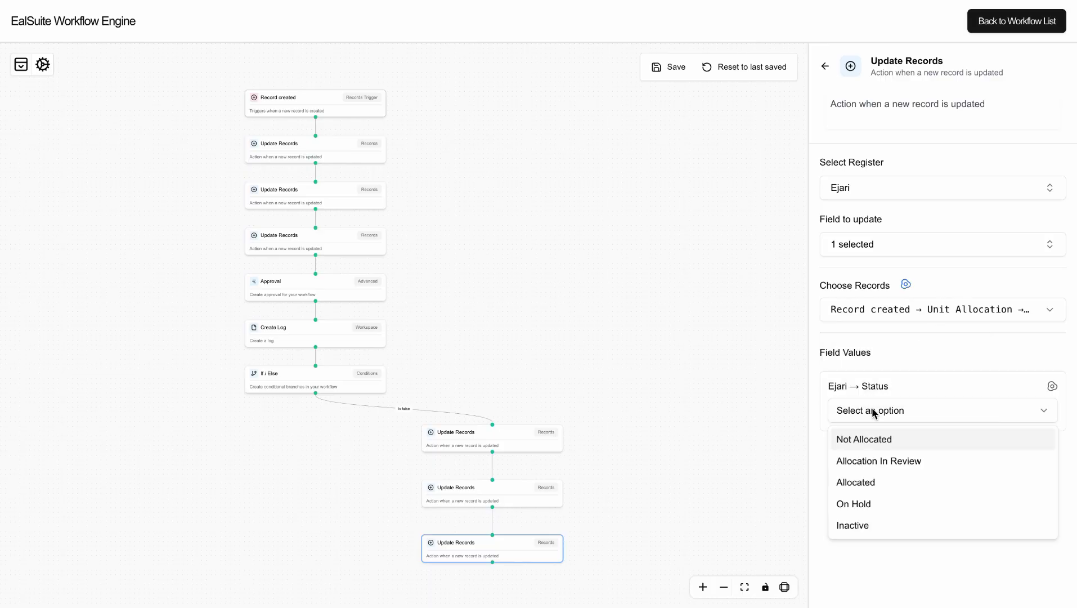
pyautogui.click(861, 439)
pyautogui.click(504, 558)
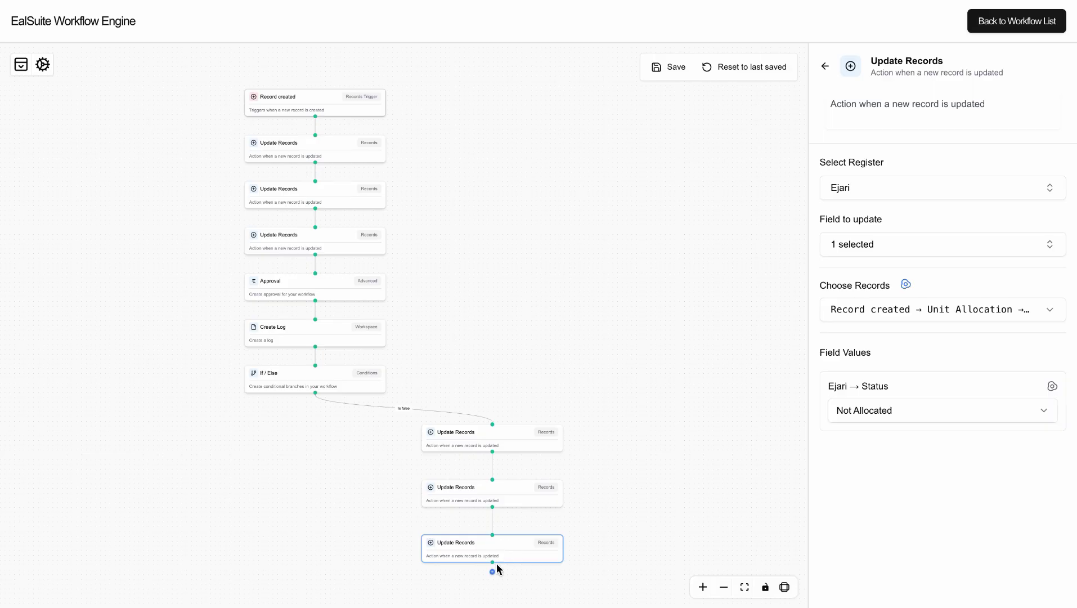
# Add a fourth Update Records step on the Parking register's Status field.
pyautogui.click(493, 574)
pyautogui.click(893, 231)
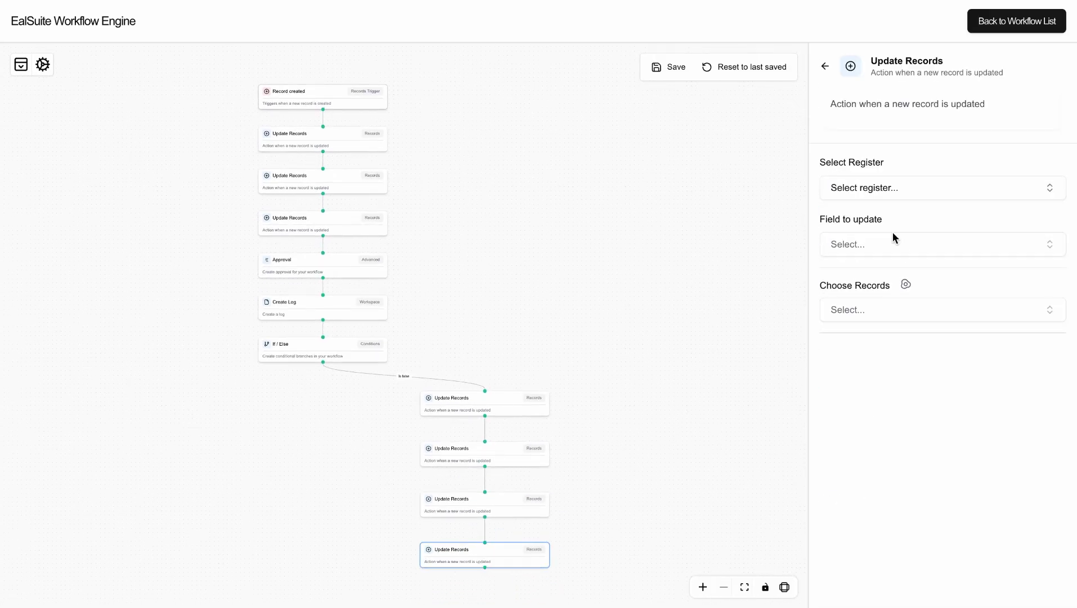
pyautogui.click(879, 194)
pyautogui.click(868, 374)
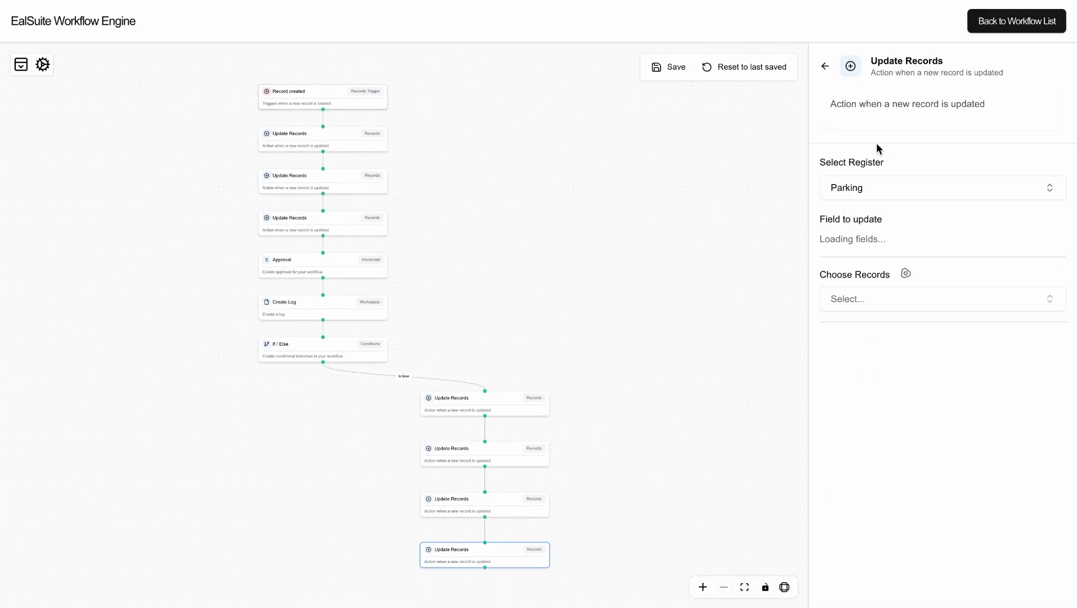
pyautogui.click(870, 241)
pyautogui.write('s')
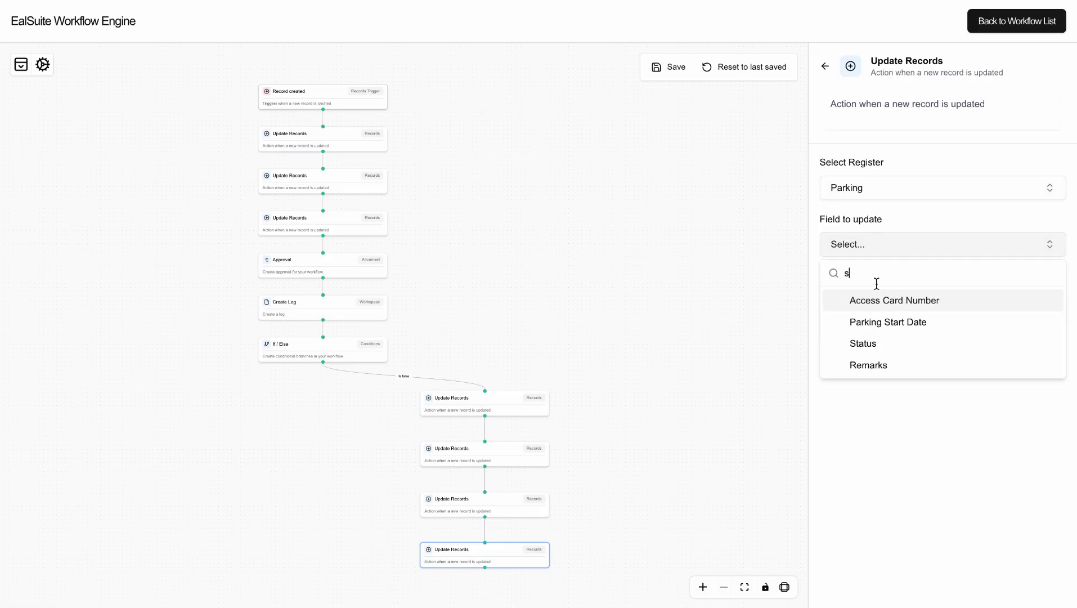
pyautogui.click(863, 344)
pyautogui.click(904, 218)
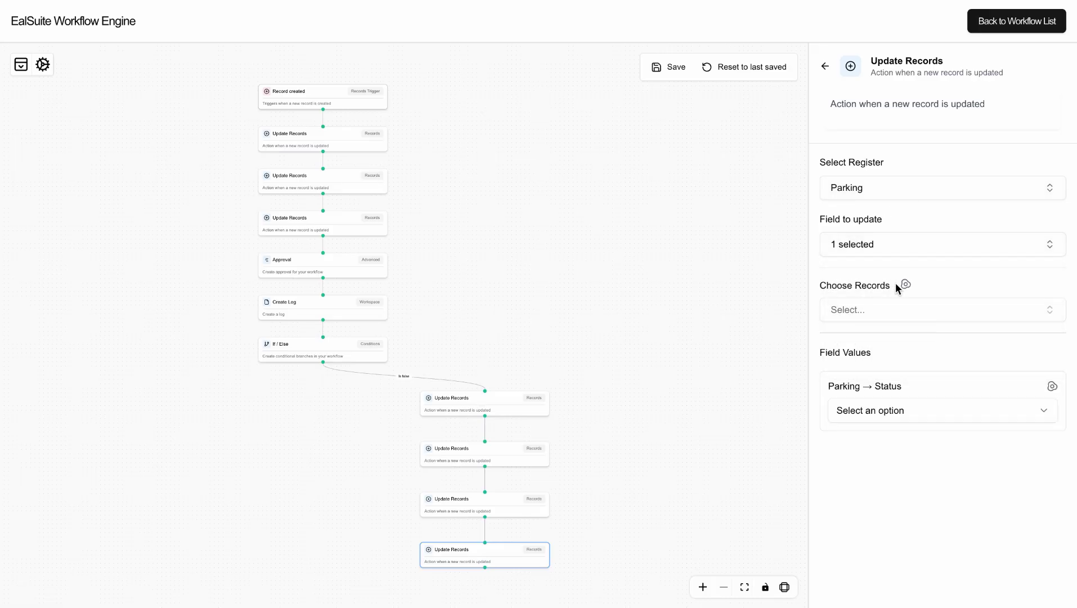
# Target Unit Allocation → Parking → RecordID, set Status to Not Allocated, and save the workflow.
pyautogui.click(899, 311)
pyautogui.click(885, 367)
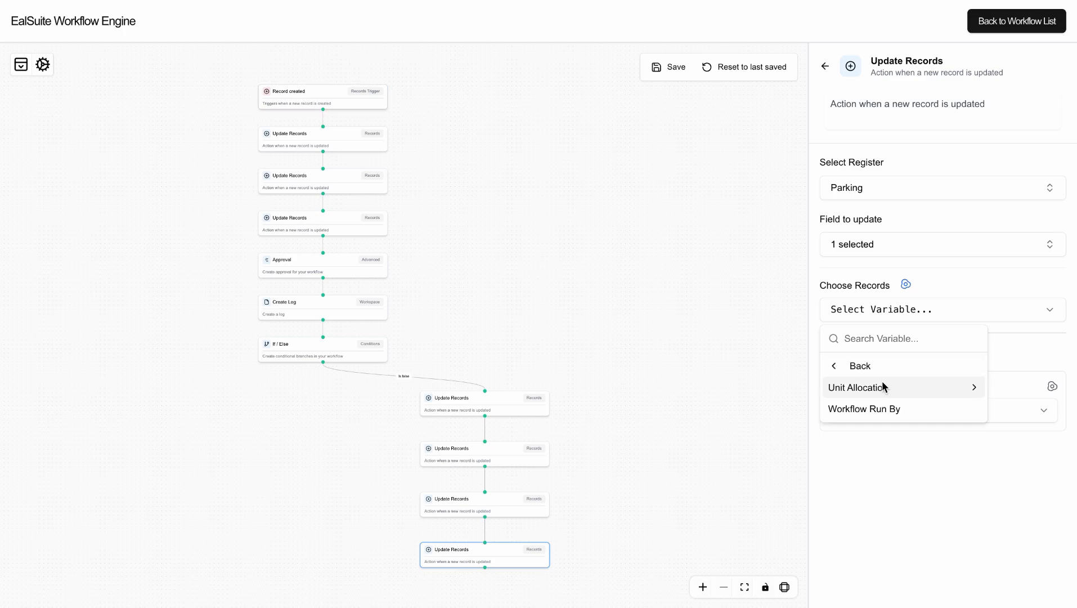
pyautogui.click(882, 383)
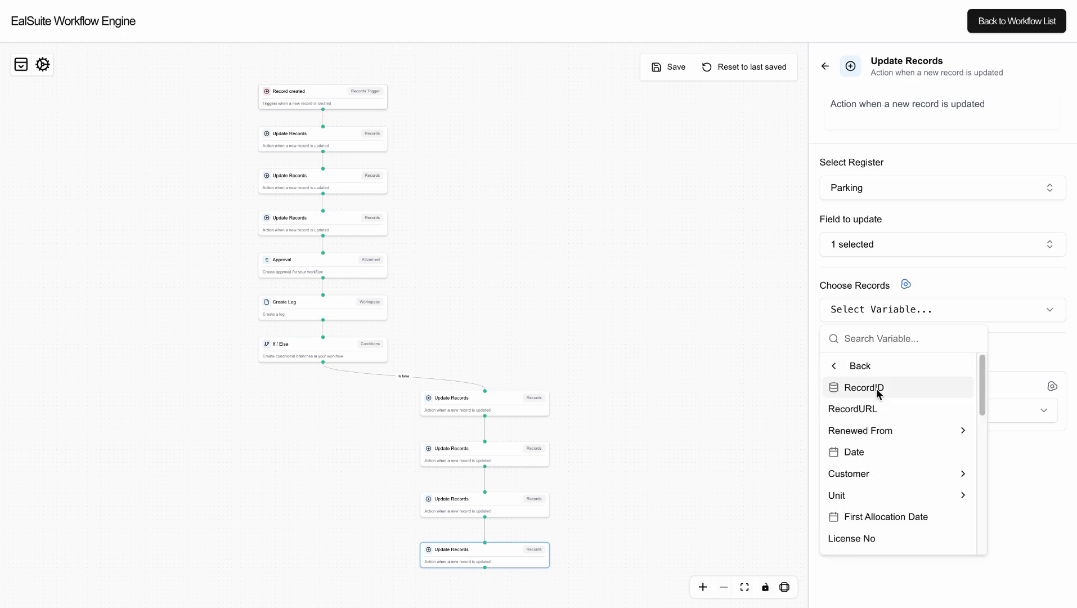
pyautogui.write('pa')
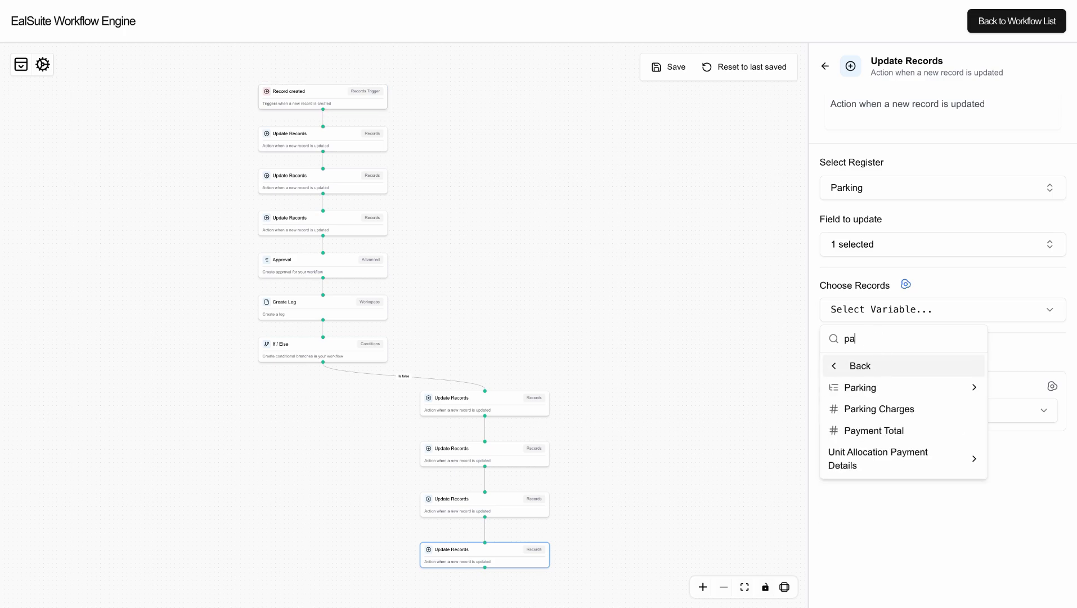
pyautogui.click(881, 389)
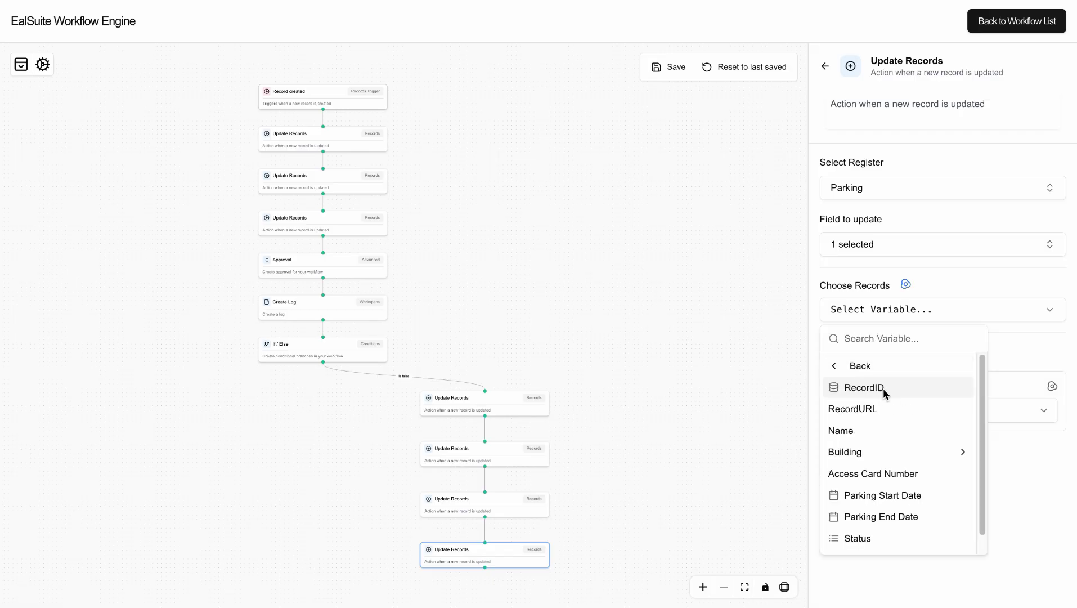
pyautogui.click(883, 388)
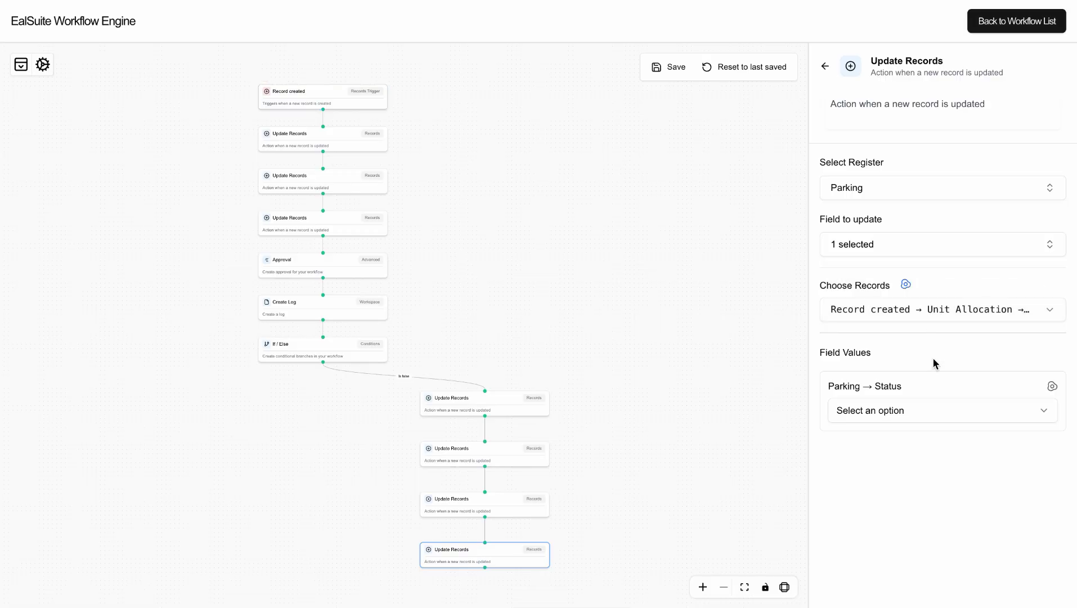
pyautogui.click(890, 412)
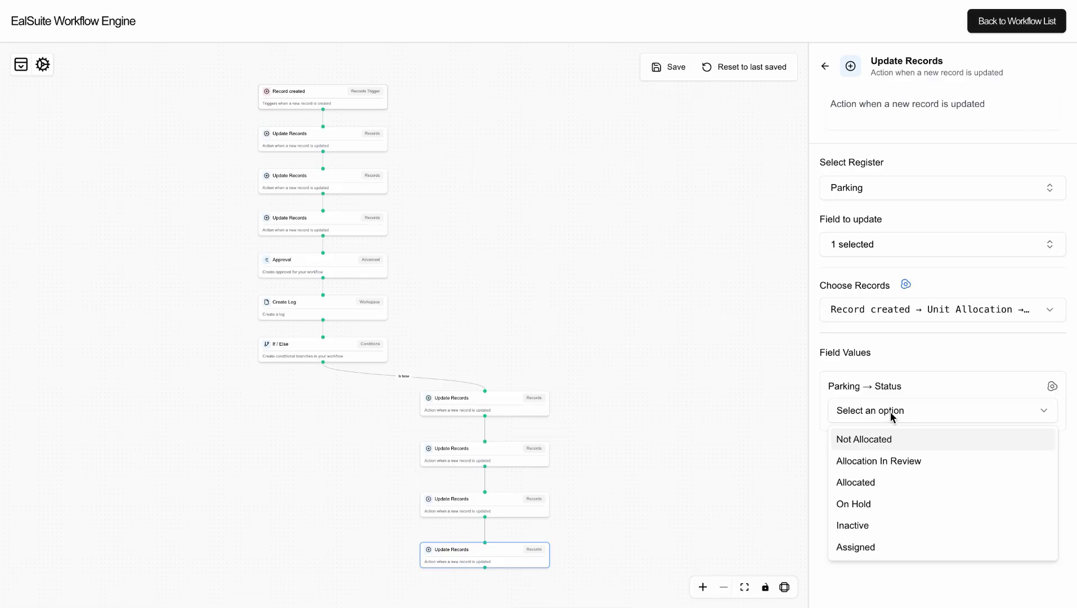
pyautogui.click(872, 443)
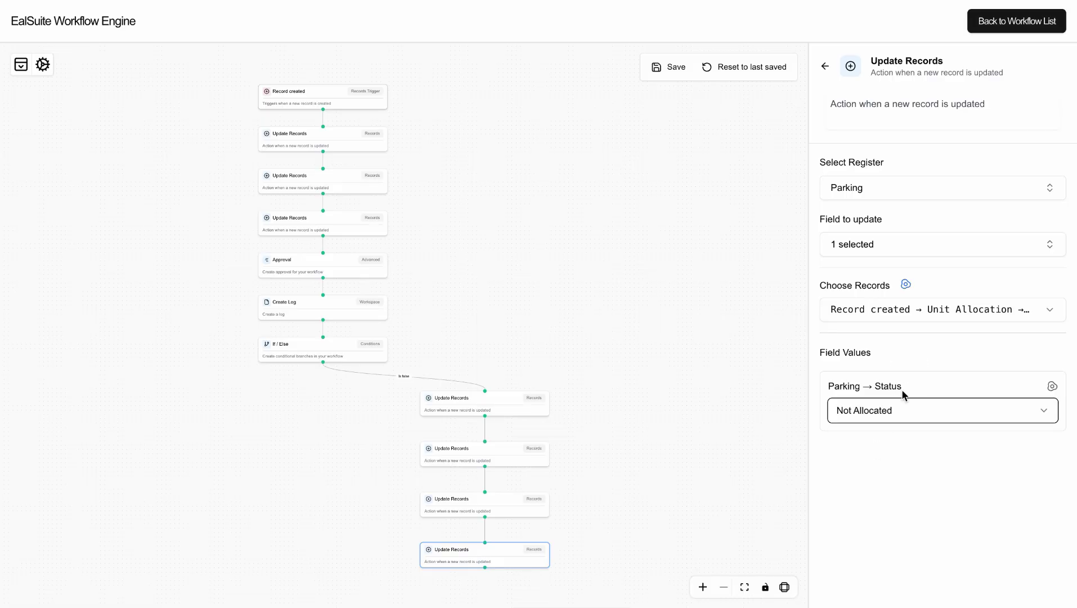
pyautogui.click(673, 71)
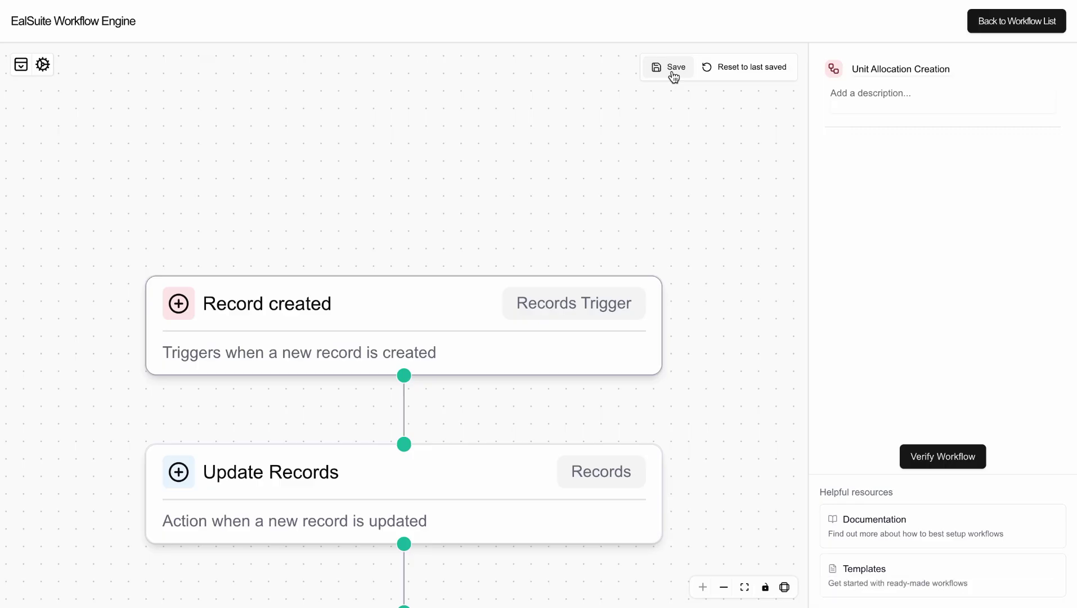
# Switch to vertical layout and drag the four false-branch updates into a chain right of If / Else.
pyautogui.click(784, 587)
pyautogui.click(788, 544)
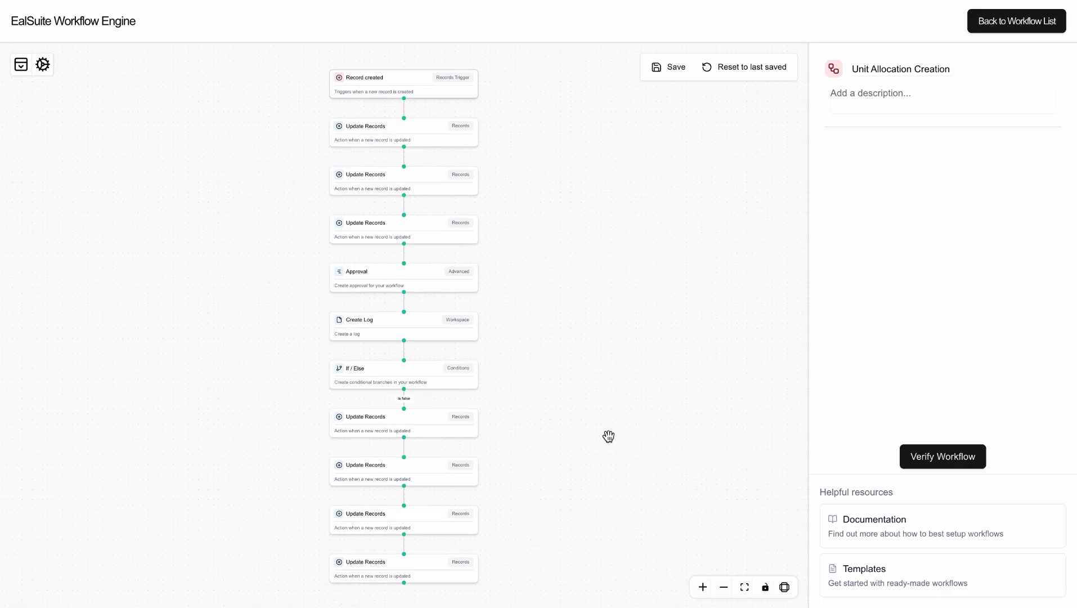
pyautogui.moveTo(608, 435); pyautogui.dragTo(594, 267)
pyautogui.moveTo(393, 243); pyautogui.dragTo(608, 273)
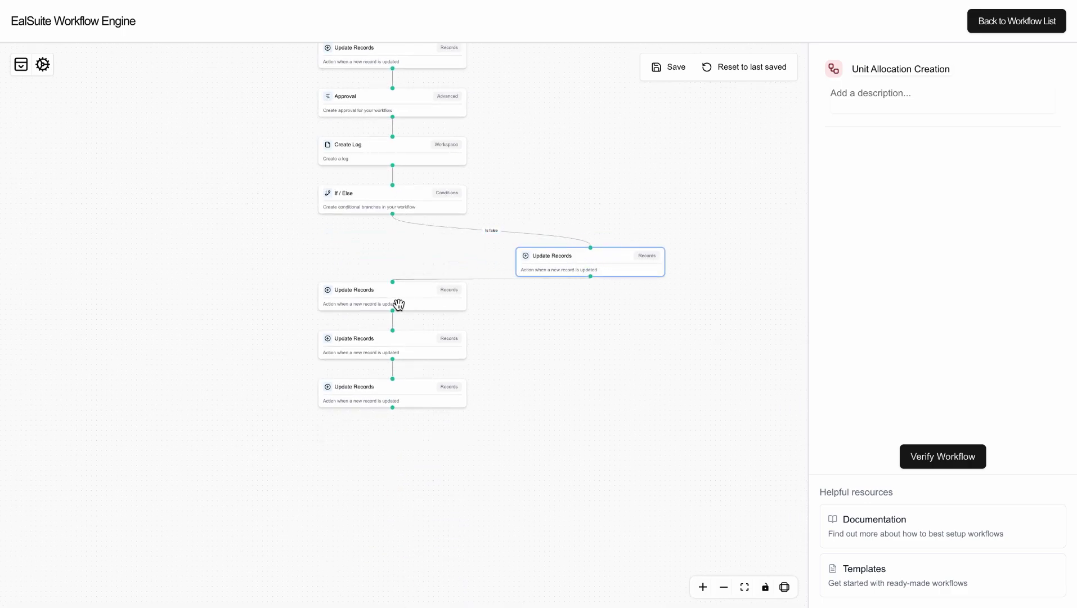
pyautogui.moveTo(397, 303); pyautogui.dragTo(603, 321)
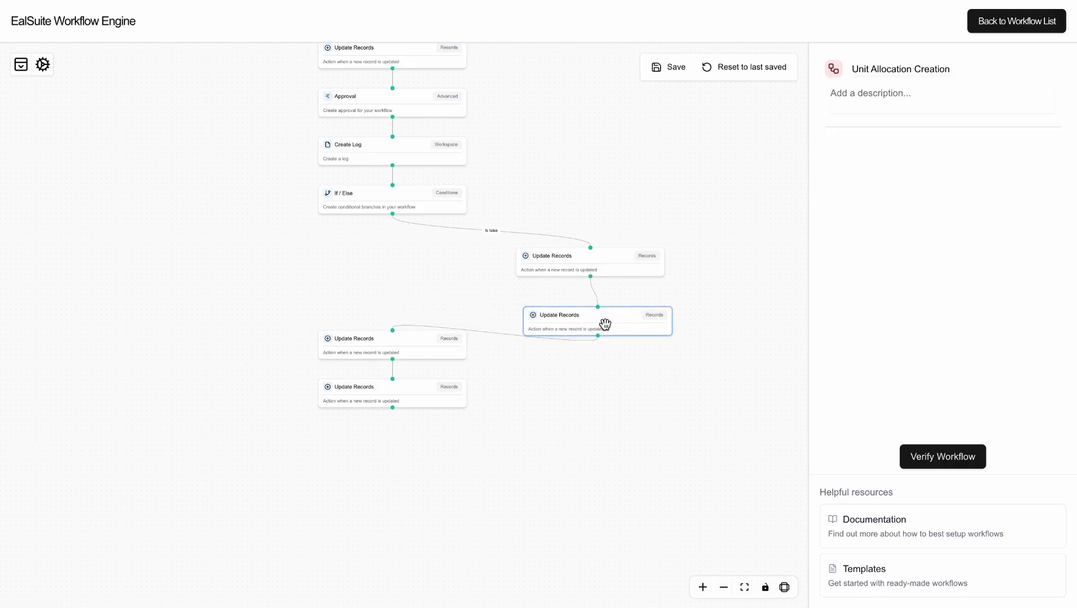
pyautogui.moveTo(390, 349); pyautogui.dragTo(609, 381)
pyautogui.moveTo(408, 392); pyautogui.dragTo(639, 448)
# Review each of the four false-branch update steps, then reopen the If/Else settings.
pyautogui.click(595, 268)
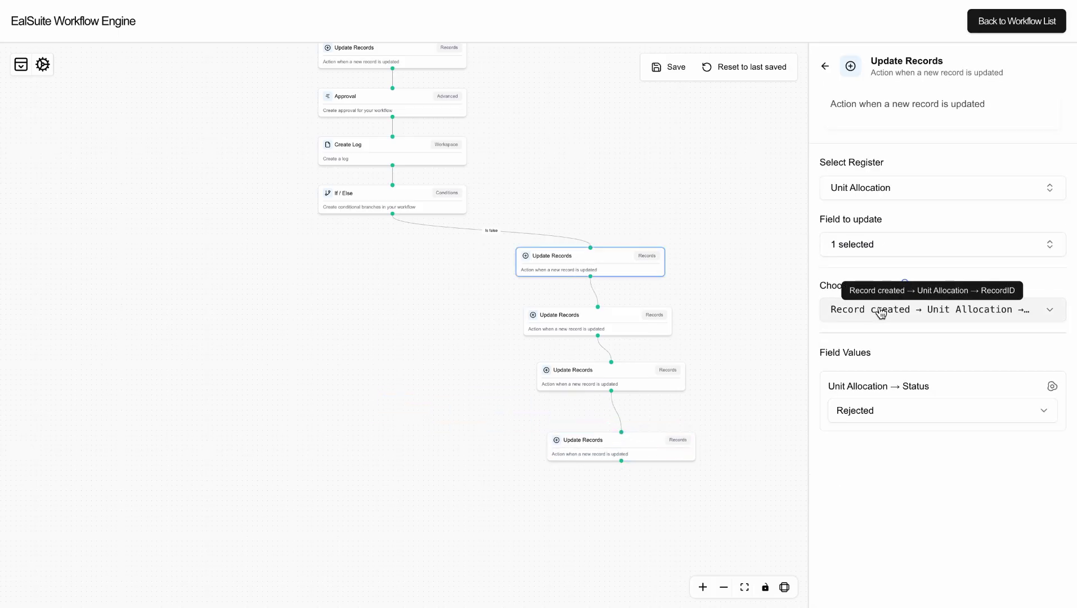
pyautogui.click(732, 313)
pyautogui.click(631, 316)
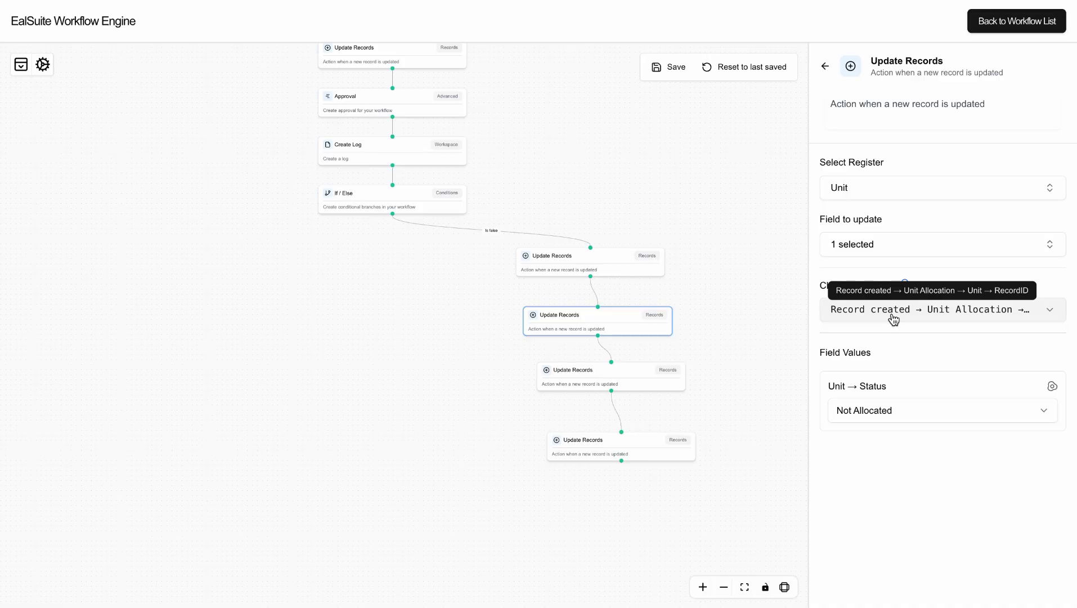
pyautogui.click(606, 386)
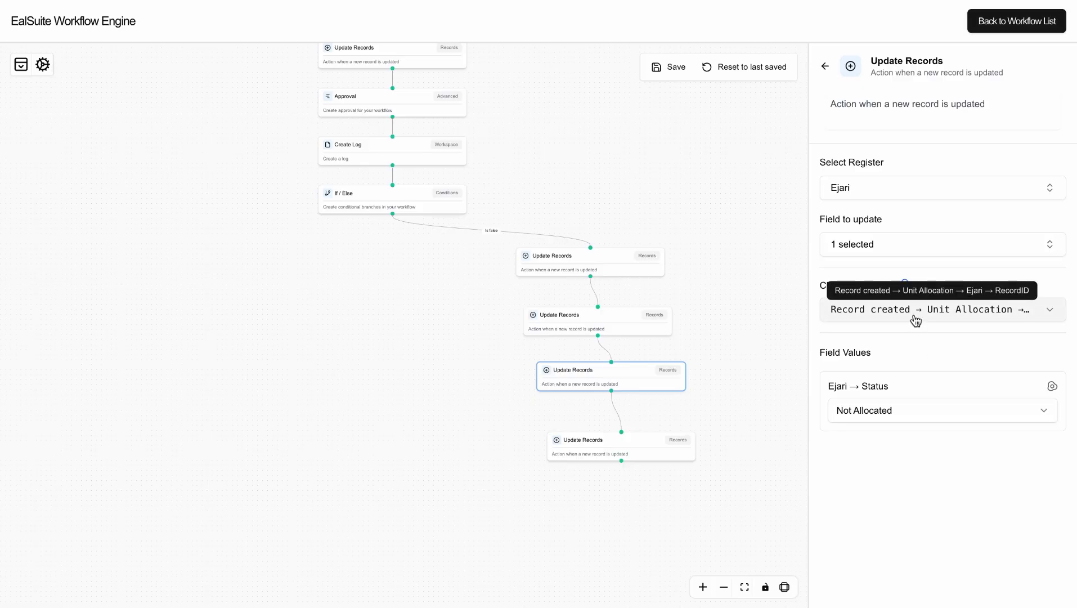
pyautogui.click(619, 443)
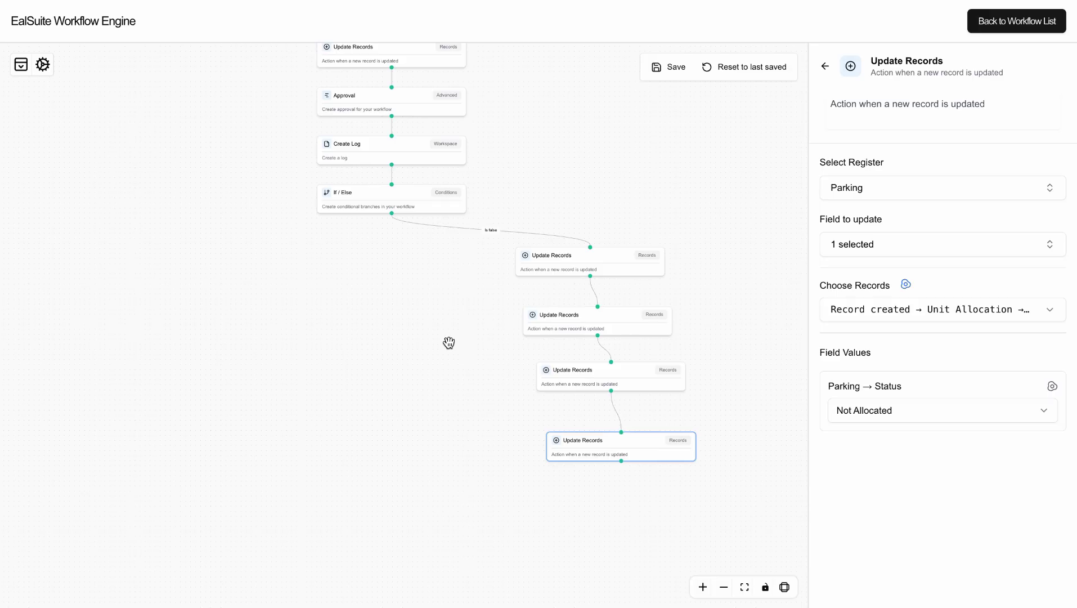
pyautogui.click(382, 211)
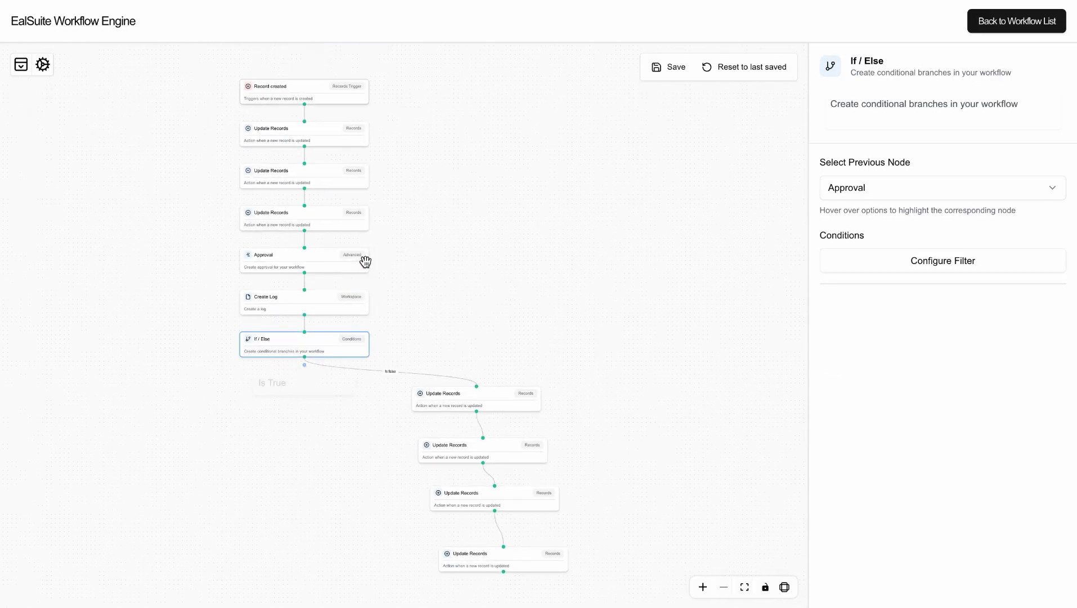
# Add an Update Records step on the Is true branch for the Unit Allocation Status field.
pyautogui.click(365, 260)
pyautogui.click(303, 354)
pyautogui.click(304, 382)
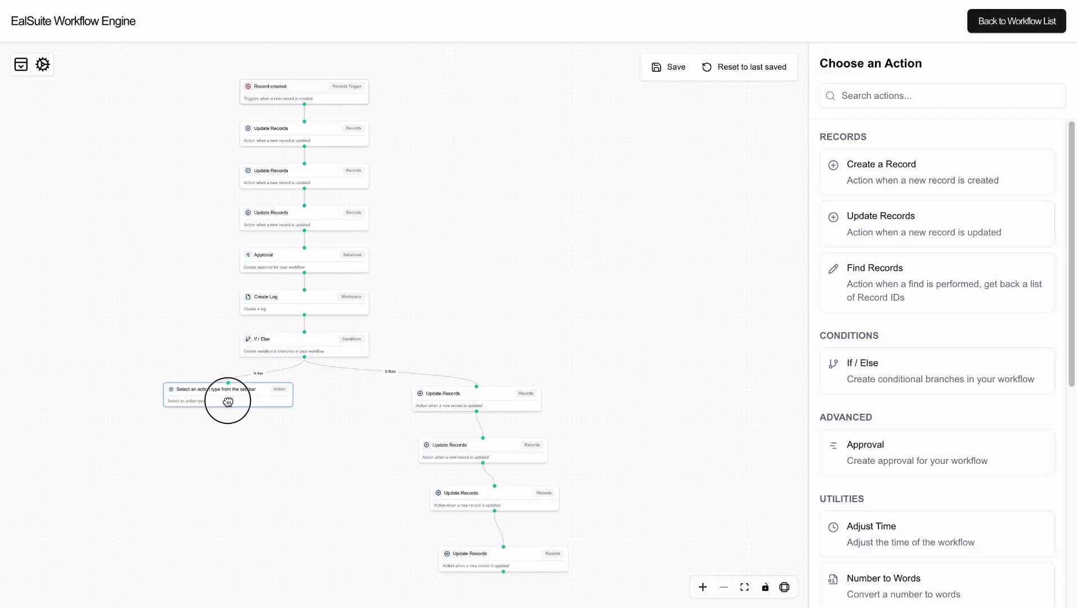
pyautogui.click(852, 228)
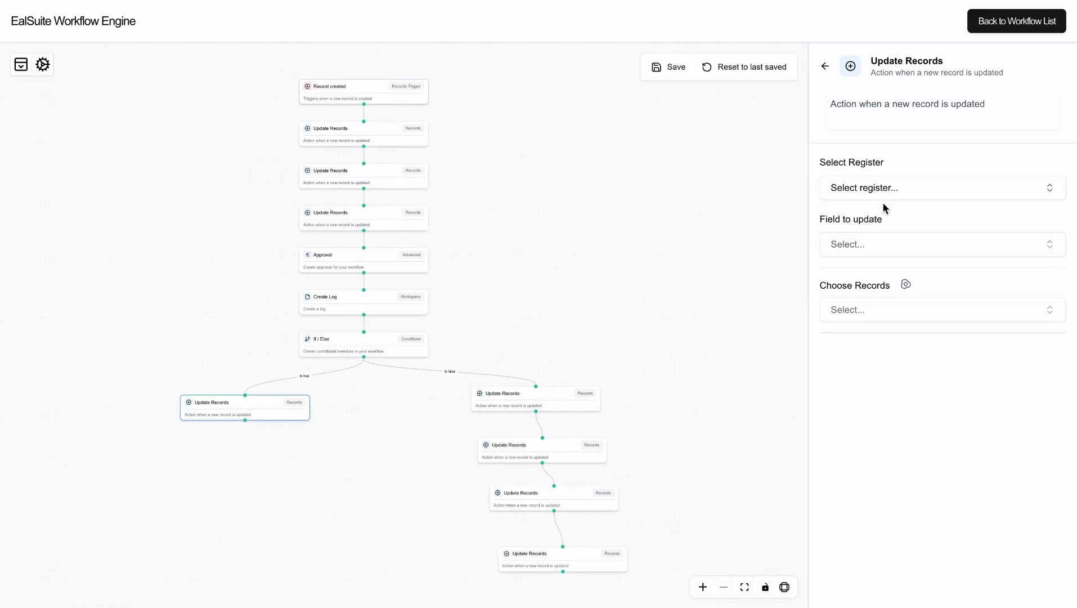
pyautogui.click(886, 195)
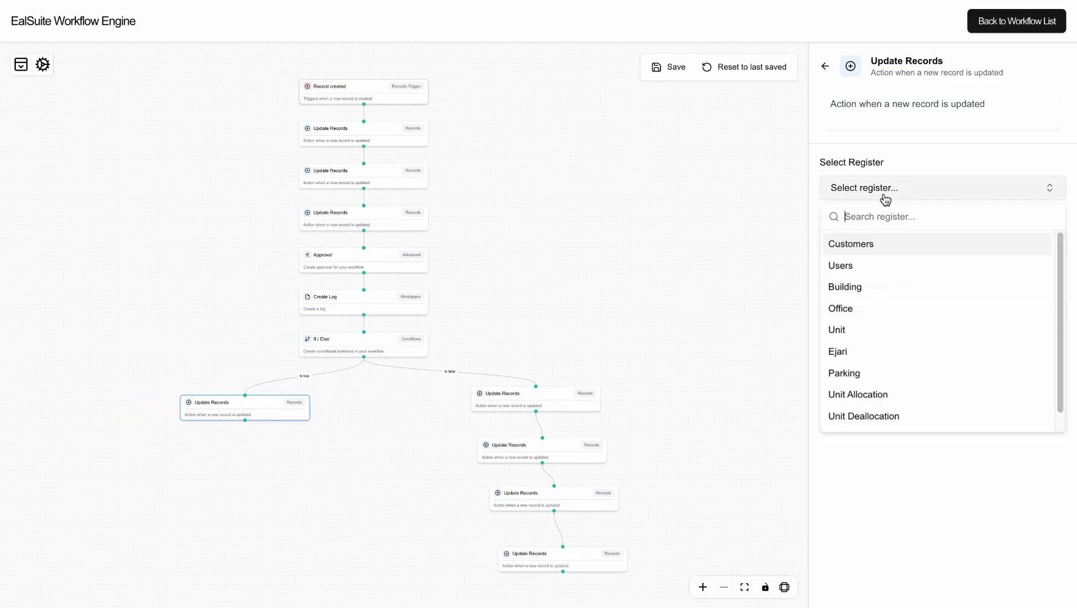
pyautogui.click(871, 394)
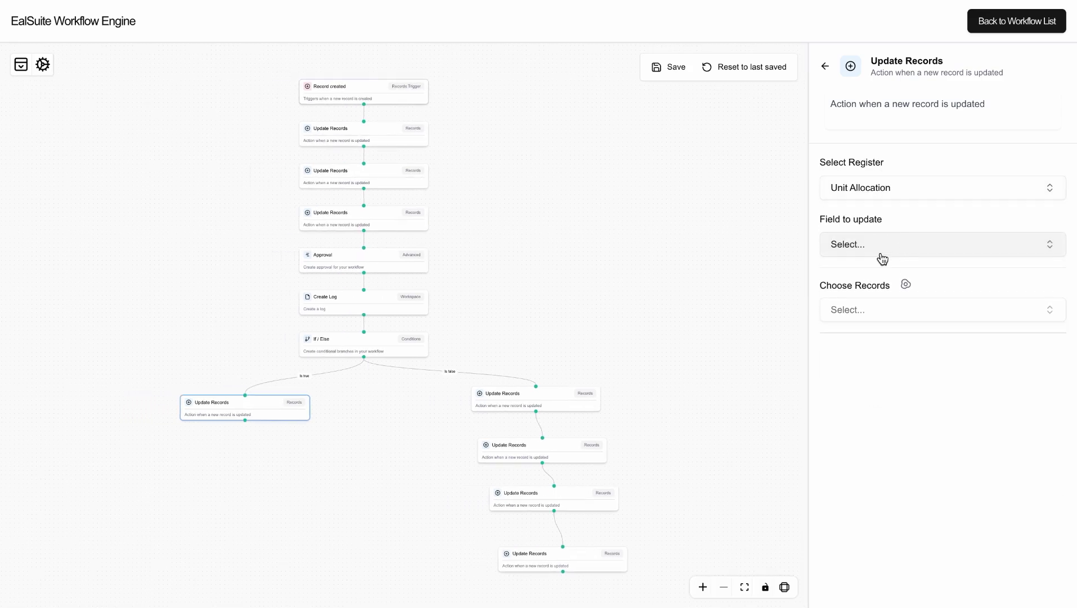
pyautogui.click(881, 252)
pyautogui.scroll(-5, 889, 433)
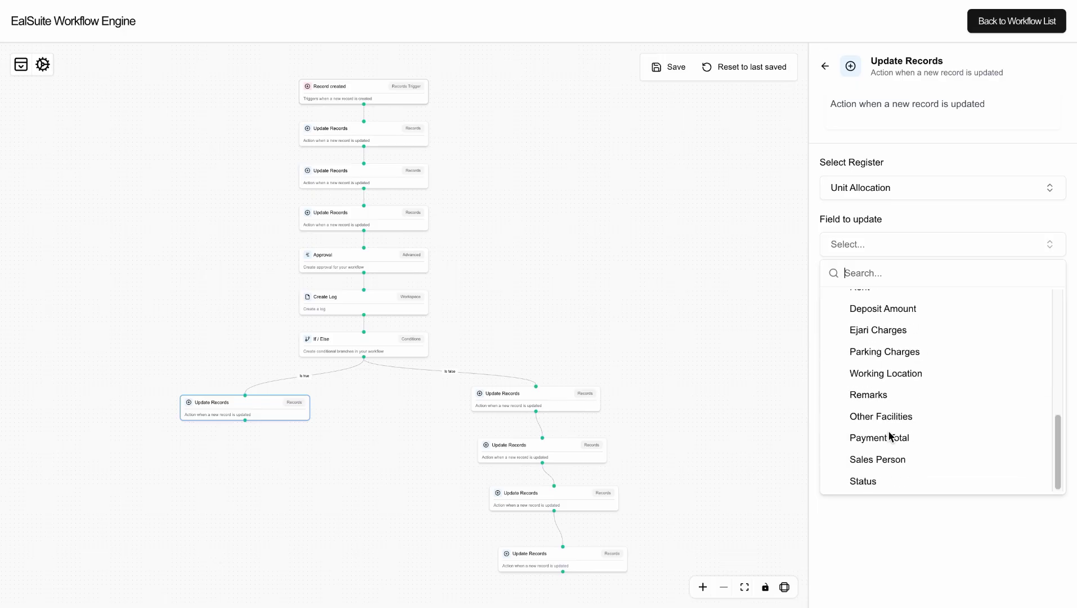
pyautogui.click(872, 478)
pyautogui.click(924, 251)
# Target Record created → Unit Allocation RecordID and set its Status to Allocated.
pyautogui.click(907, 285)
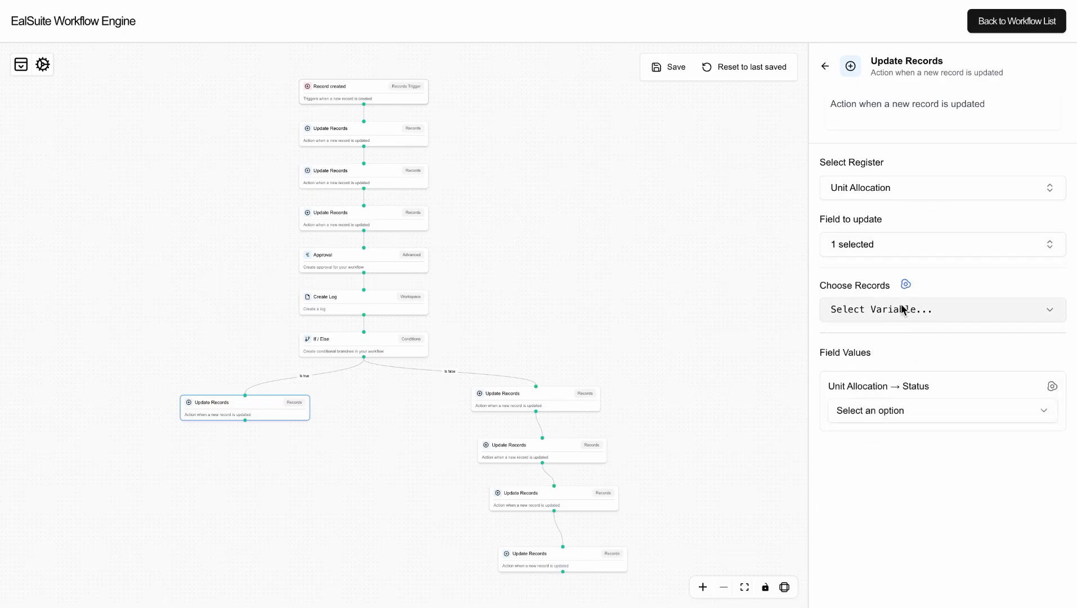
pyautogui.click(901, 309)
pyautogui.click(886, 365)
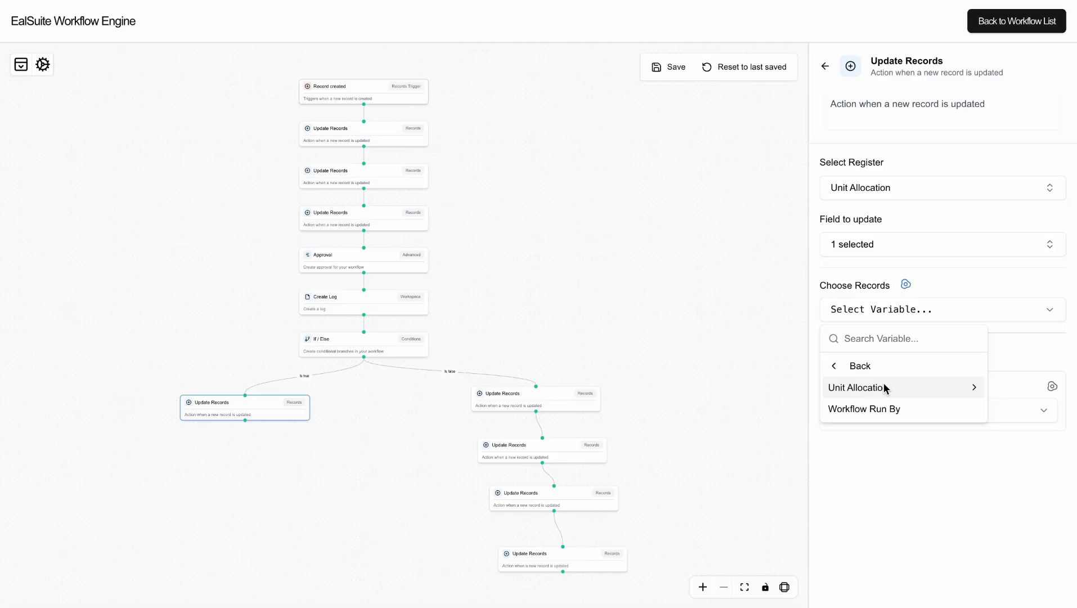
pyautogui.click(882, 386)
pyautogui.click(879, 392)
pyautogui.click(941, 280)
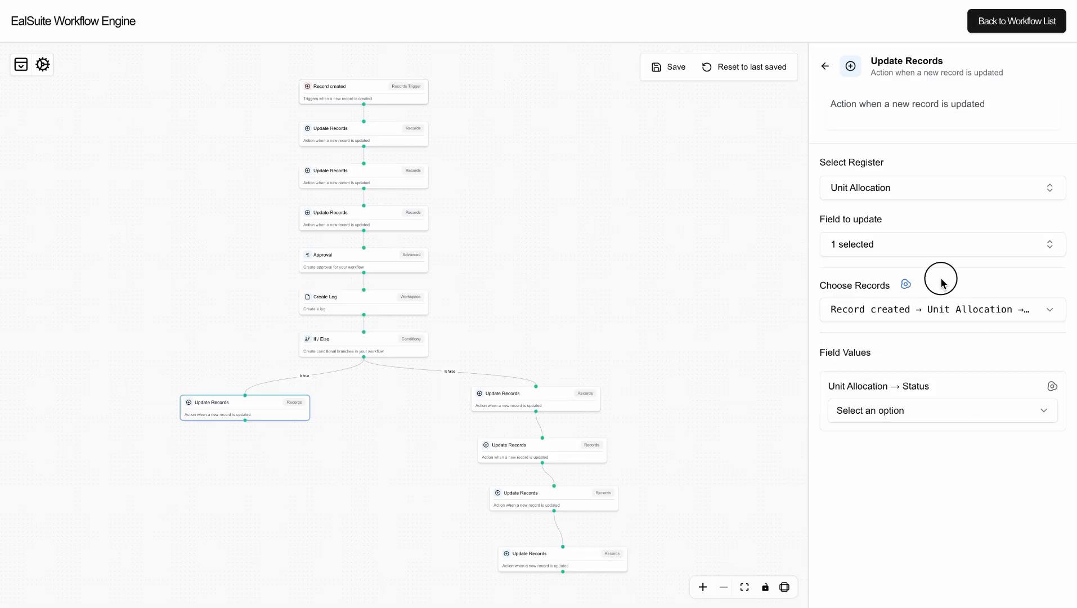
pyautogui.click(874, 411)
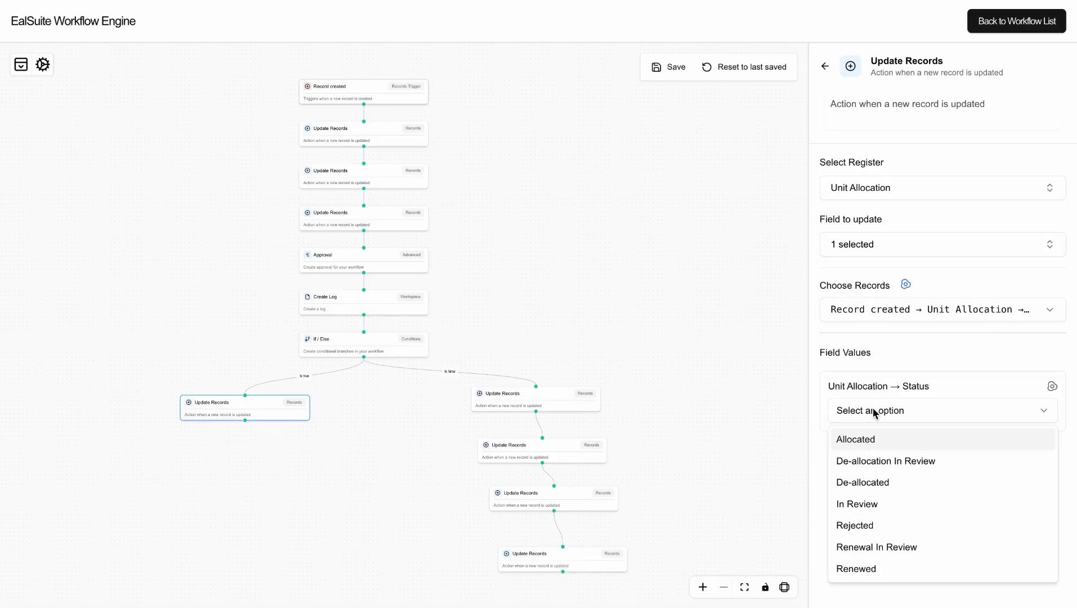
pyautogui.click(873, 440)
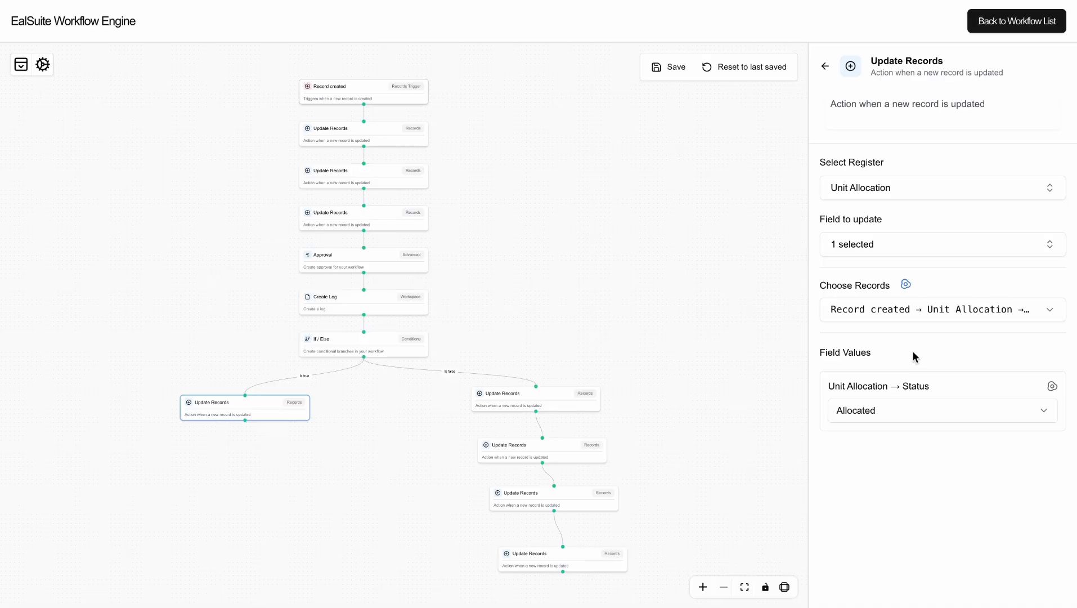
pyautogui.click(563, 392)
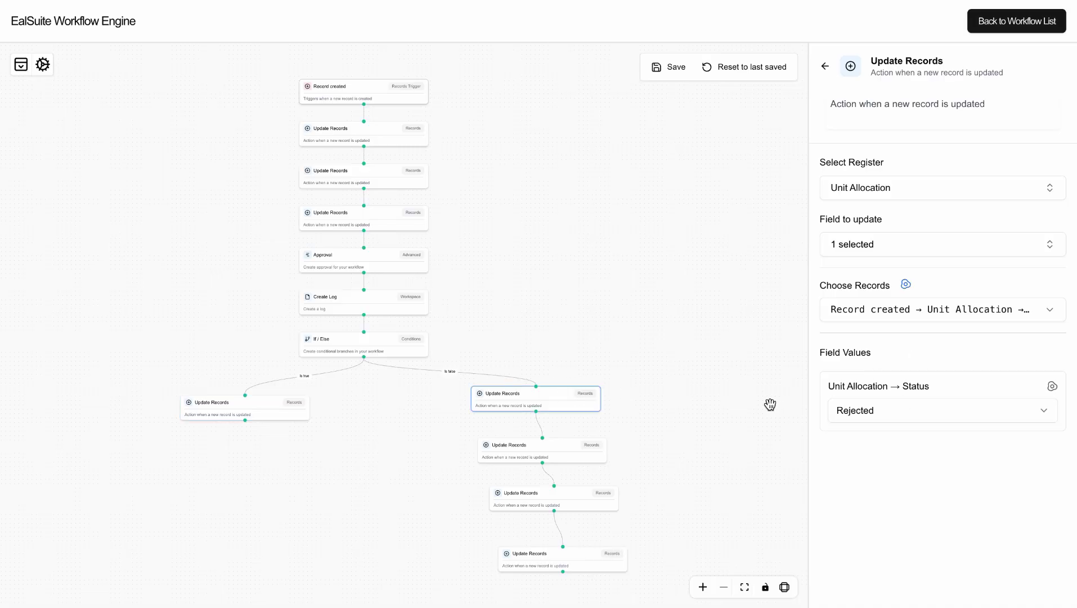
pyautogui.click(276, 405)
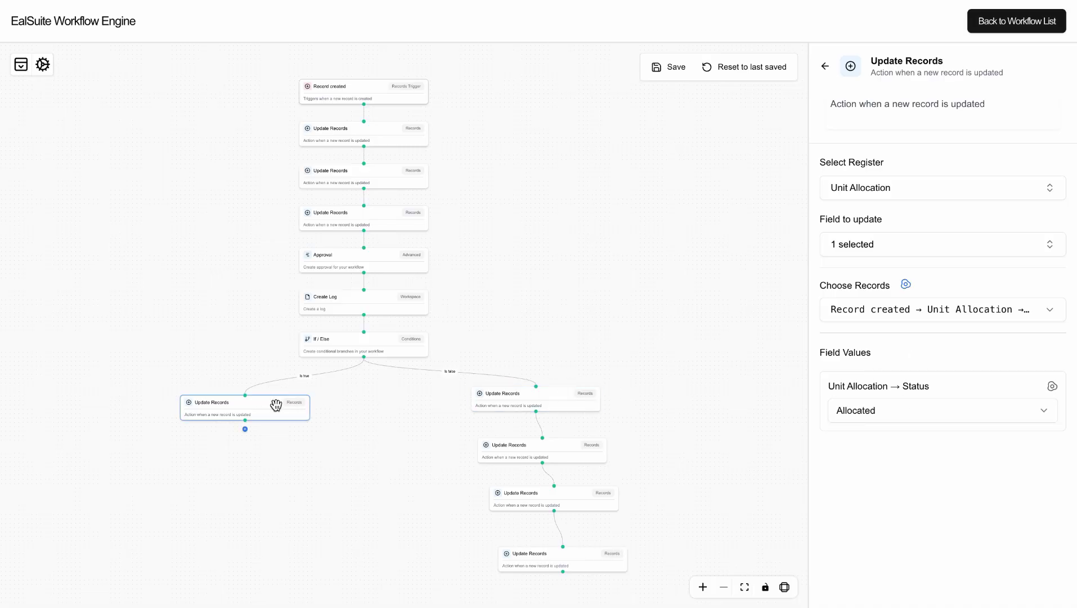
pyautogui.click(246, 431)
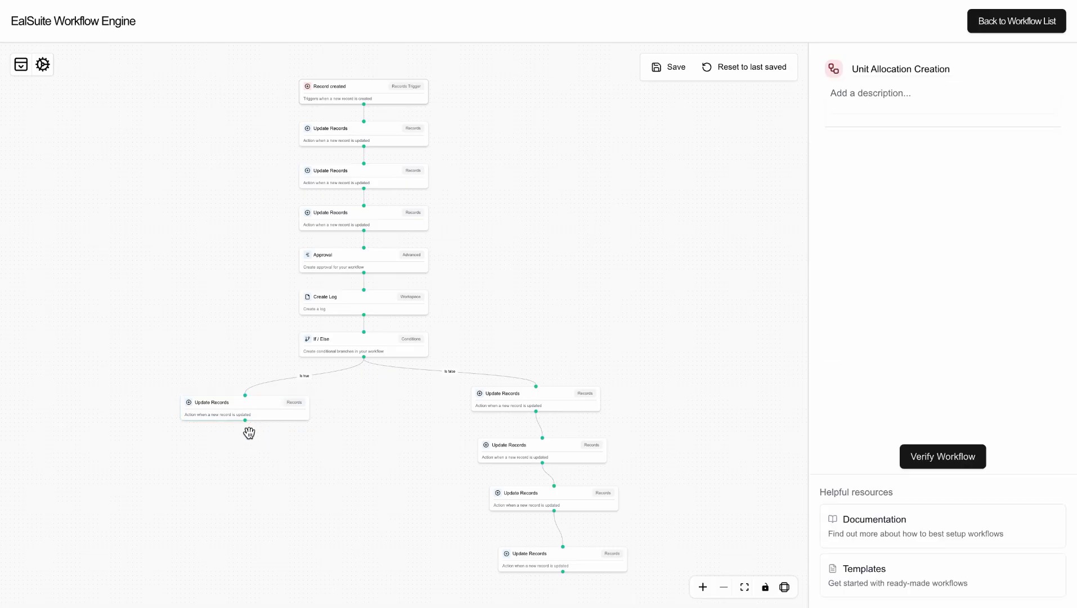
# Add an Update Records step below the allocation update, on the Unit register's Status field.
pyautogui.click(245, 417)
pyautogui.scroll(5, 249, 426)
pyautogui.scroll(1, 249, 426)
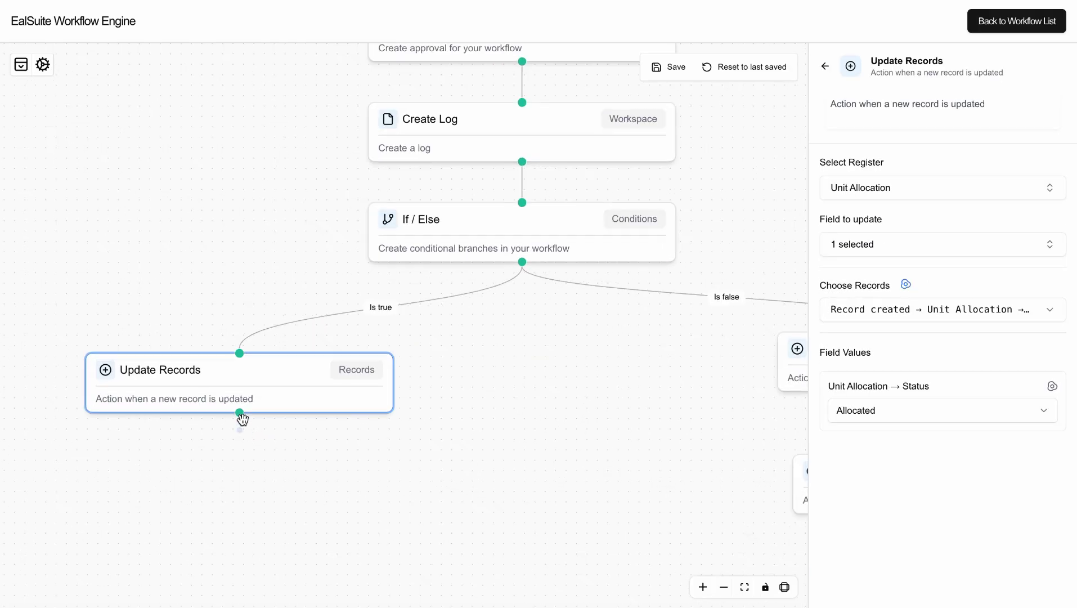
pyautogui.click(241, 415)
pyautogui.click(240, 433)
pyautogui.click(241, 434)
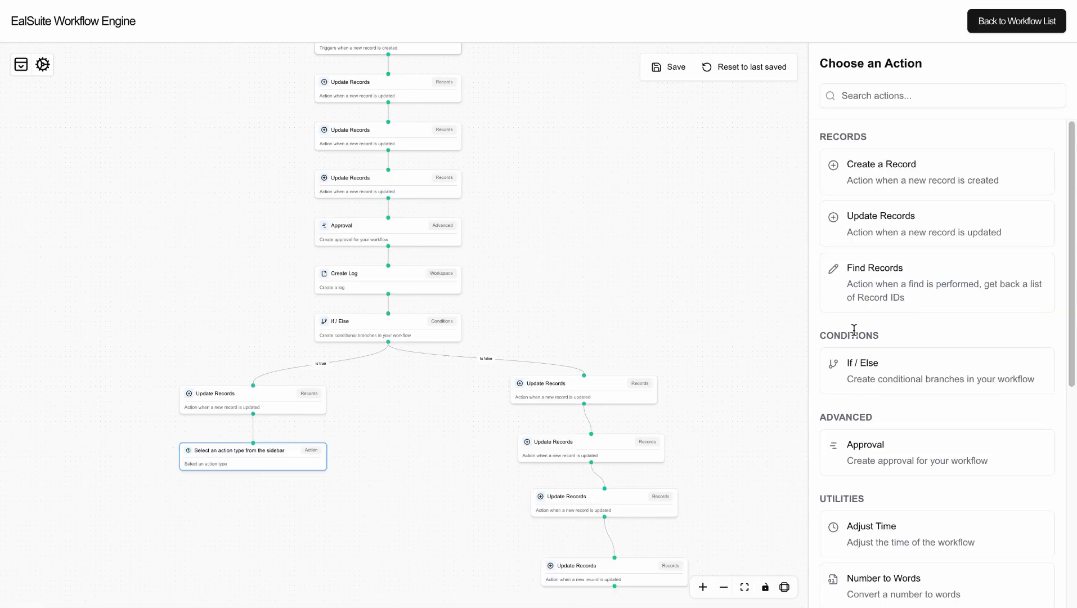
pyautogui.click(894, 228)
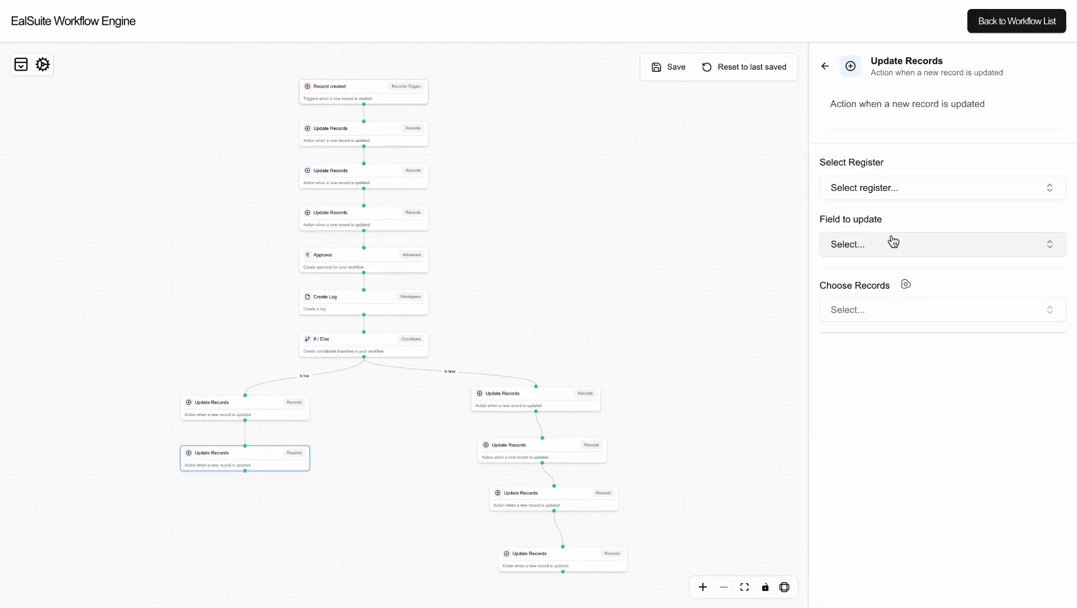
pyautogui.click(887, 192)
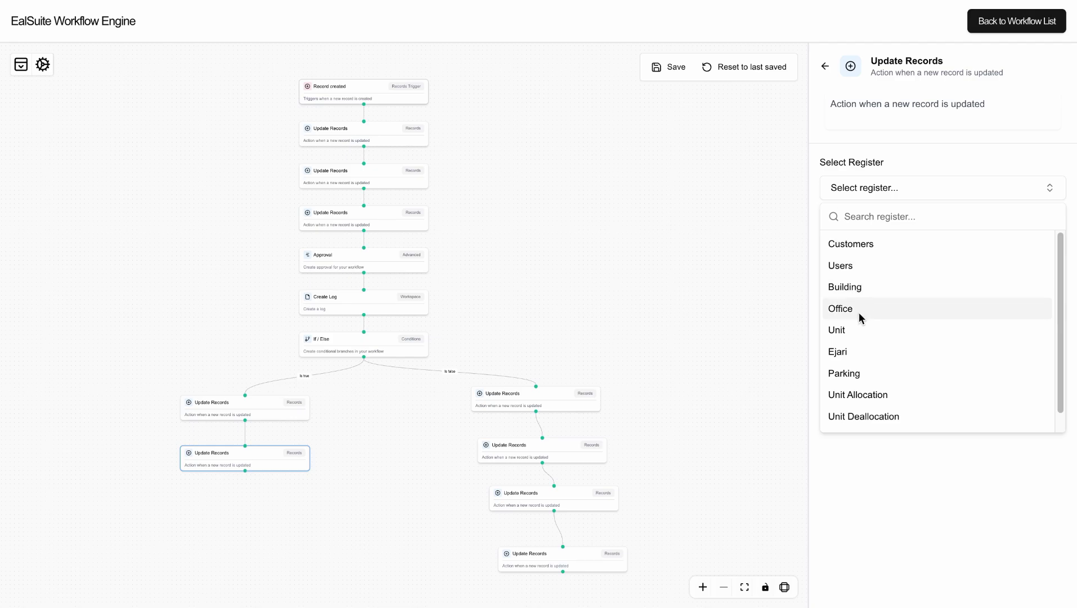
pyautogui.click(856, 329)
pyautogui.click(881, 246)
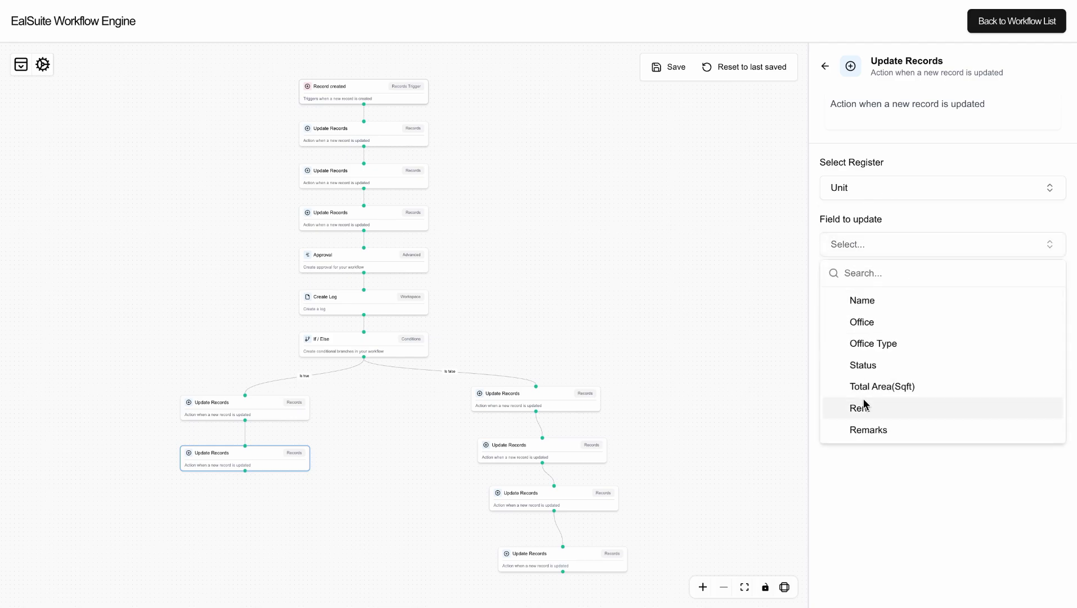
pyautogui.click(864, 366)
pyautogui.click(923, 202)
# Target Record created → Unit Allocation → Unit → RecordID and set Status to Allocated.
pyautogui.click(899, 307)
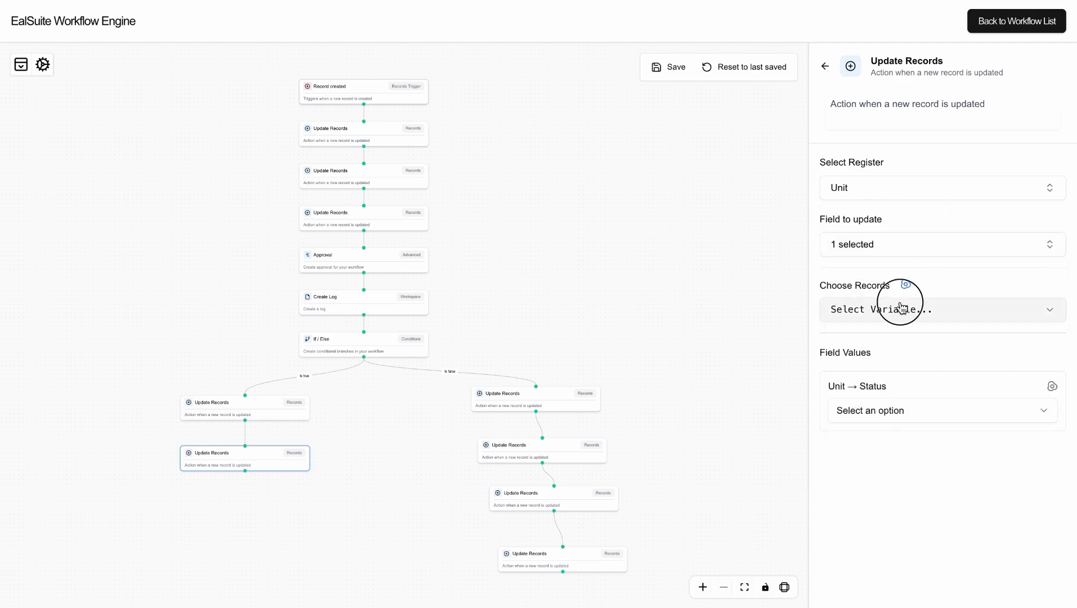
pyautogui.click(893, 365)
pyautogui.click(886, 388)
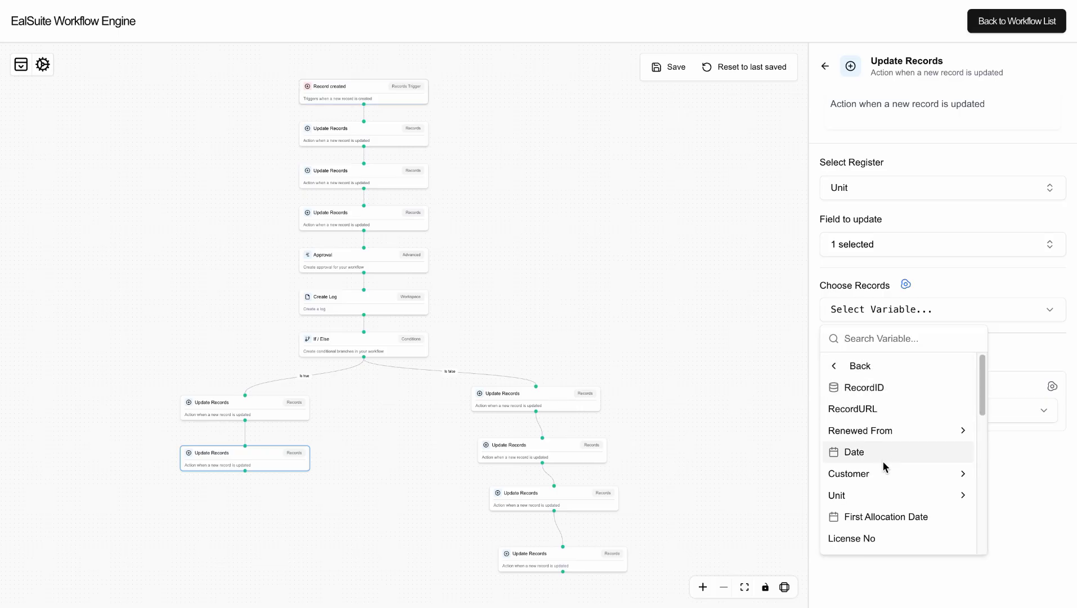
pyautogui.click(883, 494)
pyautogui.click(878, 387)
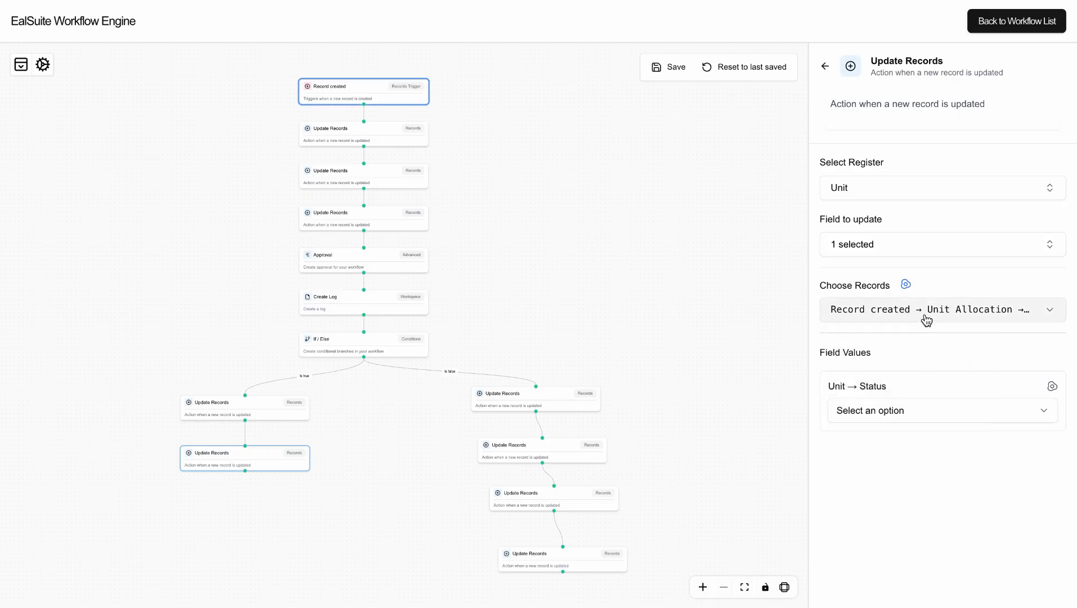
pyautogui.click(900, 410)
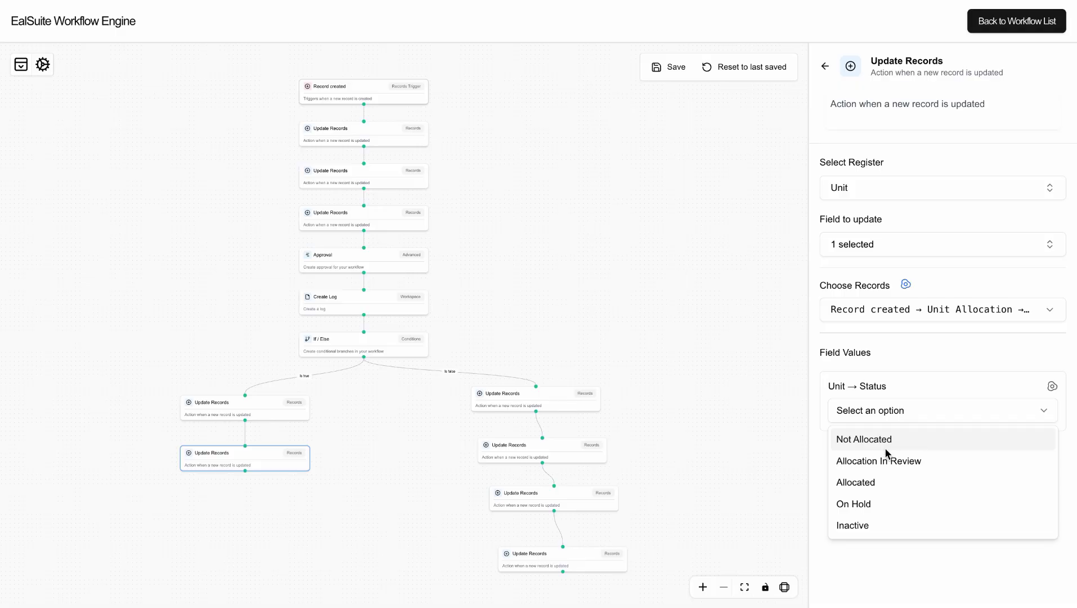
pyautogui.click(879, 482)
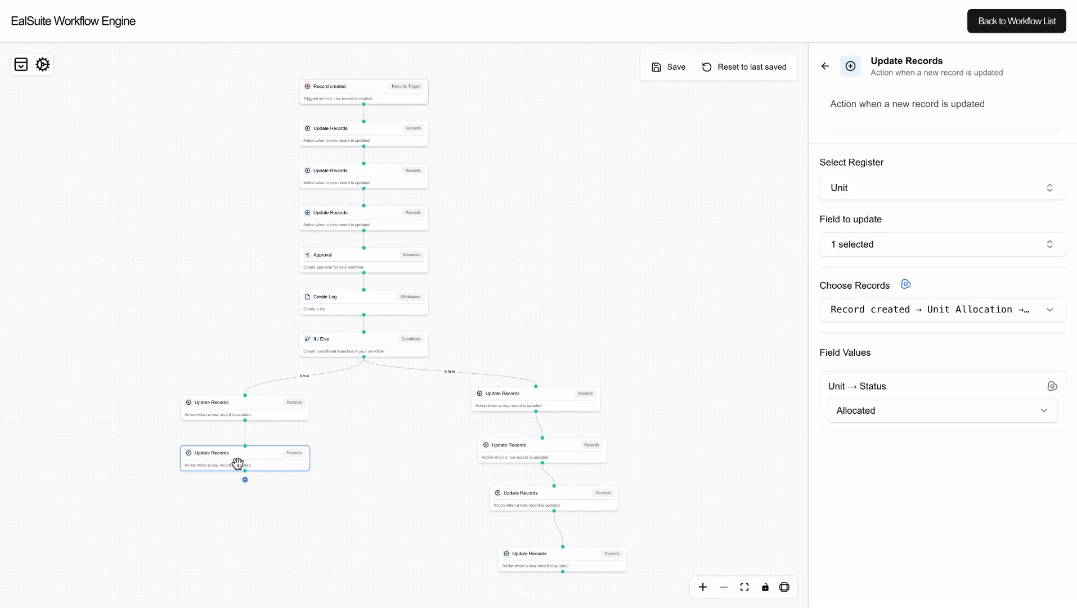
# Add another Update Records step on the Ejari register with Status as the field to update.
pyautogui.scroll(5, 248, 464)
pyautogui.click(244, 506)
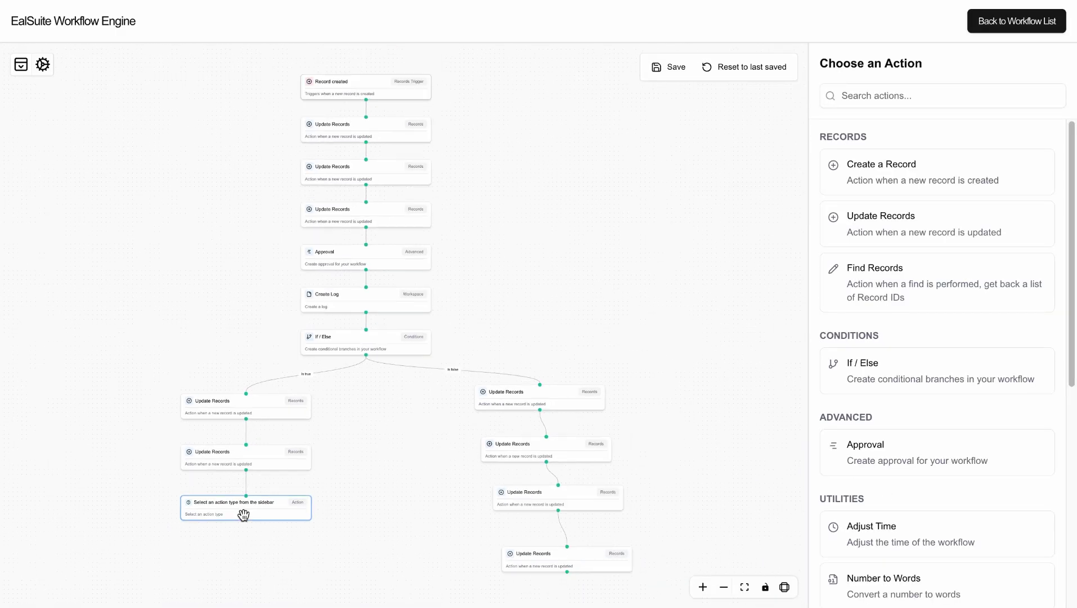
pyautogui.click(908, 228)
pyautogui.click(887, 194)
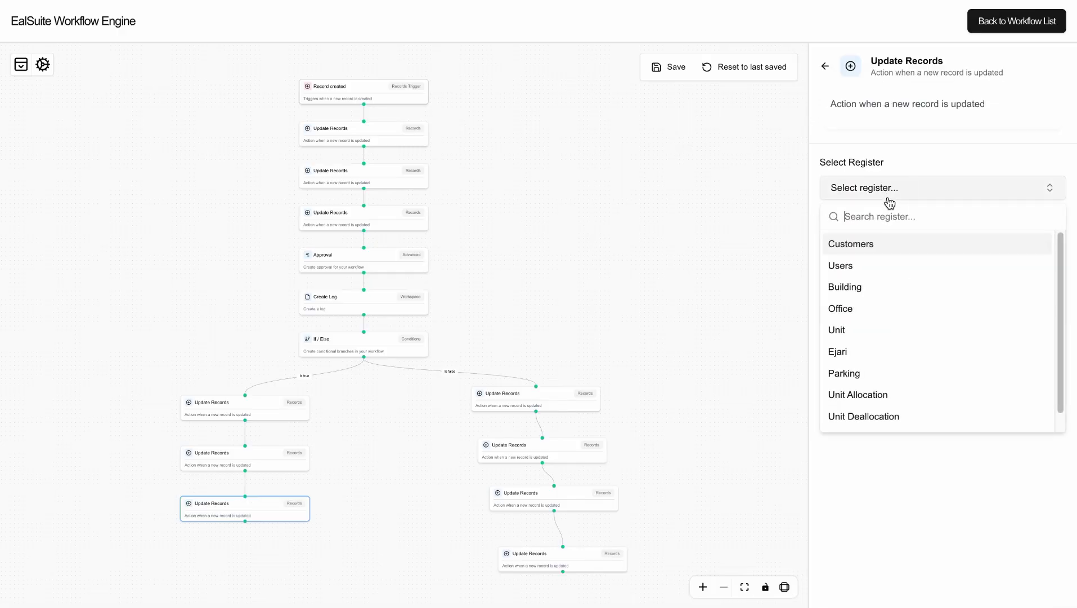
pyautogui.click(876, 351)
pyautogui.click(884, 242)
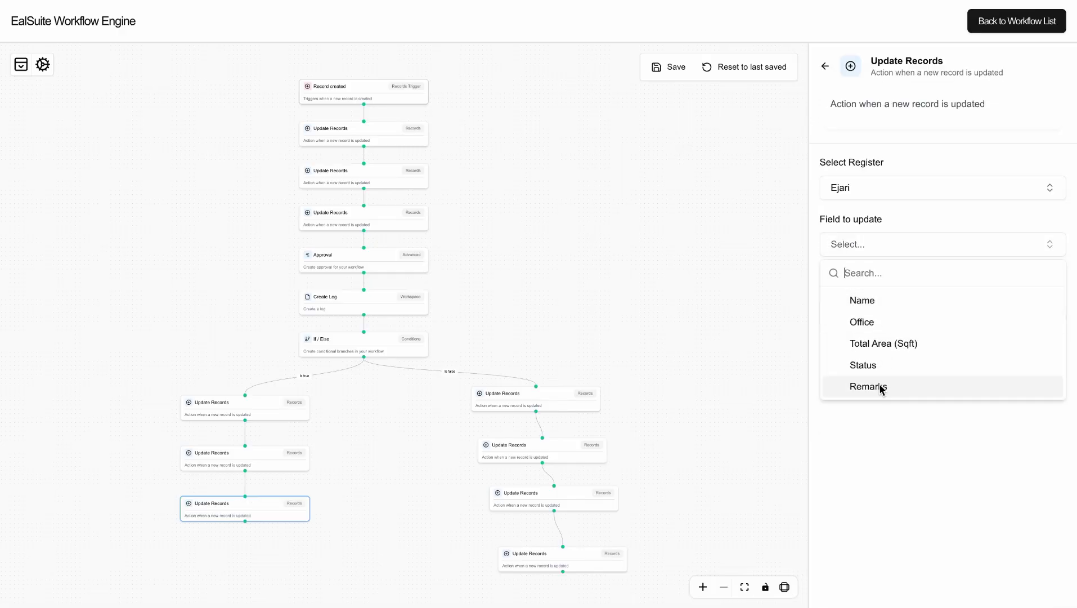
pyautogui.click(878, 364)
pyautogui.click(913, 223)
# Target the record via Record created → Unit Allocation → Ejari → RecordID and set Status to Allocated.
pyautogui.click(900, 309)
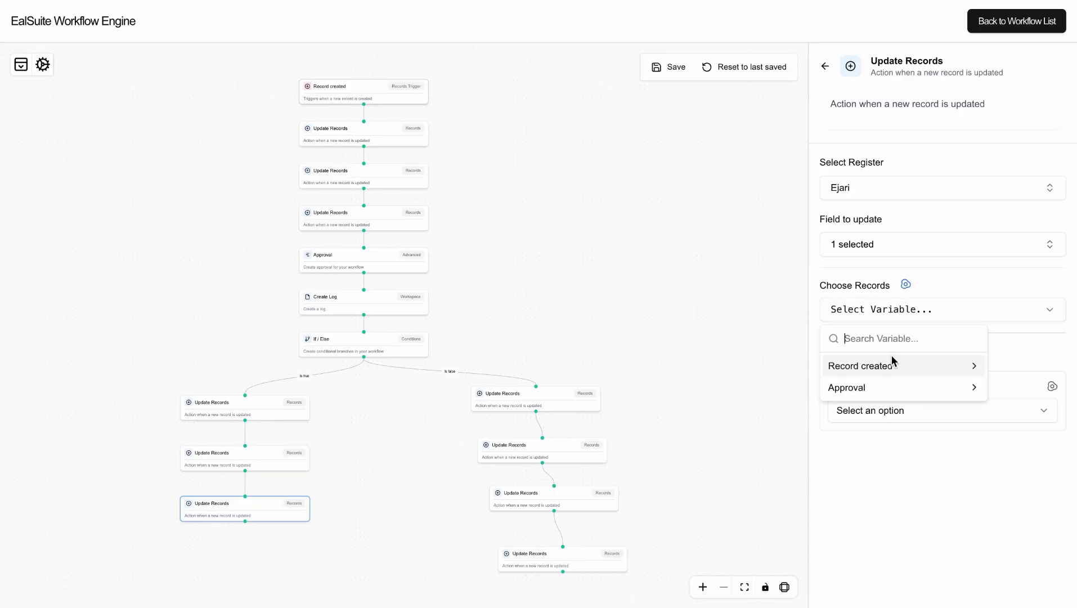
pyautogui.click(890, 367)
pyautogui.click(884, 388)
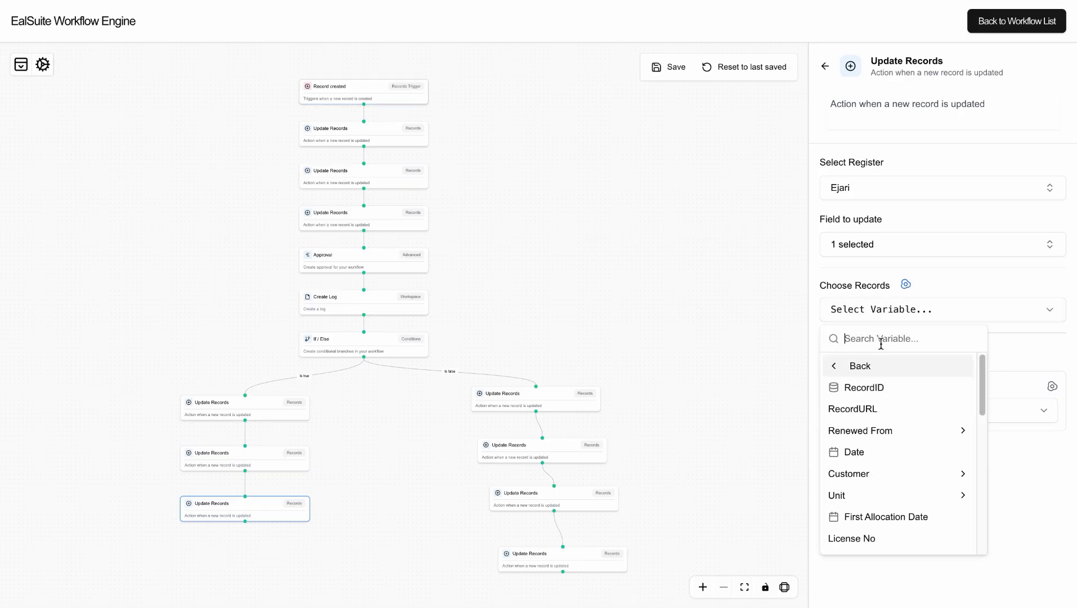
pyautogui.write('ej')
pyautogui.click(877, 388)
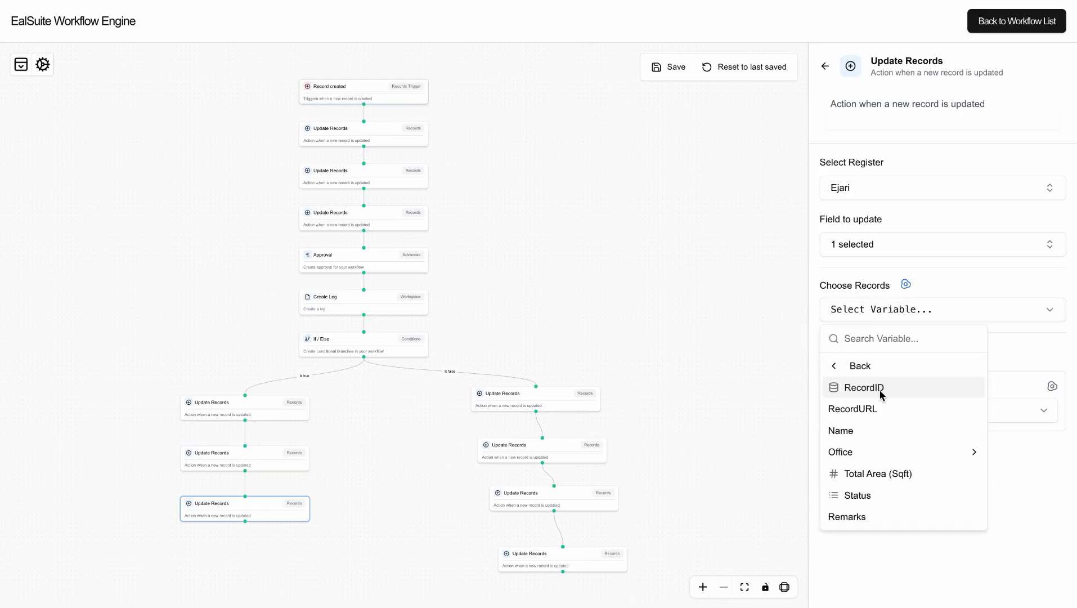
pyautogui.click(880, 389)
pyautogui.click(889, 410)
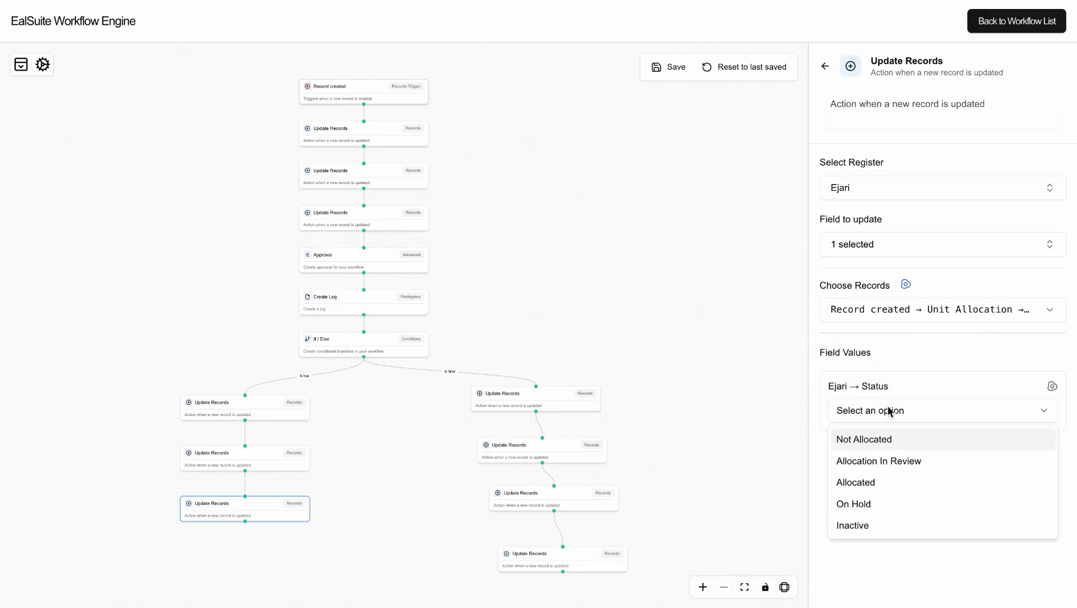
pyautogui.click(878, 482)
pyautogui.scroll(5, 231, 509)
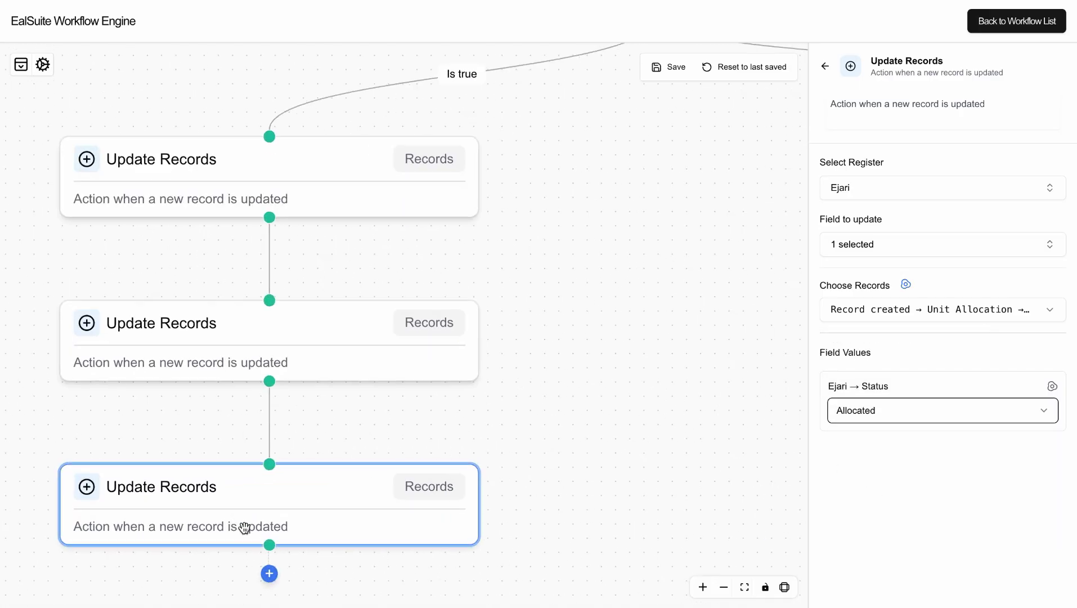
# Add a fourth Update Records step on the Parking register with Status as the field to update.
pyautogui.click(269, 574)
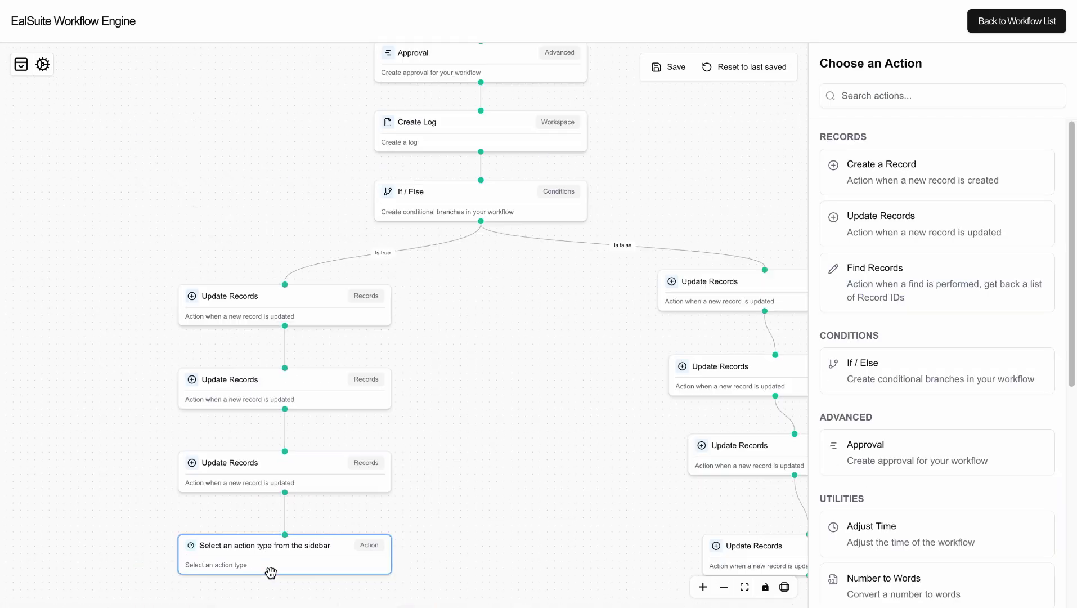
pyautogui.click(891, 239)
pyautogui.click(877, 191)
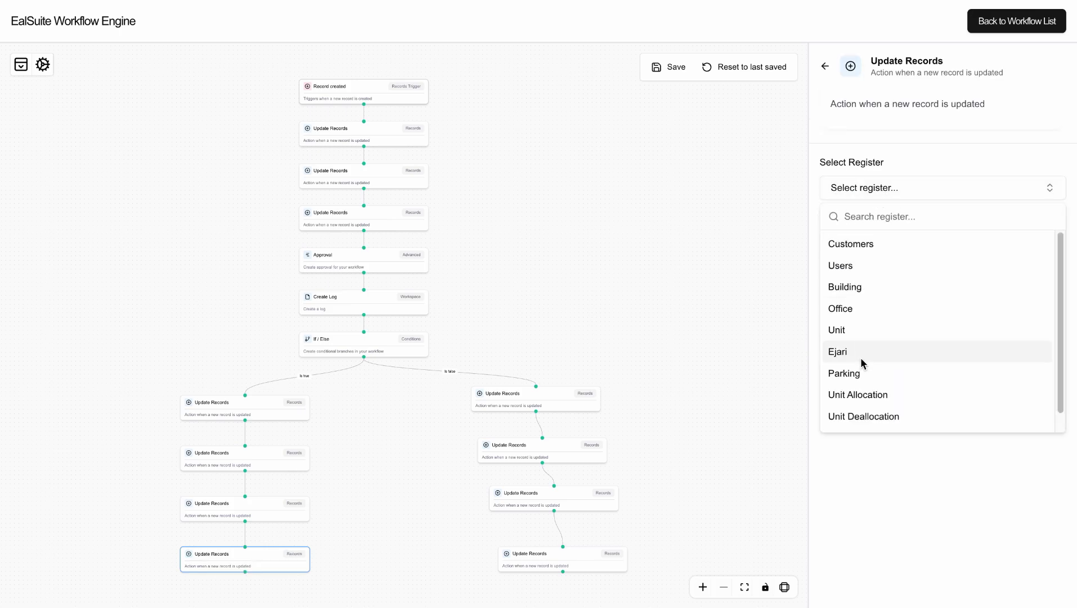
pyautogui.click(861, 373)
pyautogui.click(882, 244)
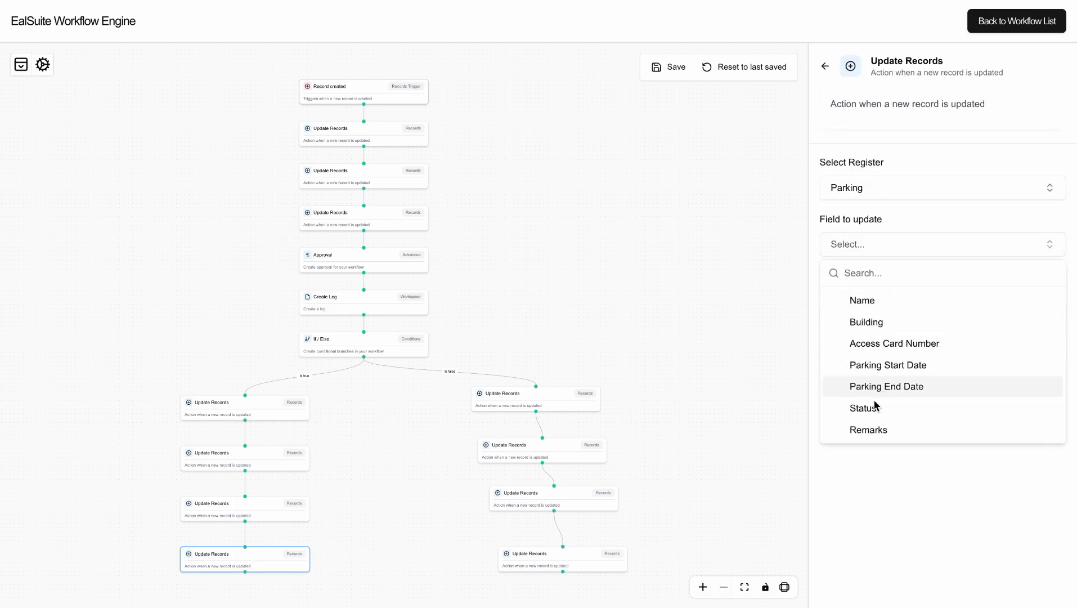
pyautogui.click(872, 415)
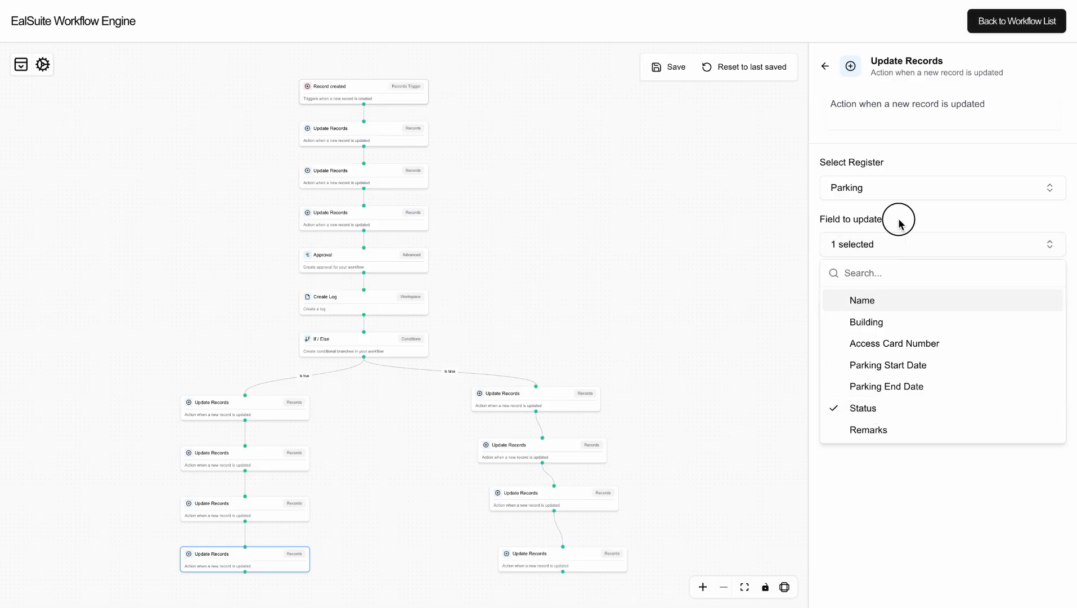
pyautogui.click(897, 219)
# Target the record via Record created → Unit Allocation → Parking → RecordID and set Status to Allocated.
pyautogui.click(890, 318)
pyautogui.click(890, 365)
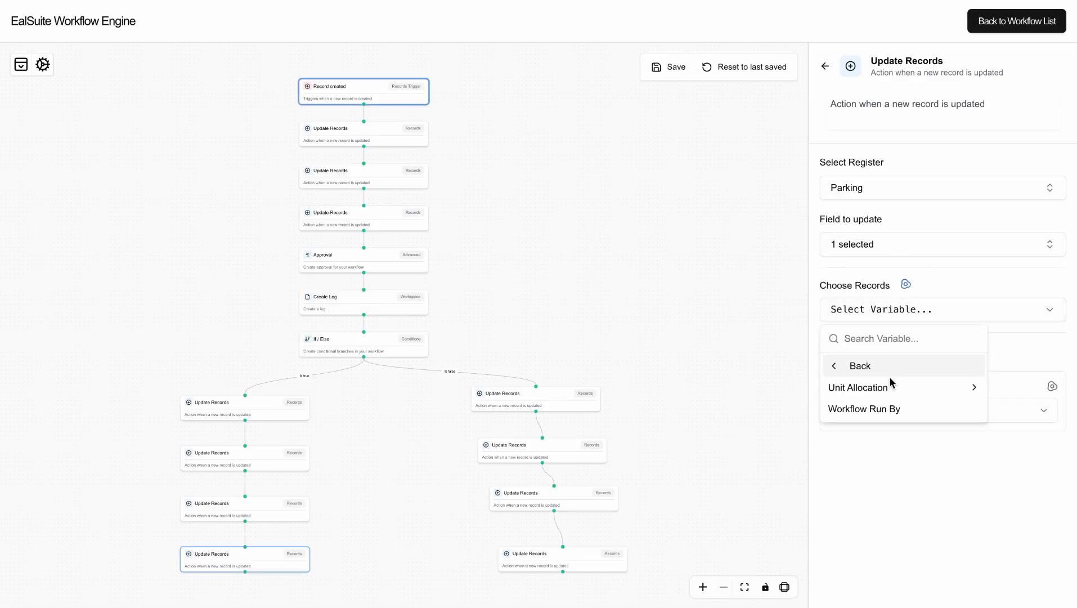
pyautogui.click(890, 386)
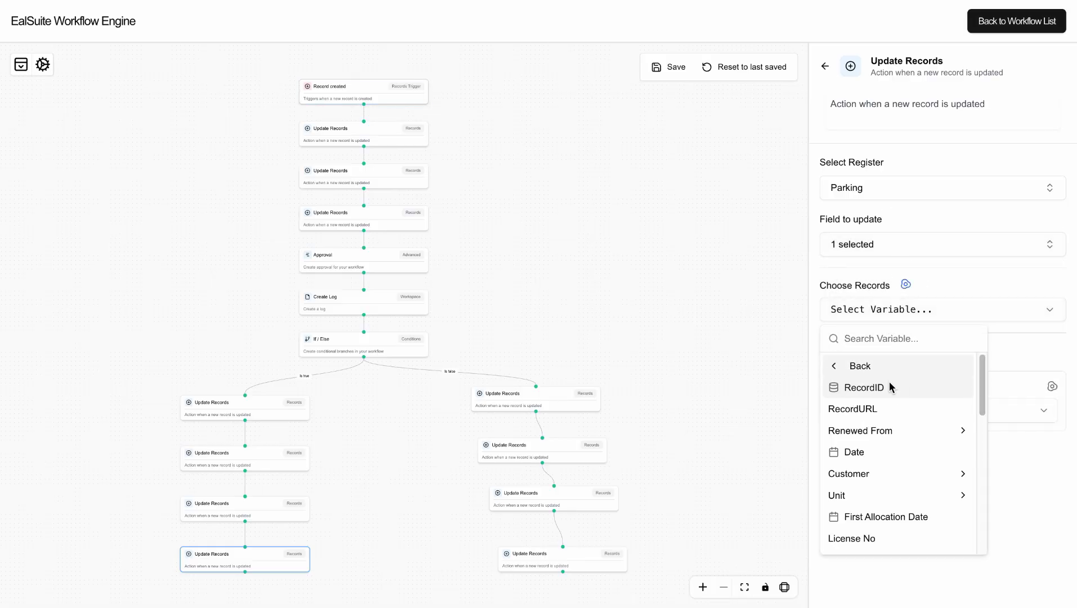
pyautogui.click(877, 338)
pyautogui.write('pa')
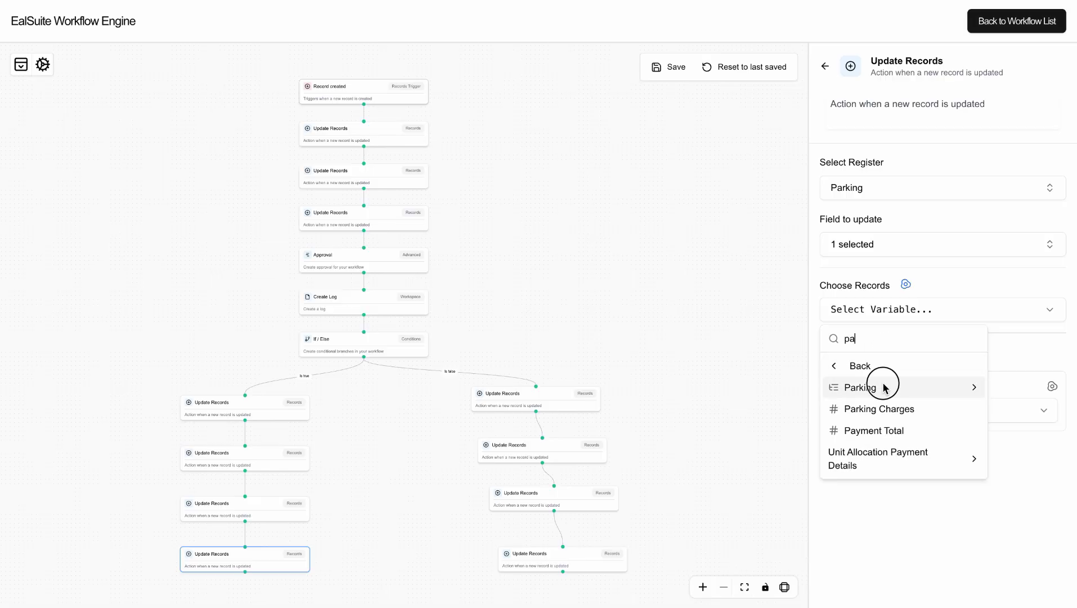
pyautogui.click(881, 387)
pyautogui.click(880, 389)
pyautogui.click(890, 422)
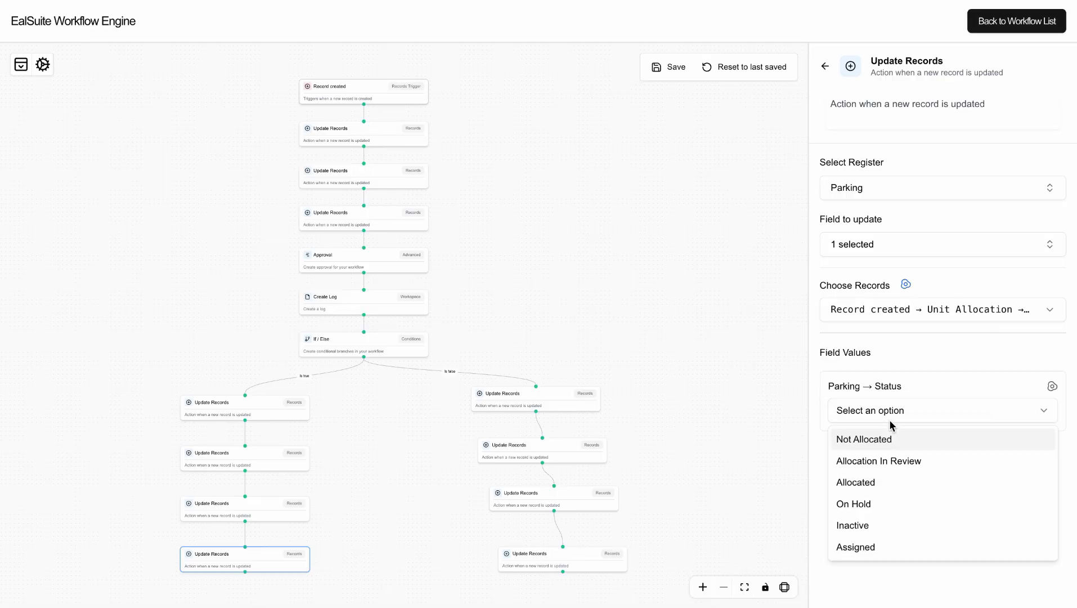
pyautogui.click(870, 485)
# Deselect the step and save the Unit Allocation Creation workflow, saving again after shifting the diagram.
pyautogui.click(720, 398)
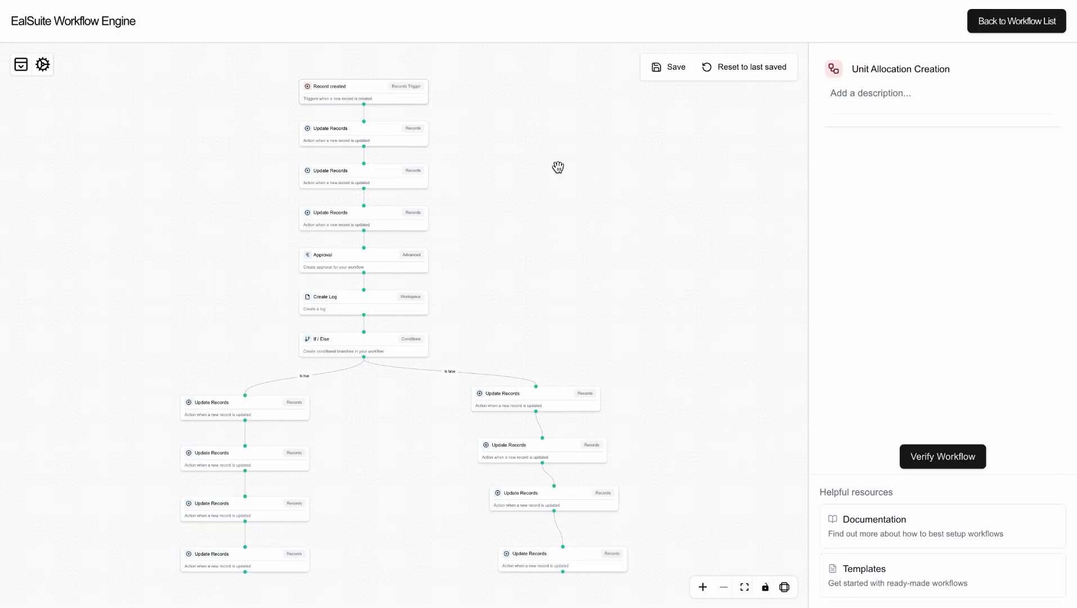
pyautogui.click(661, 68)
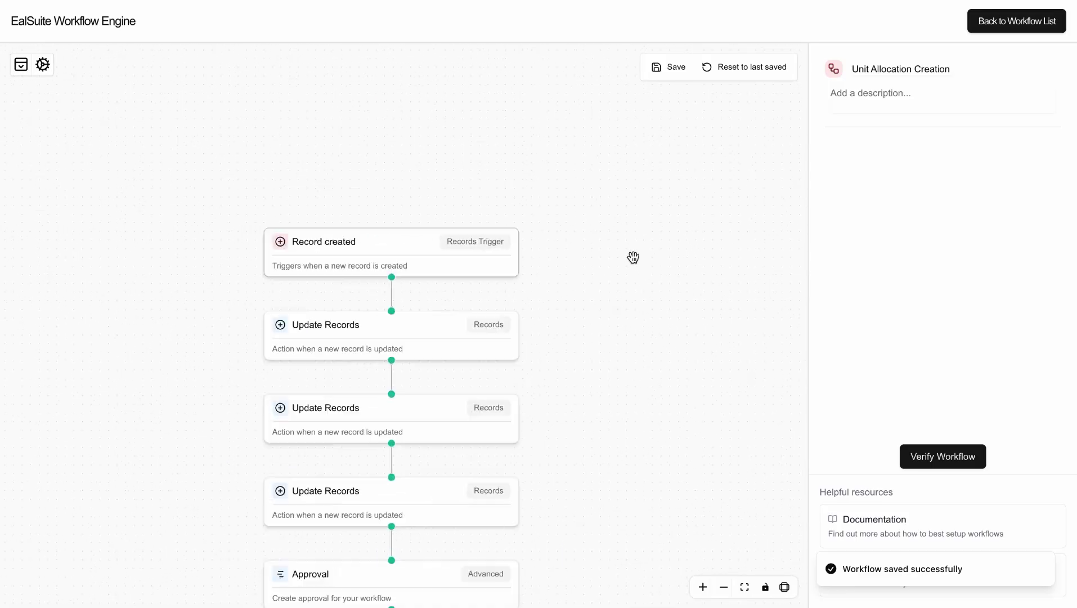
pyautogui.moveTo(723, 391); pyautogui.dragTo(725, 324)
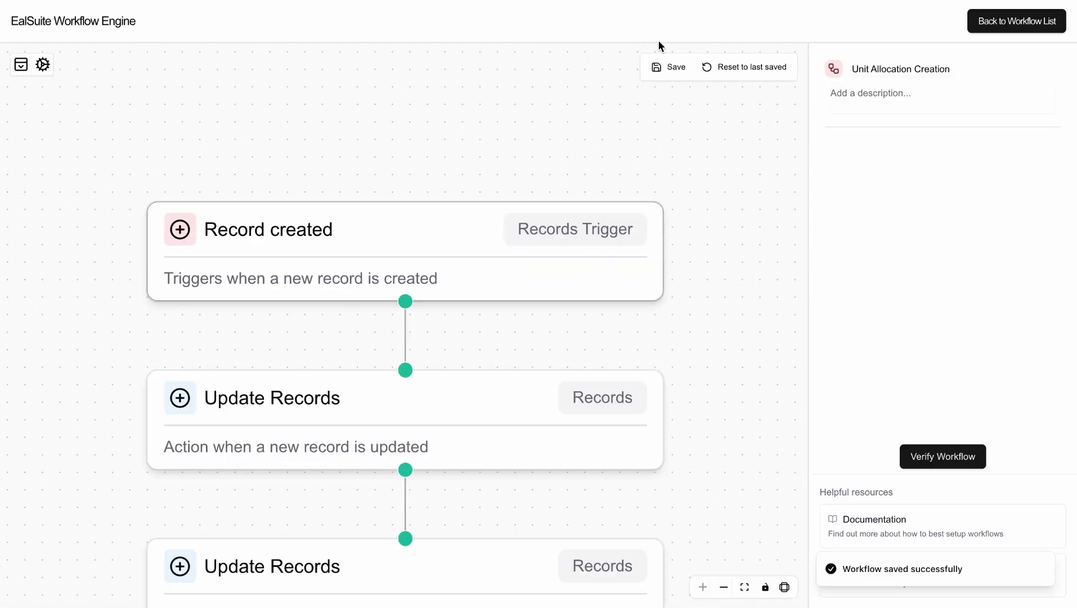
pyautogui.click(668, 66)
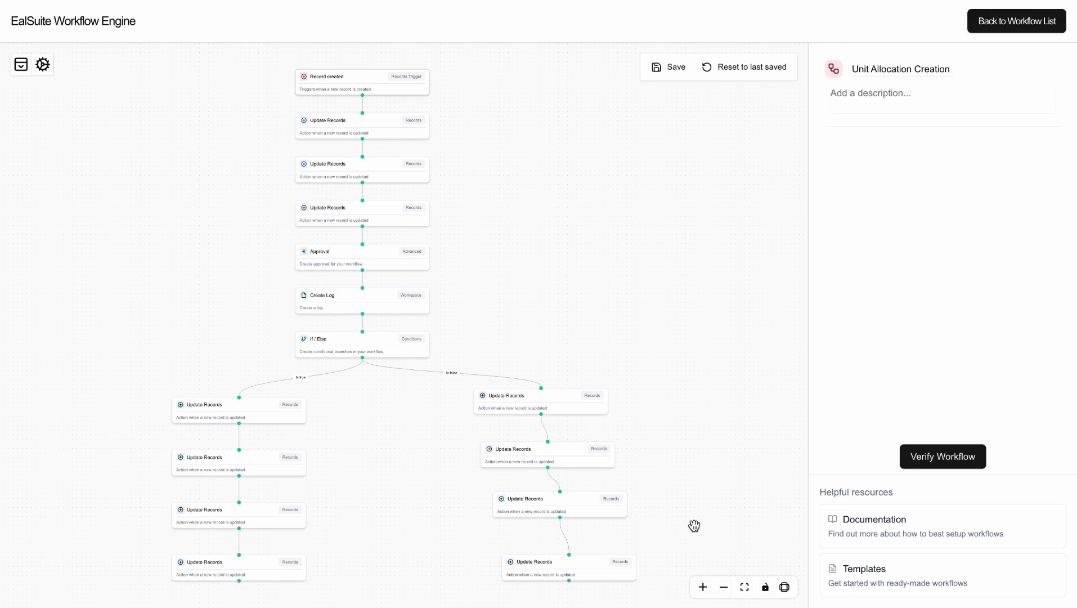
# Save once more, publish Unit Allocation Creation from the workflow list, and switch to EalSuite.
pyautogui.click(656, 69)
pyautogui.click(993, 21)
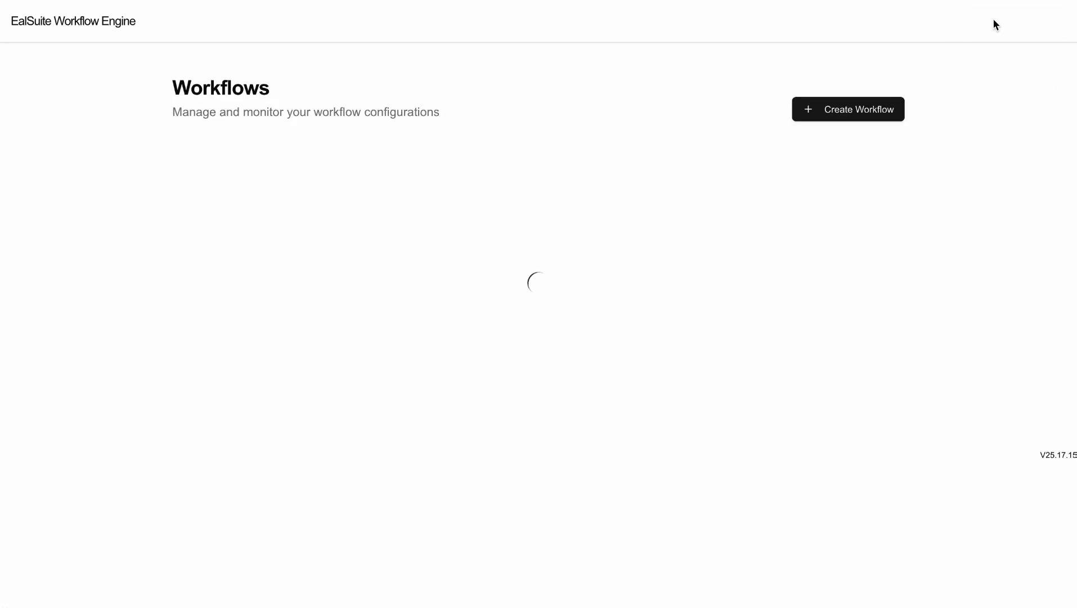
pyautogui.click(449, 236)
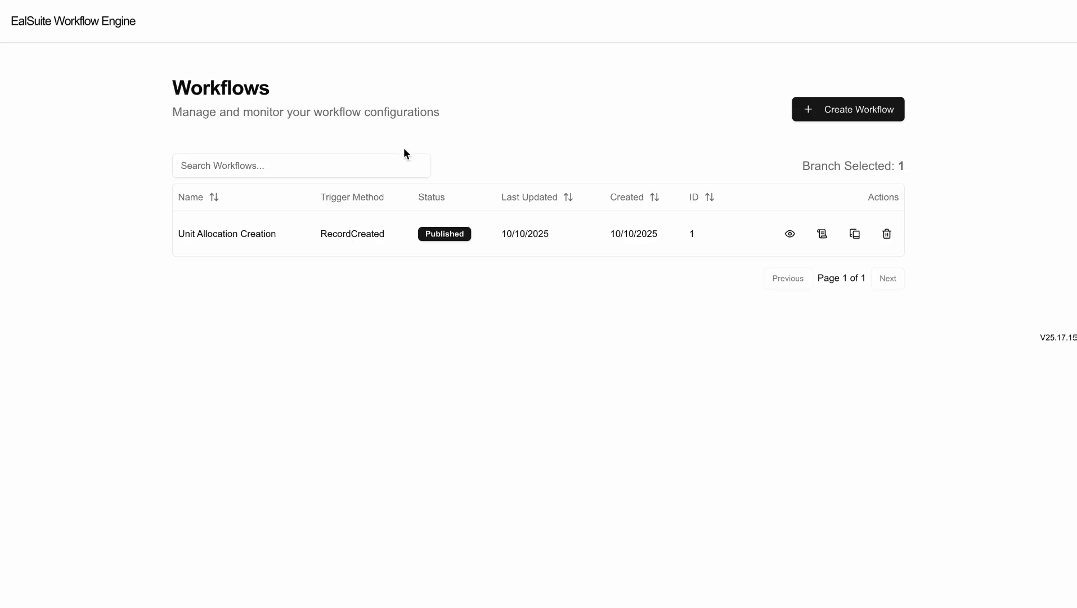
pyautogui.click(324, 2)
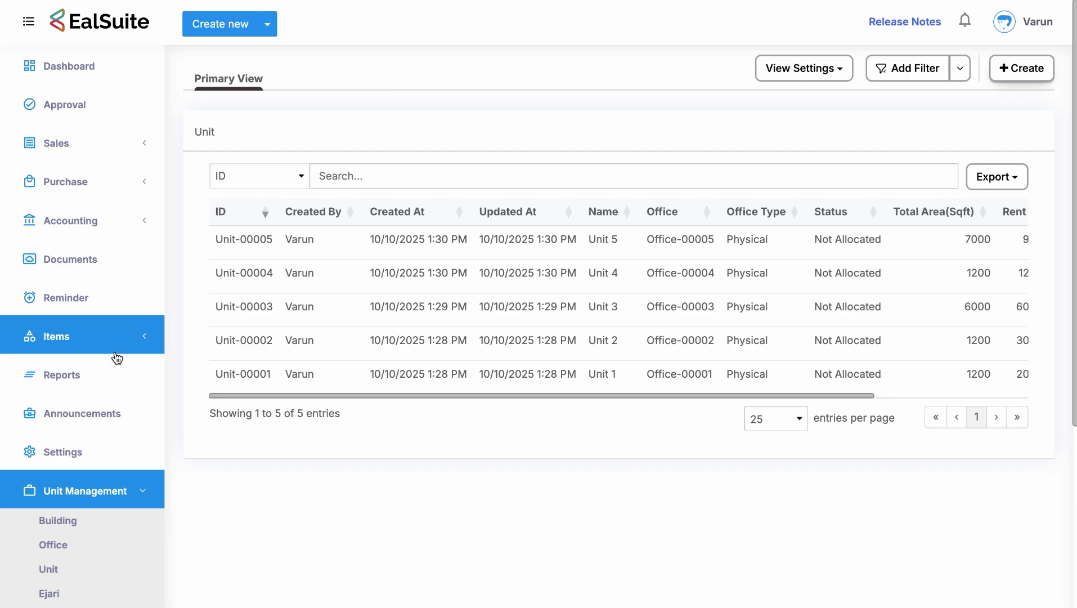
# Open the Unit Allocation list under Unit Management.
pyautogui.scroll(-3, 114, 358)
pyautogui.click(80, 464)
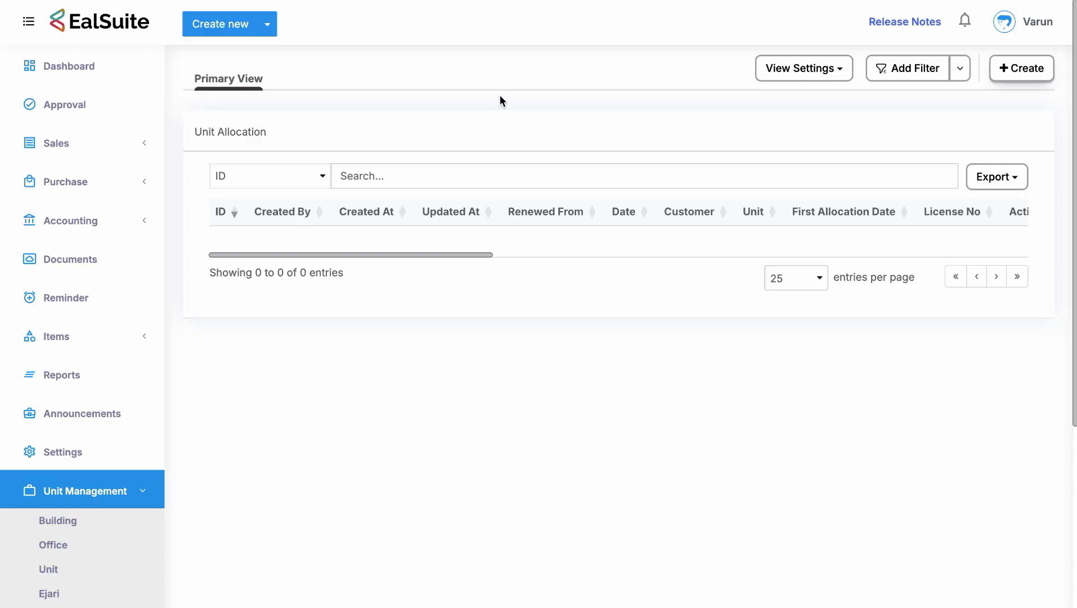
pyautogui.scroll(-1, 500, 95)
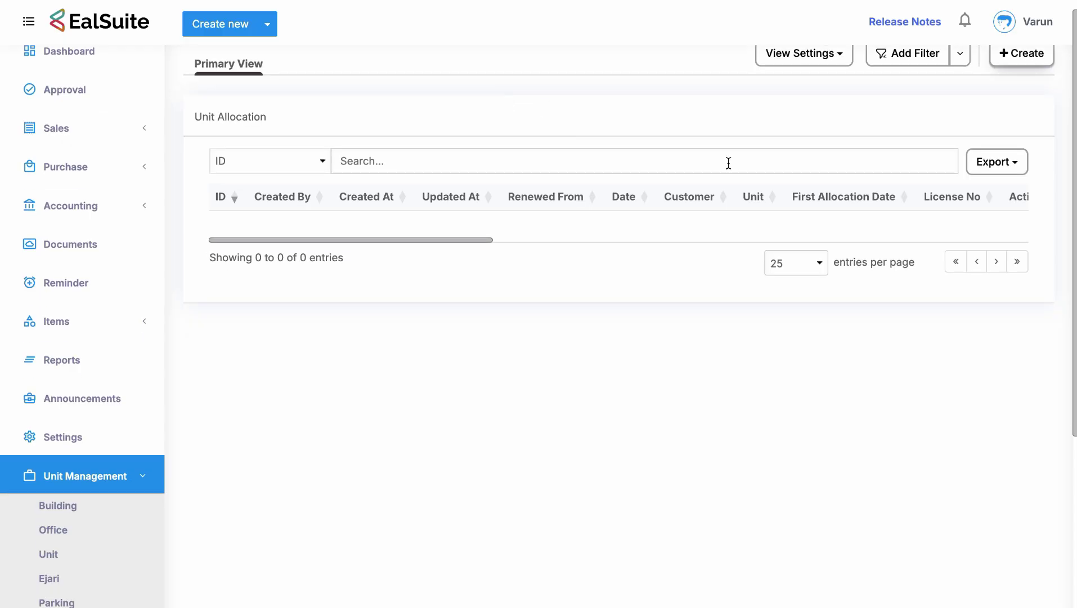
pyautogui.scroll(1, 728, 163)
# Create a new customer in Sales > Customers with the customer's full name and save it.
pyautogui.click(136, 145)
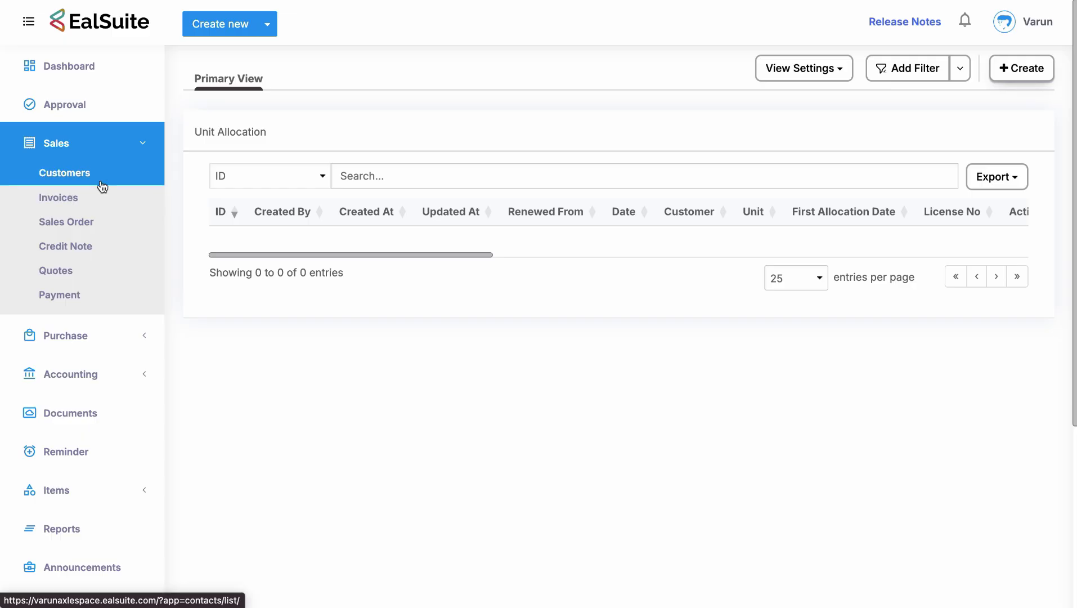
pyautogui.click(101, 186)
pyautogui.click(1024, 69)
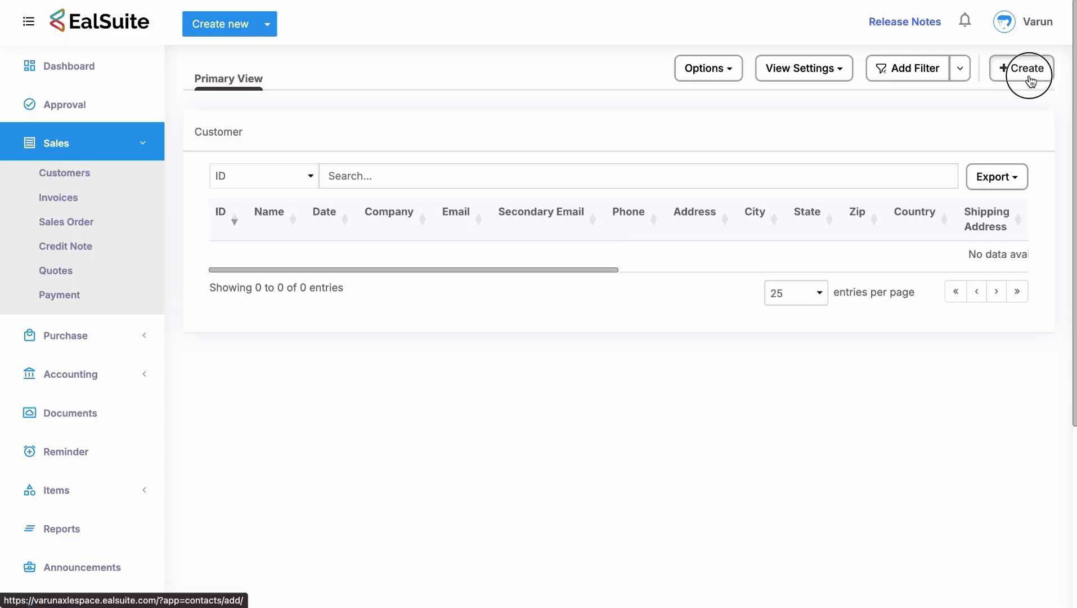
pyautogui.click(495, 103)
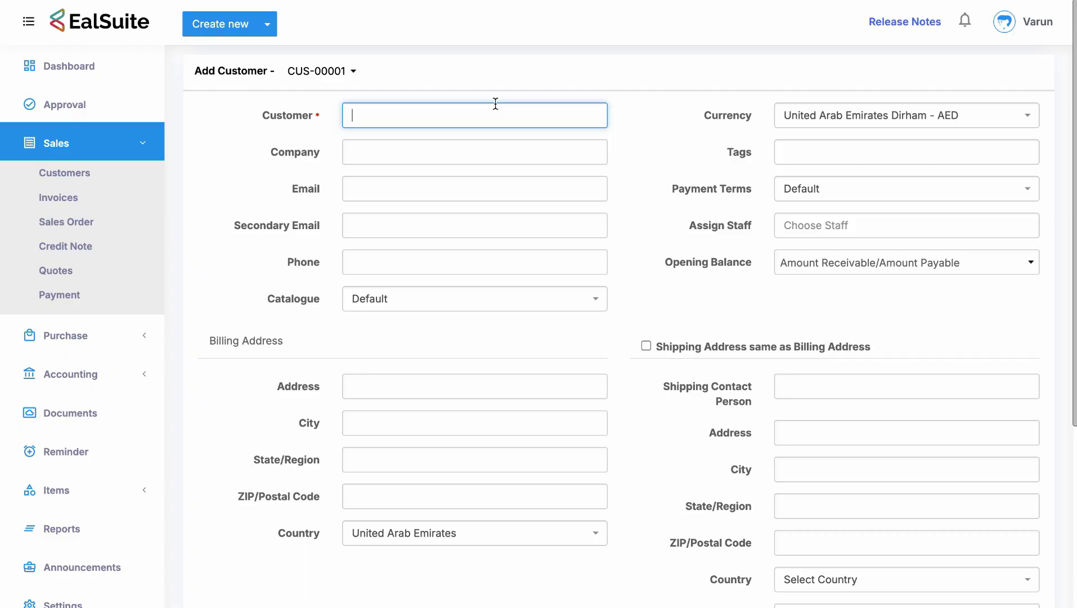
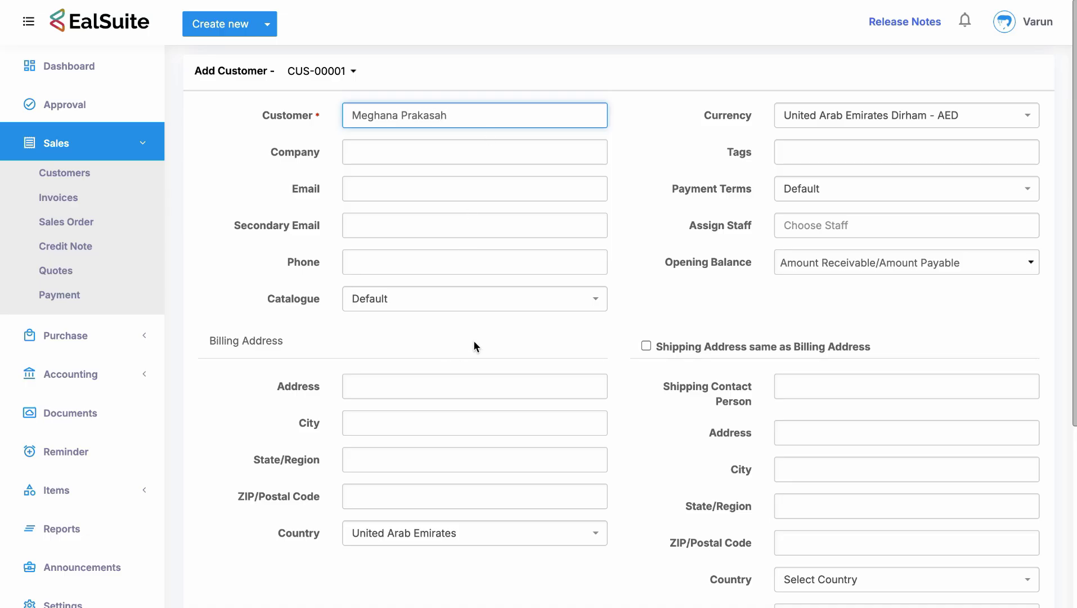
pyautogui.scroll(-3, 473, 340)
pyautogui.click(384, 499)
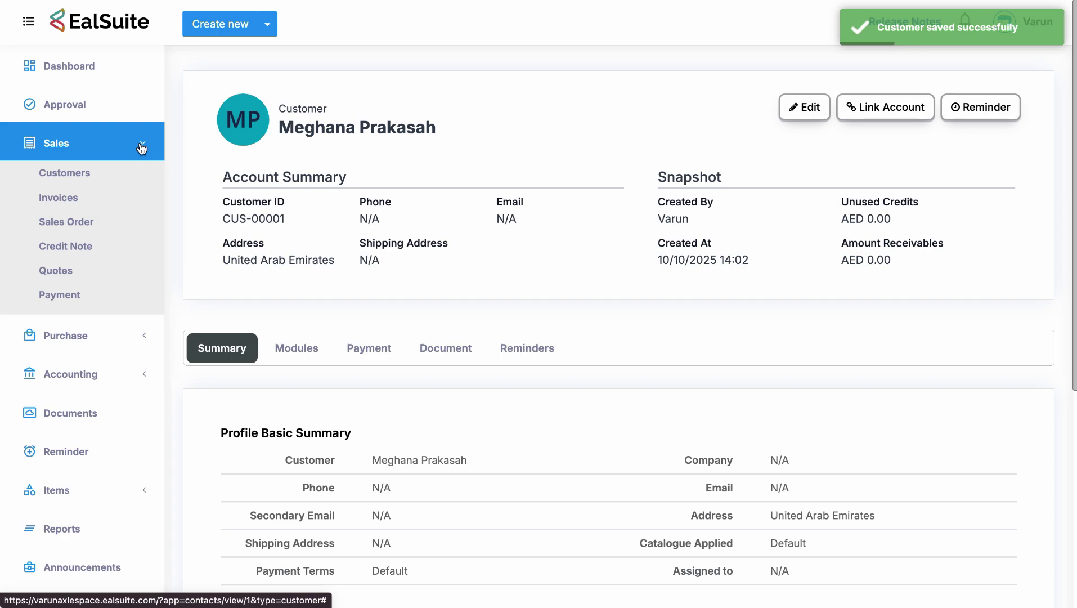
# Collapse the Sales menu and expand the Unit Management pages.
pyautogui.click(142, 148)
pyautogui.click(120, 491)
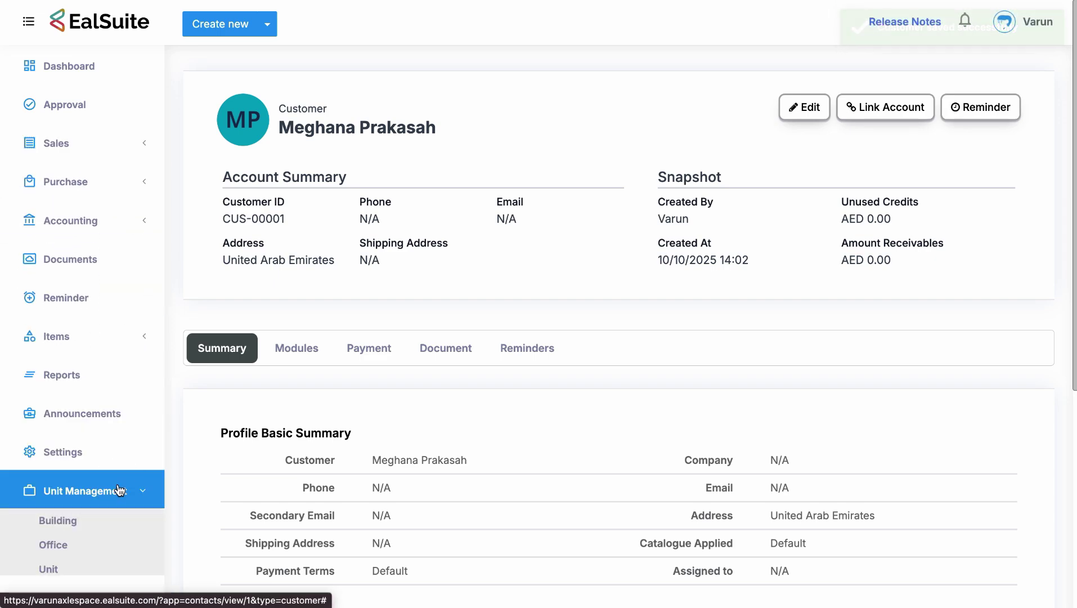
pyautogui.scroll(-2, 116, 488)
# Start a new Unit Allocation dated 10/10/2025 for customer CUS-00001 and Unit-00001.
pyautogui.click(115, 514)
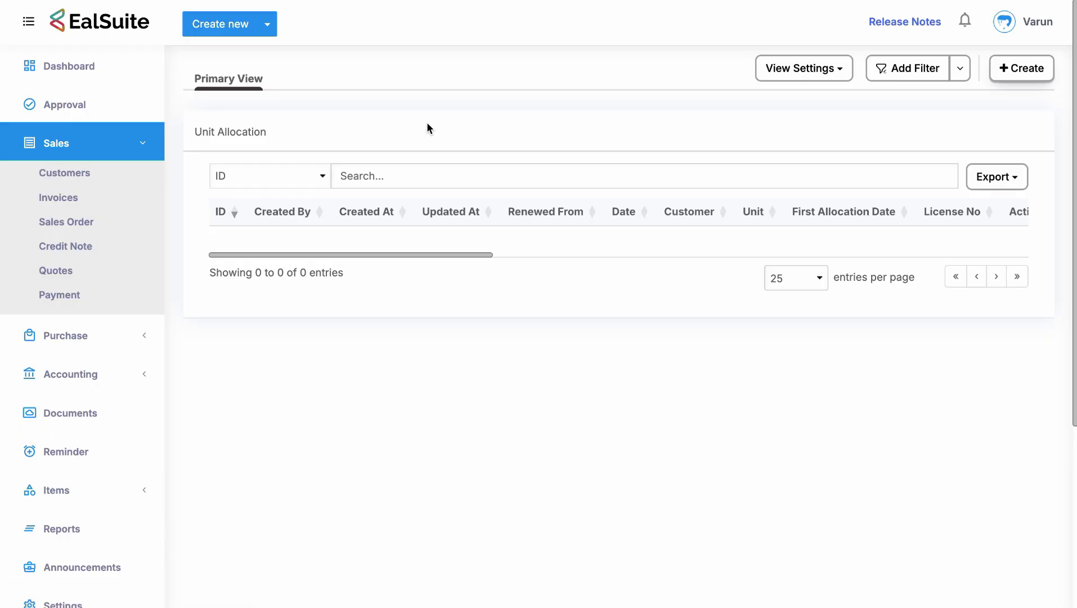
pyautogui.click(1025, 67)
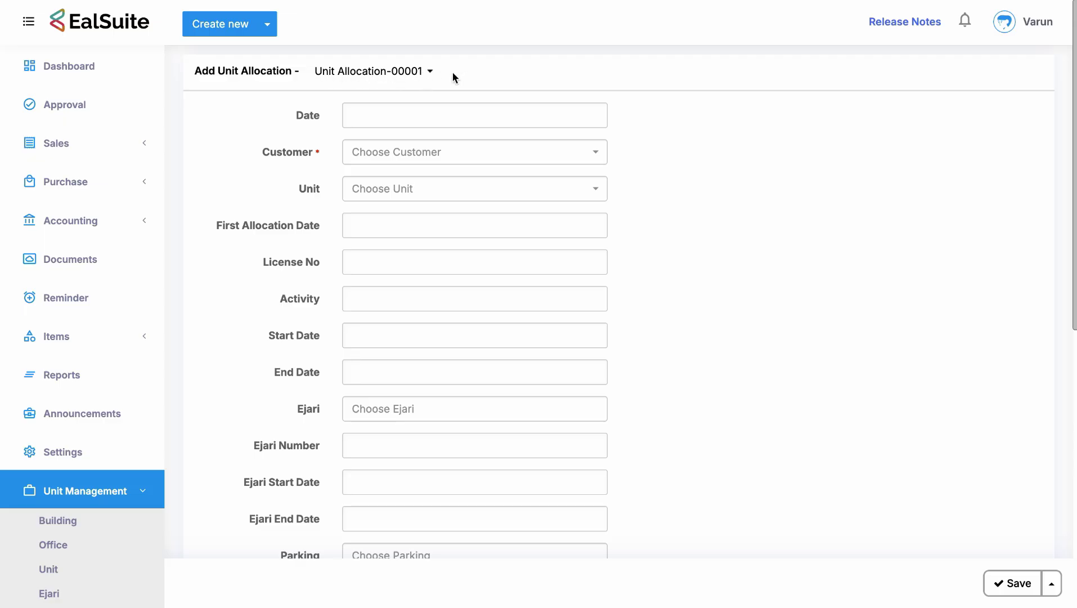
pyautogui.click(435, 113)
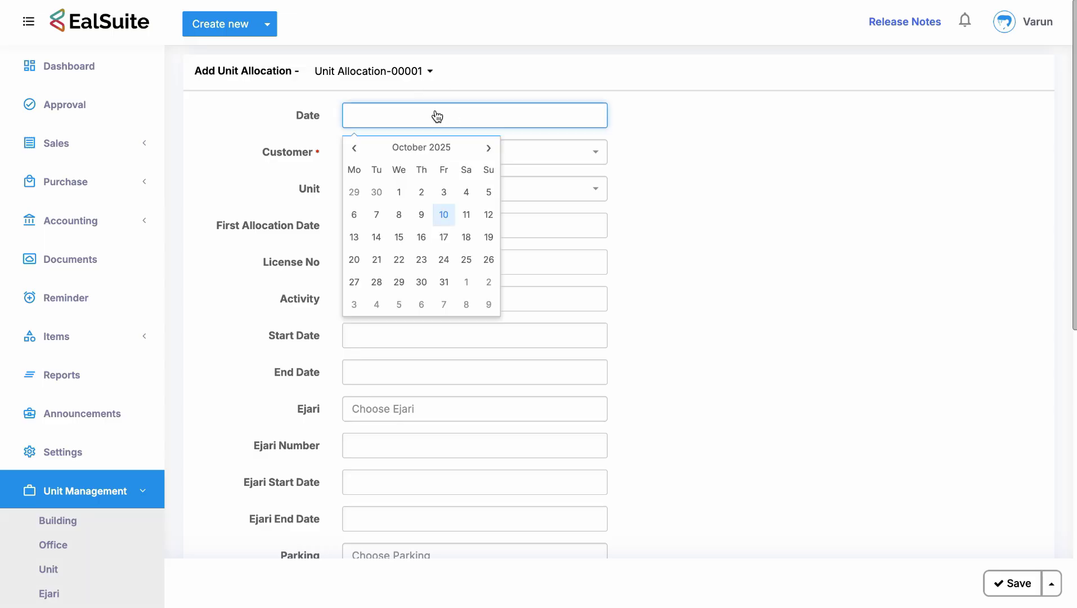
pyautogui.click(444, 215)
pyautogui.click(406, 152)
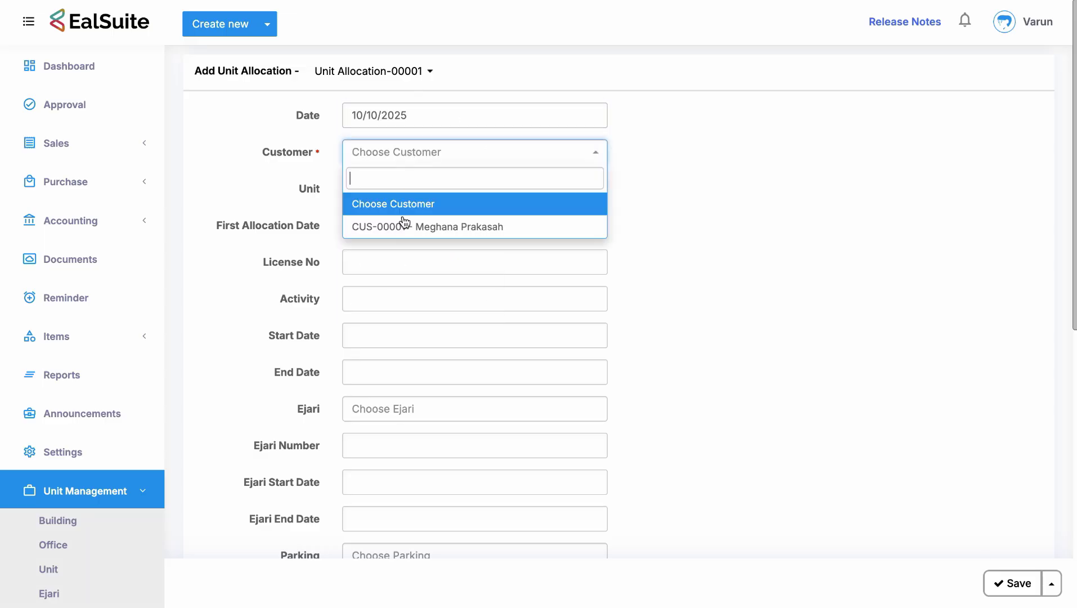
pyautogui.click(405, 224)
pyautogui.click(396, 188)
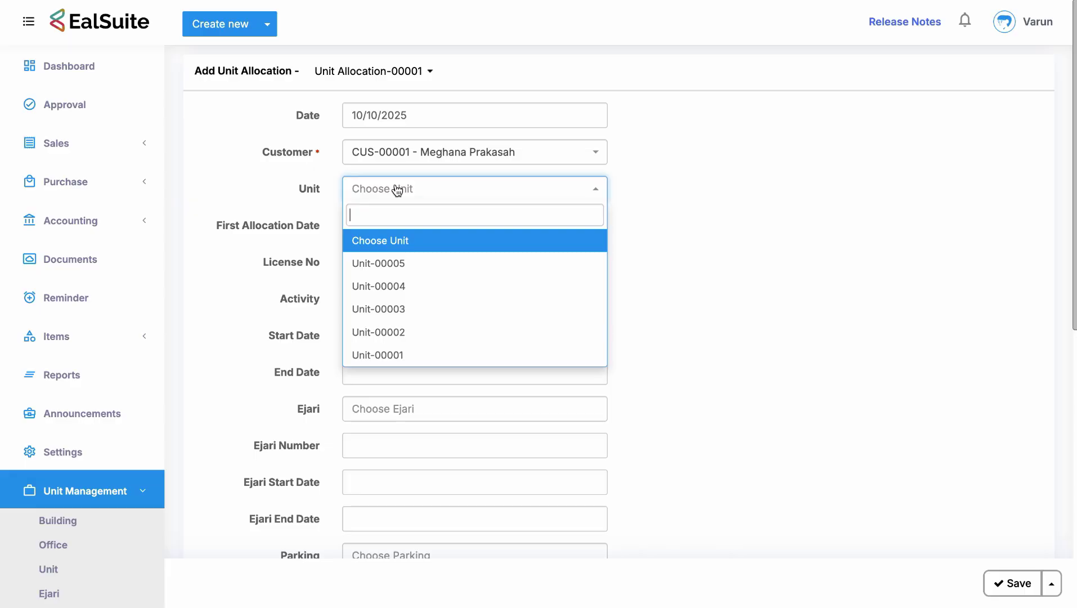
pyautogui.click(393, 357)
pyautogui.click(629, 257)
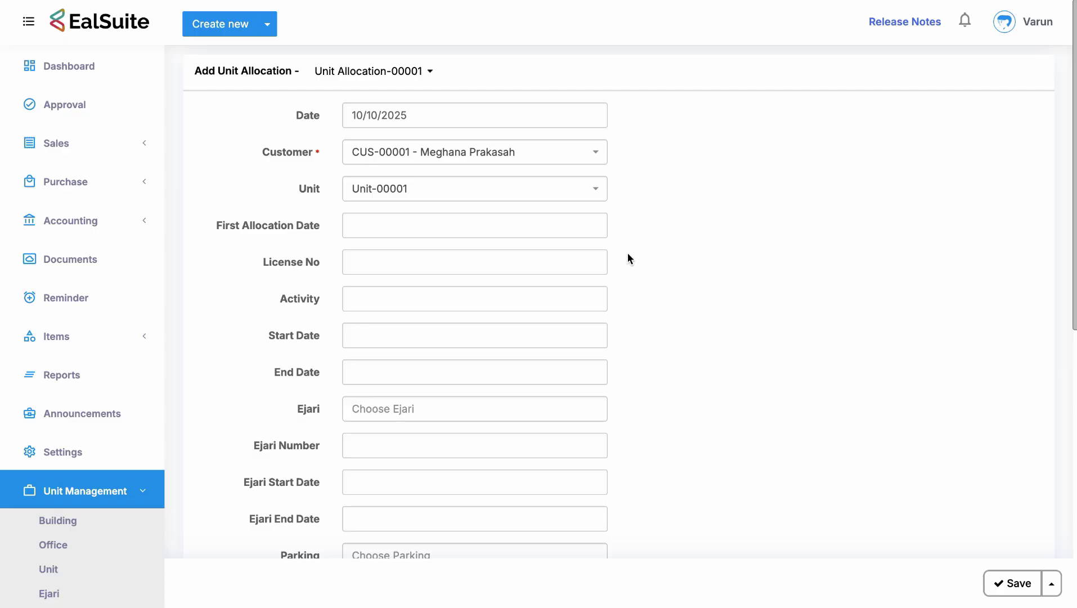
# Set First Allocation Date 11/10/2025, license number LN-25, and an auditing-firm business activity.
pyautogui.click(529, 224)
pyautogui.click(471, 330)
pyautogui.click(423, 260)
pyautogui.write('LN')
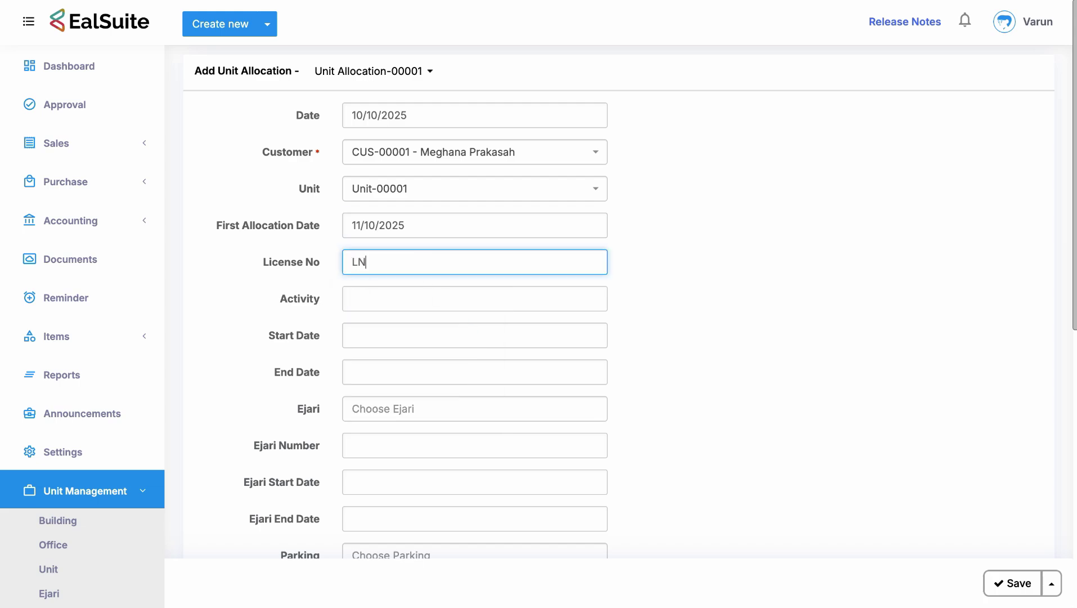
pyautogui.write('-25')
pyautogui.click(393, 300)
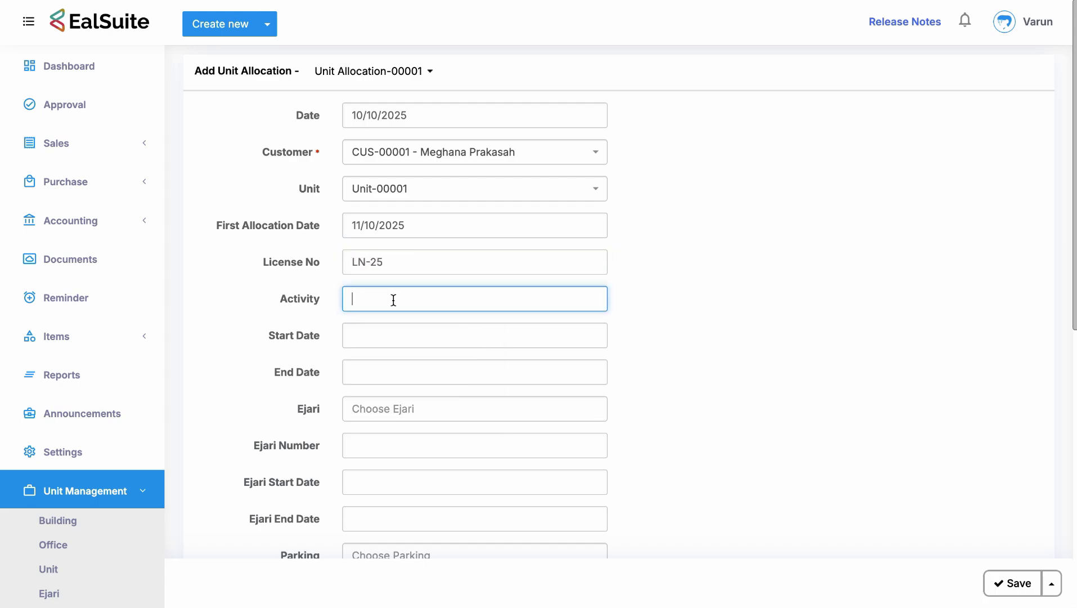
pyautogui.press('capslock')
pyautogui.write('Lo')
pyautogui.press('BackSpace')
pyautogui.press('BackSpace')
pyautogui.write('Auty')
pyautogui.press('BackSpace')
pyautogui.write('diting Firm')
# Set the allocation Start Date to 11/10/2025 and End Date to 30/04/2026.
pyautogui.scroll(-2, 394, 318)
pyautogui.click(390, 248)
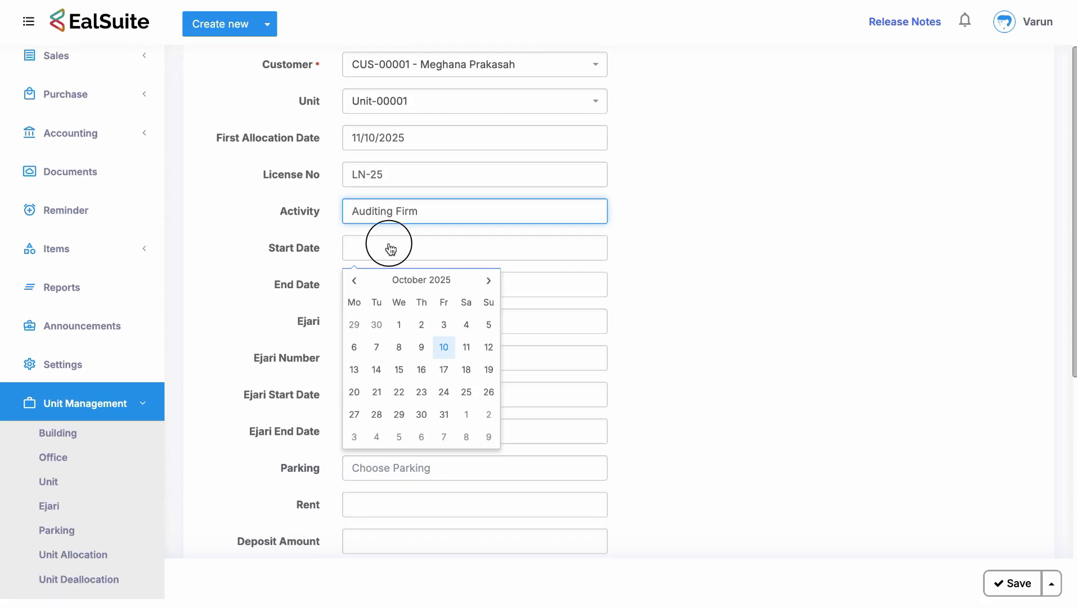
pyautogui.click(466, 347)
pyautogui.click(414, 288)
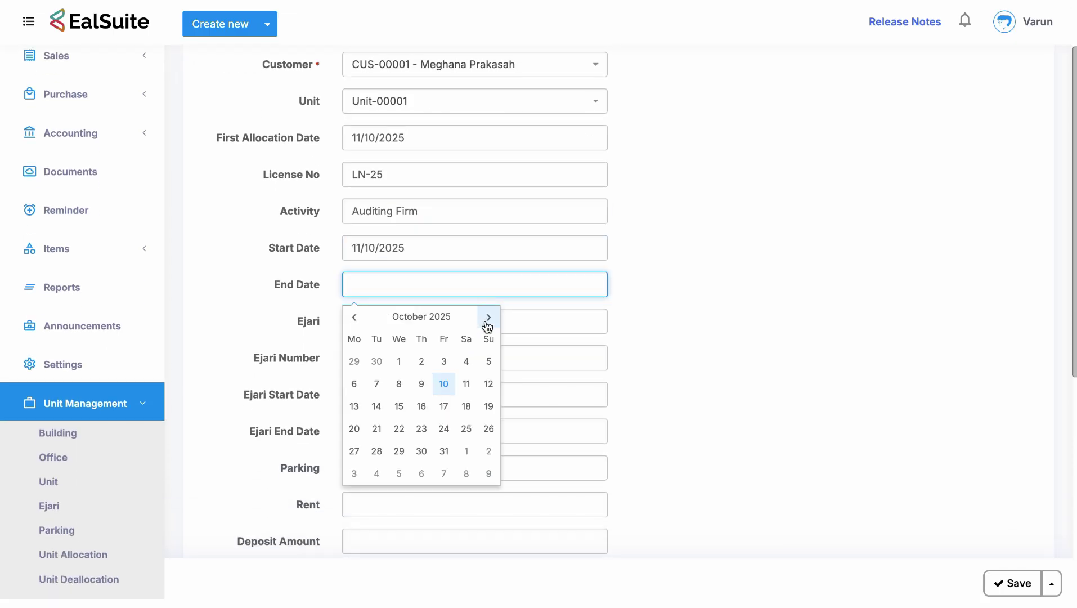
pyautogui.click(487, 317)
pyautogui.click(488, 317)
pyautogui.click(487, 318)
pyautogui.click(487, 318)
pyautogui.click(487, 317)
pyautogui.click(488, 317)
pyautogui.click(422, 452)
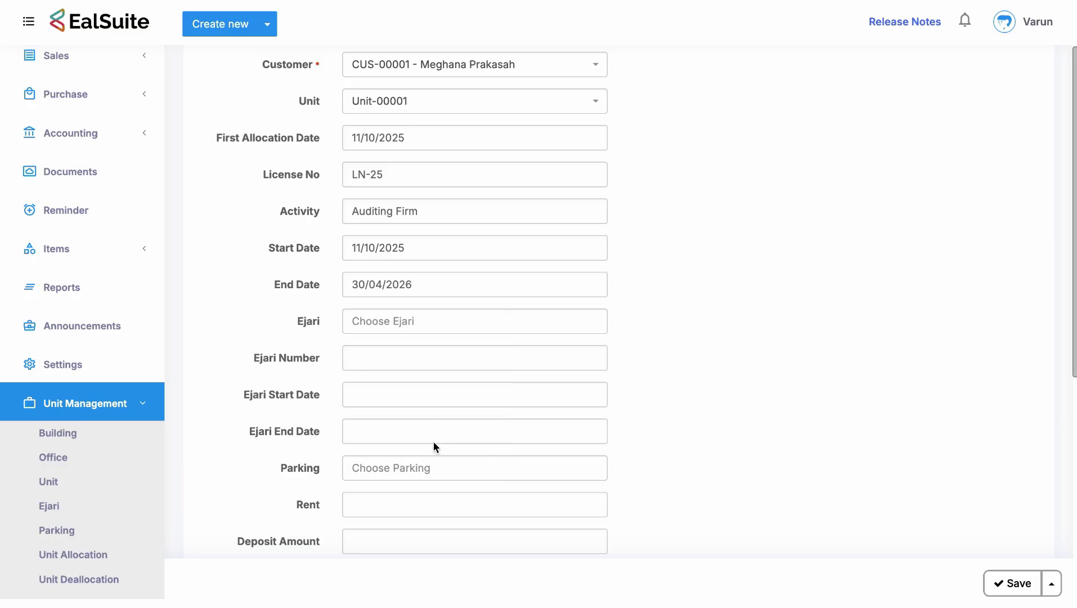
# Attach Ejari-00001 and Parking-00001 to the allocation.
pyautogui.click(495, 318)
pyautogui.click(406, 459)
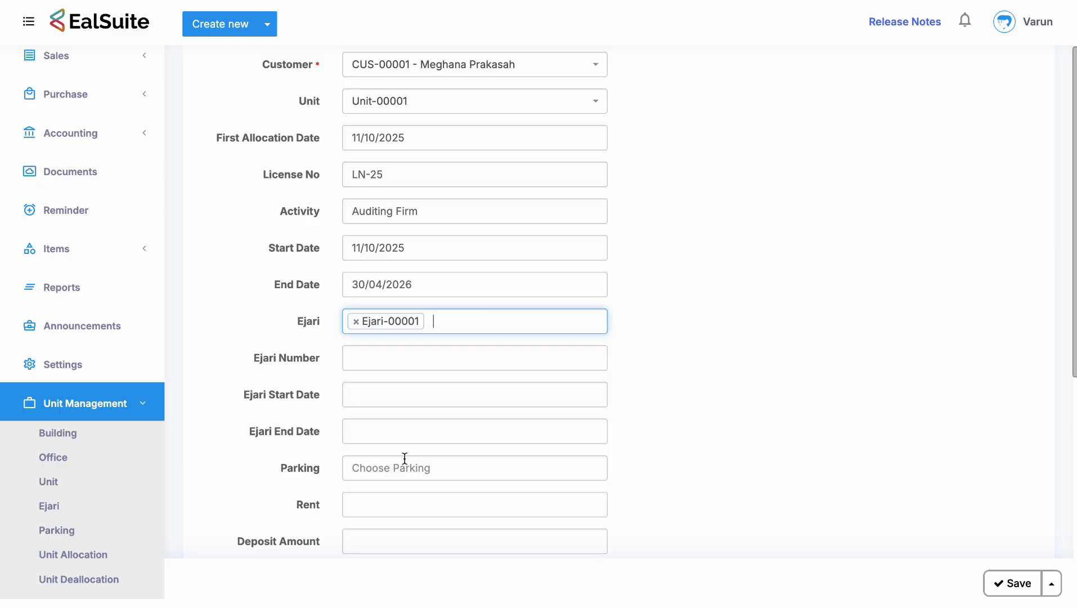
pyautogui.scroll(-2, 413, 426)
pyautogui.click(406, 411)
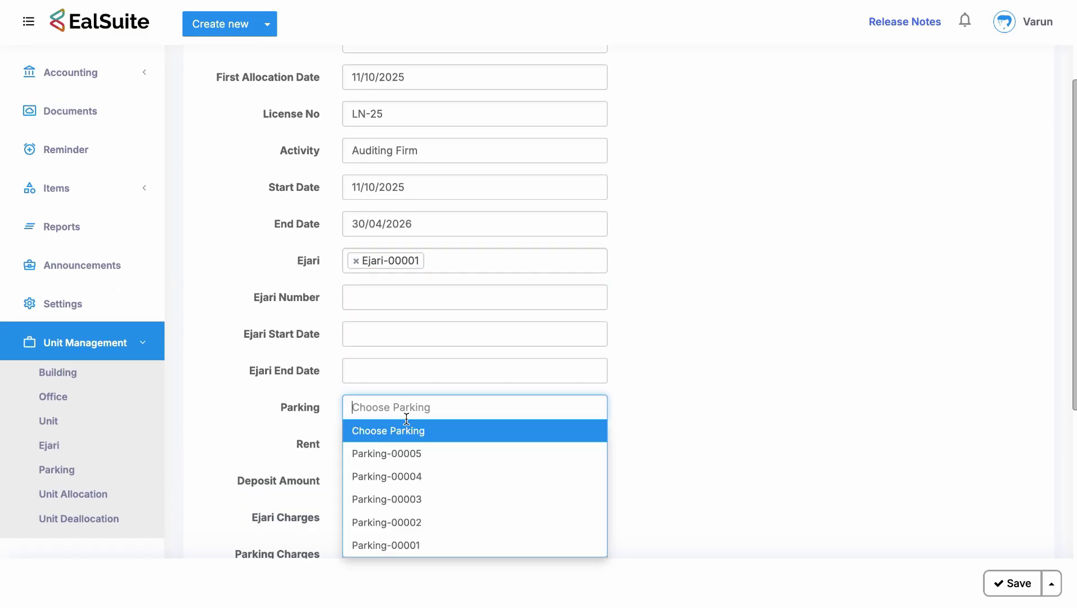
pyautogui.click(396, 544)
# Enter Ejari number 123 with Ejari dates 11/10/2025 to 31/03/2026.
pyautogui.click(387, 298)
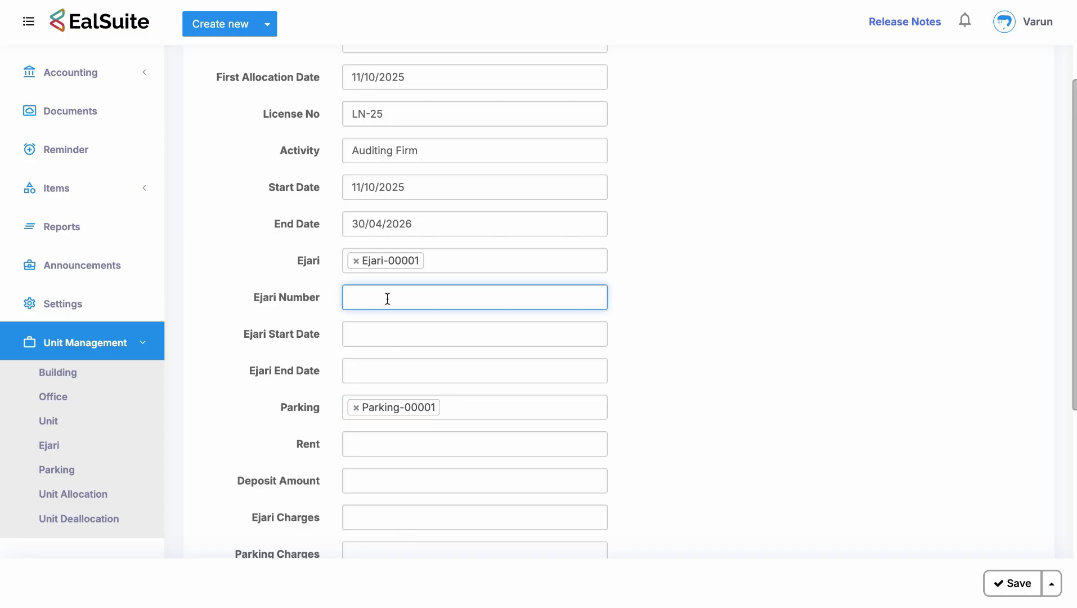
pyautogui.write('123')
pyautogui.click(379, 338)
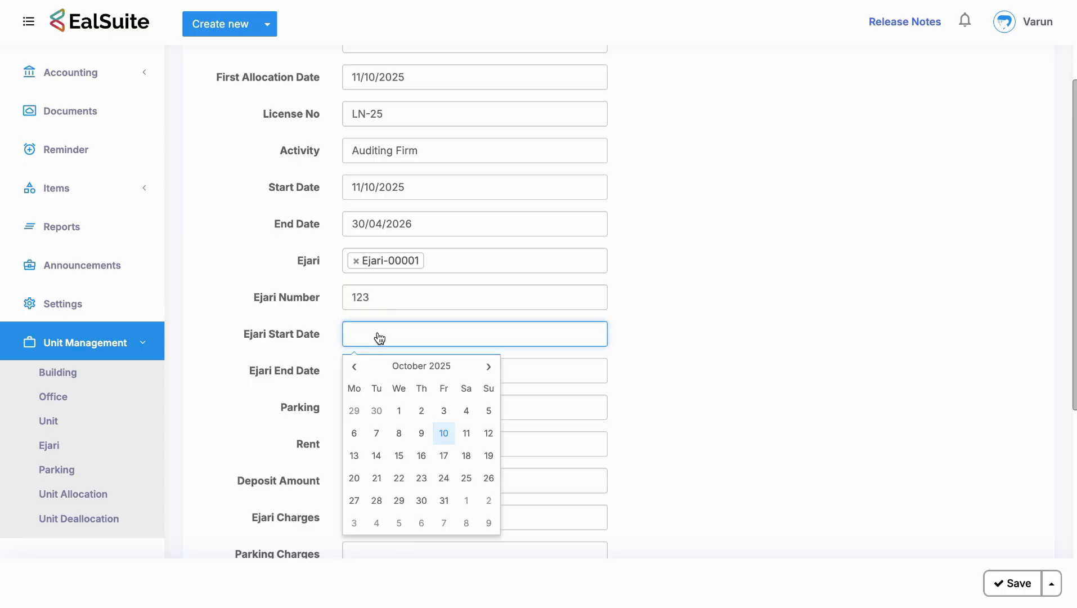
pyautogui.click(467, 433)
pyautogui.click(423, 372)
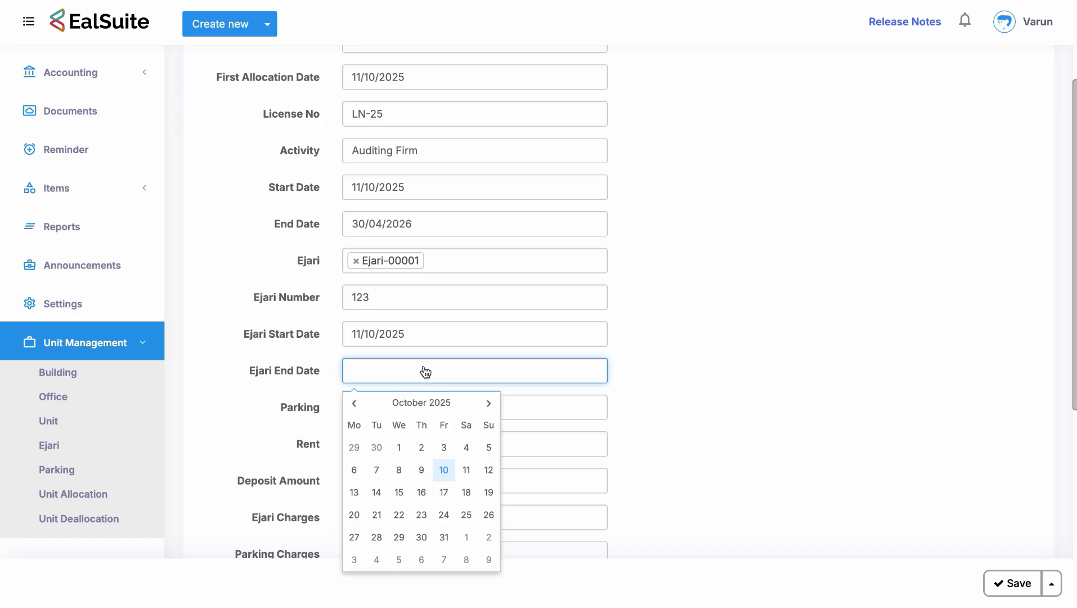
pyautogui.click(485, 413)
pyautogui.click(486, 413)
pyautogui.click(485, 413)
pyautogui.click(485, 413)
pyautogui.click(485, 412)
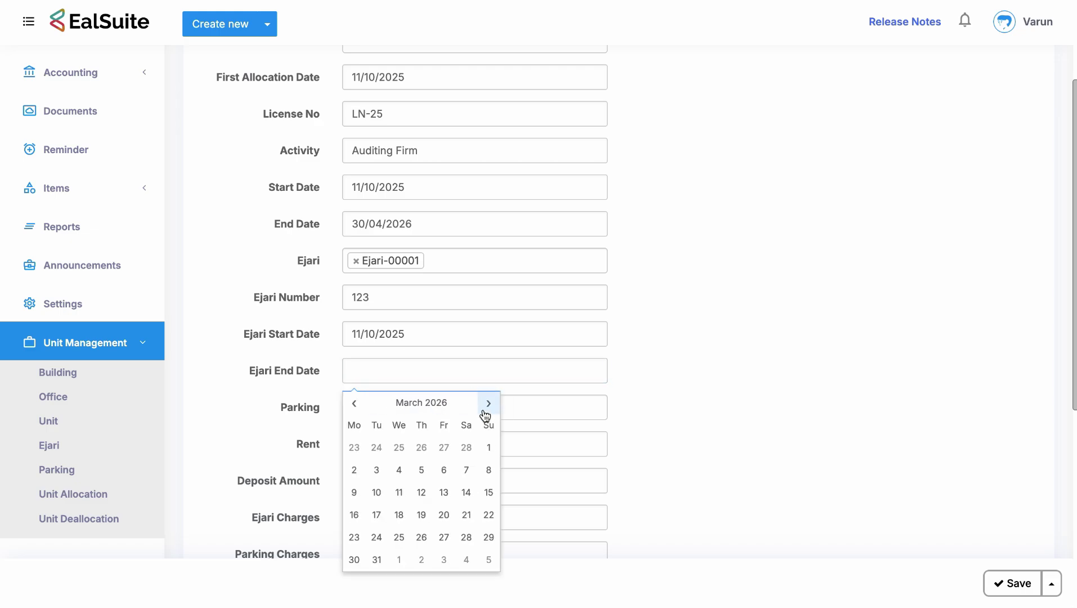
pyautogui.click(377, 558)
# Enter rent 50, deposit 125, Ejari charges 5 and parking charges 25.
pyautogui.scroll(-4, 450, 377)
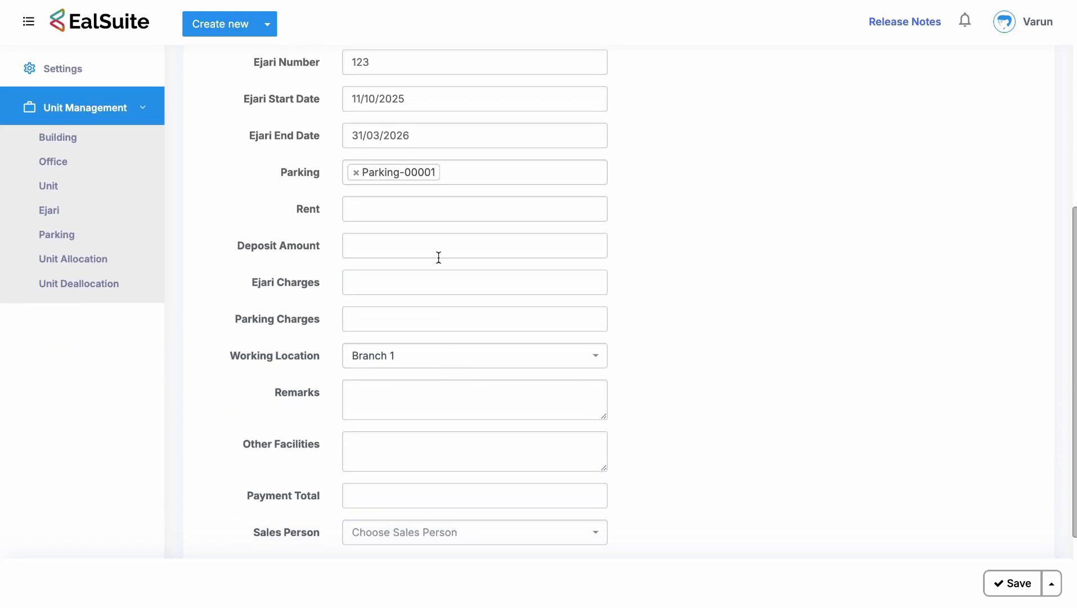
pyautogui.click(429, 205)
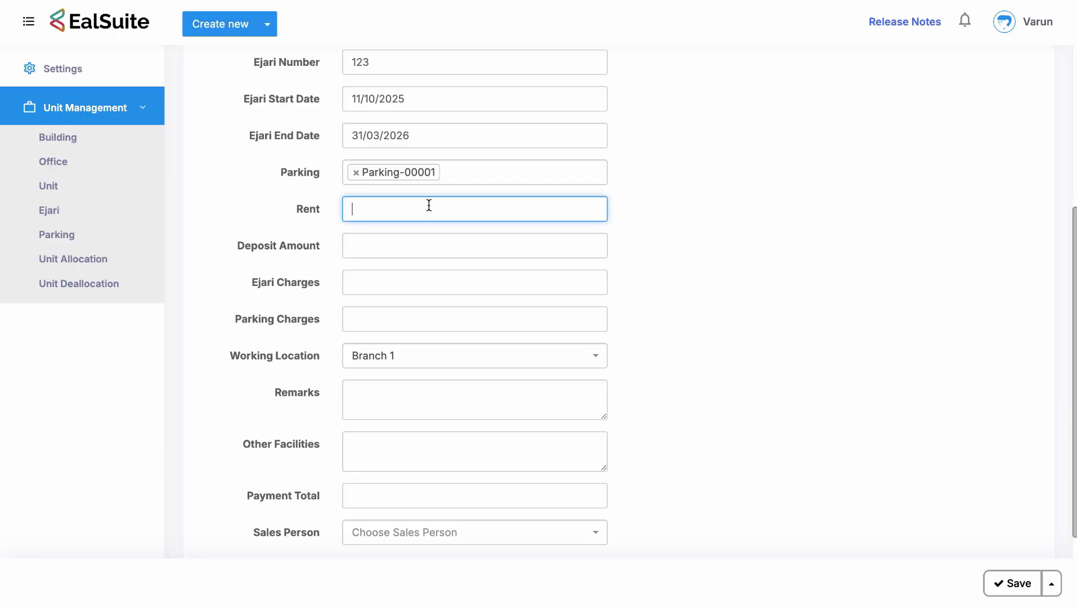
pyautogui.write('50')
pyautogui.click(429, 237)
pyautogui.write('125')
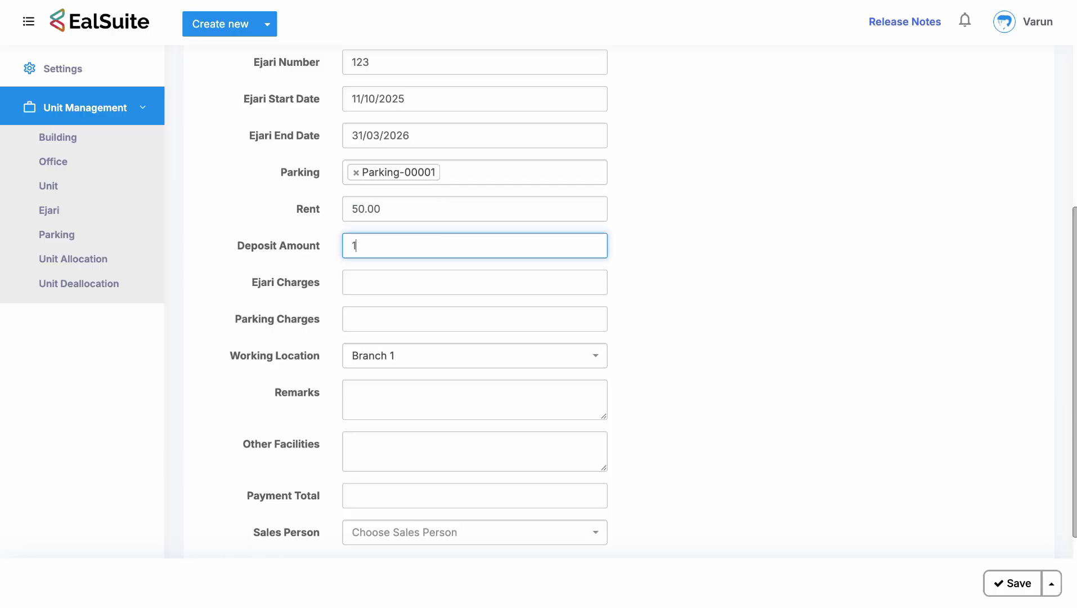
pyautogui.click(411, 278)
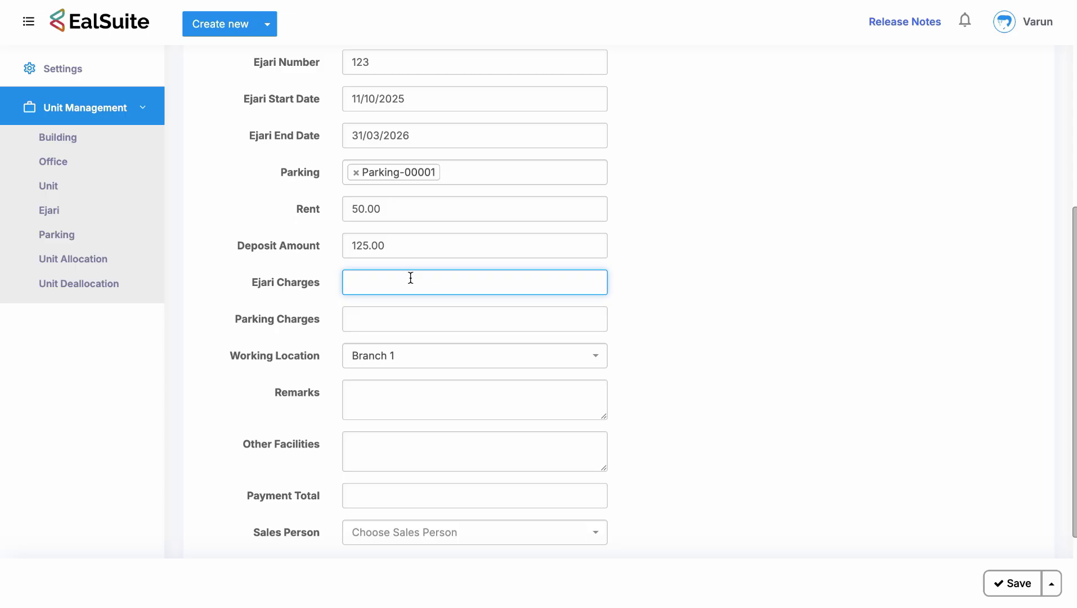
pyautogui.write('5')
pyautogui.click(389, 330)
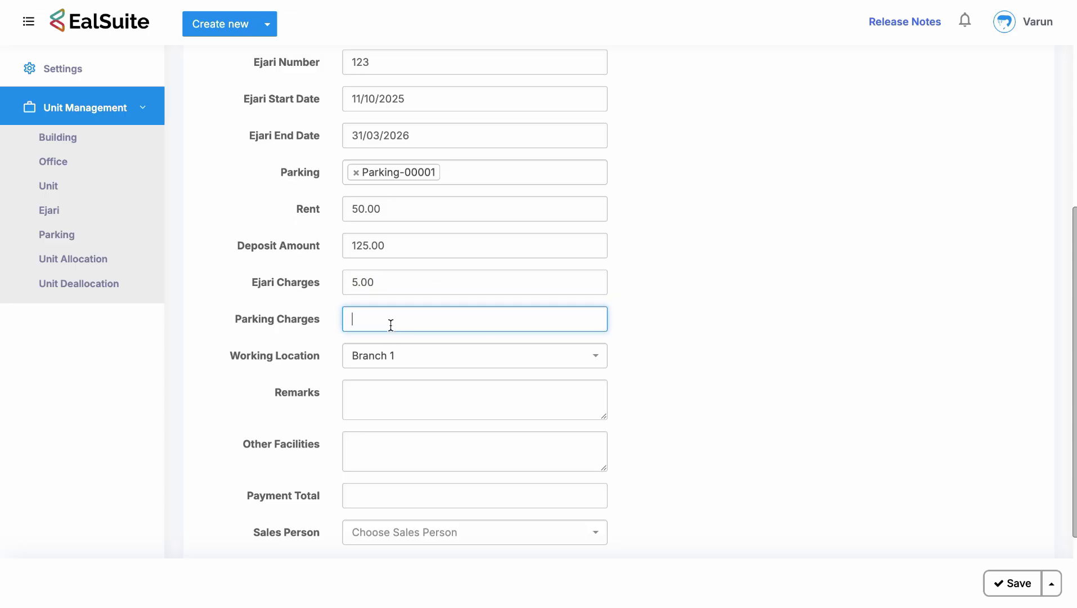
pyautogui.write('25')
# Add remarks 'Nothing Specilal To Be Written', facilities 'Accounting Solution', payment total 500, and a sales person.
pyautogui.scroll(-2, 383, 304)
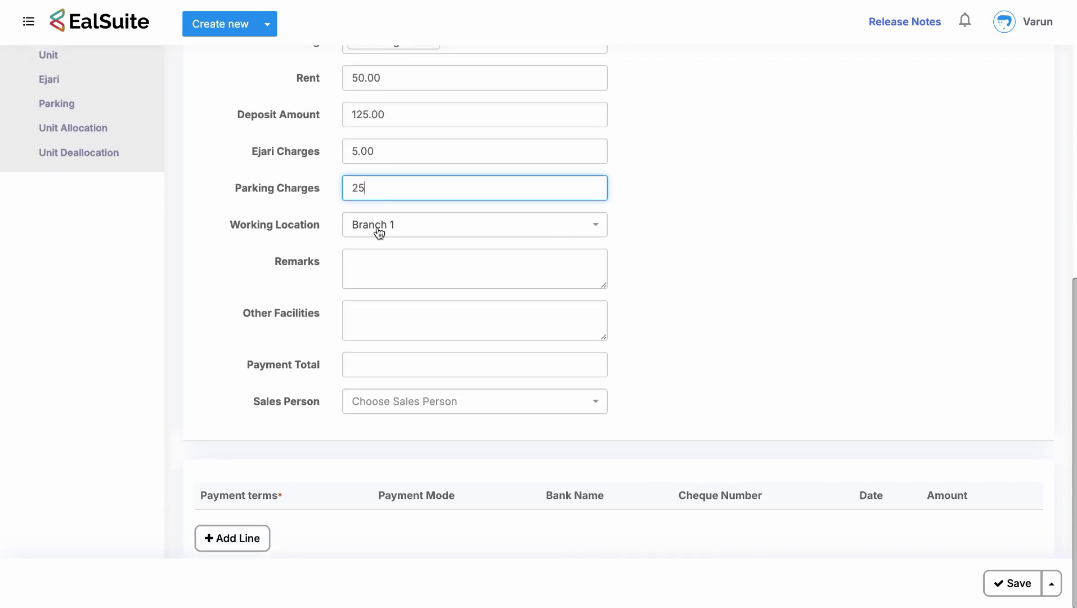
pyautogui.click(388, 270)
pyautogui.write('Noth')
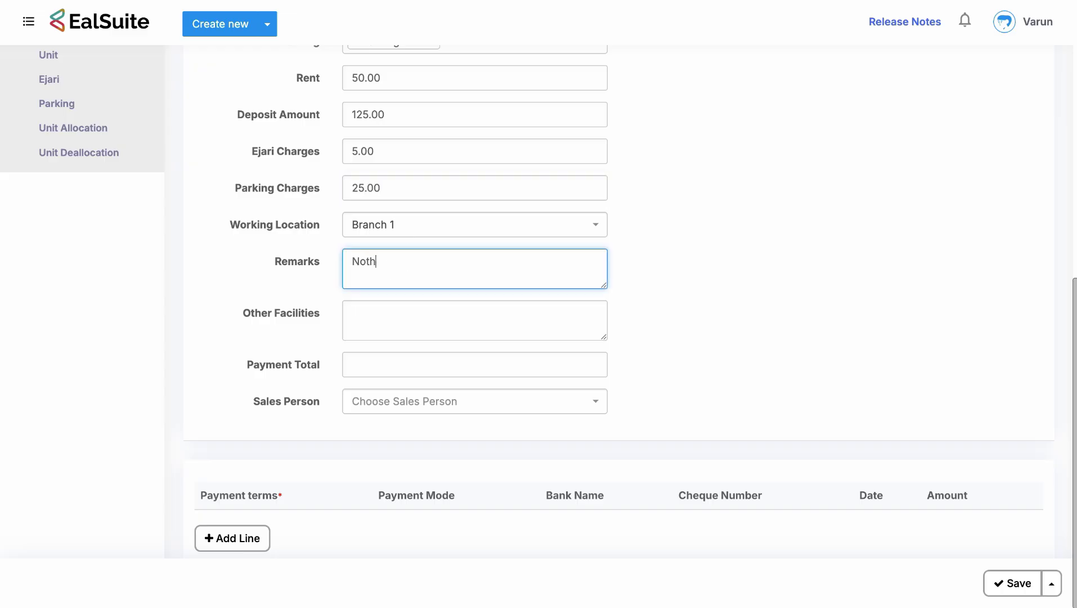
pyautogui.write('ing Specilal To Be')
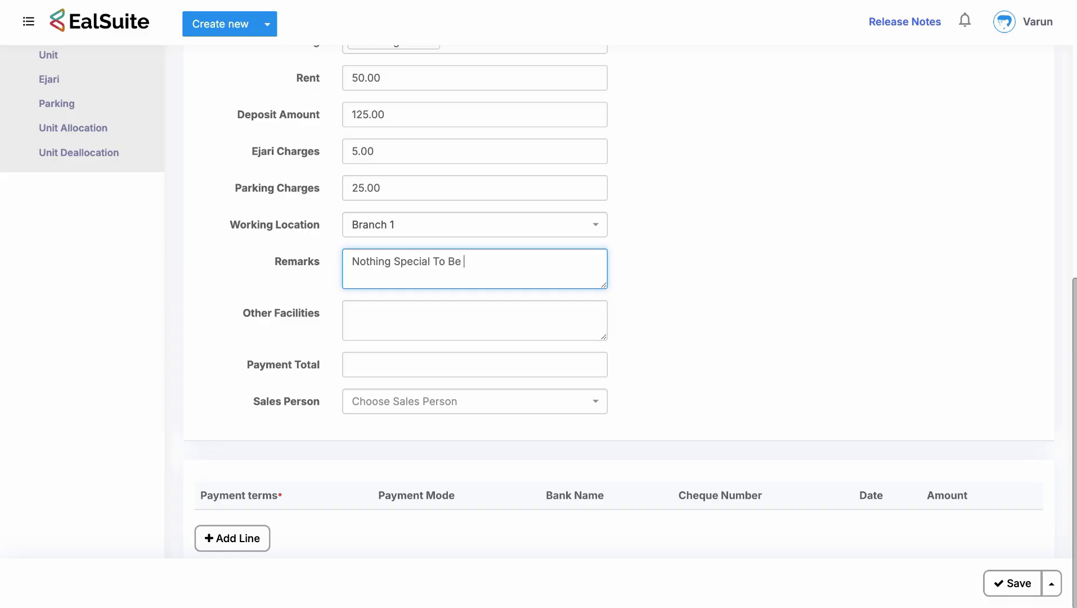
pyautogui.write(' Written')
pyautogui.click(363, 312)
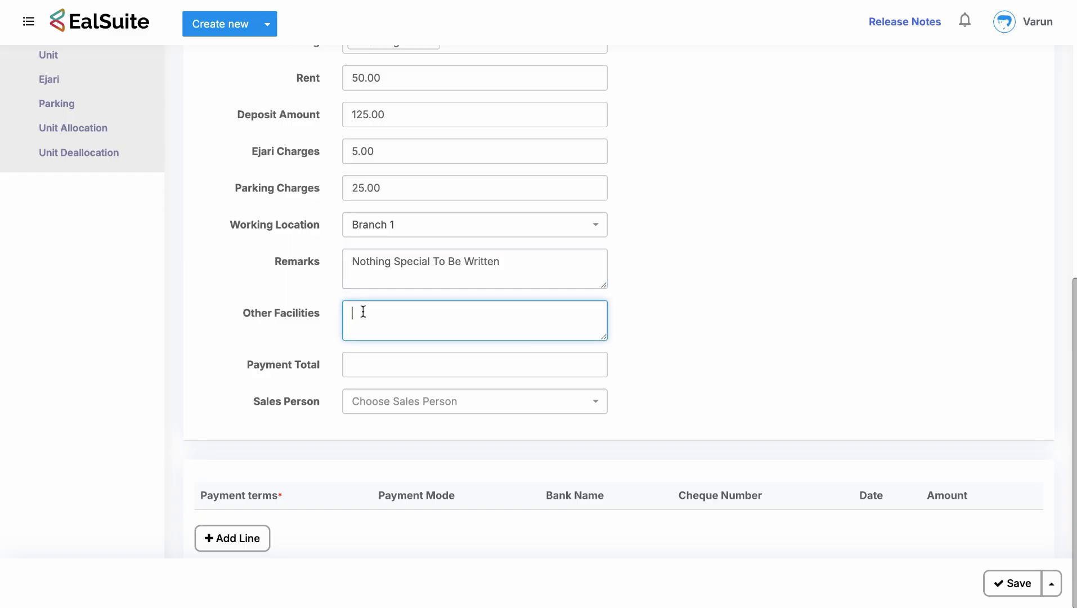
pyautogui.write('Accounting Solution')
pyautogui.click(363, 364)
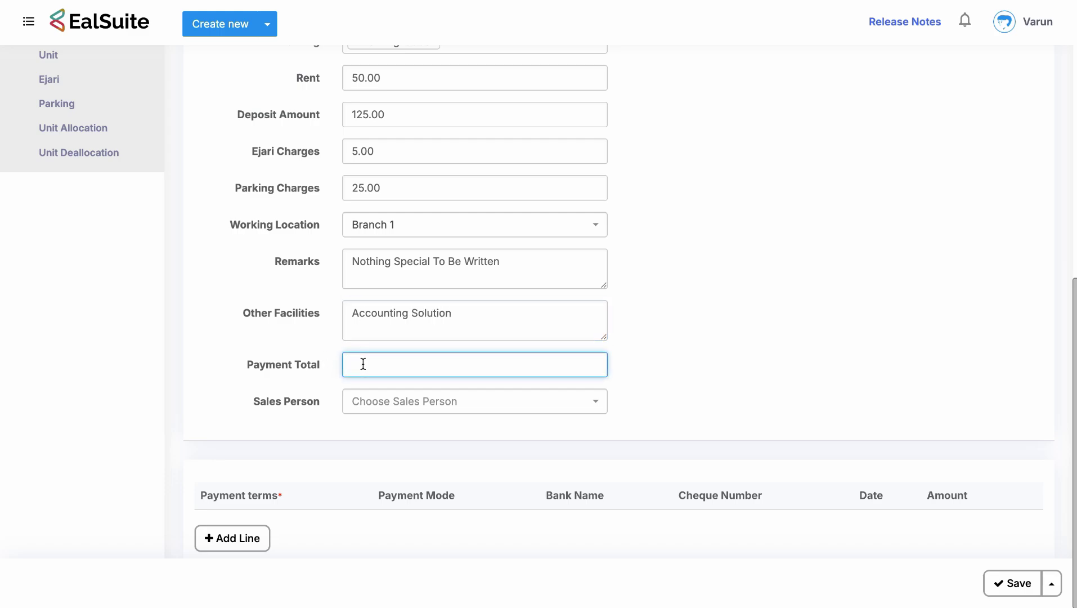
pyautogui.write('500')
pyautogui.click(391, 401)
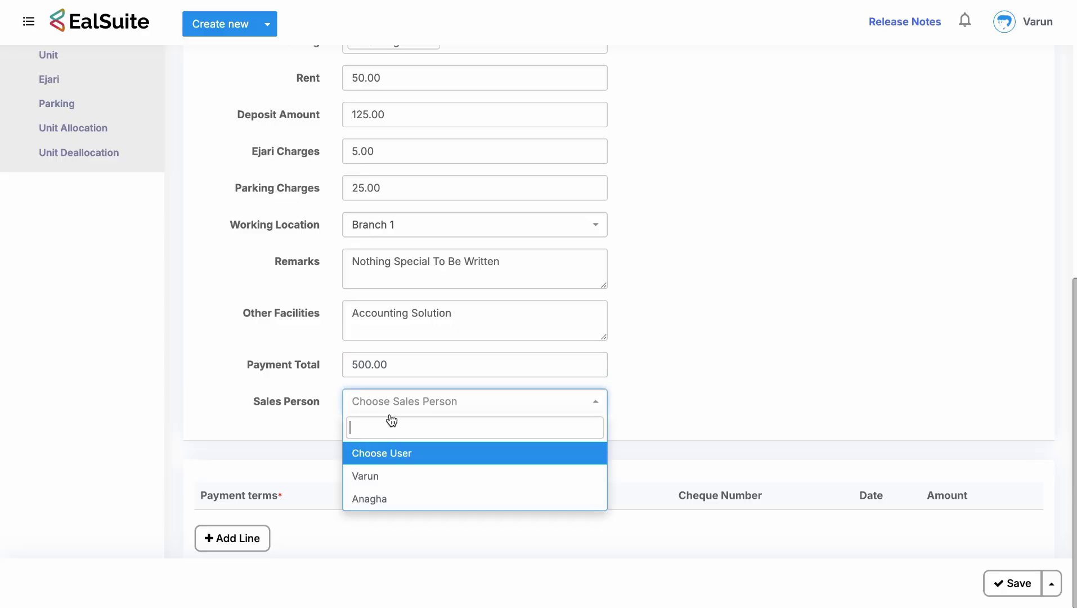
pyautogui.click(391, 475)
pyautogui.scroll(-1, 647, 414)
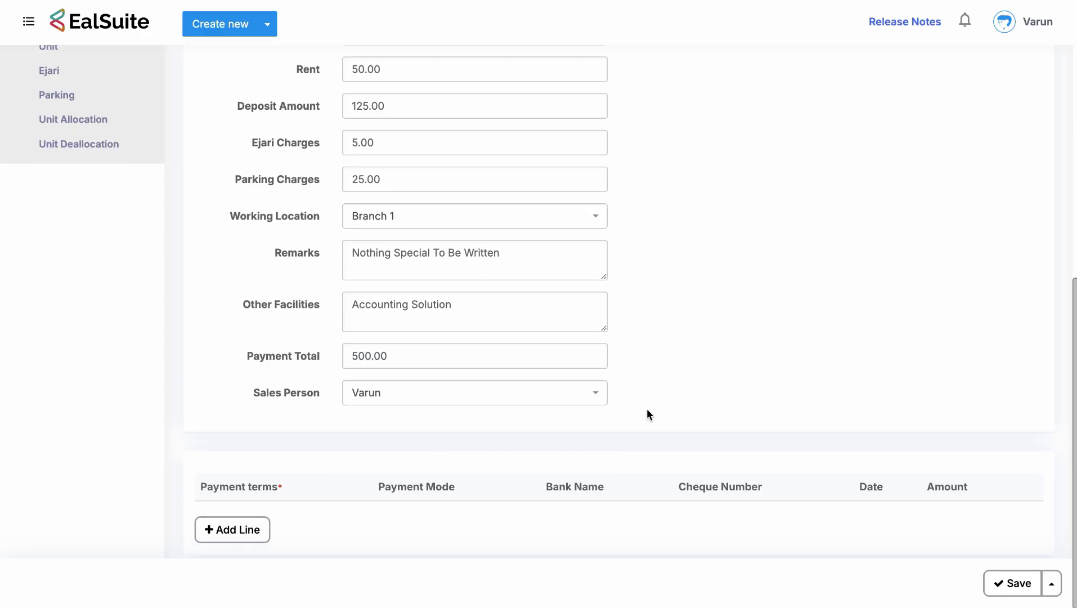
pyautogui.scroll(1, 647, 411)
# Add a payment line with terms Net 30, mode Cheque, bank IDFC Bank and the cheque number.
pyautogui.click(253, 536)
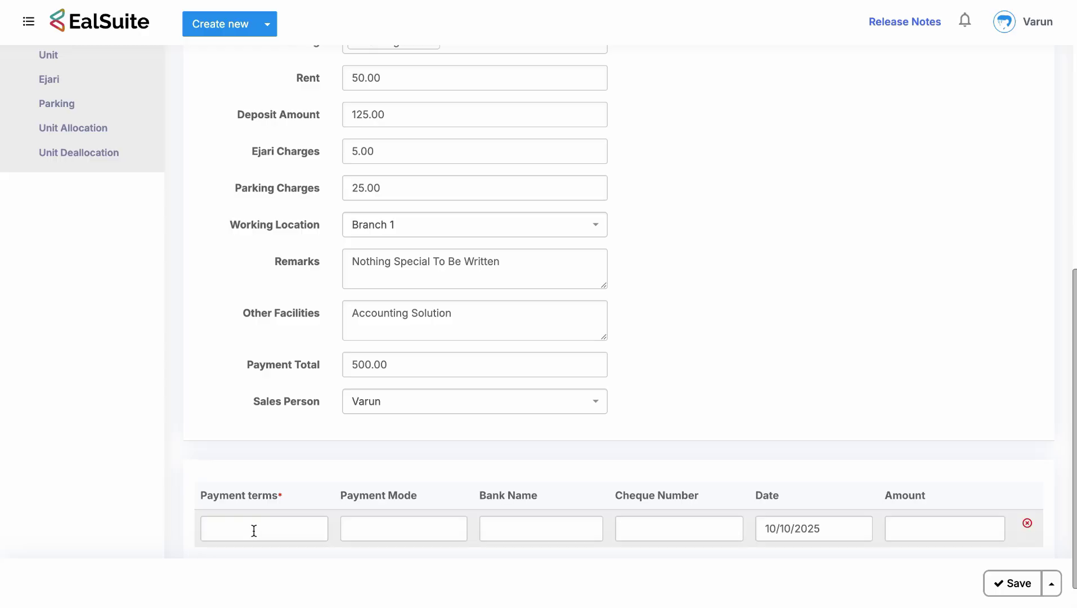
pyautogui.scroll(-1, 303, 476)
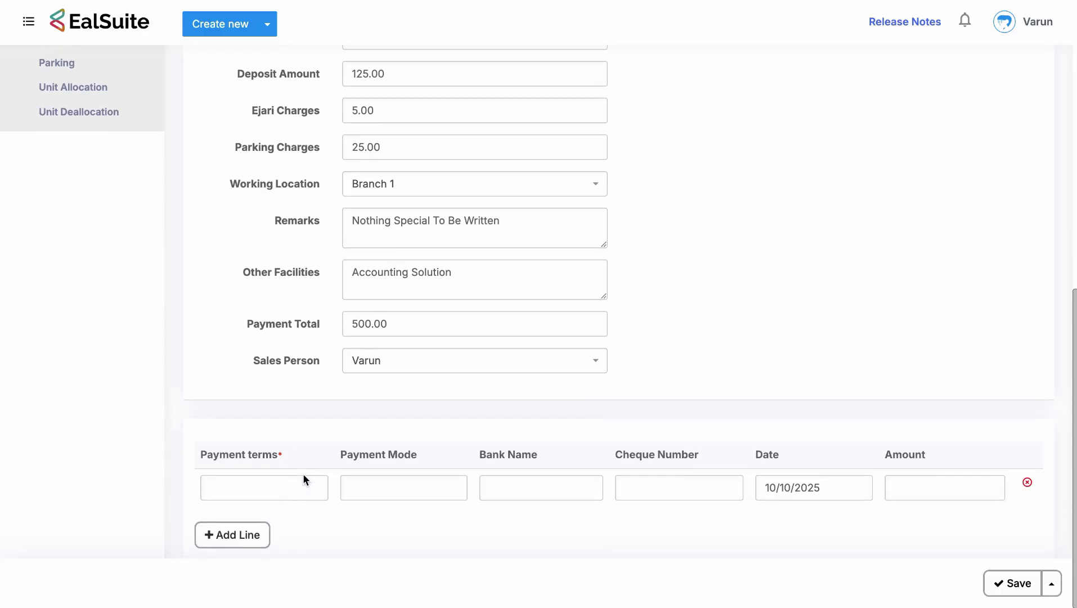
pyautogui.click(268, 487)
pyautogui.write('N')
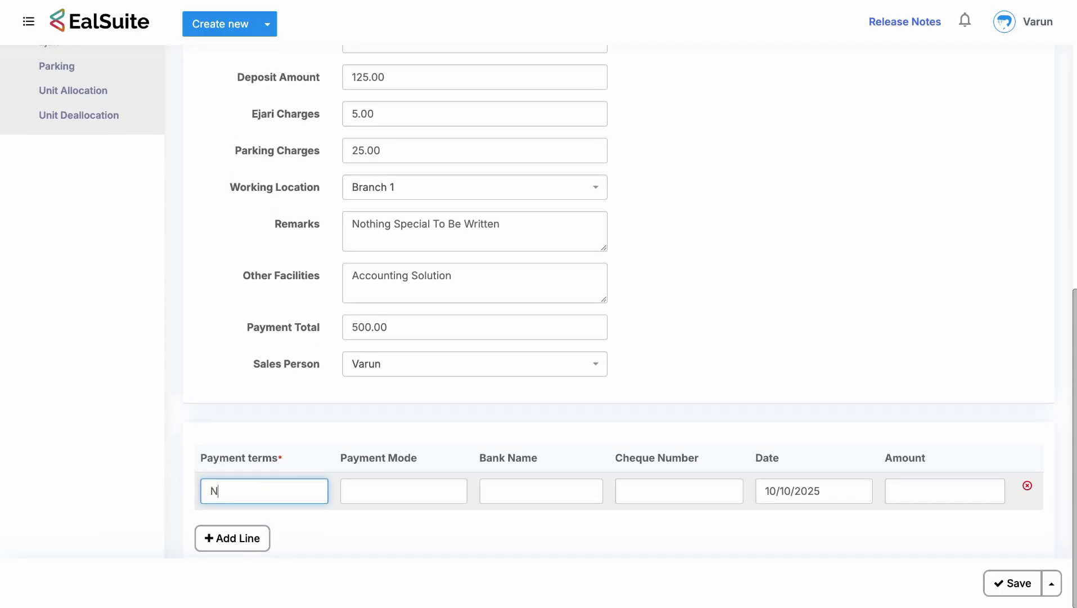
pyautogui.write('et 30')
pyautogui.click(351, 490)
pyautogui.write('Cheque')
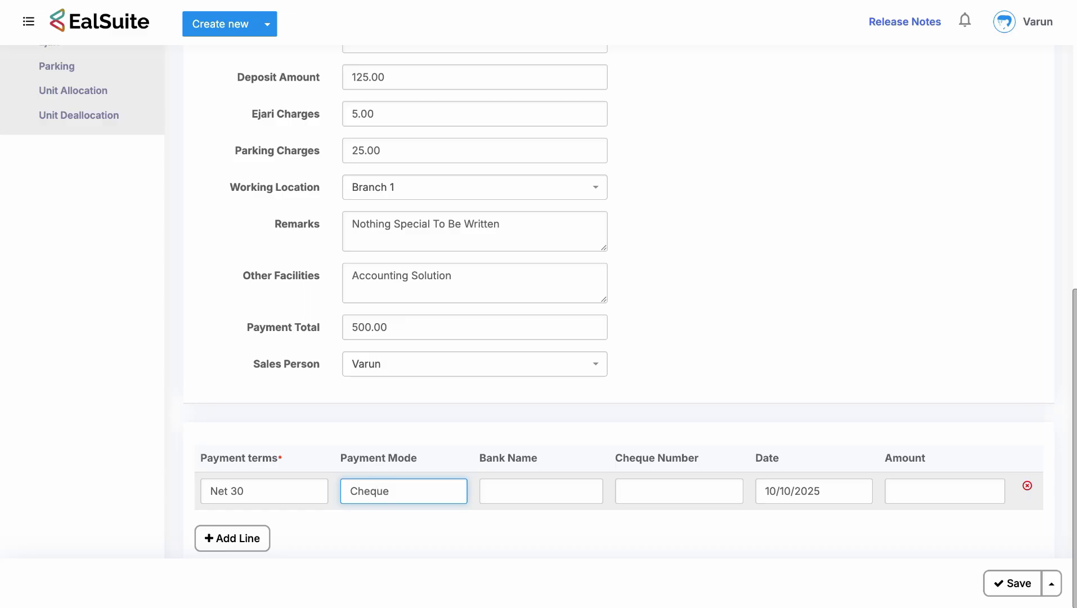
pyautogui.click(490, 491)
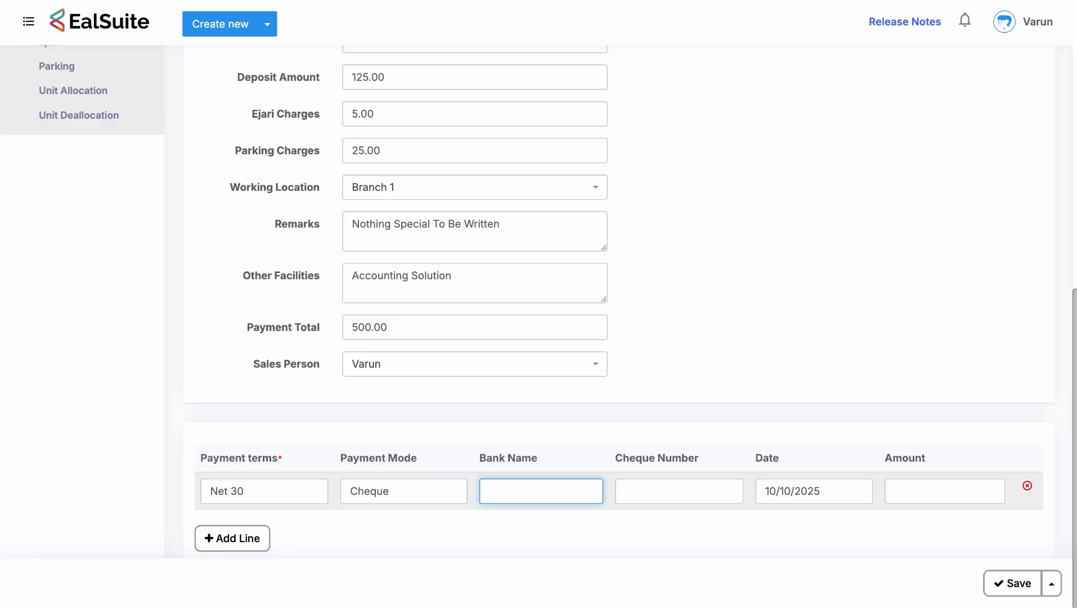
pyautogui.write('IDFC Bank')
pyautogui.click(625, 490)
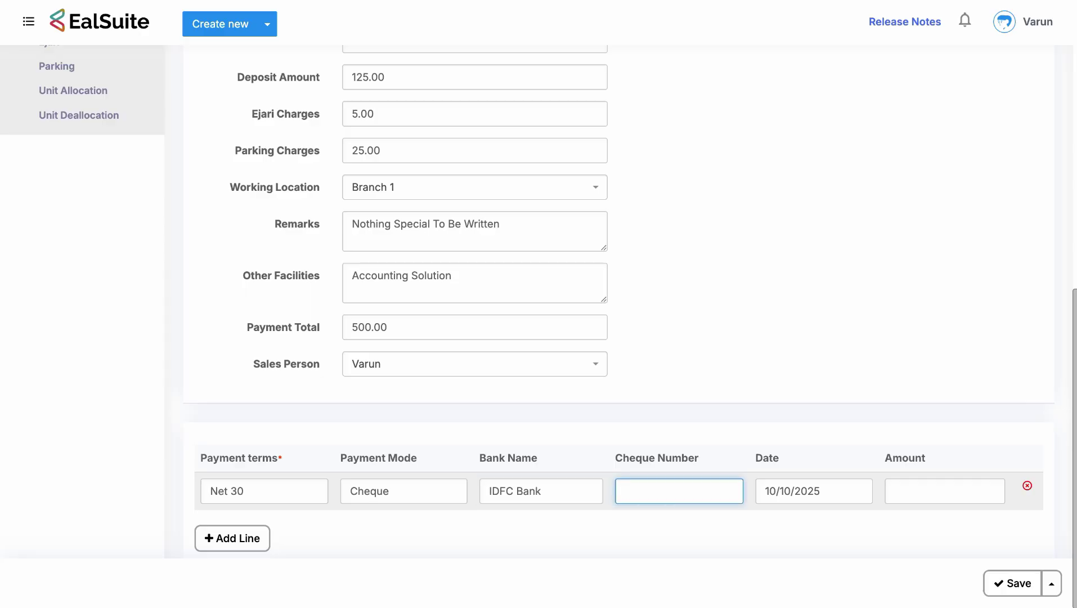
pyautogui.write('10010')
# Date the payment line 11/10/2025 with amount 650.
pyautogui.click(786, 492)
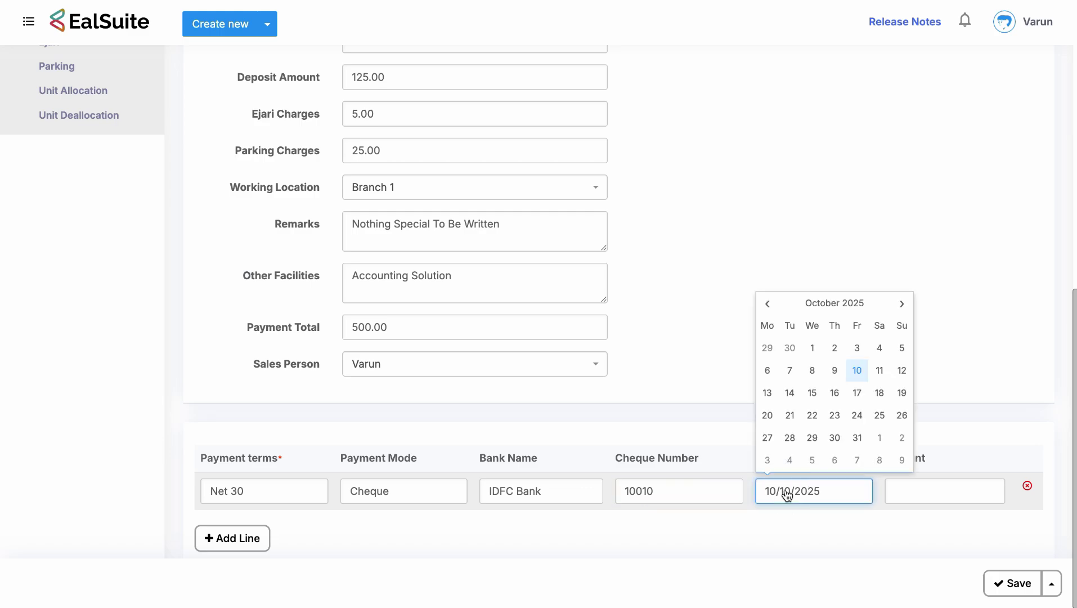
pyautogui.click(888, 376)
pyautogui.click(925, 498)
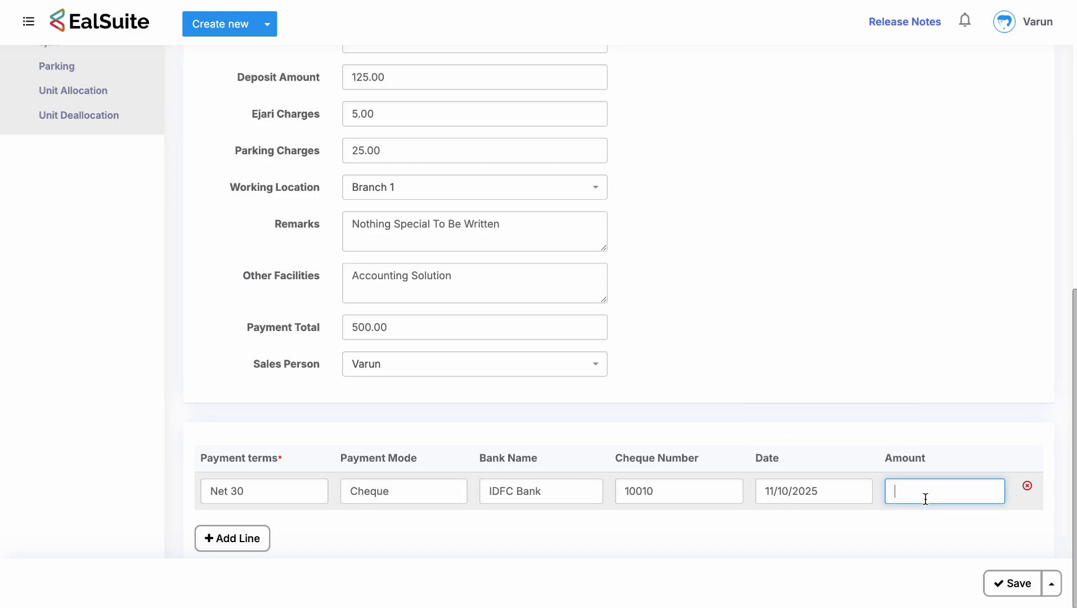
pyautogui.write('650')
pyautogui.click(870, 366)
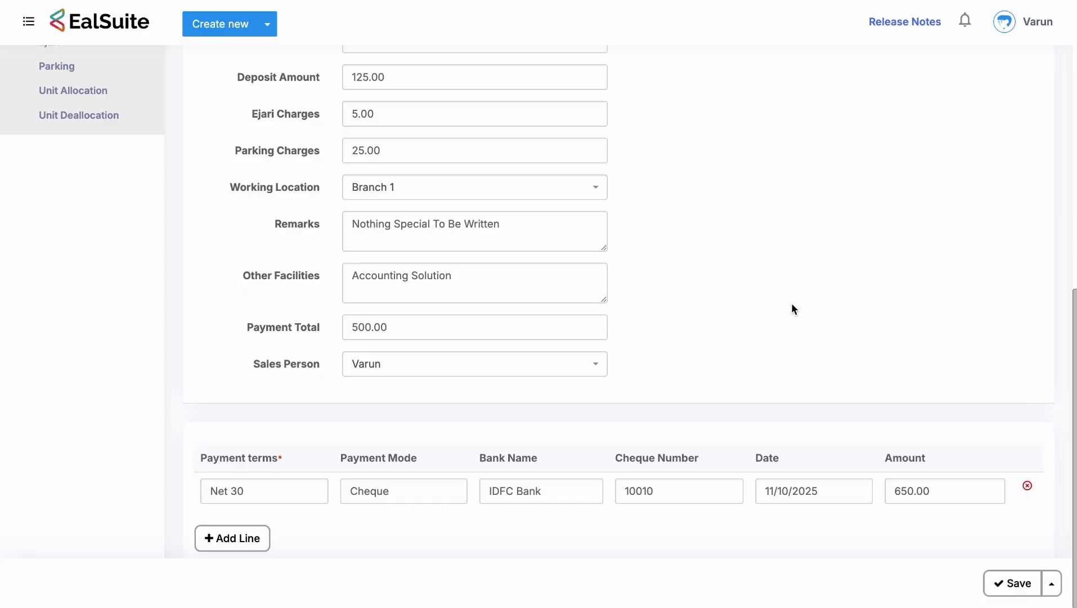
pyautogui.scroll(8, 792, 309)
pyautogui.scroll(1, 464, 150)
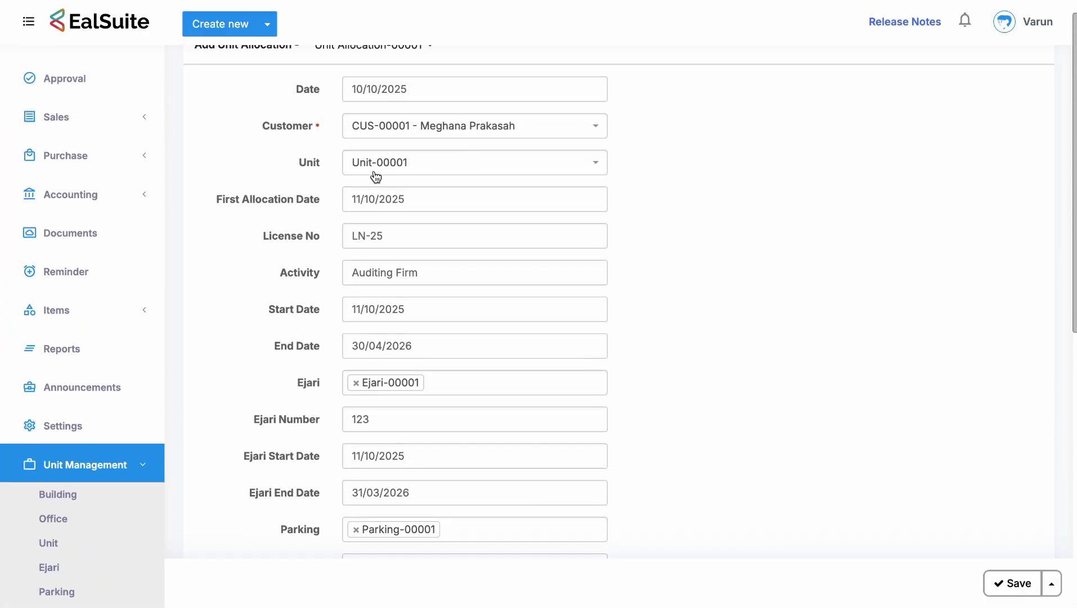
pyautogui.scroll(-4, 428, 379)
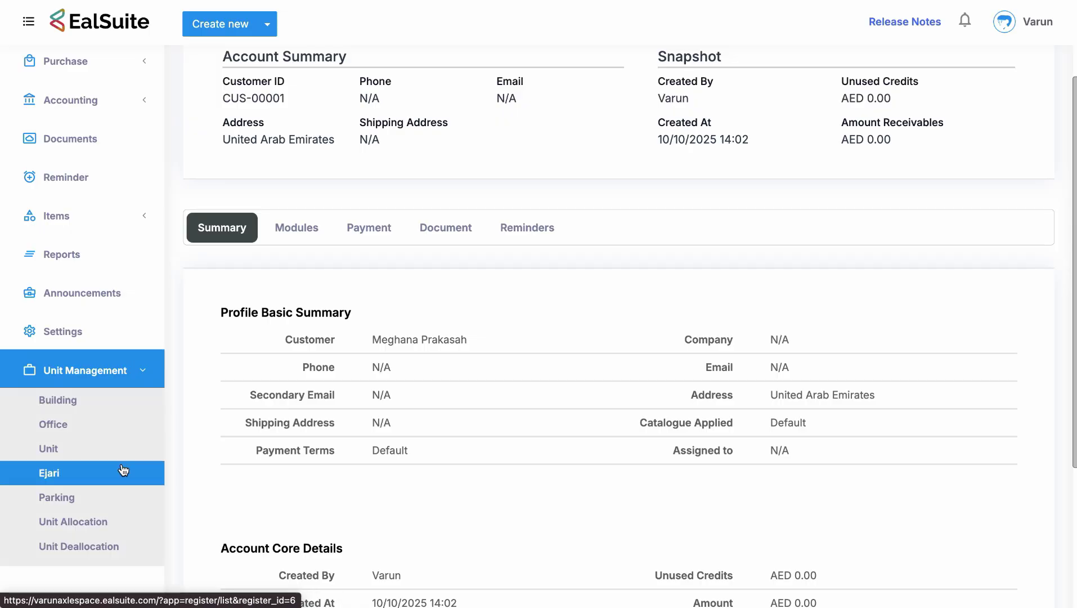
pyautogui.click(106, 500)
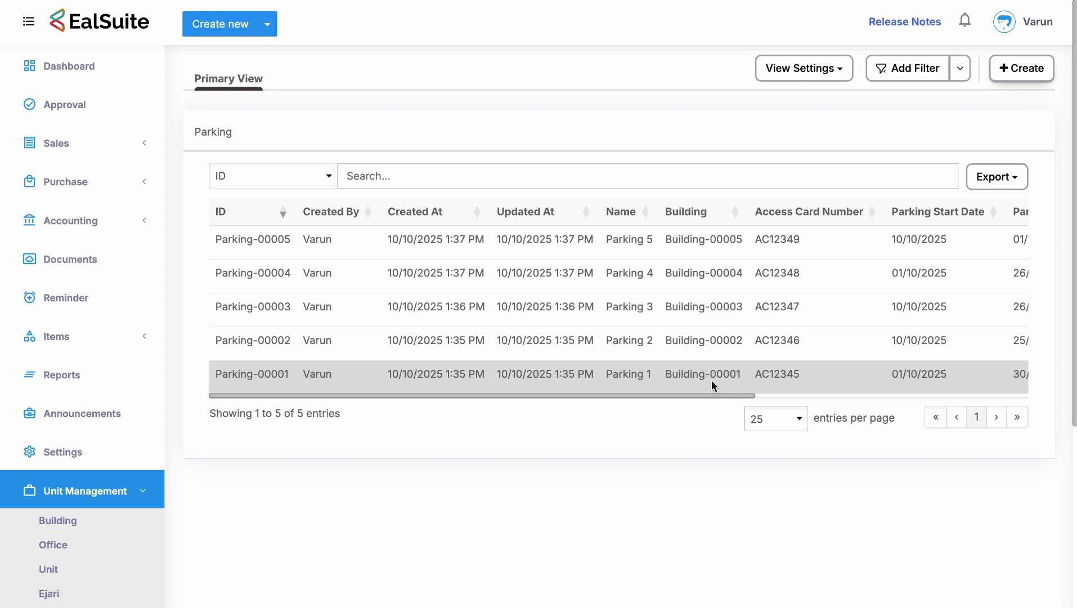
pyautogui.hscroll(7, 653, 366)
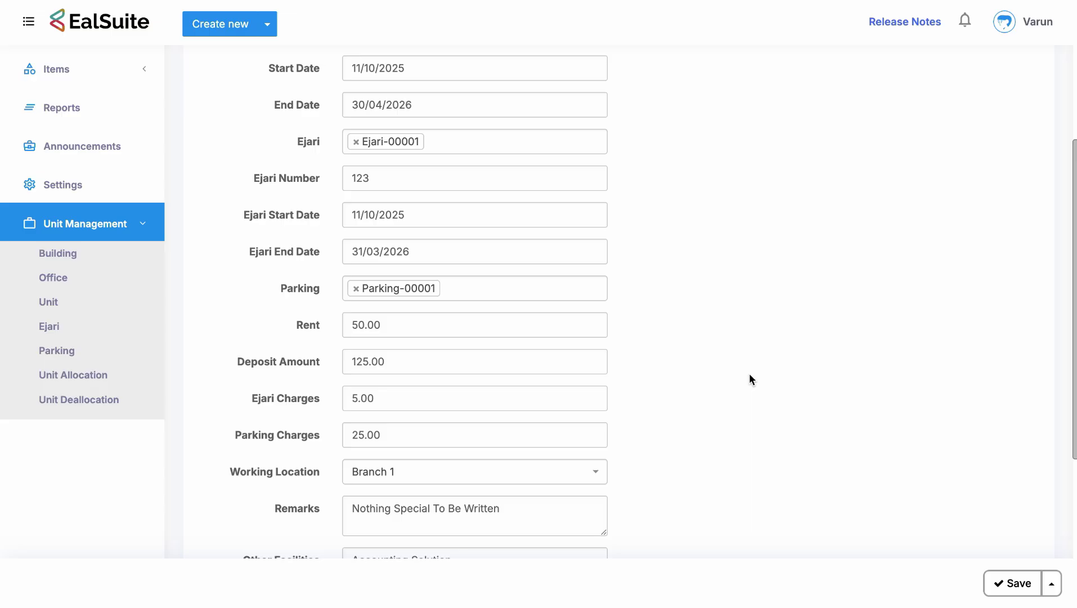
pyautogui.scroll(-4, 749, 372)
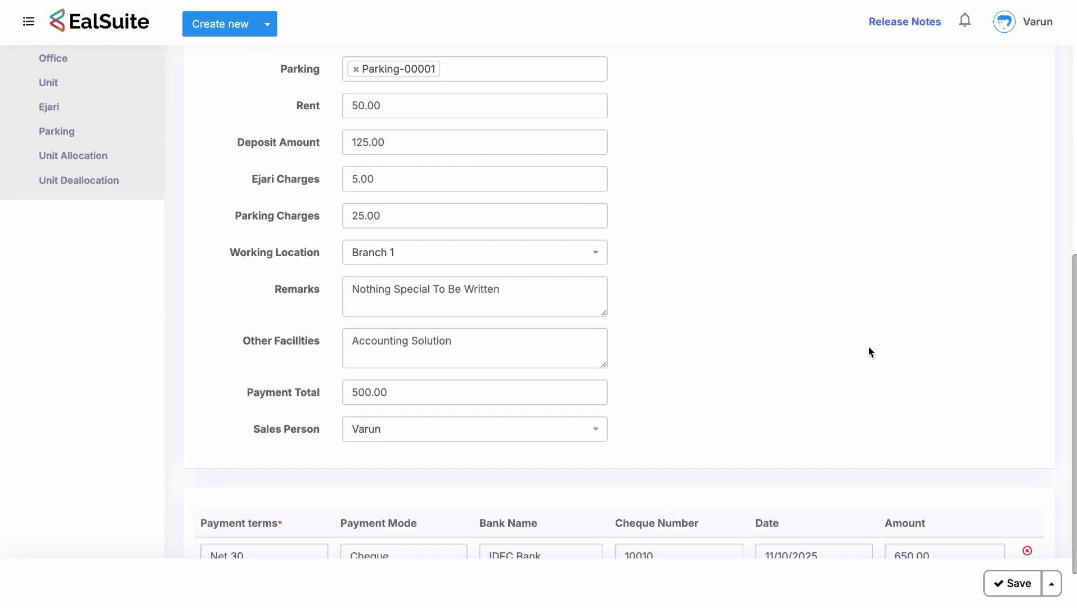
# Save the completed Unit Allocation record.
pyautogui.click(1011, 580)
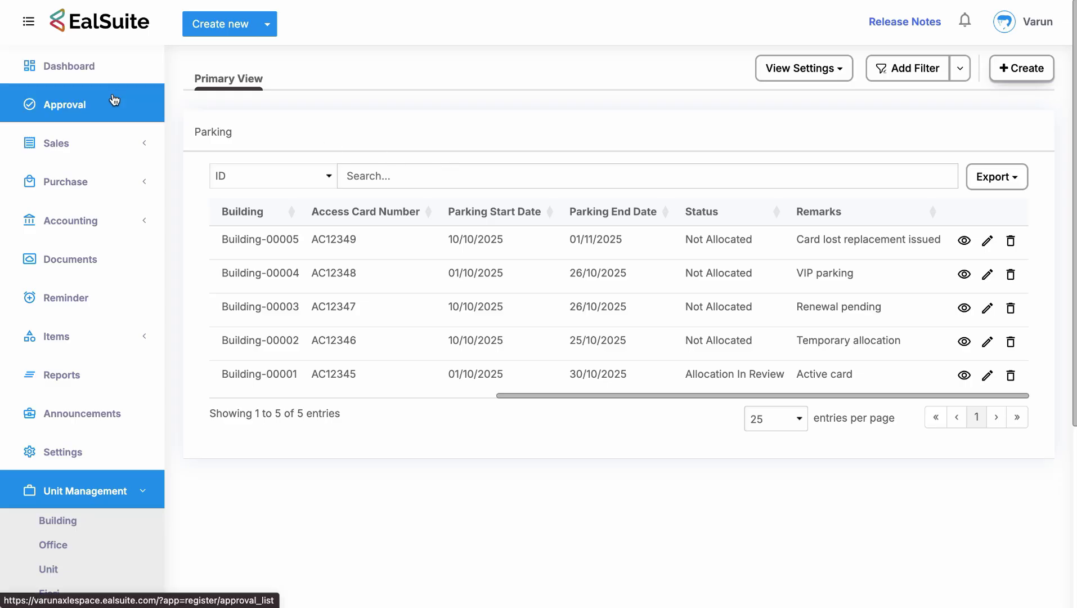
# Review the pending Create Unit Allocation approval's linked record and its approval flow.
pyautogui.click(65, 104)
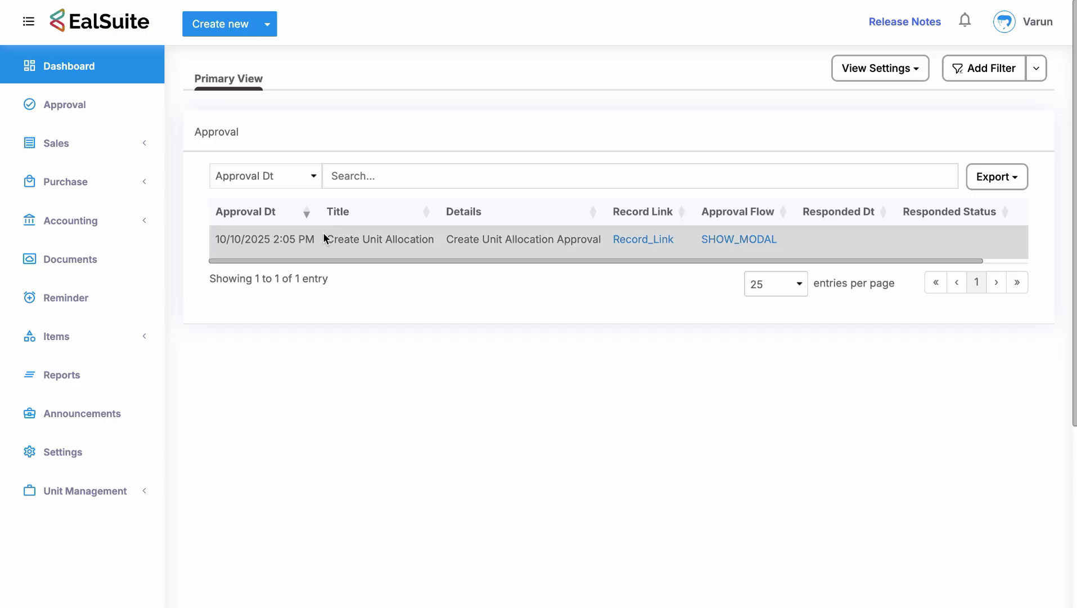
pyautogui.moveTo(325, 237); pyautogui.dragTo(579, 242)
pyautogui.click(583, 241)
pyautogui.click(636, 240)
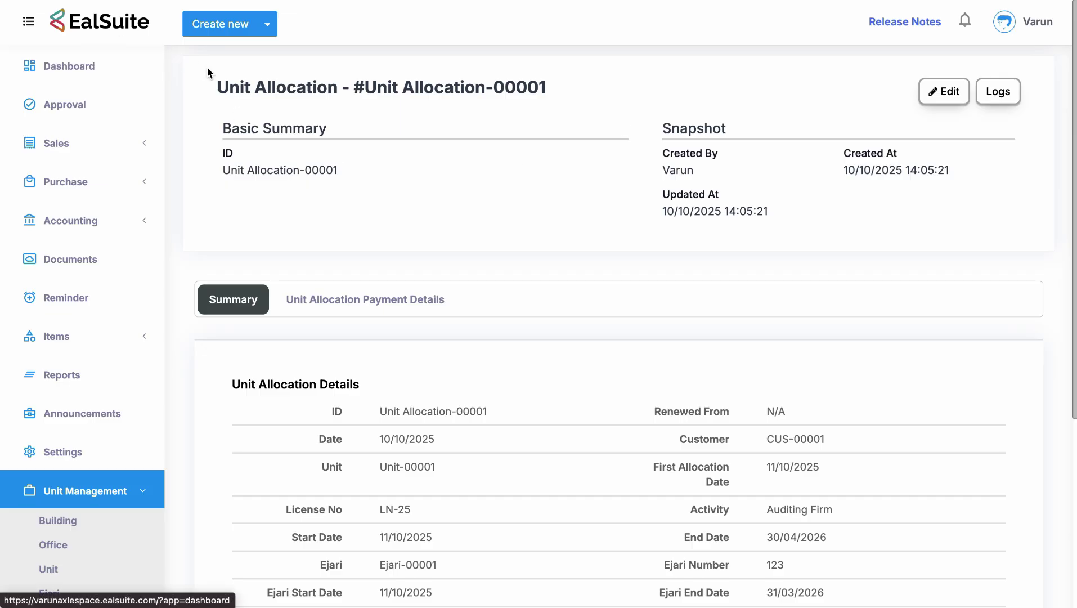
pyautogui.hotkey('alt', 'Left')
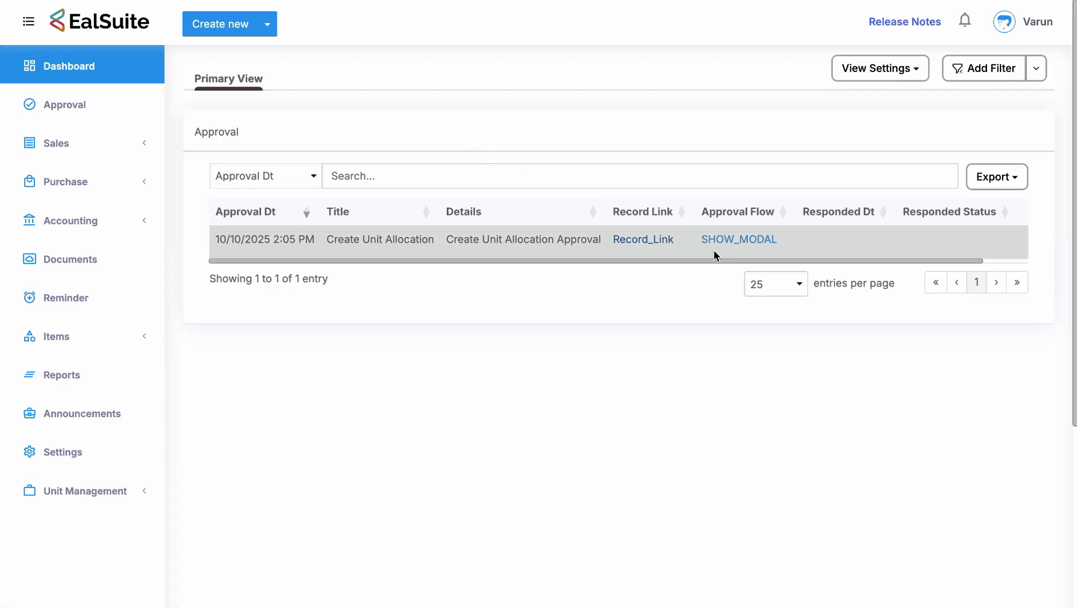
pyautogui.click(735, 241)
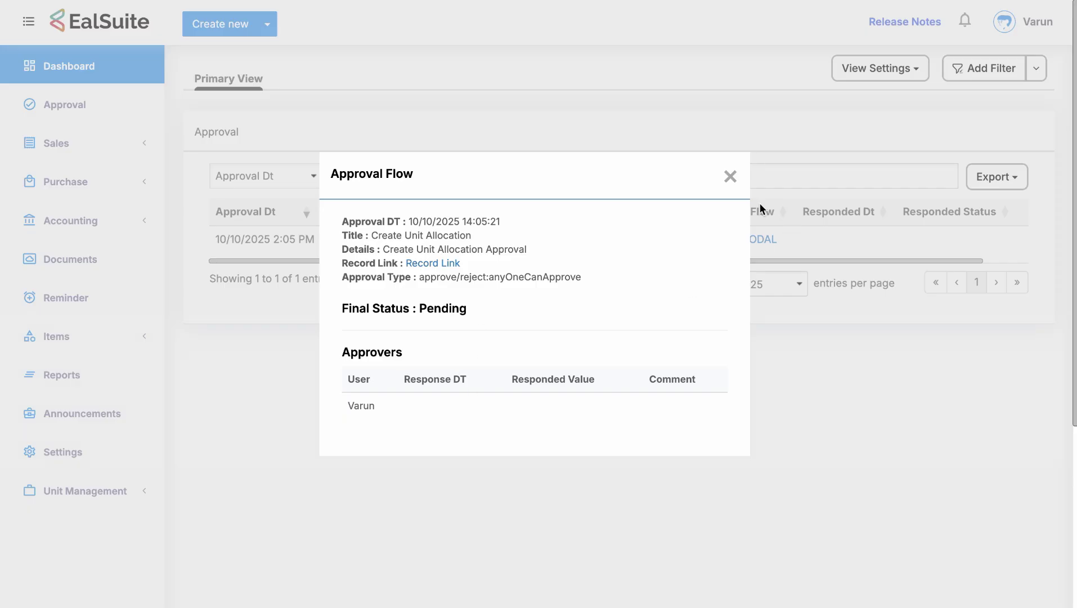
pyautogui.click(731, 176)
# Approve the Create Unit Allocation request with the comment 'Nothing To Comment'.
pyautogui.click(815, 262)
pyautogui.moveTo(815, 262); pyautogui.dragTo(964, 253)
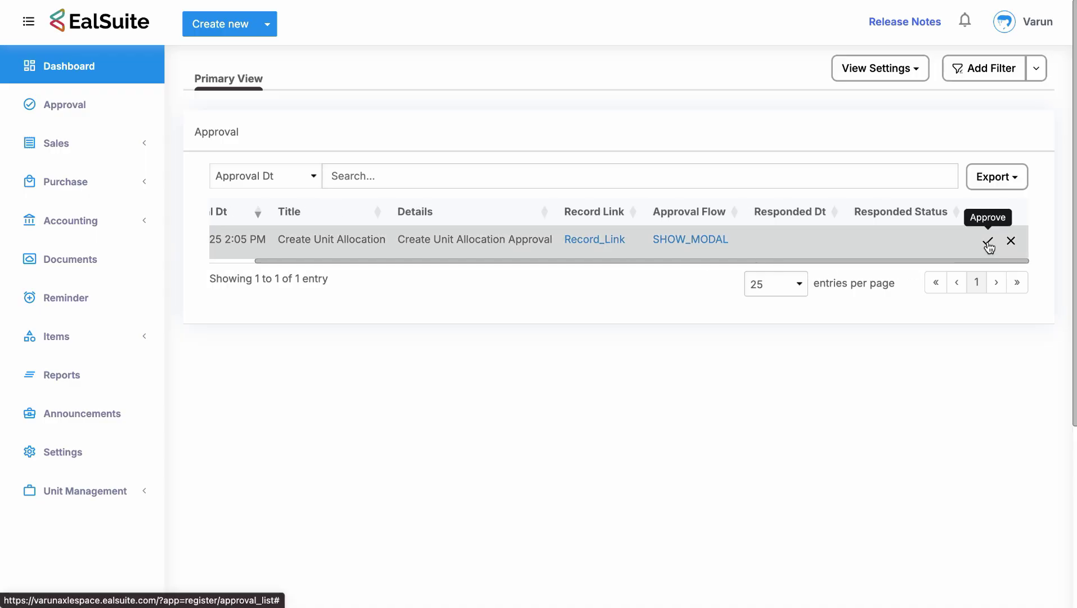
pyautogui.click(989, 244)
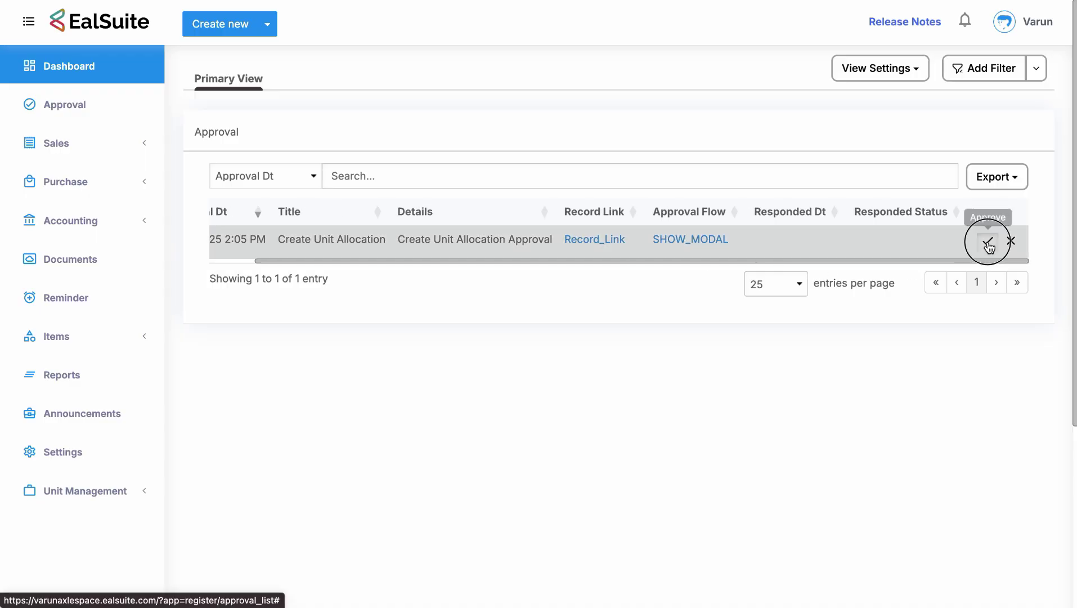
pyautogui.click(643, 291)
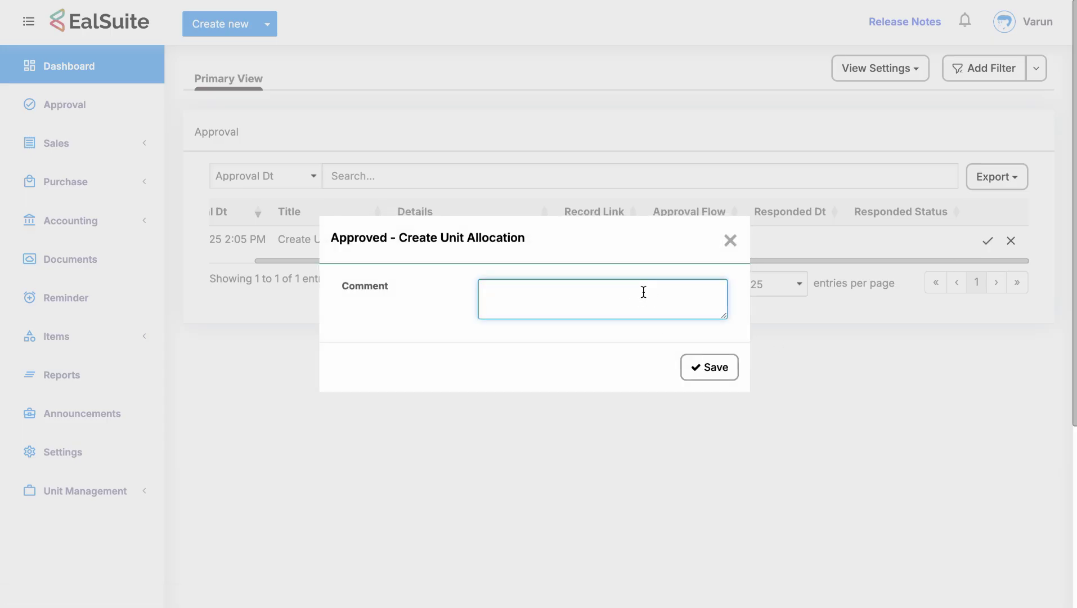
pyautogui.write('Nothing Ton')
pyautogui.press('BackSpace')
pyautogui.write('Comment')
pyautogui.click(720, 366)
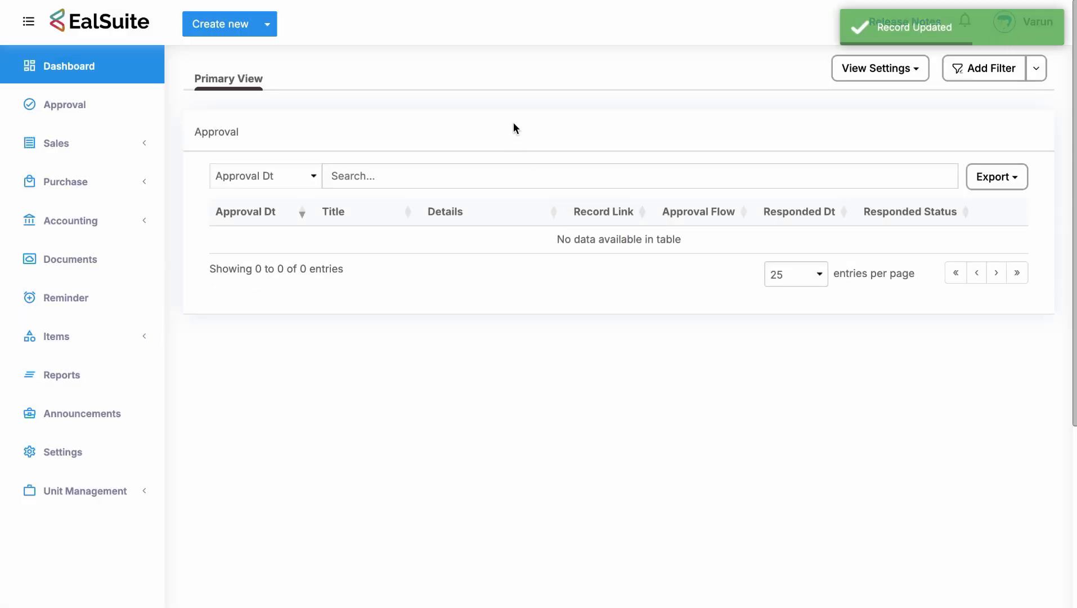
pyautogui.hotkey('ctrl', 'Tab')
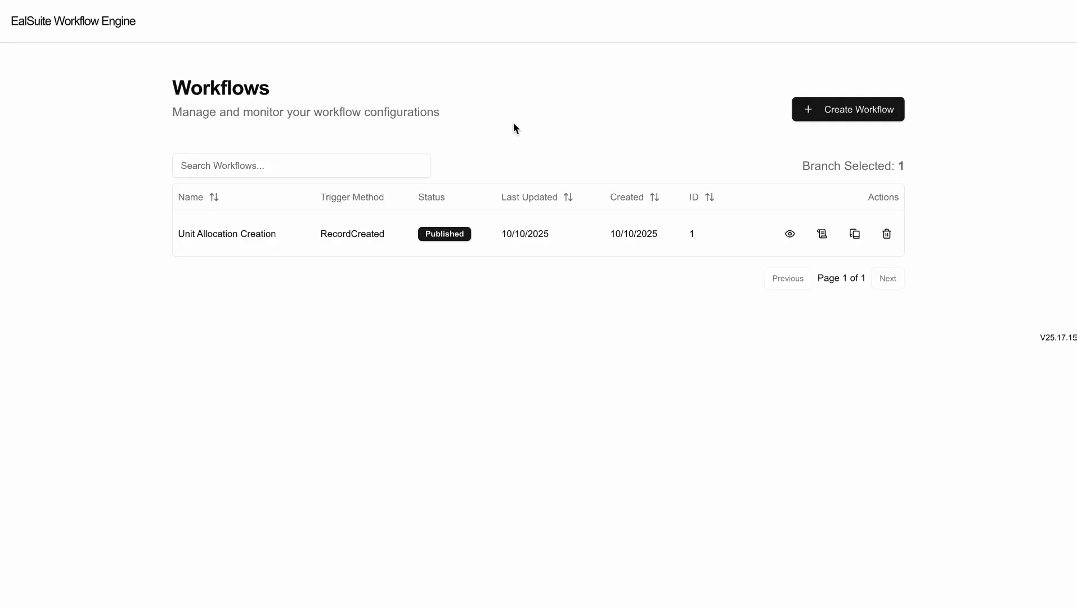
# Check the Unit Allocation list shows Unit-00001 and Ejari-00001 with Allocated status.
pyautogui.hotkey('ctrl', 'shift', 'Tab')
pyautogui.hotkey('ctrl', 'shift', 'Tab')
pyautogui.hotkey('ctrl', 'shift', 'Tab')
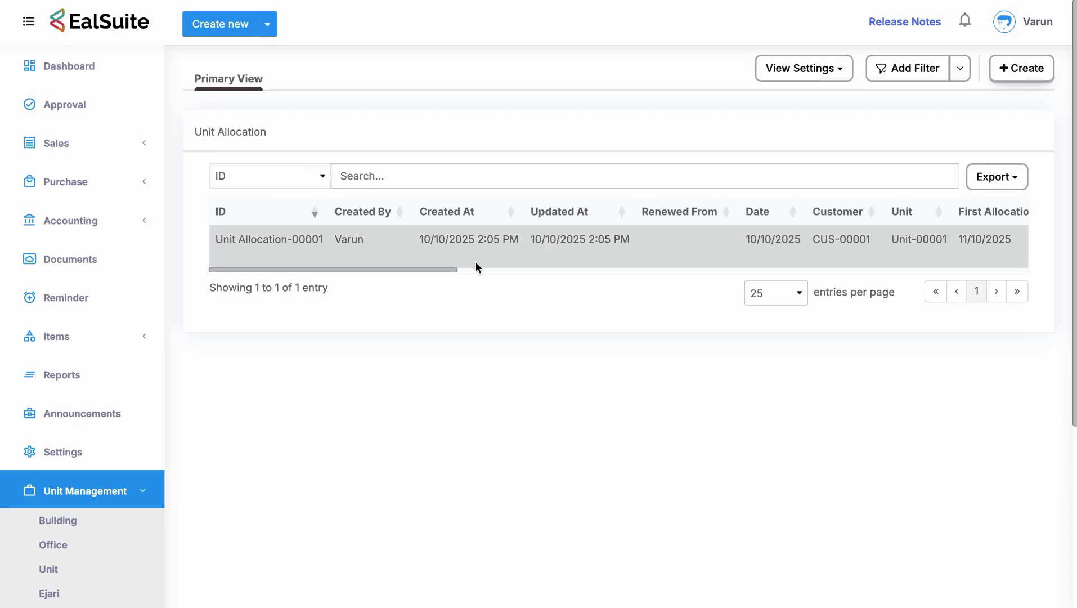
pyautogui.moveTo(440, 270); pyautogui.dragTo(1016, 270)
pyautogui.hscroll(10, 818, 241)
pyautogui.hscroll(5, 817, 241)
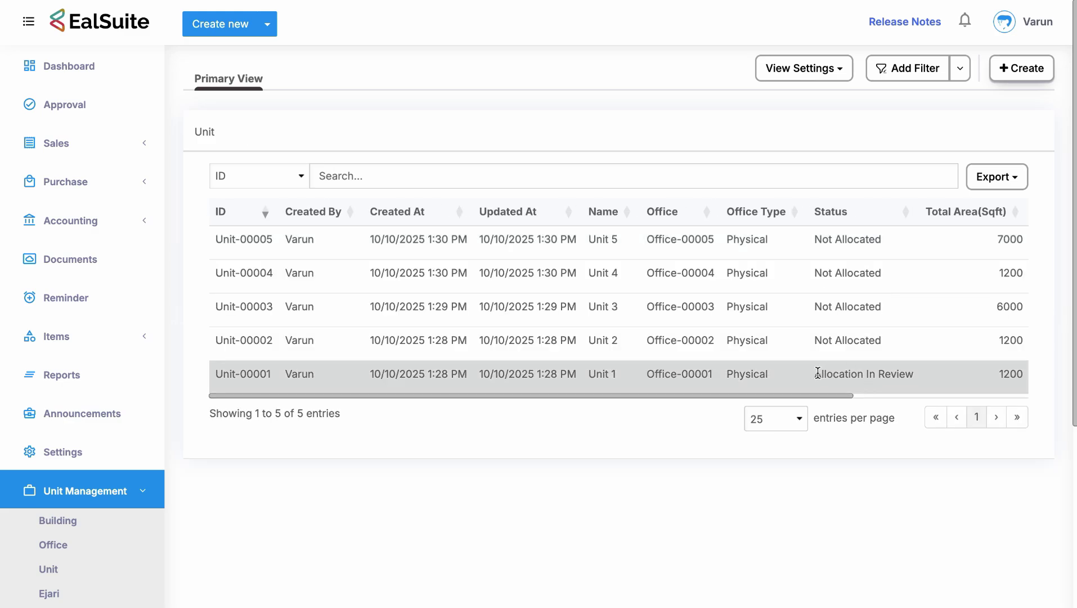
pyautogui.moveTo(815, 373); pyautogui.dragTo(941, 380)
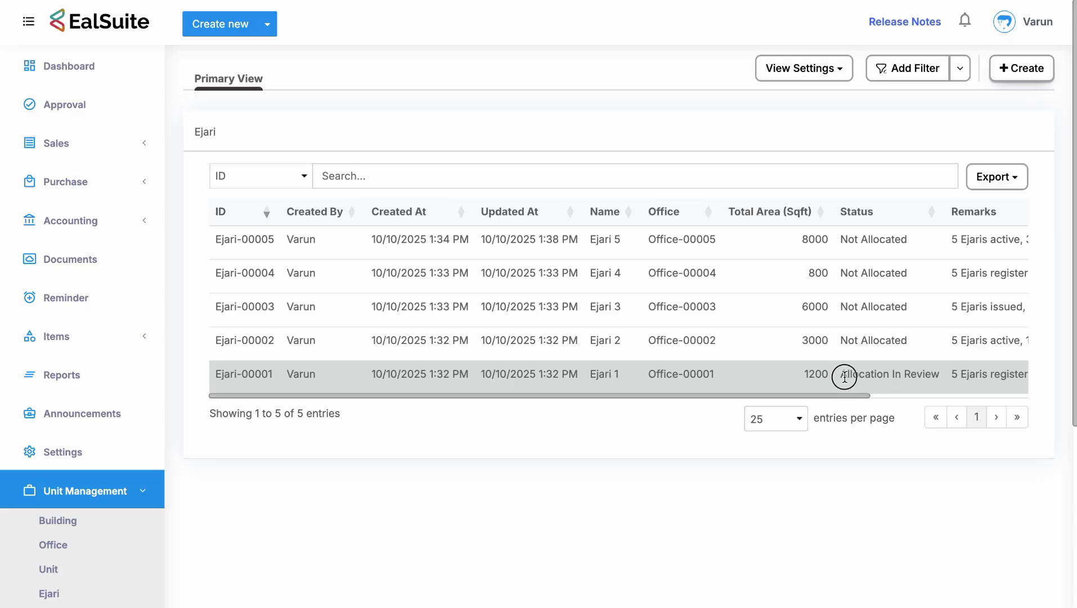
pyautogui.moveTo(844, 375); pyautogui.dragTo(950, 380)
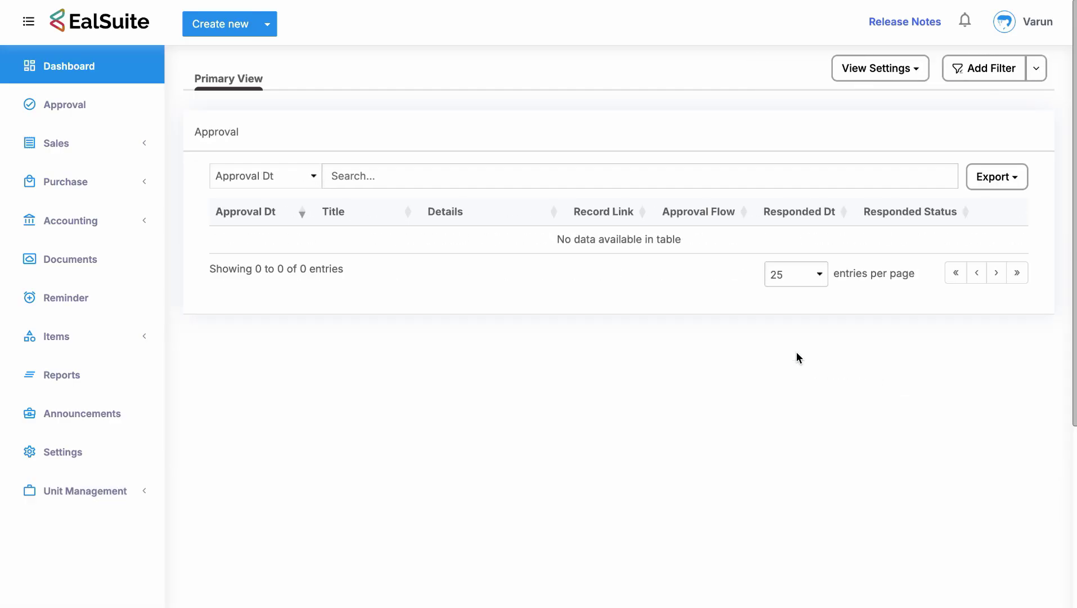
# Show the Building-00001 parking record's Allocated status in the Unit Management Parking list.
pyautogui.click(113, 478)
pyautogui.click(76, 510)
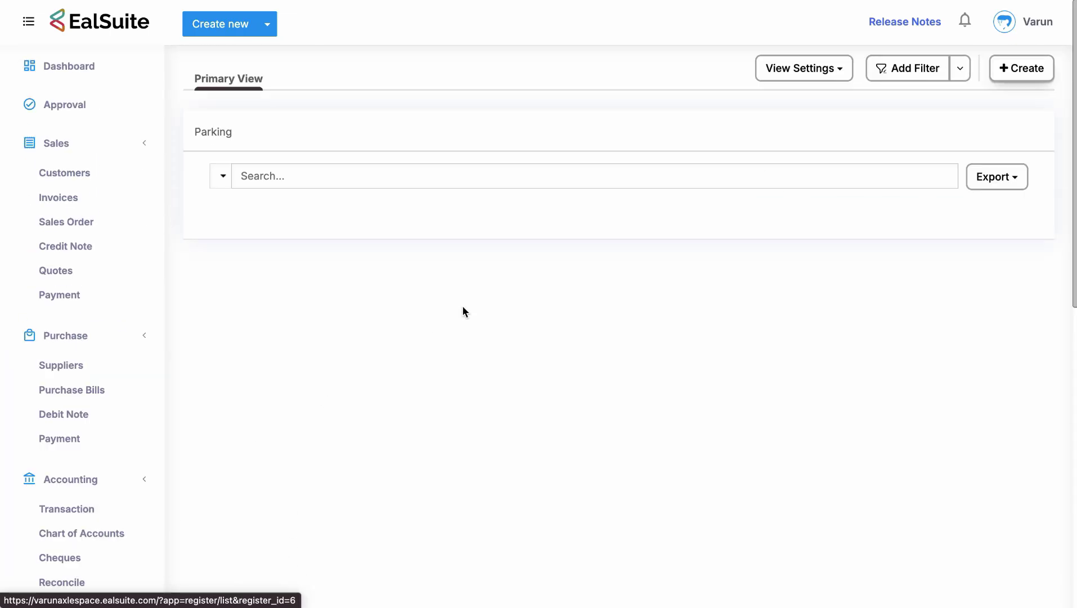
pyautogui.hscroll(5, 796, 381)
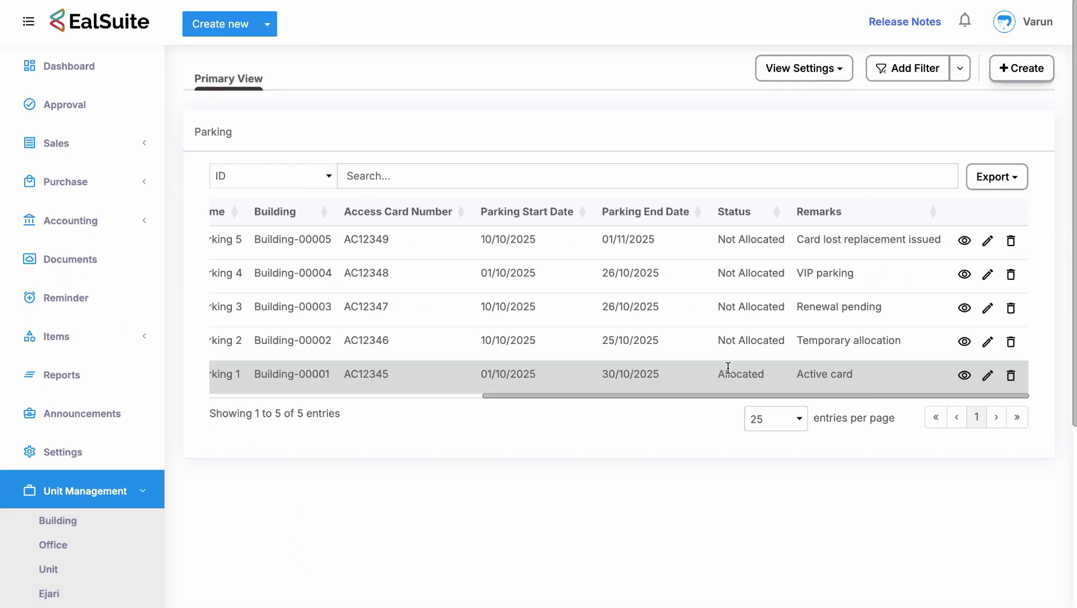